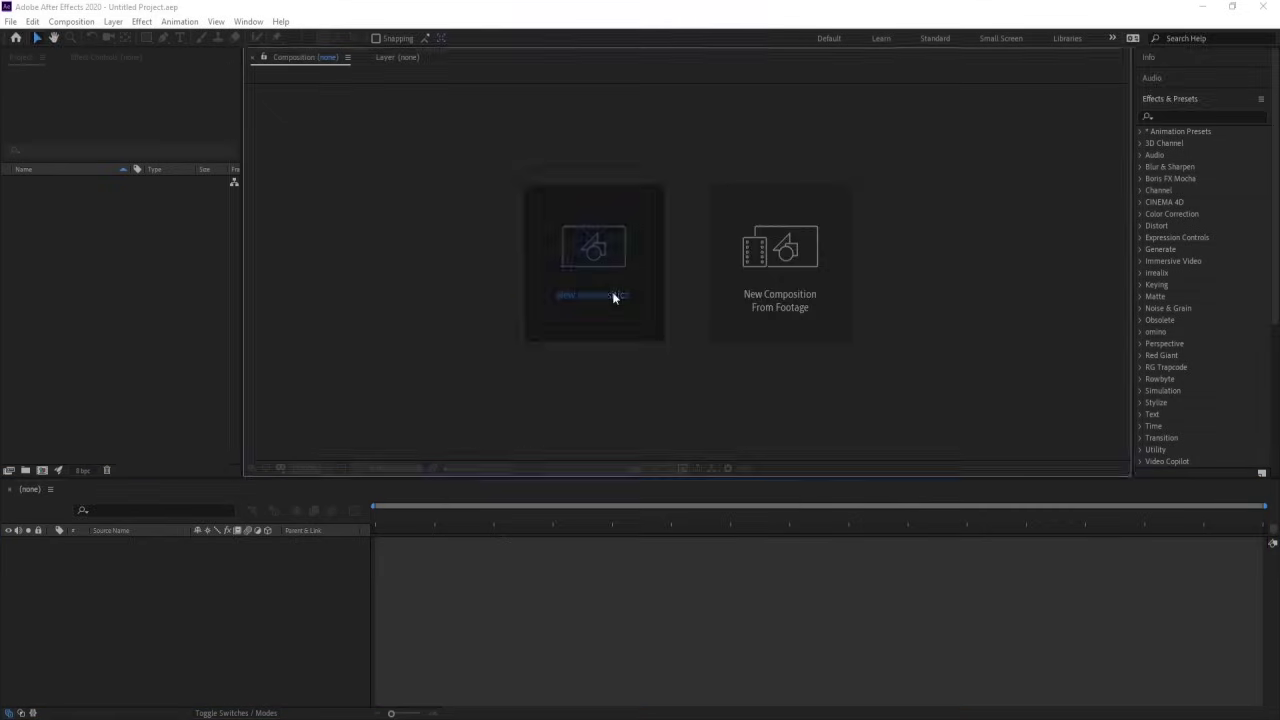
Create a 1920×1080, 30 fps composition 'Main Animation' lasting 0:01:00:00 with a white background
type("Main Animation")
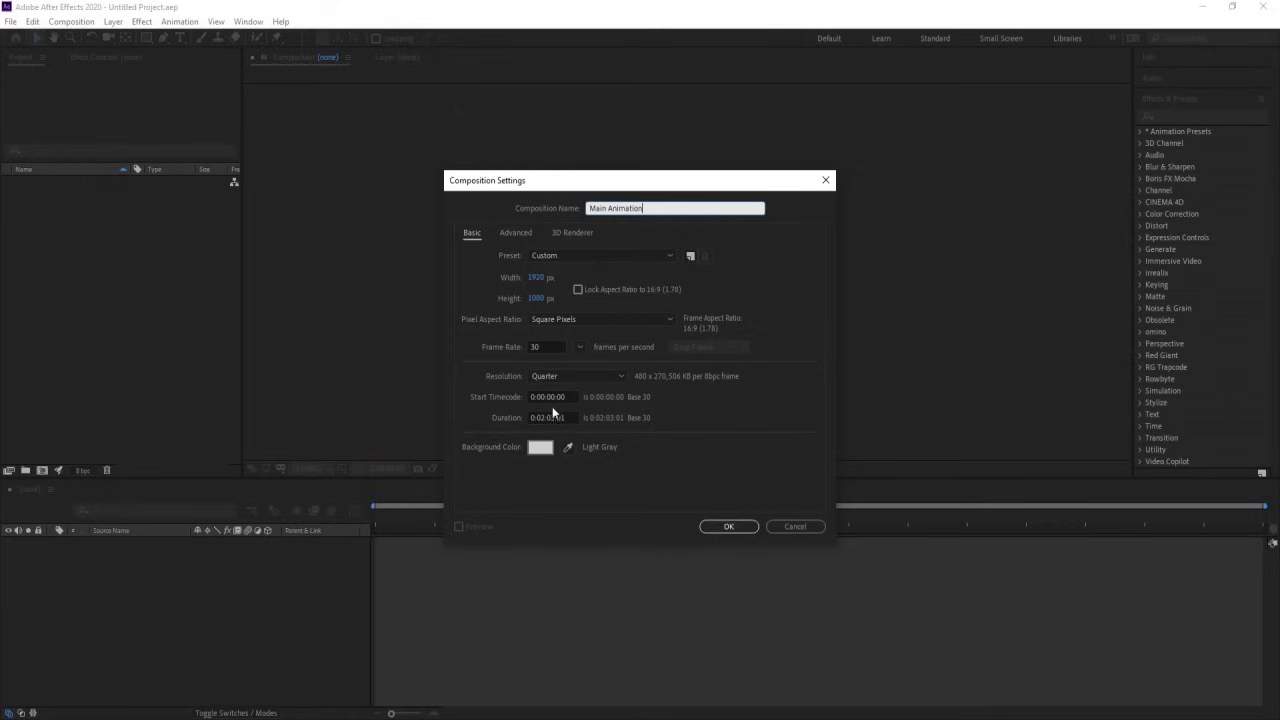
left_click(542, 416)
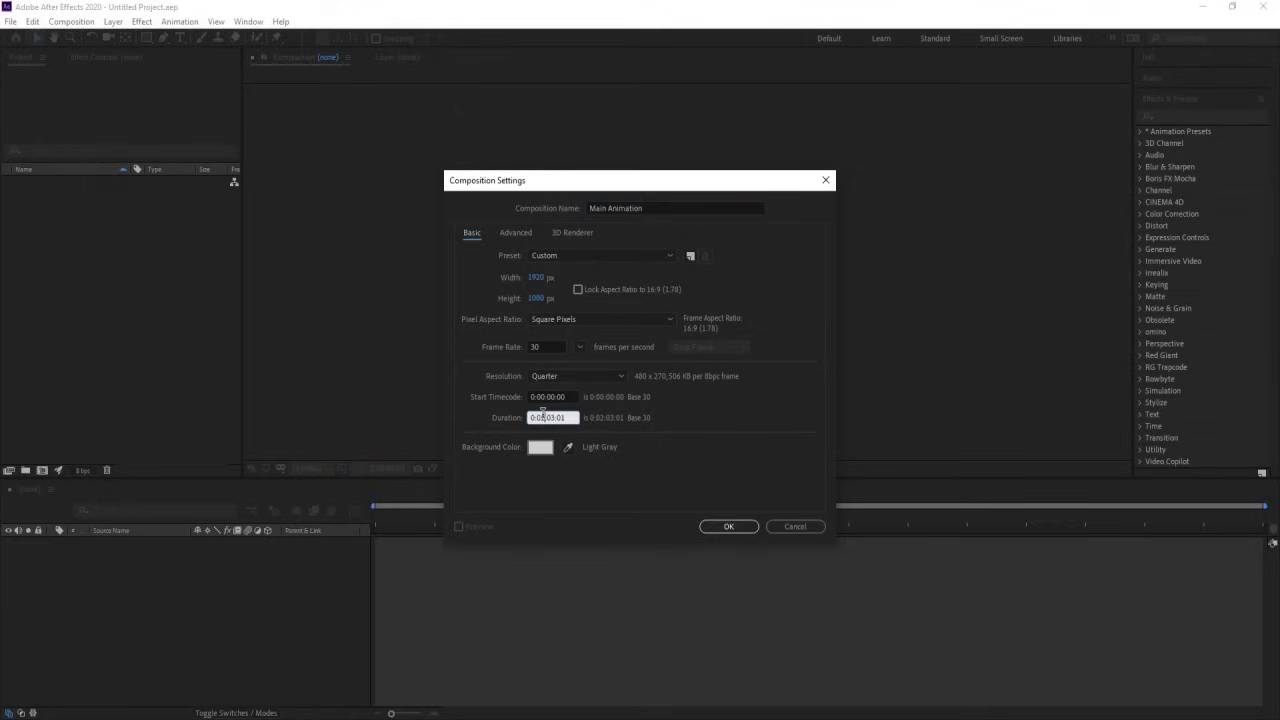
type("1:0")
left_click(685, 427)
left_click(531, 447)
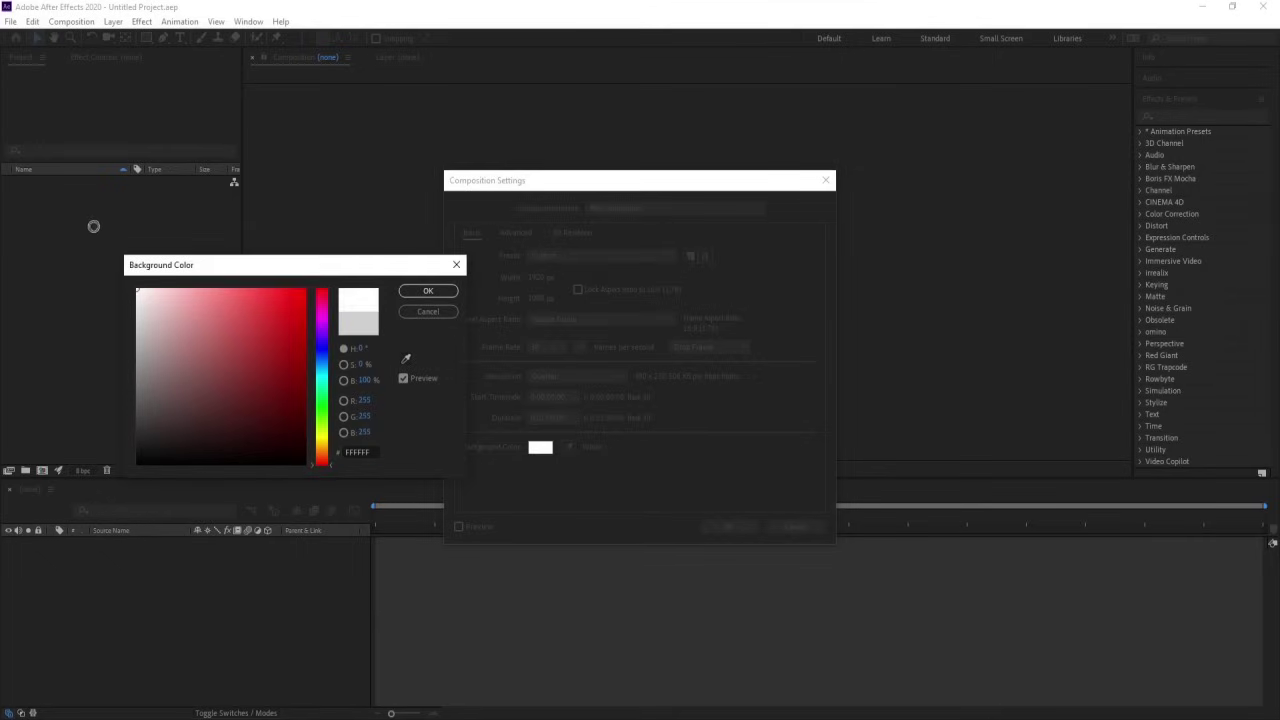
left_click(424, 290)
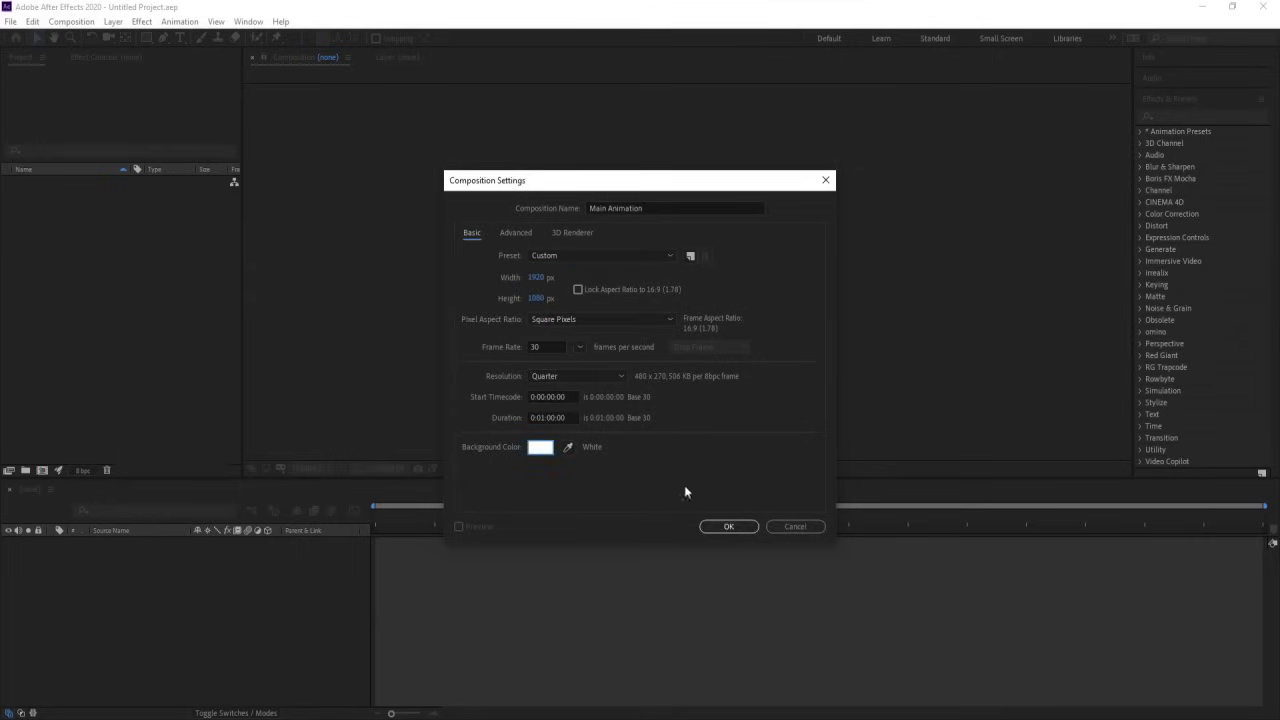
left_click(724, 526)
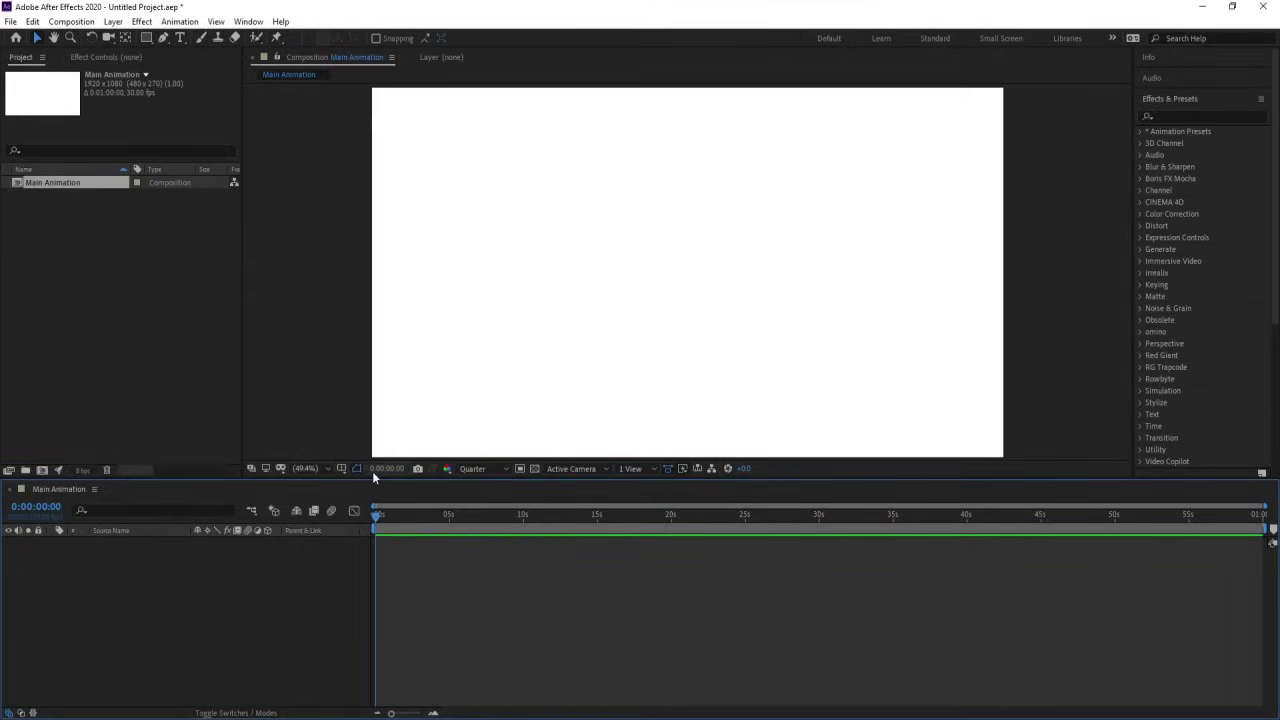
Show title/action safe guides, then create an 800×800 composition named 'M'
left_click(341, 467)
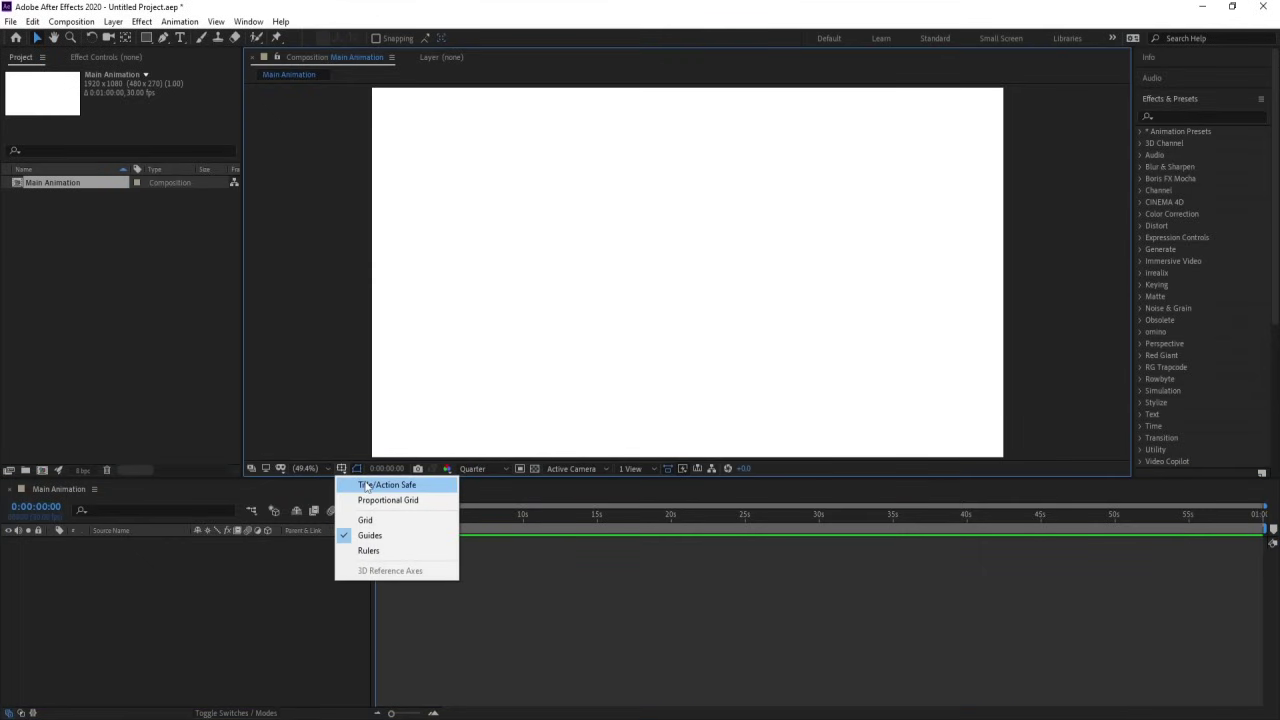
left_click(366, 485)
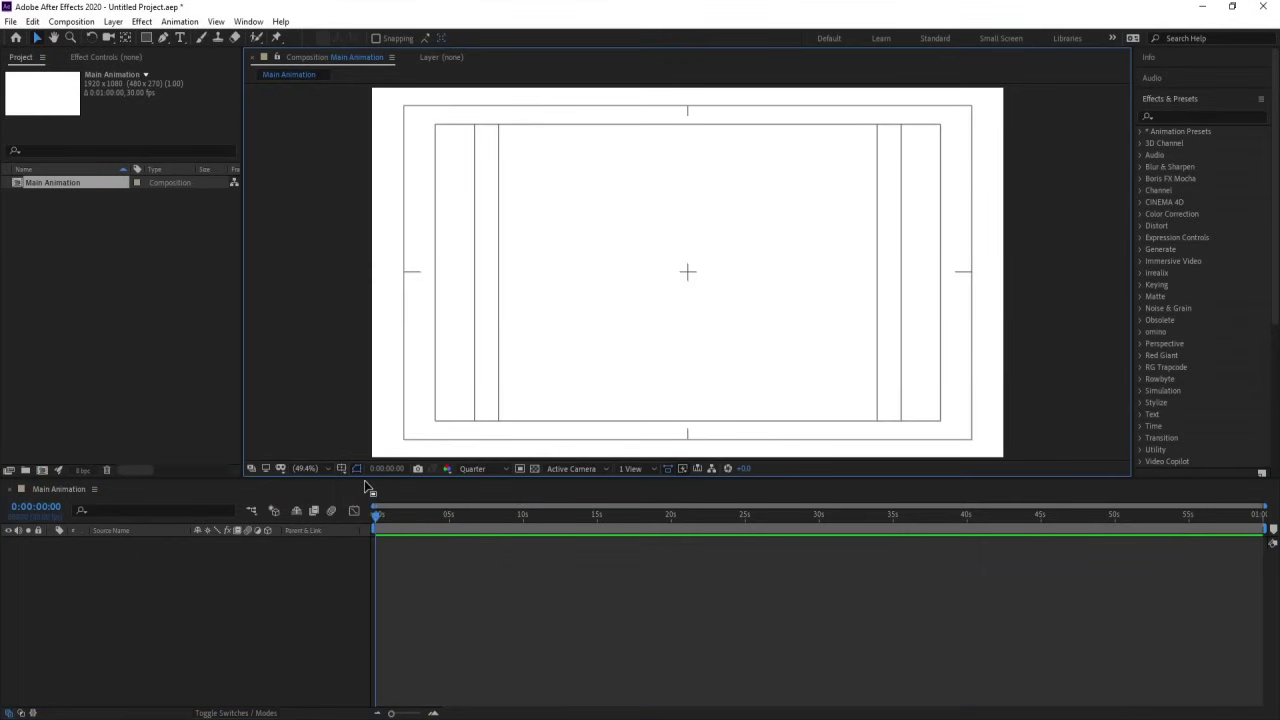
key("ctrl+n")
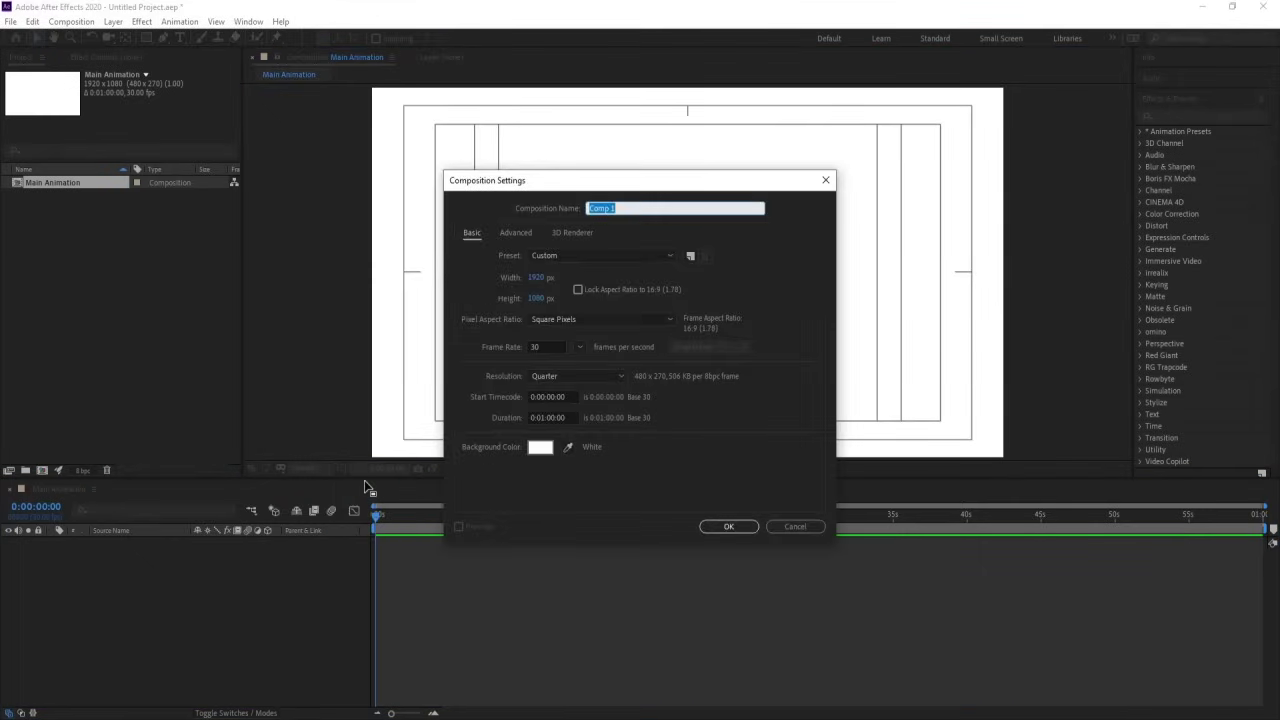
type("M")
left_click(537, 279)
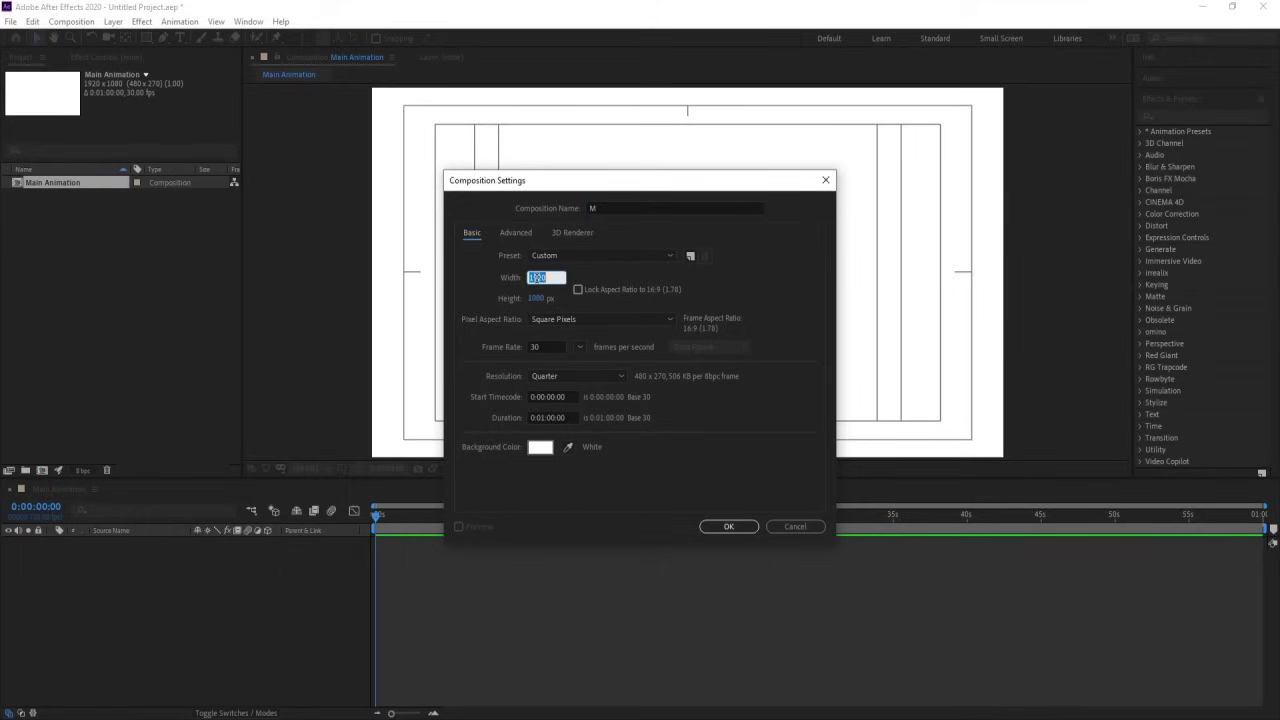
type("800")
left_click(537, 298)
type("800")
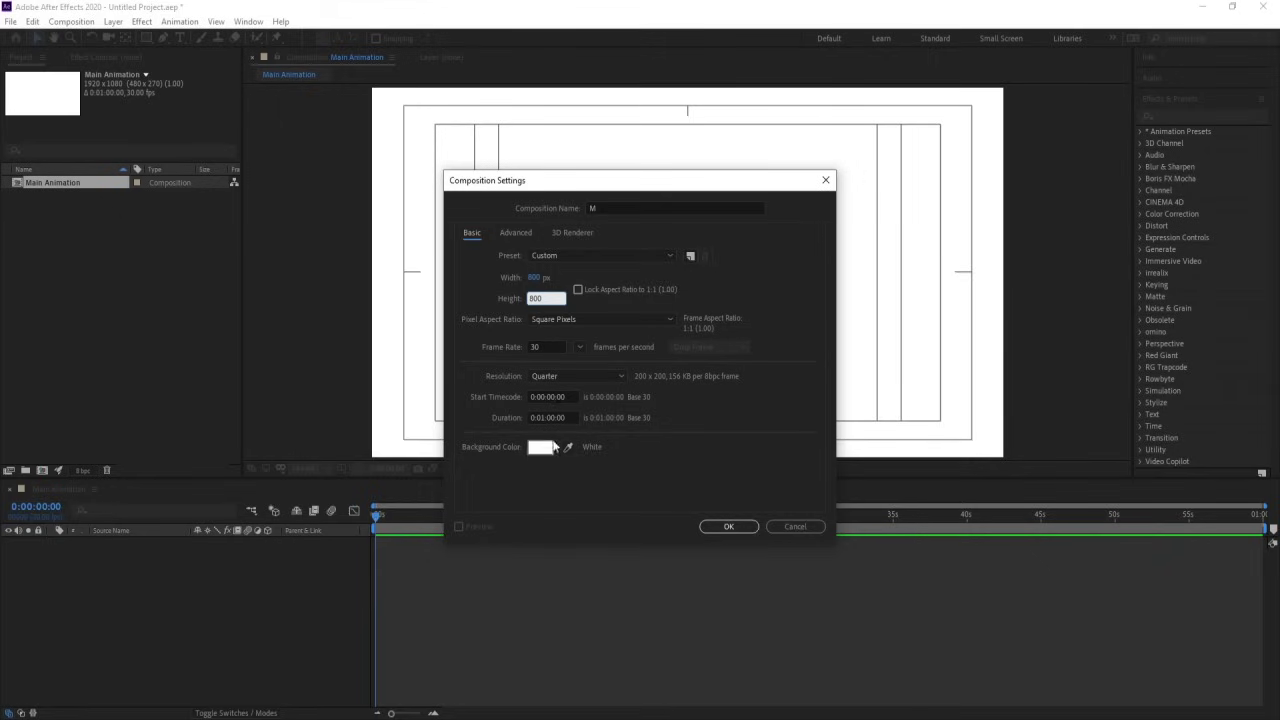
left_click(727, 526)
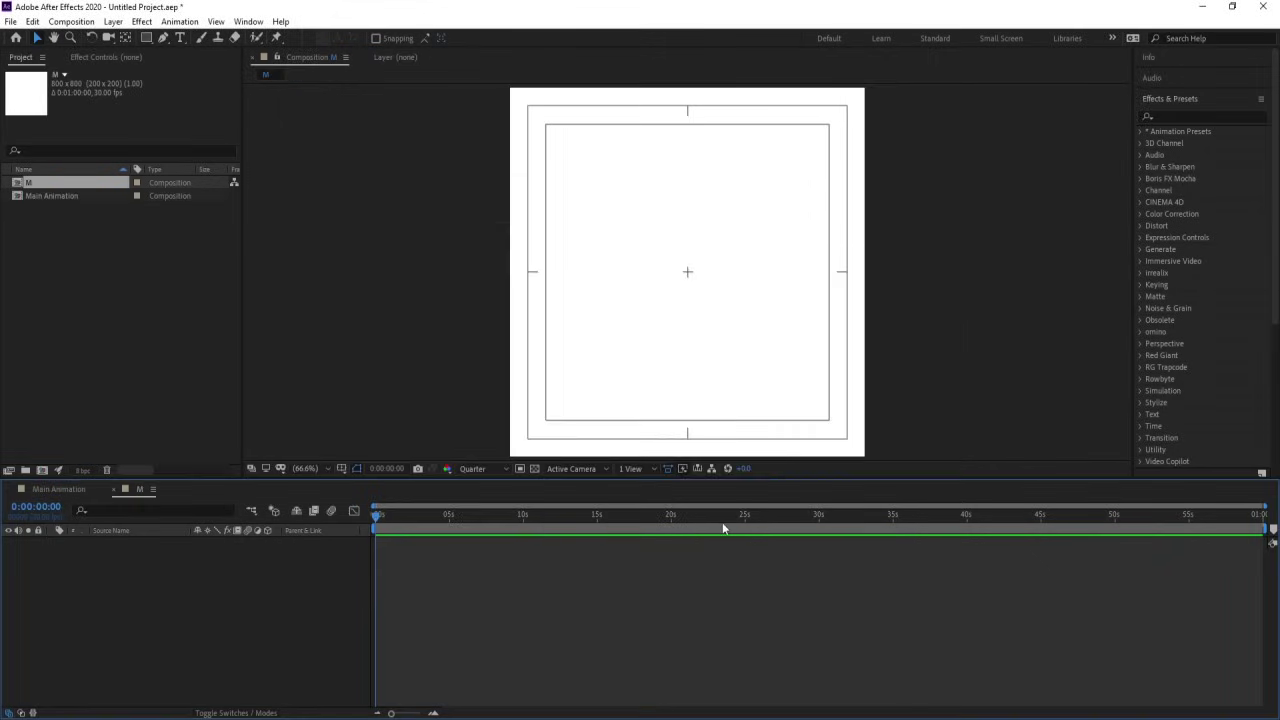
Draw a full-frame rectangle in comp M with black (000000) fill and no stroke
left_click(147, 39)
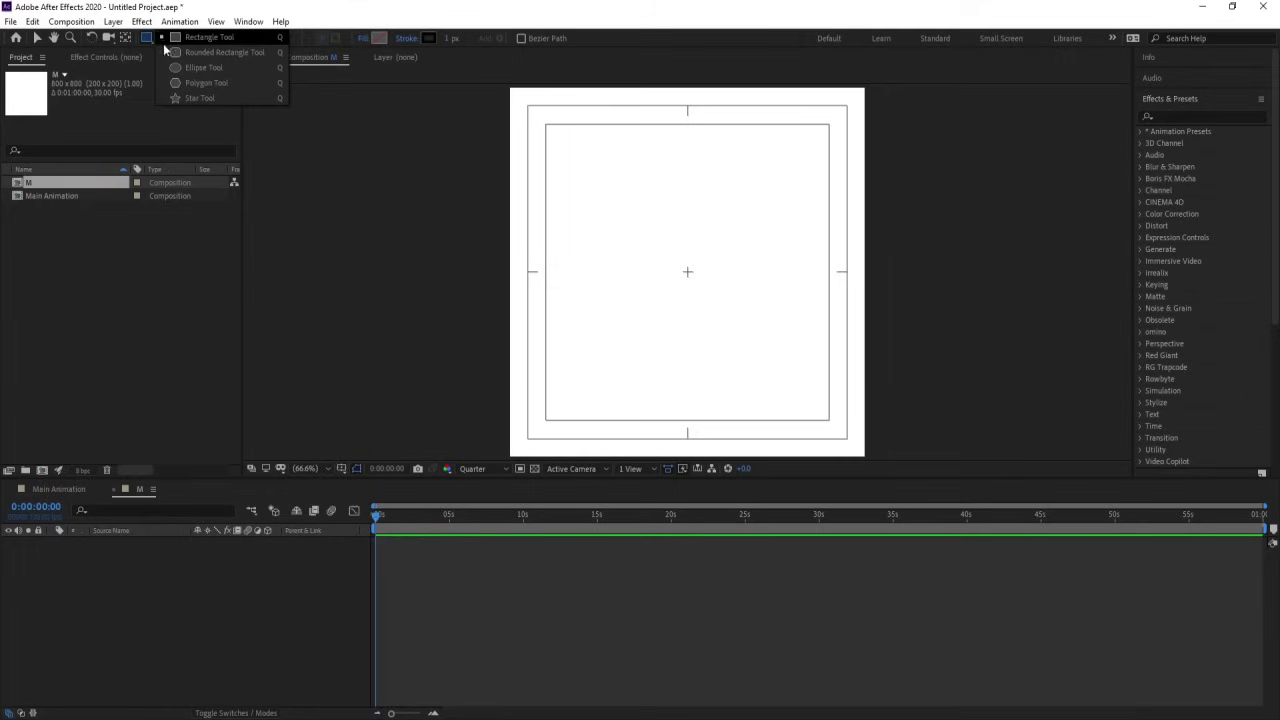
left_click(205, 55)
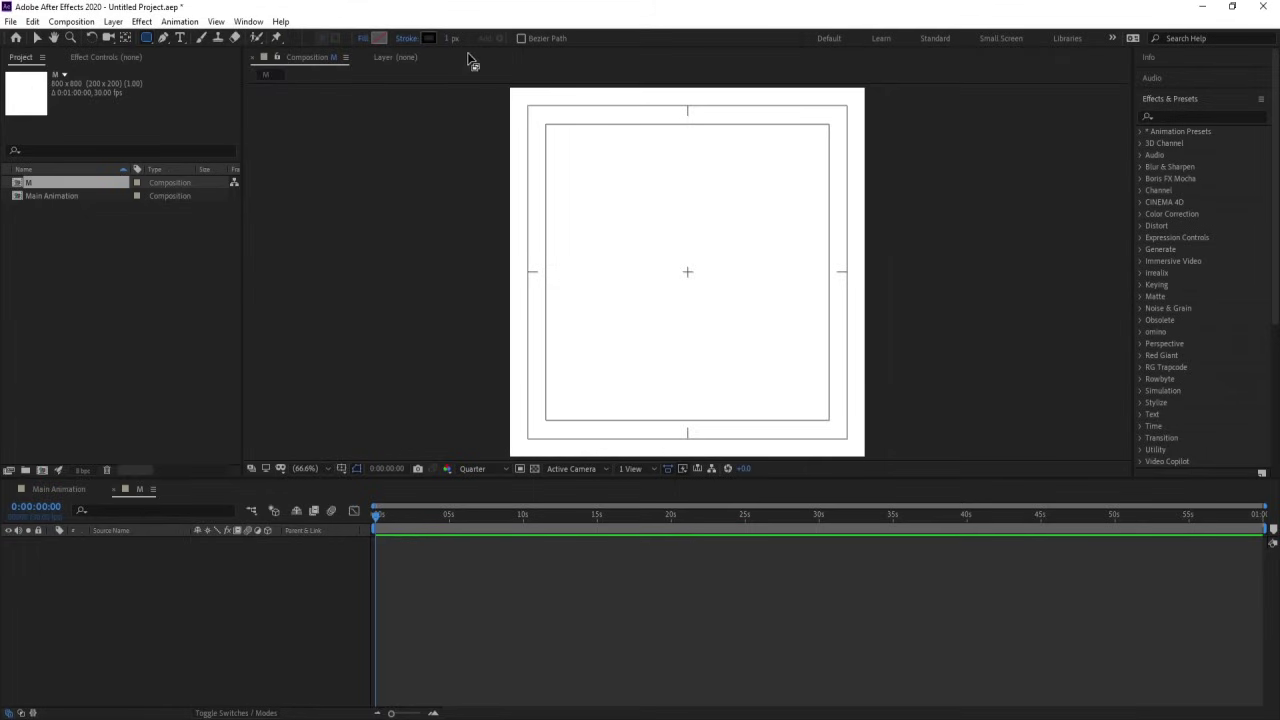
left_click(406, 38)
left_click(573, 326)
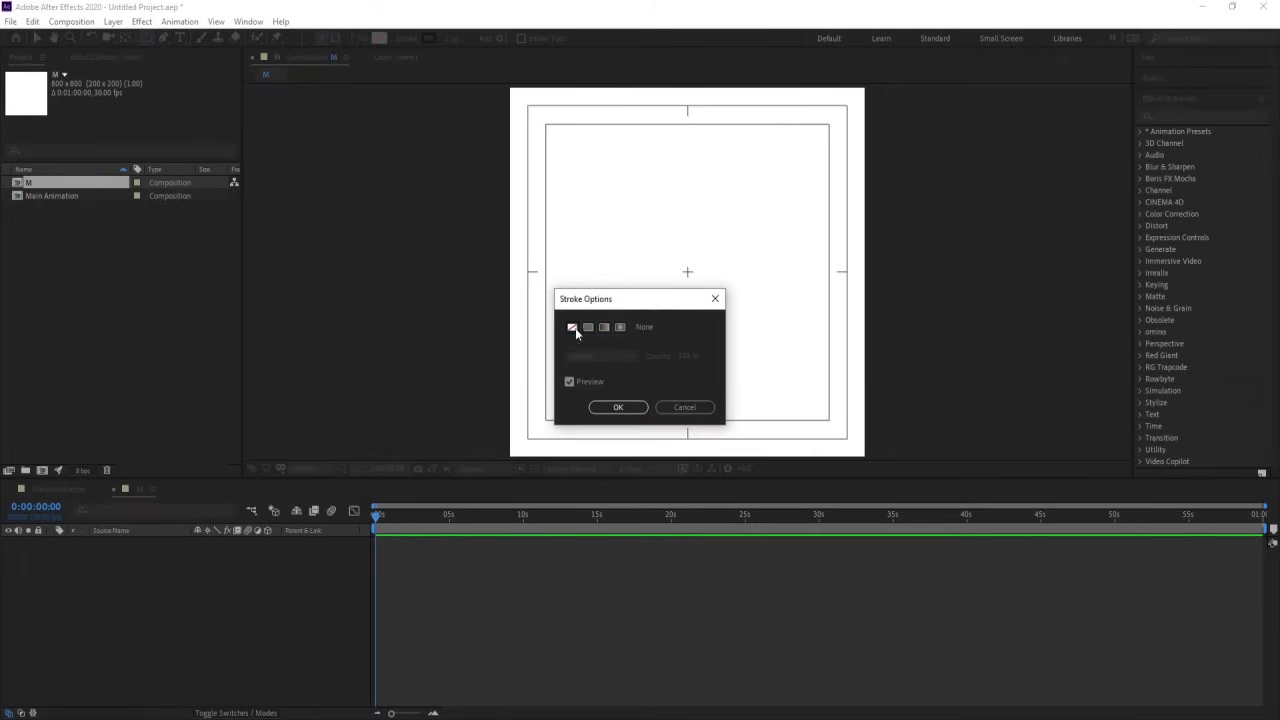
left_click(614, 407)
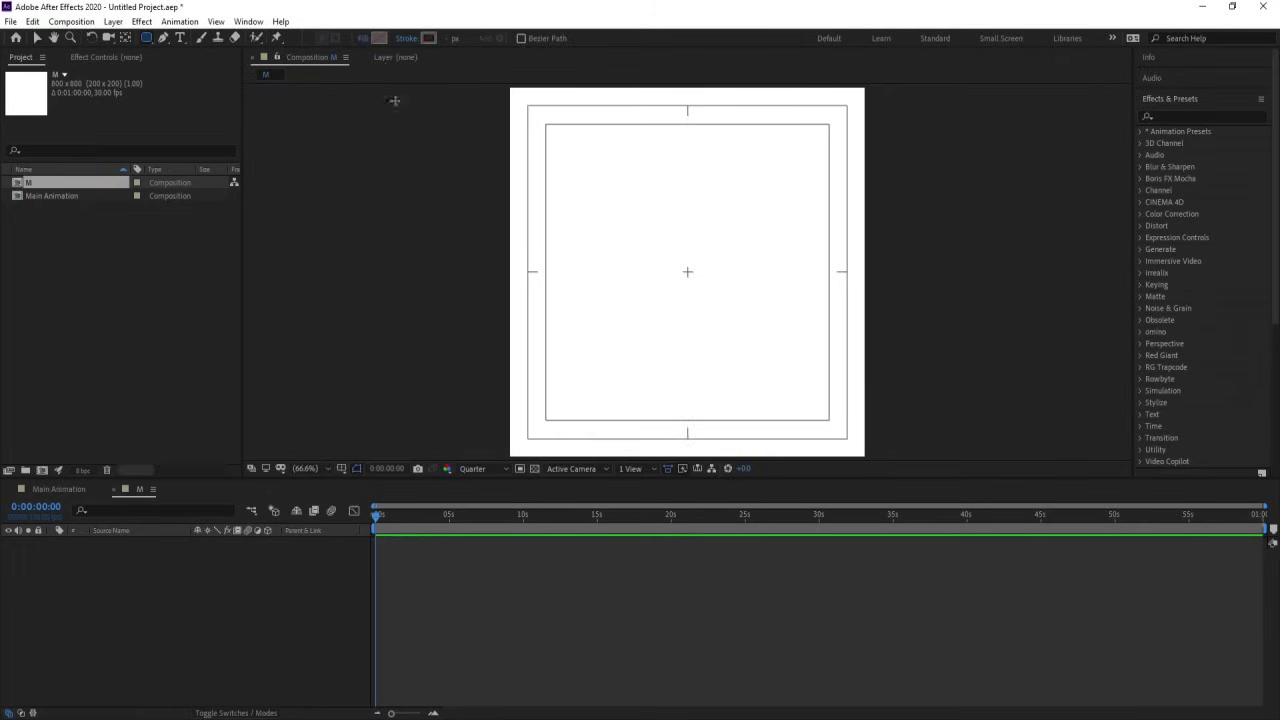
left_click(379, 38)
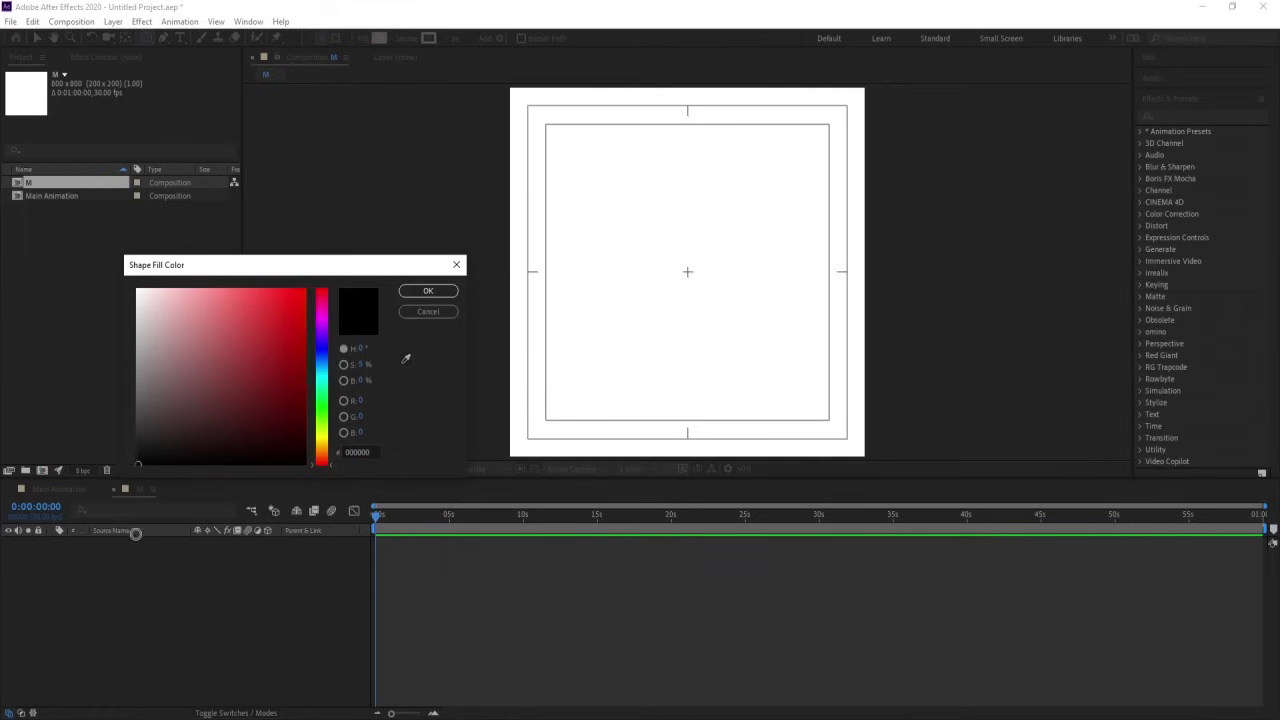
left_click(415, 291)
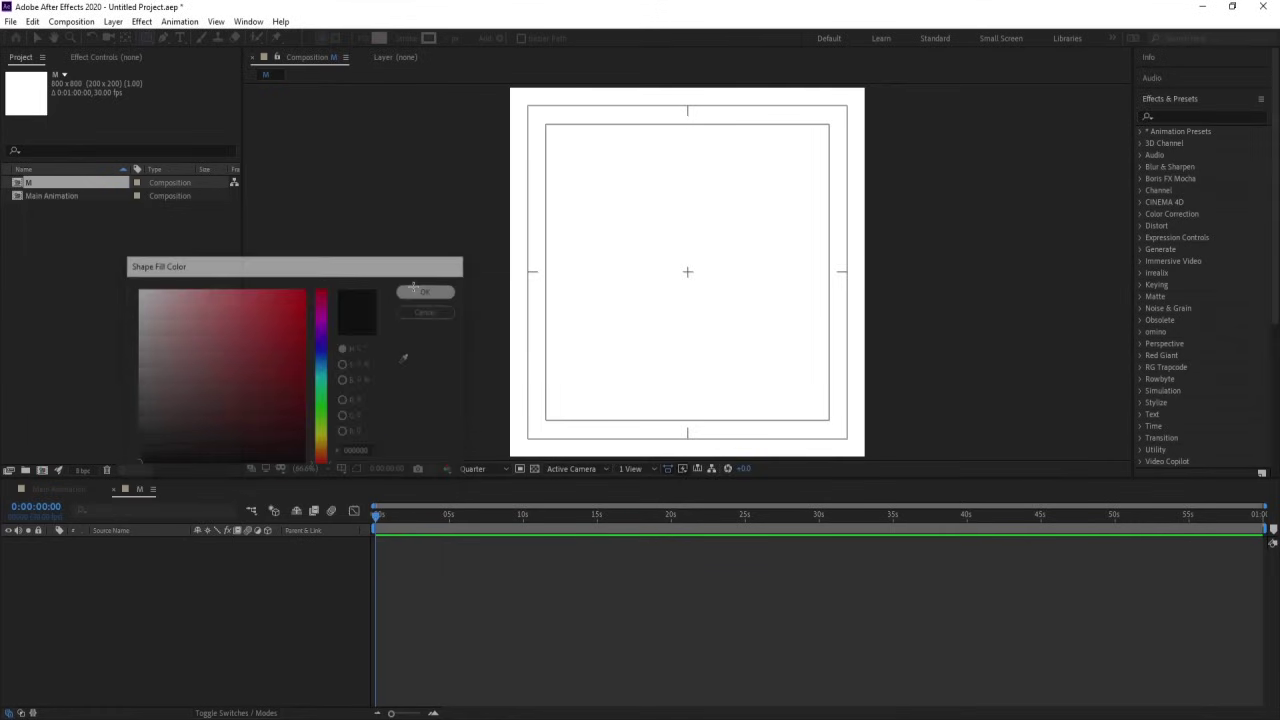
double_click(148, 38)
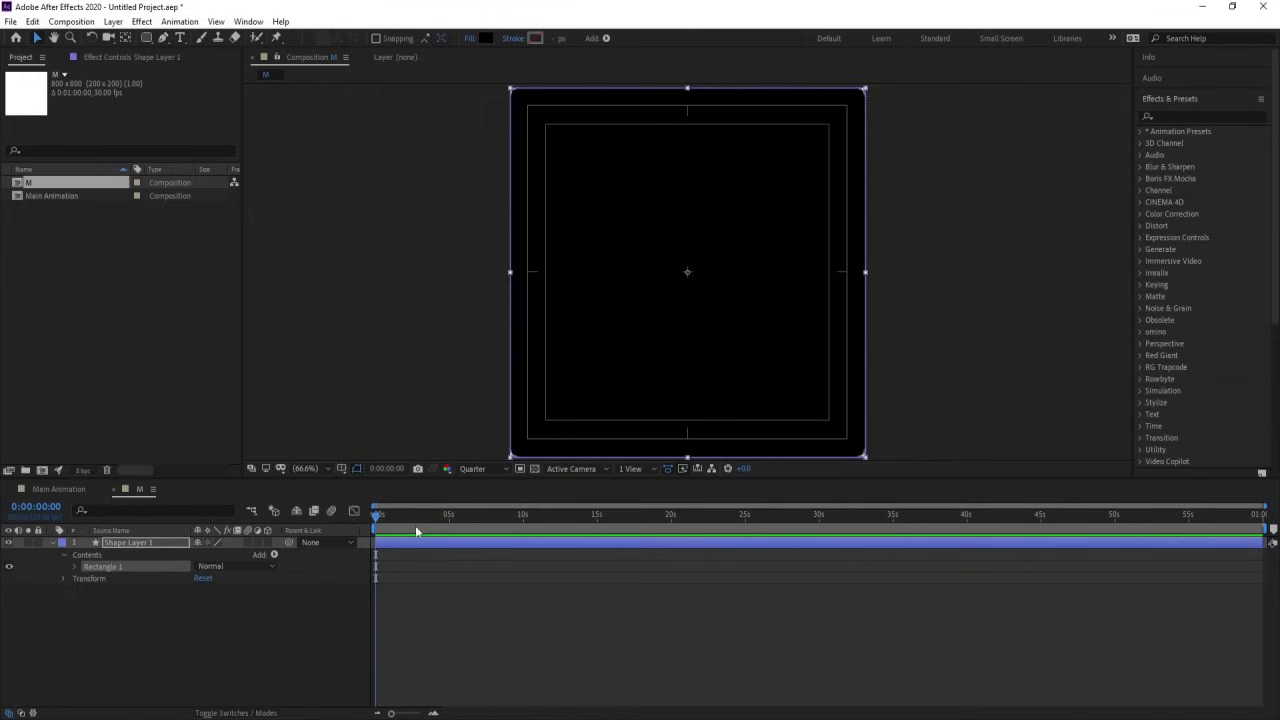
Preview at Full resolution and set the rectangle to Roundness 100 and Size 744×744
left_click(474, 468)
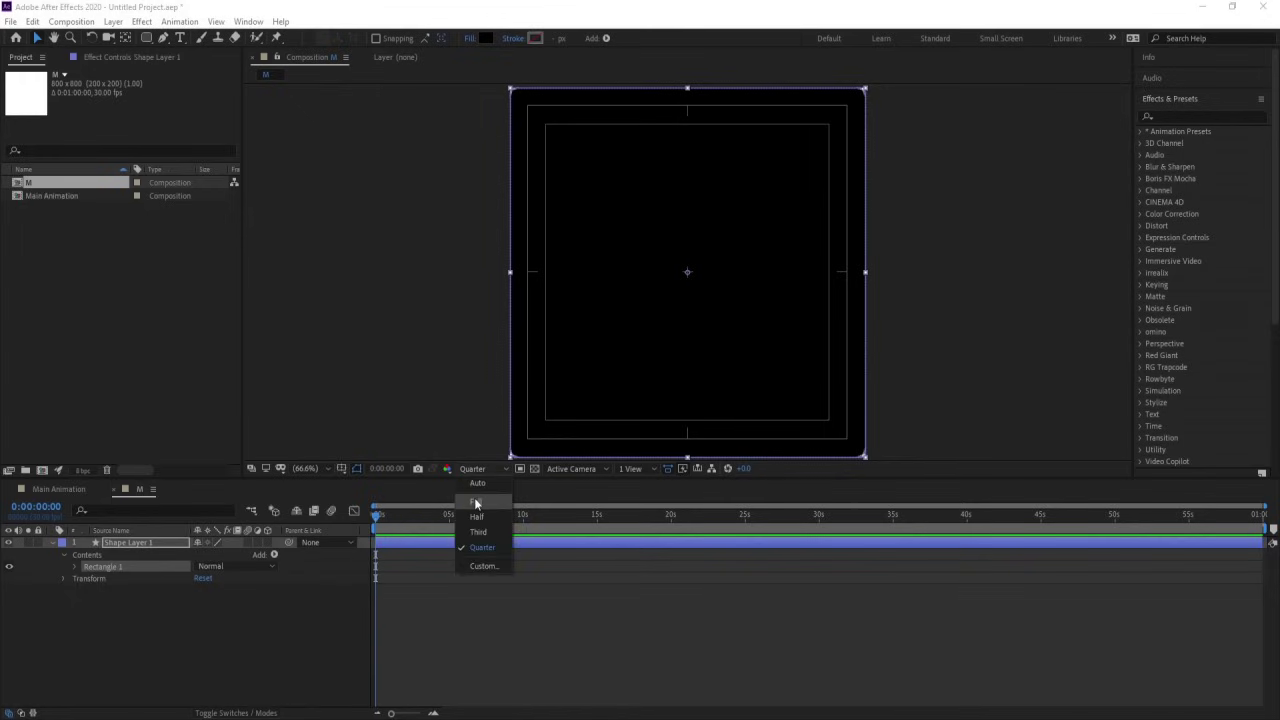
left_click(476, 501)
left_click(74, 566)
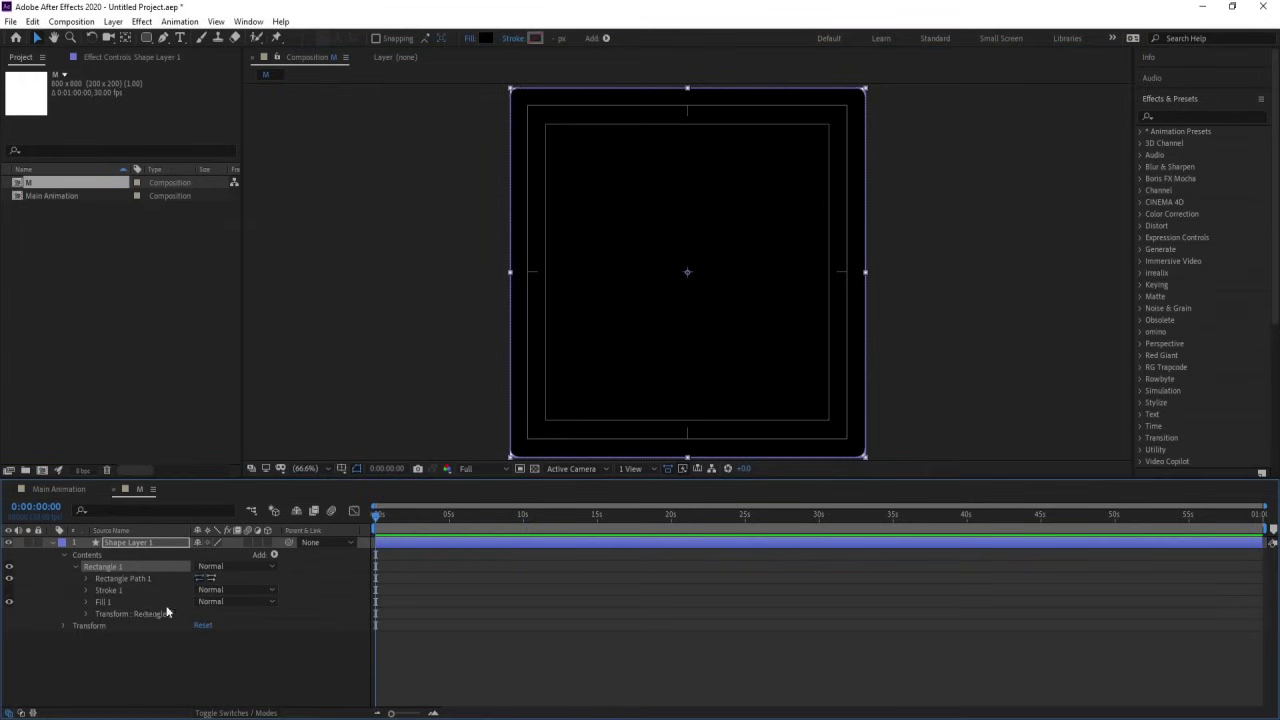
left_click(85, 578)
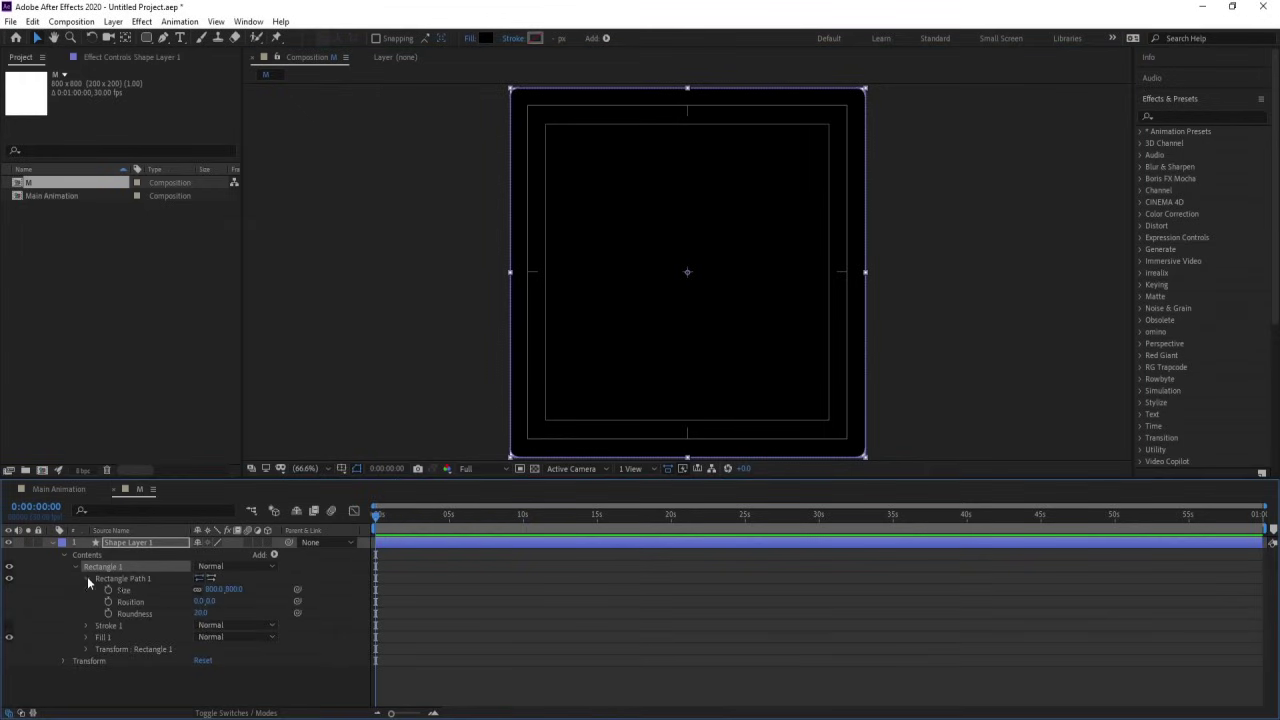
left_click(200, 612)
key("Return")
left_click(452, 559)
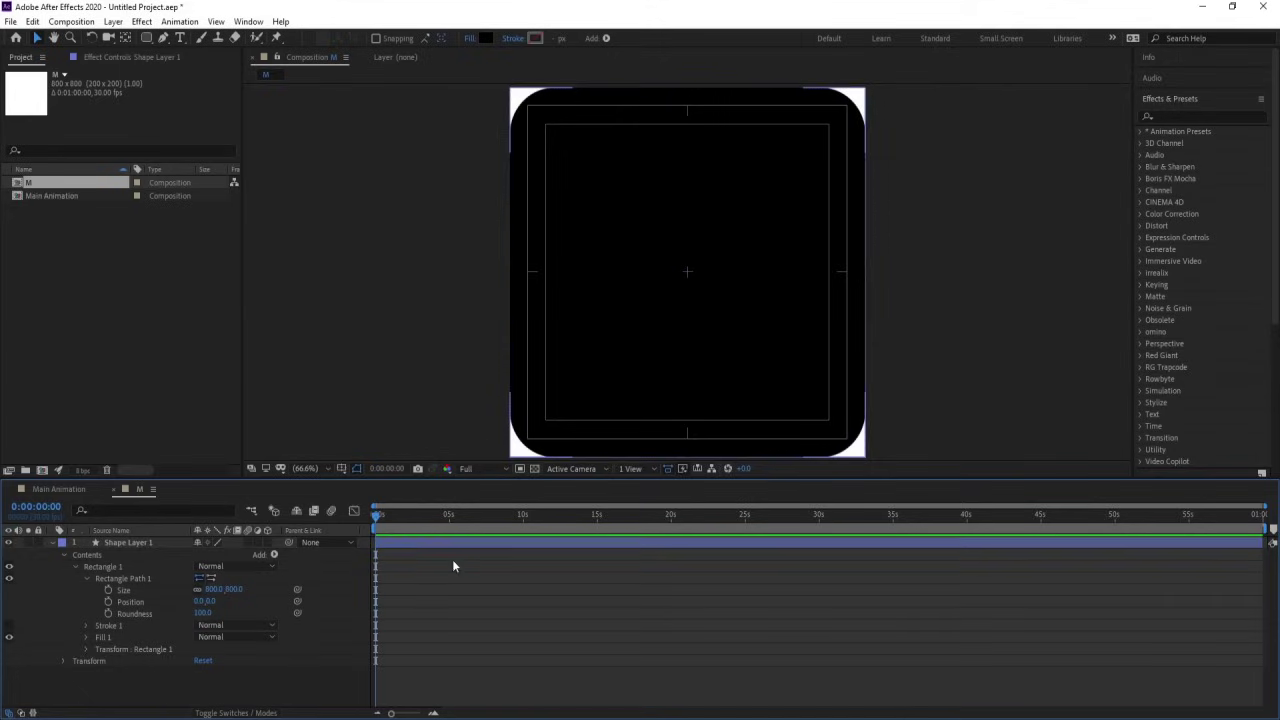
left_click_drag(205, 579, 168, 583)
left_click(411, 557)
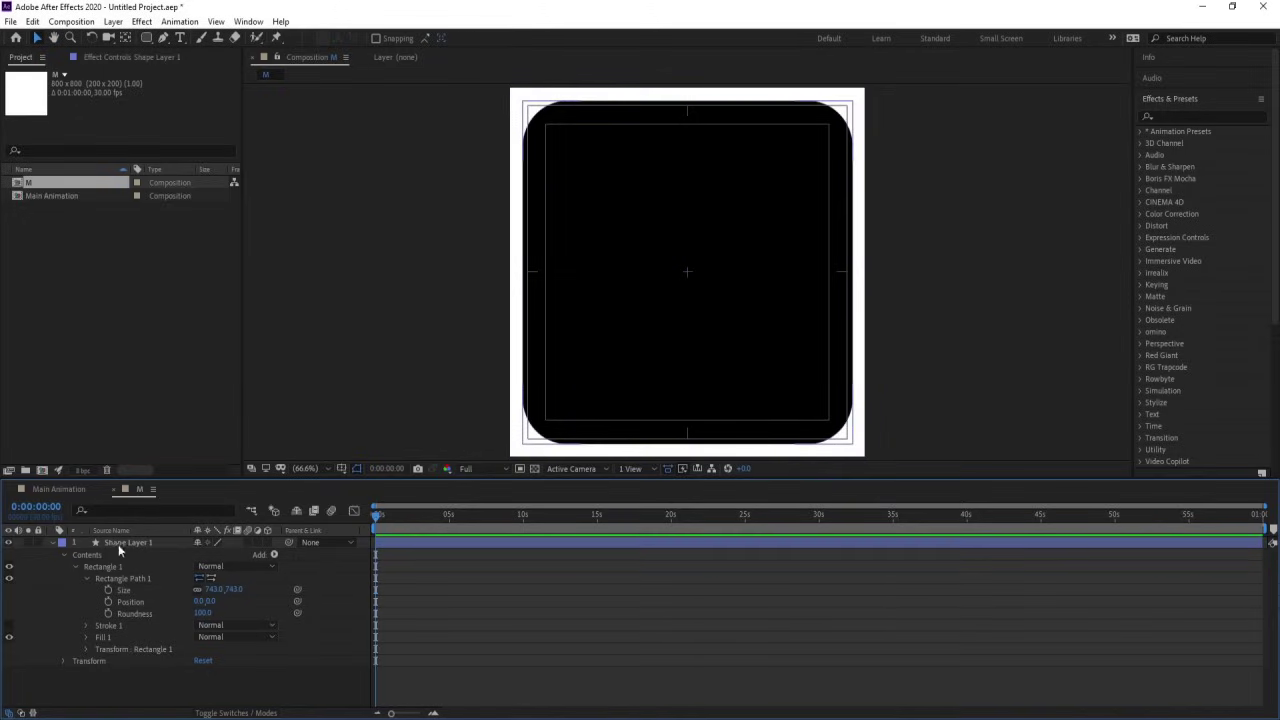
left_click(54, 544)
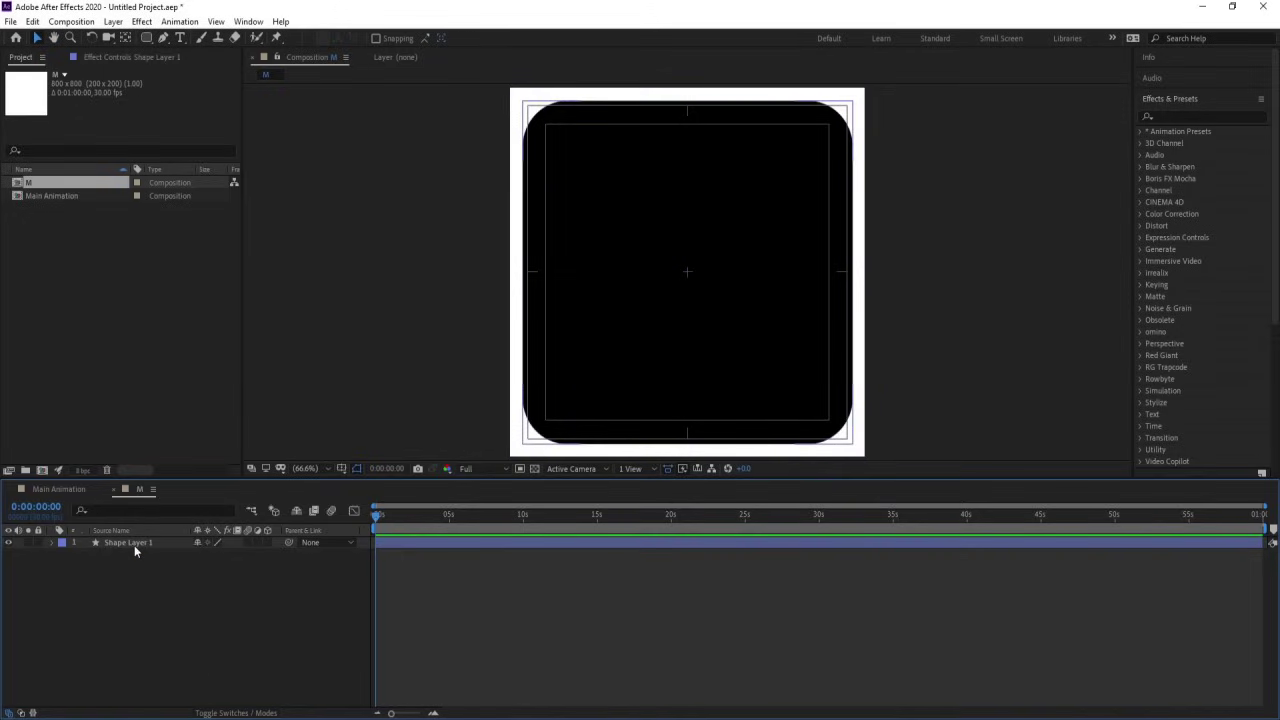
Rename the shape layer to 'Rectangle'
left_click(134, 545)
key("Return")
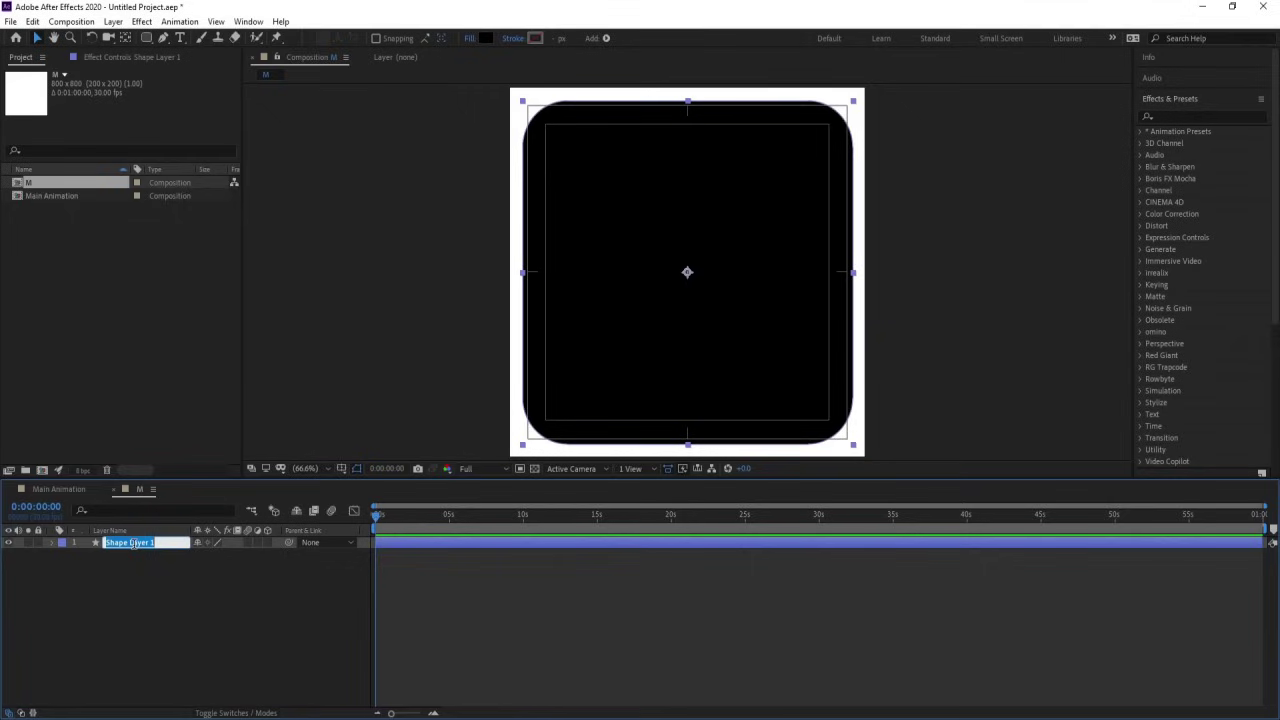
type("Rectangle")
key("Return")
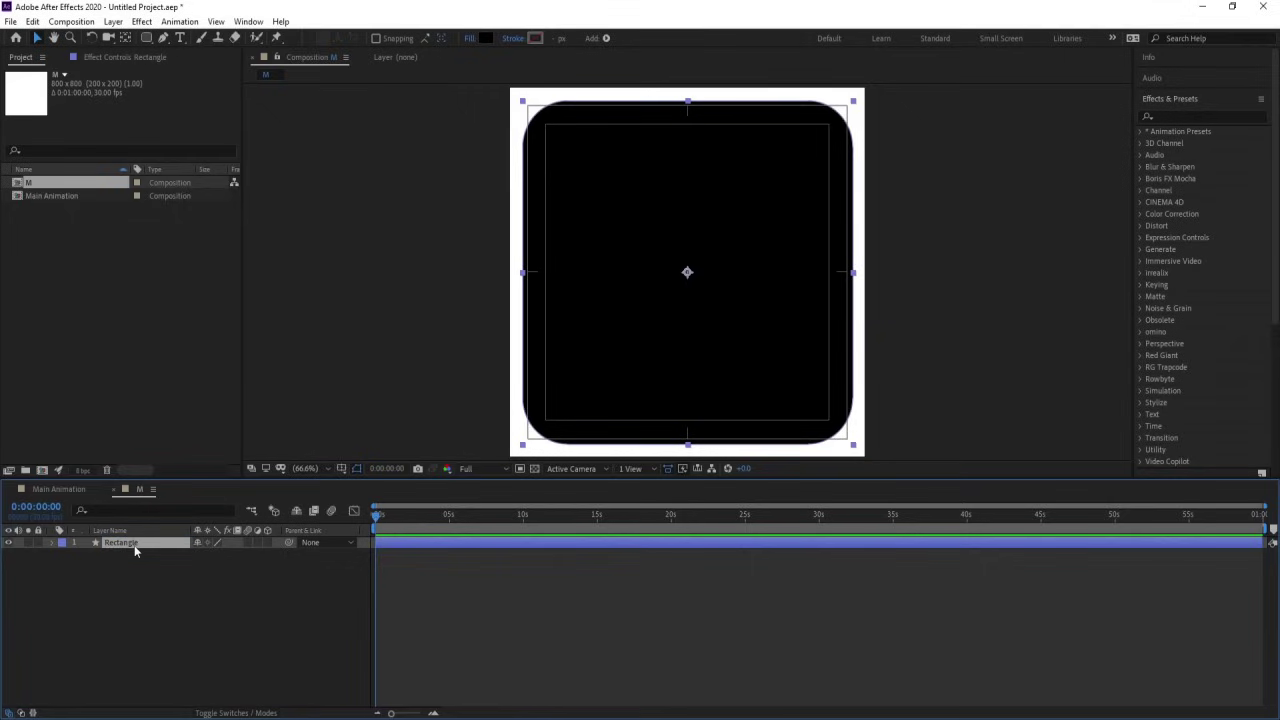
Add Size and Position keyframes at 0:00, show both properties, and zoom the timeline to frames
left_click(50, 543)
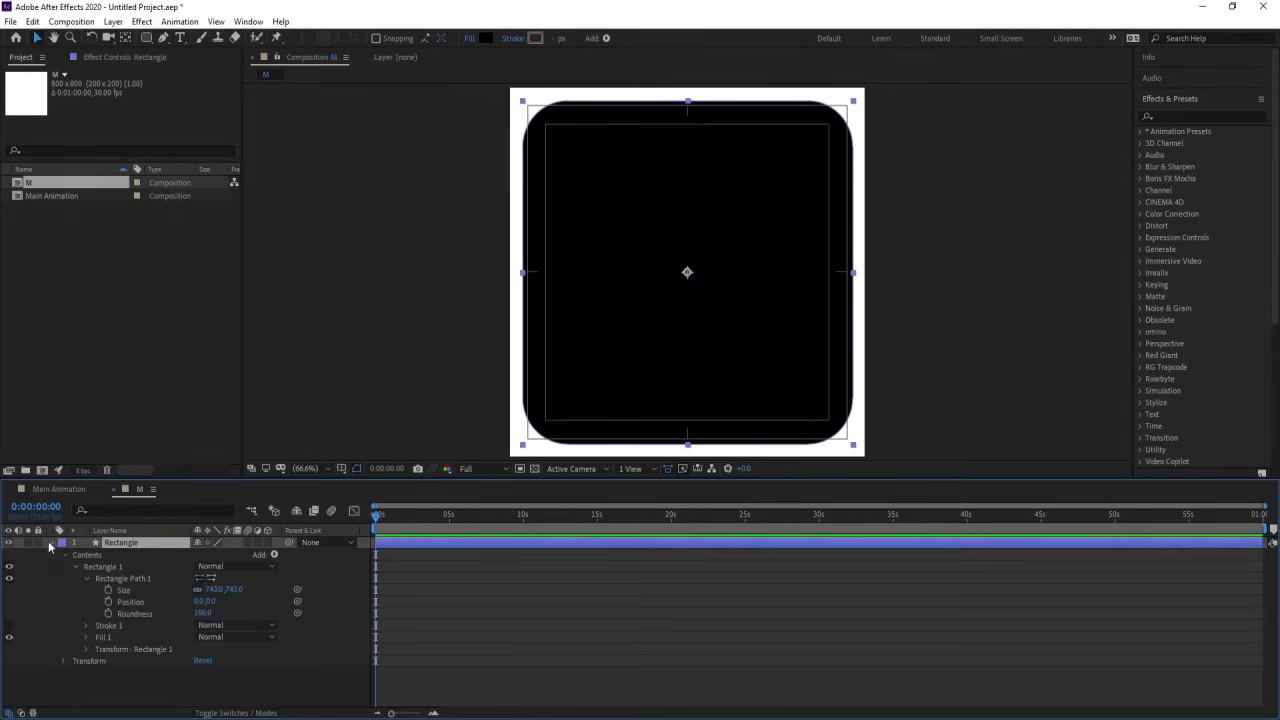
left_click(108, 590)
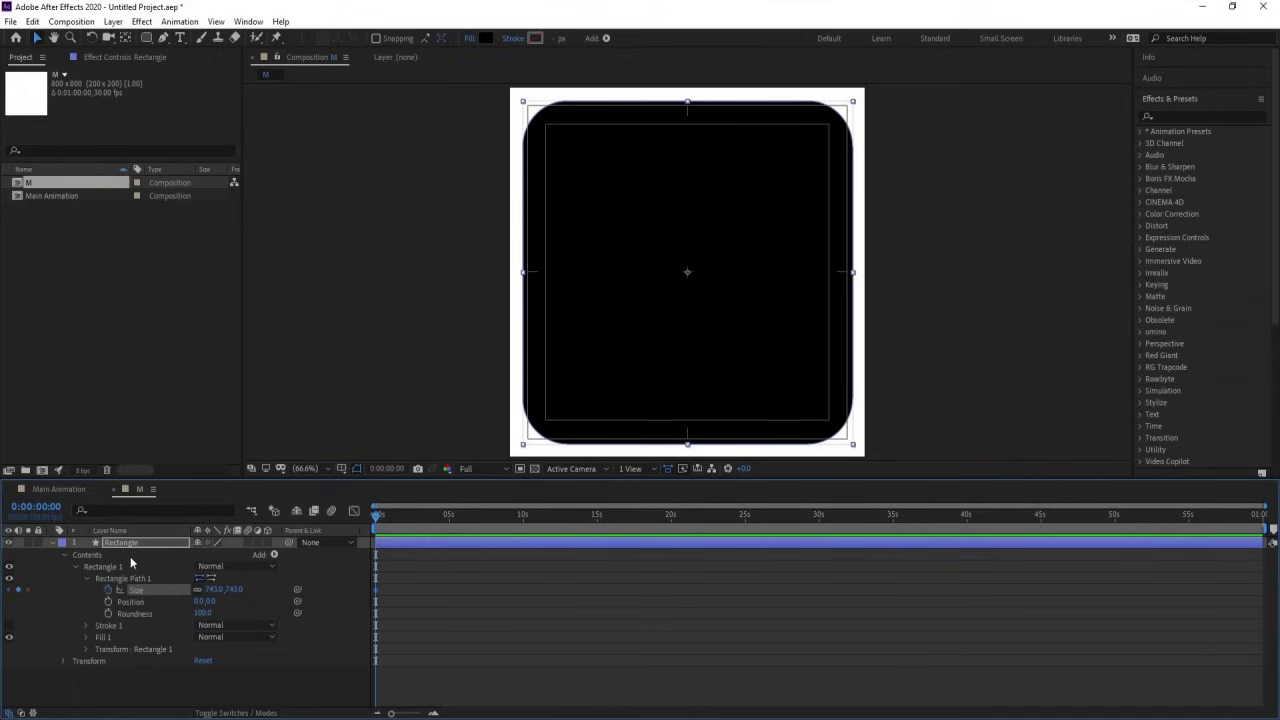
left_click(127, 545)
key("p")
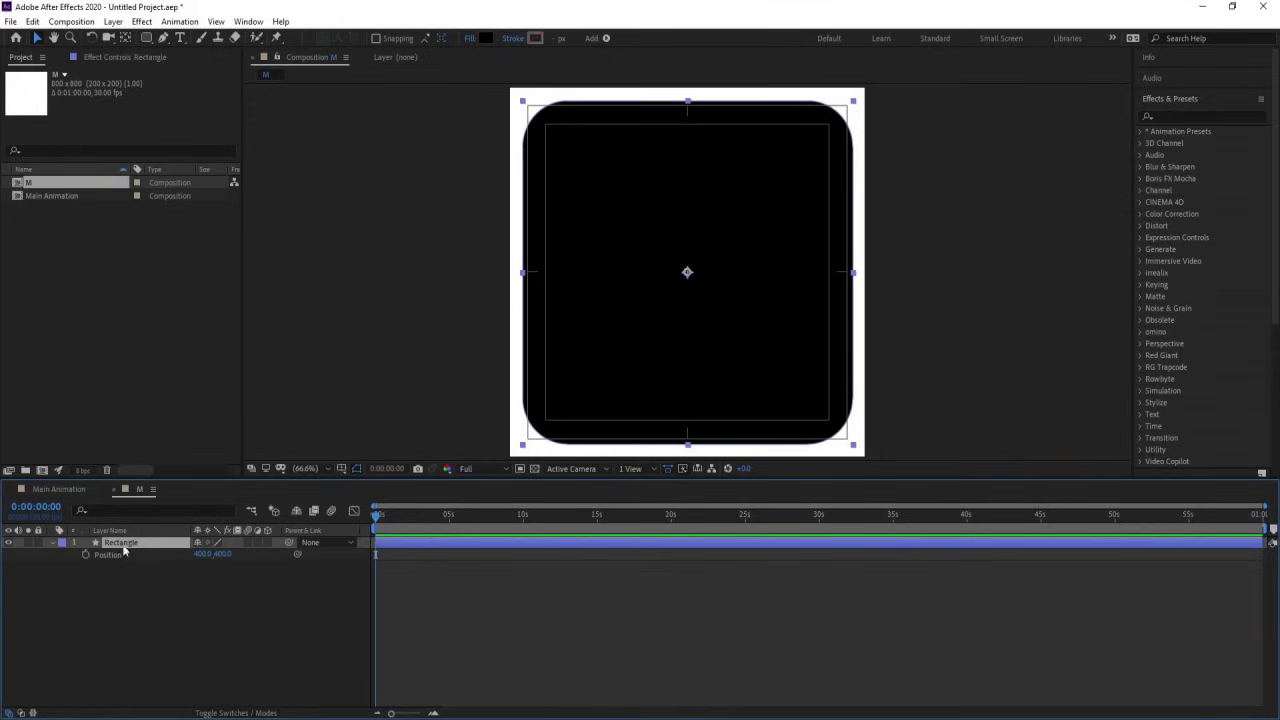
left_click(85, 555)
left_click(160, 600)
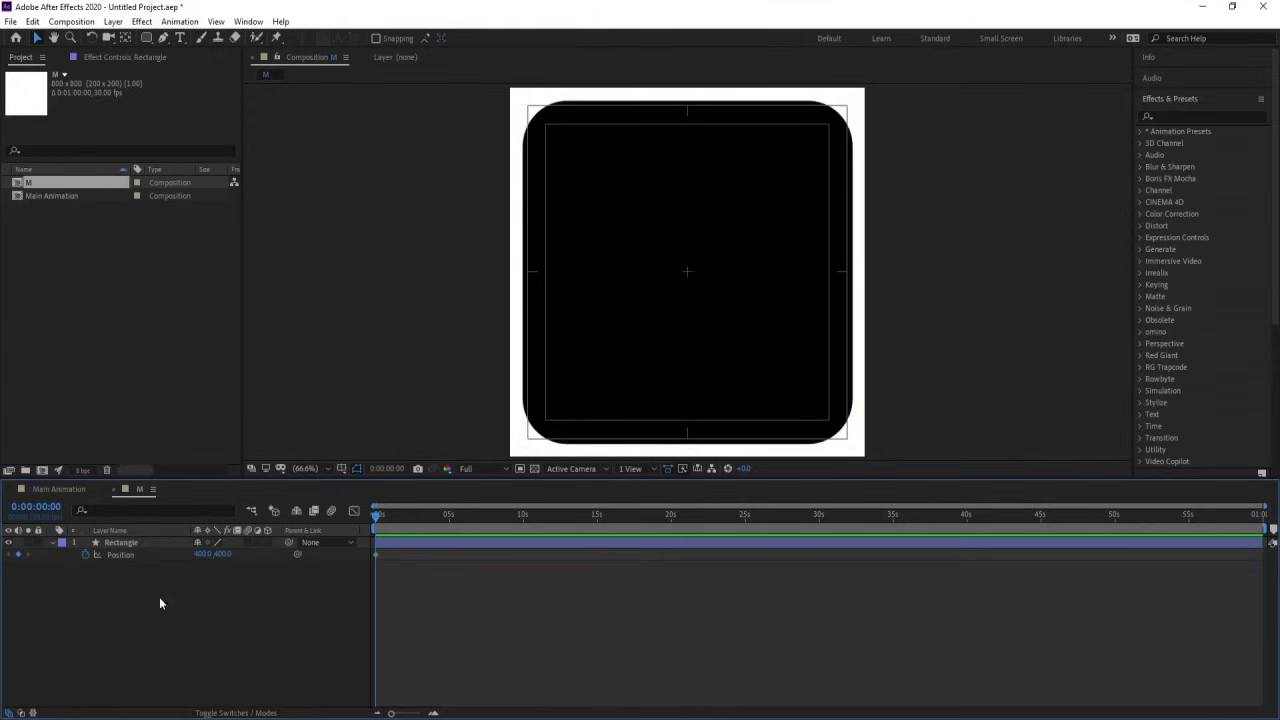
left_click(136, 545)
key("shift+s")
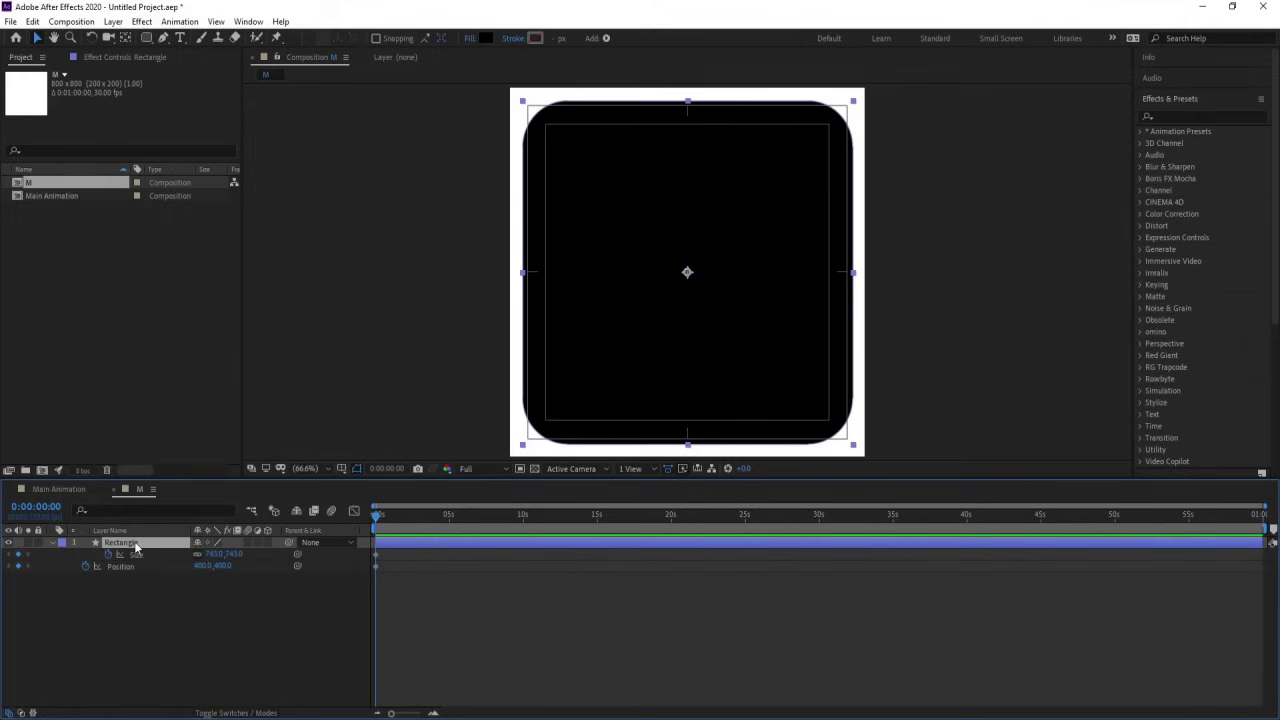
key("equal")
key("equal")
key("equal")
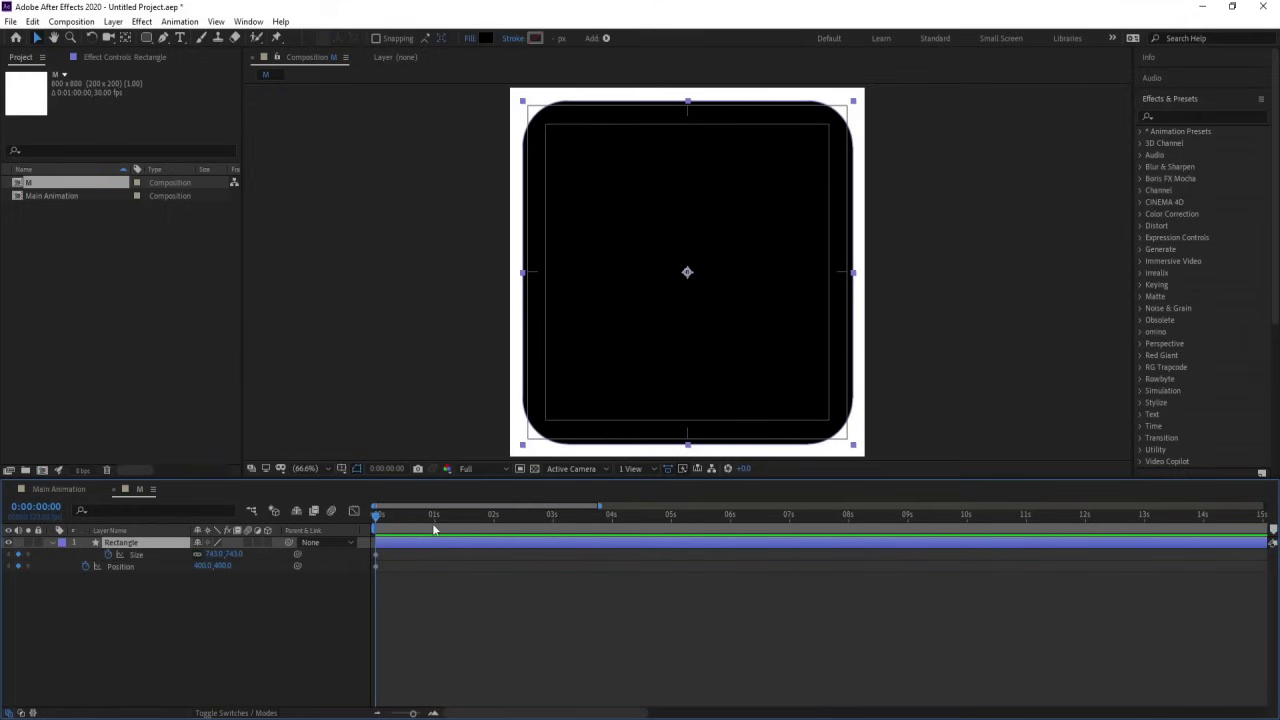
Add a Size keyframe of 750 at one second
left_click(493, 515)
left_click(96, 602)
left_click(20, 556)
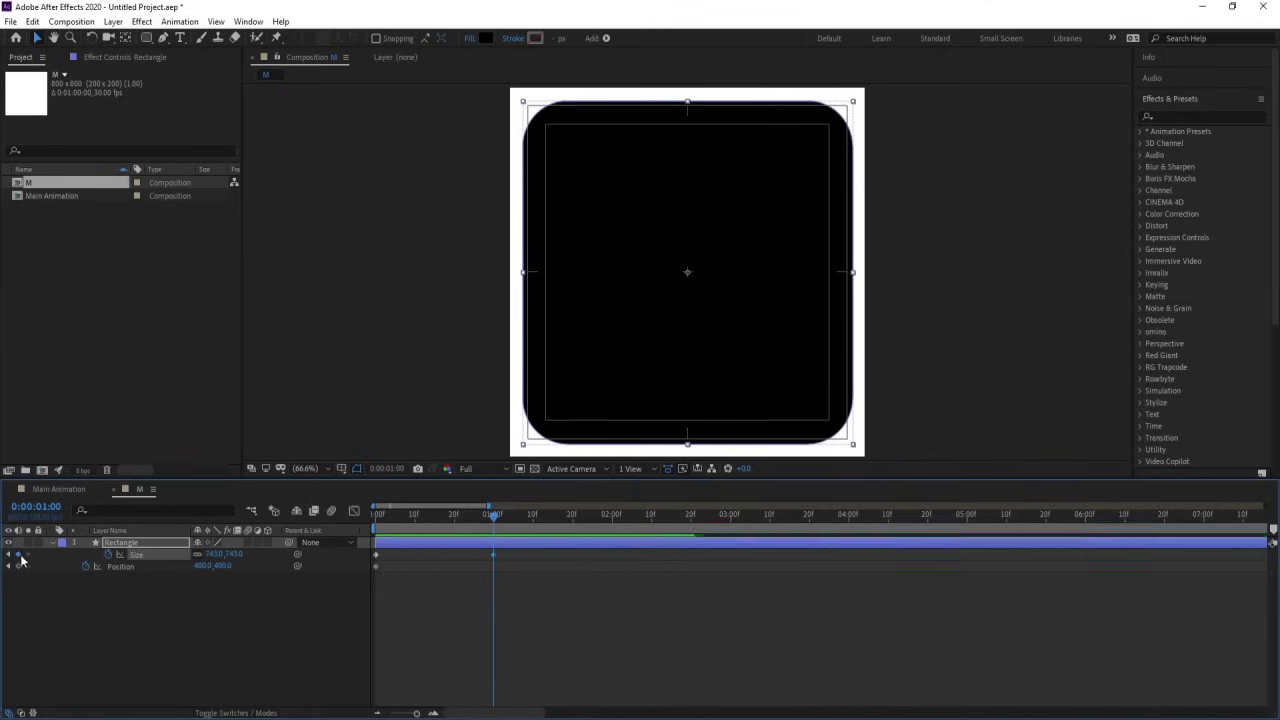
left_click(214, 554)
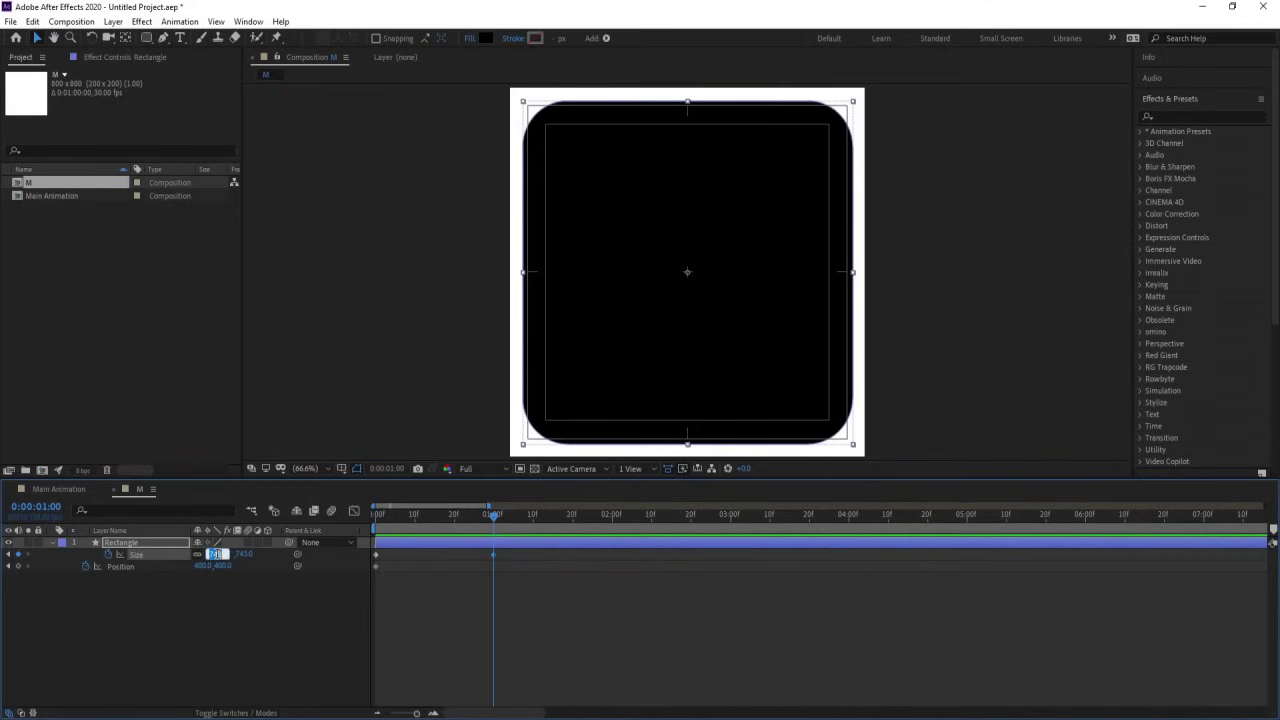
type("700")
key("Return")
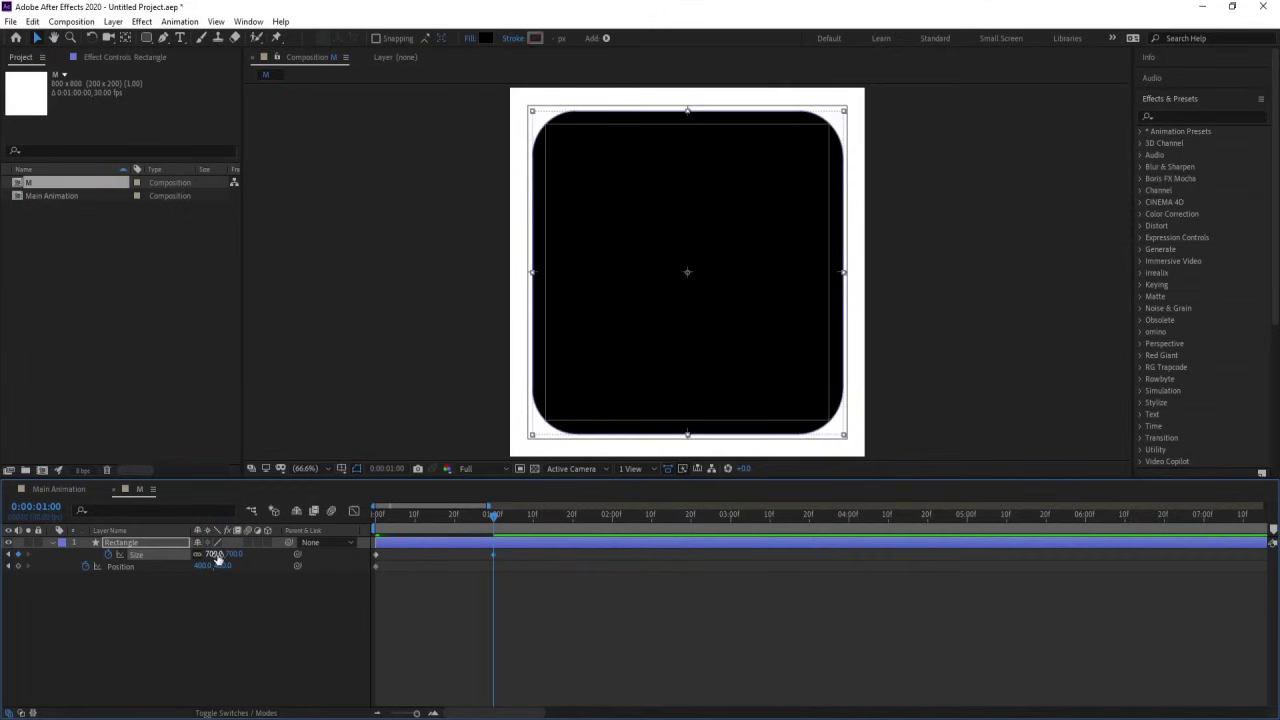
left_click(216, 555)
type("750")
key("Return")
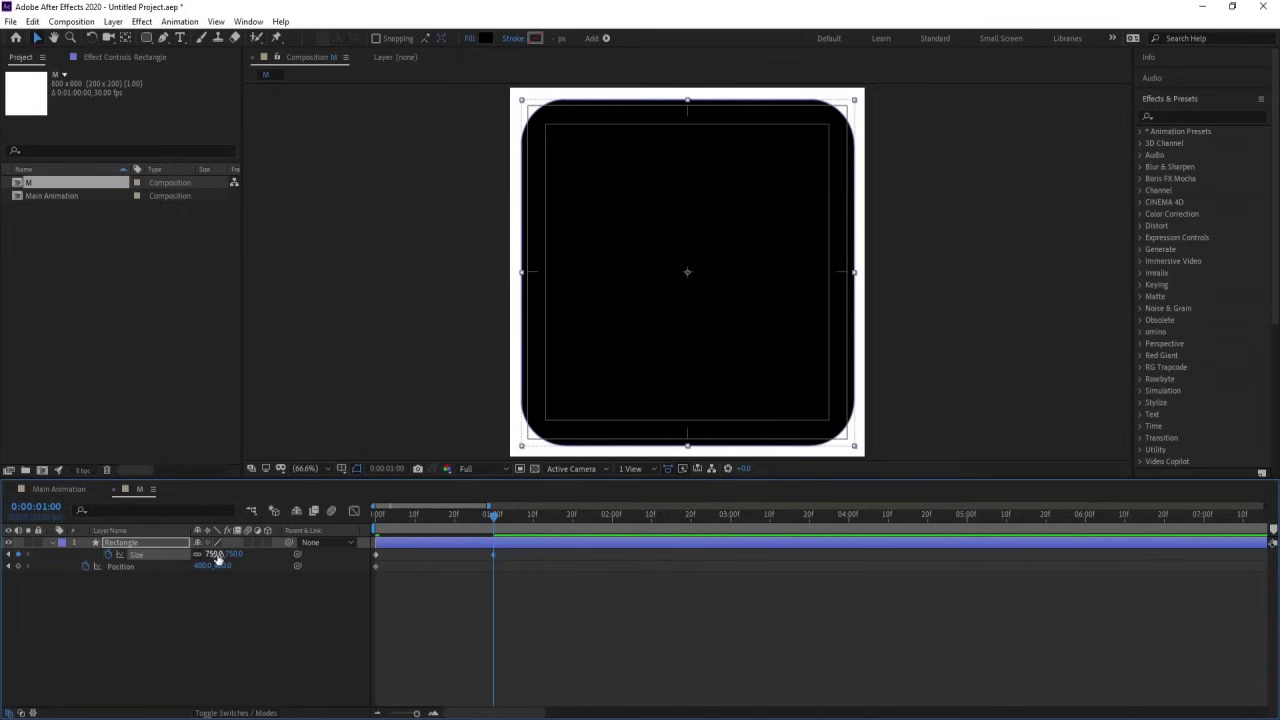
left_click(257, 631)
Set the Size at 0:00 to 50 so the tile starts tiny
key("Home")
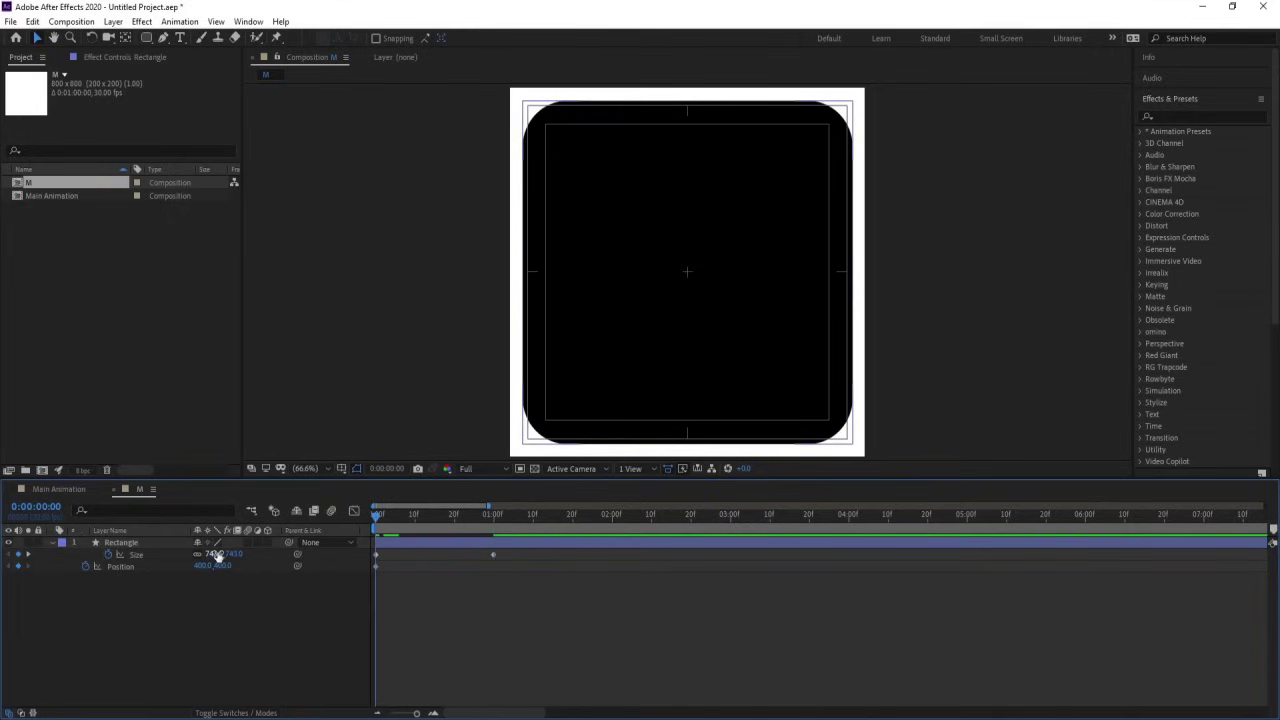
left_click(215, 555)
type("50")
key("Return")
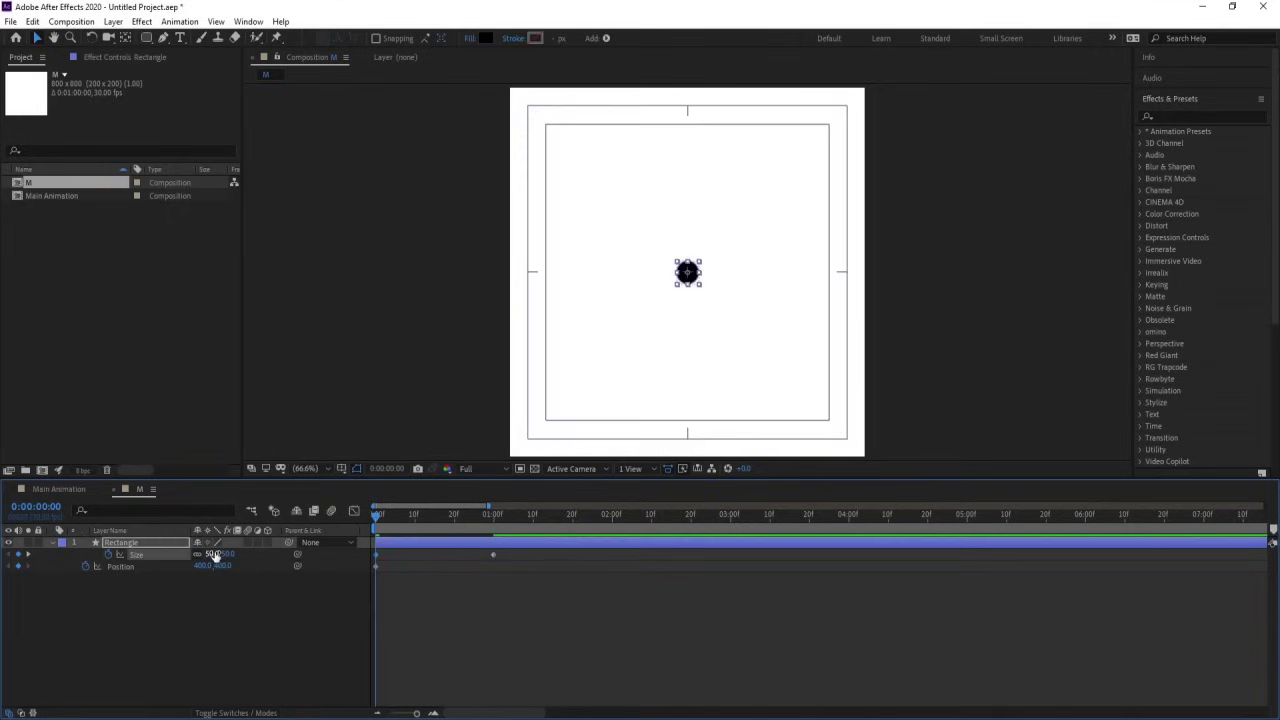
left_click(249, 628)
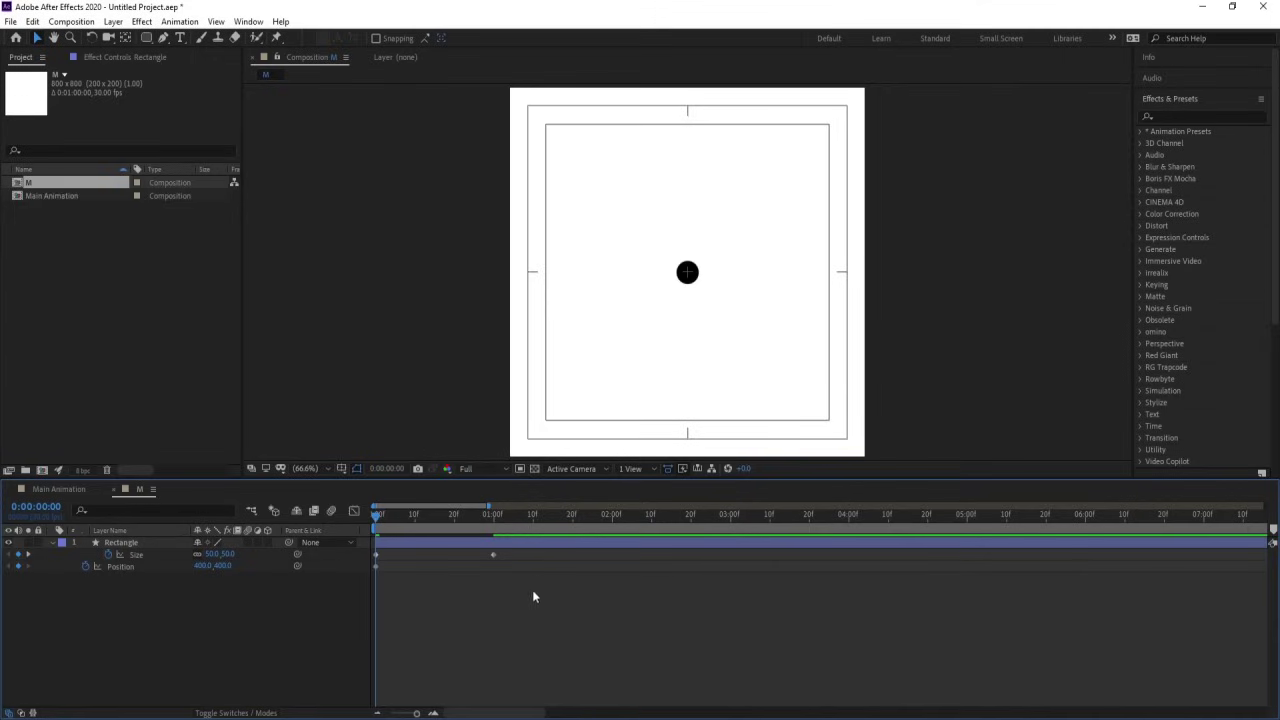
Preview the tile growing, then step to the one-second frame
left_click_drag(540, 590, 325, 497)
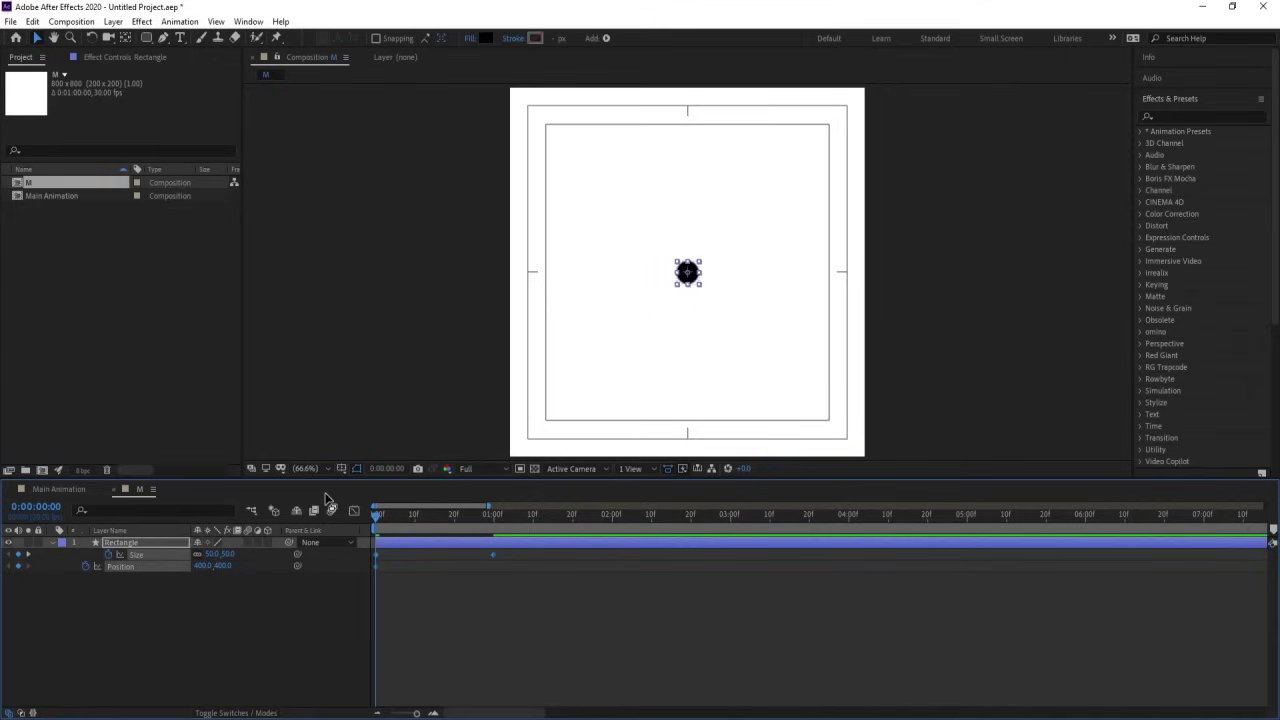
key("space")
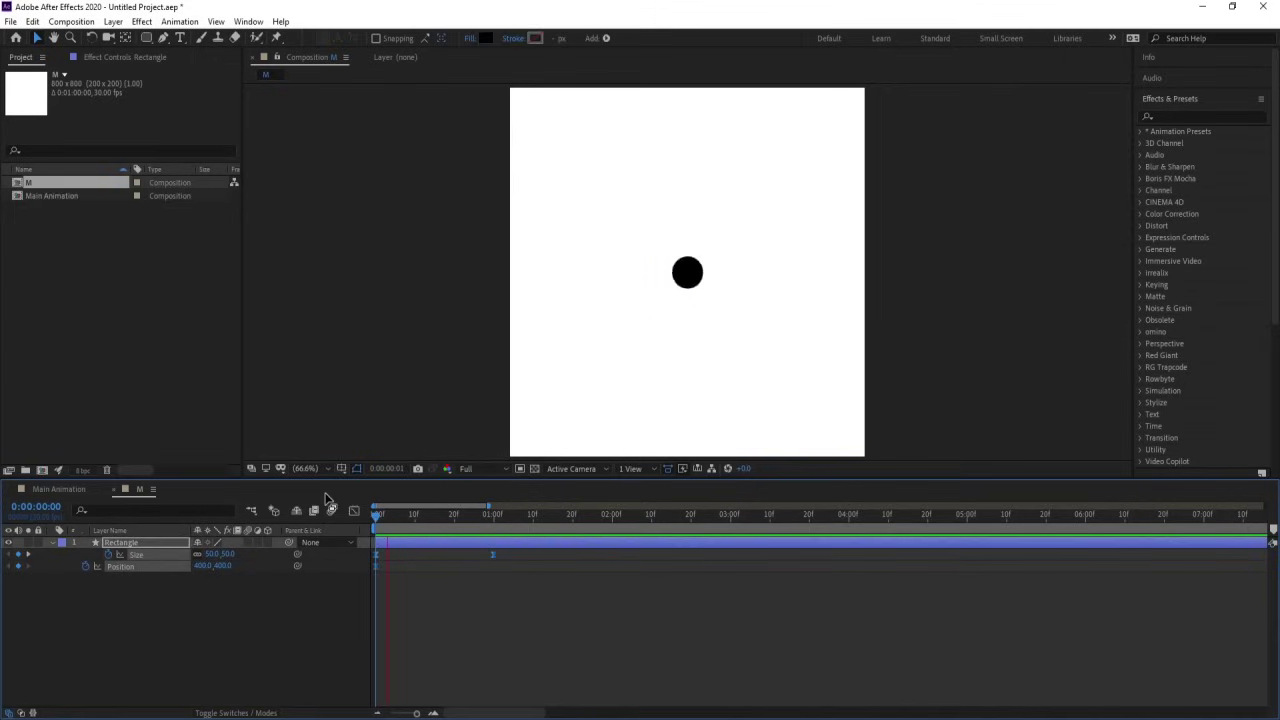
left_click(504, 586)
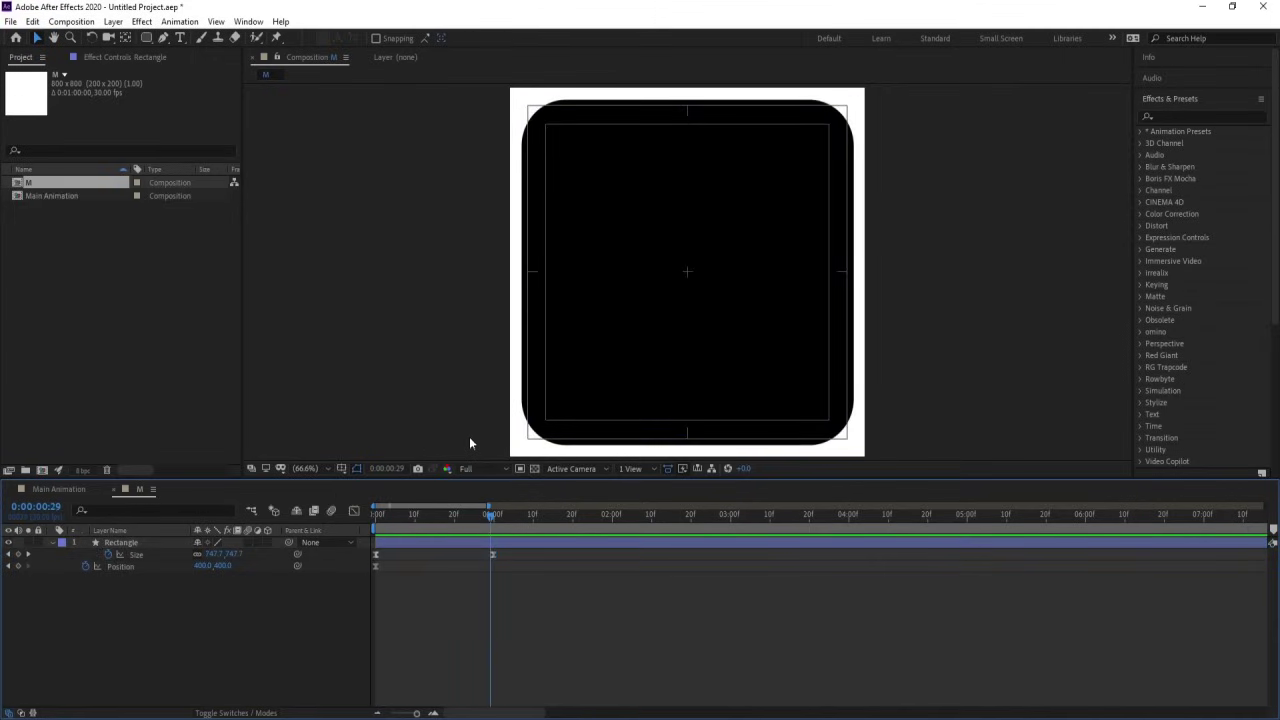
key("Page_Down")
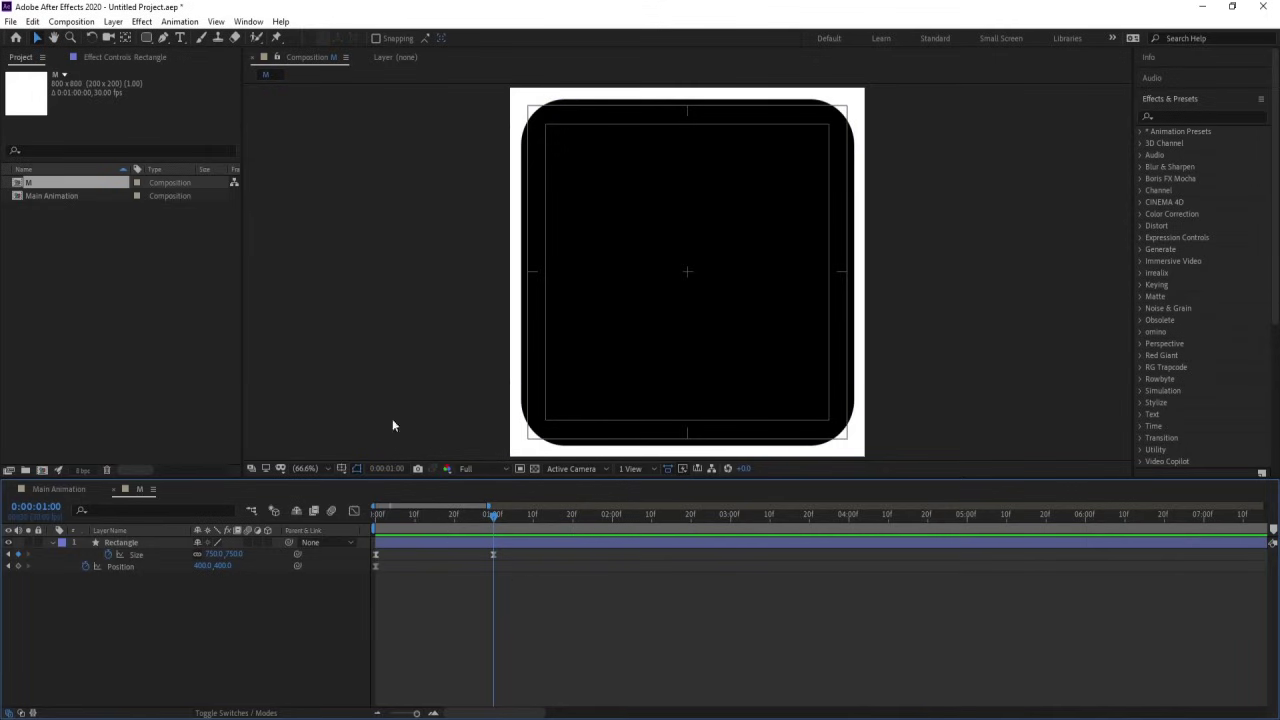
Set the Type tool to a white fill and the Poppins font
left_click(180, 37)
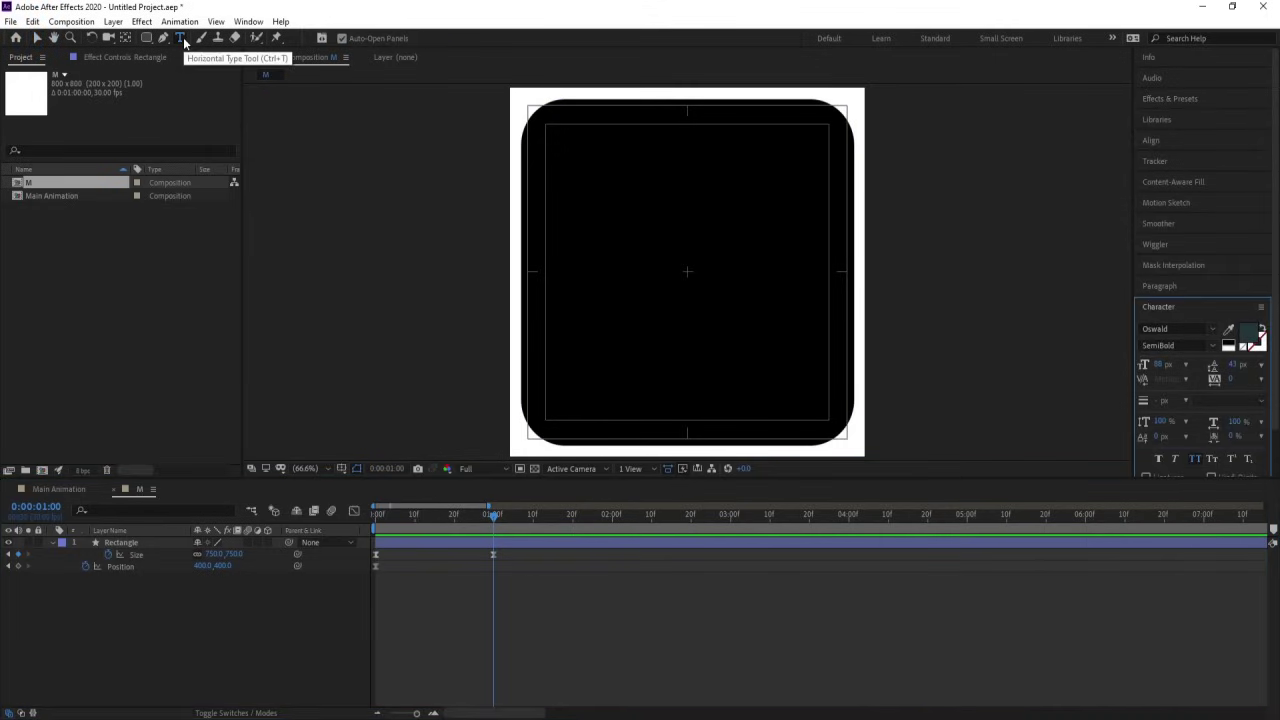
left_click(1229, 343)
left_click(1186, 328)
type("Pop")
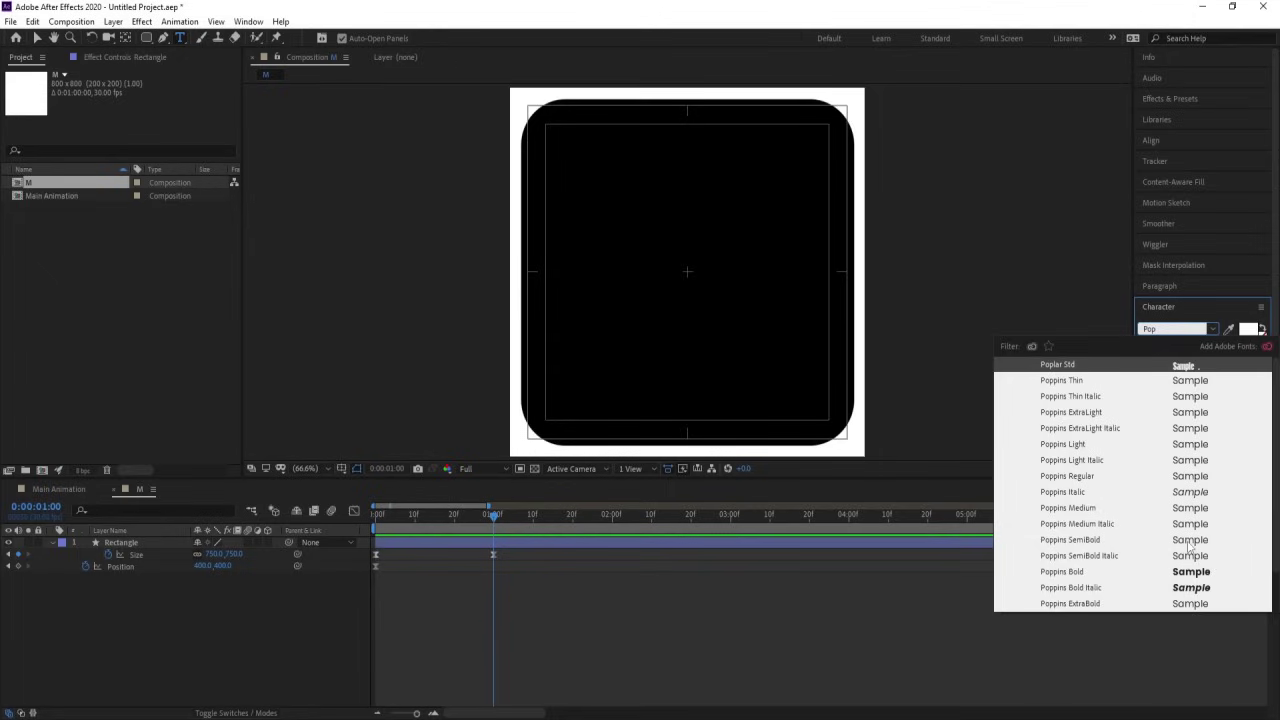
left_click(1188, 547)
Type the letter M on the tile in Poppins Light and centre its anchor point
left_click(620, 340)
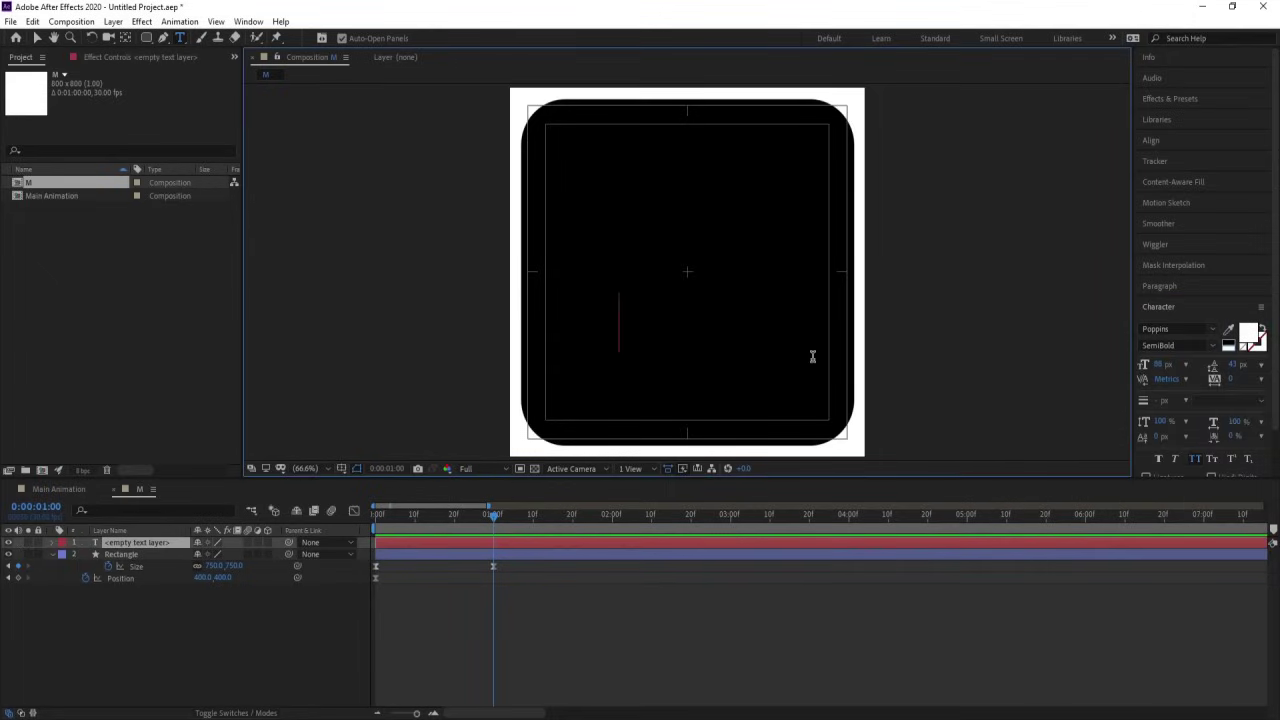
type("M")
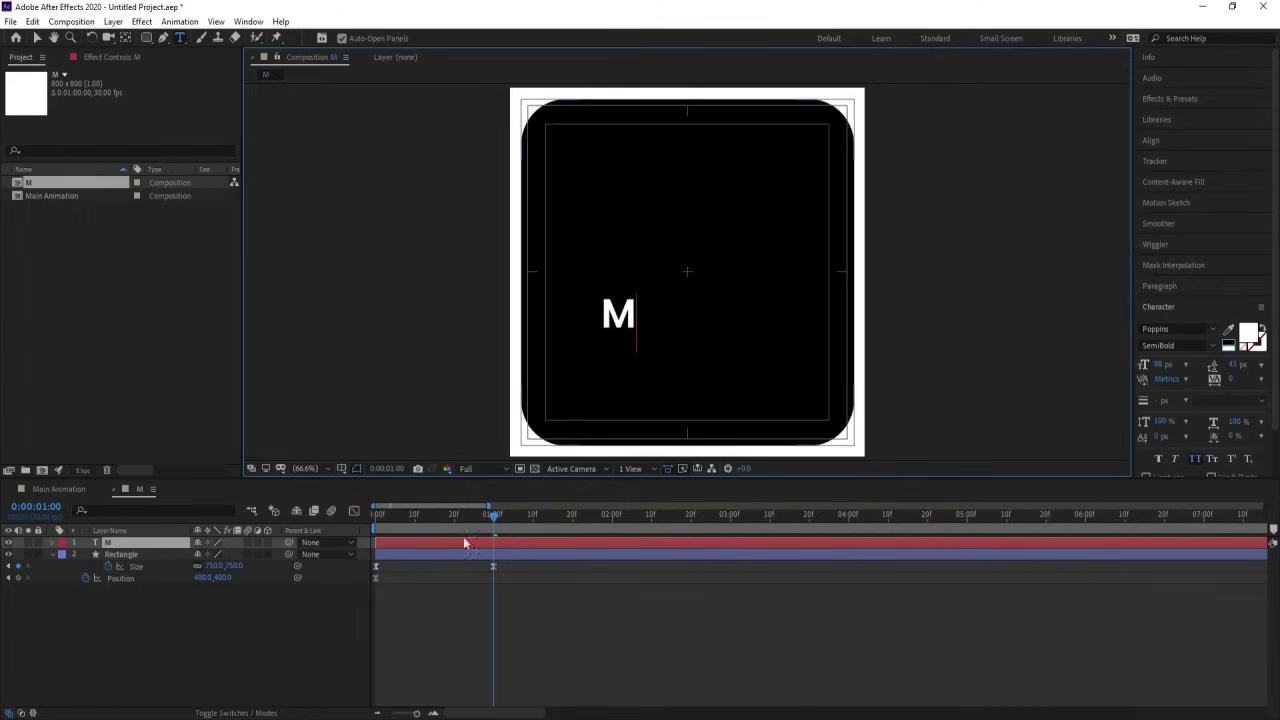
key("ctrl+a")
left_click(1215, 347)
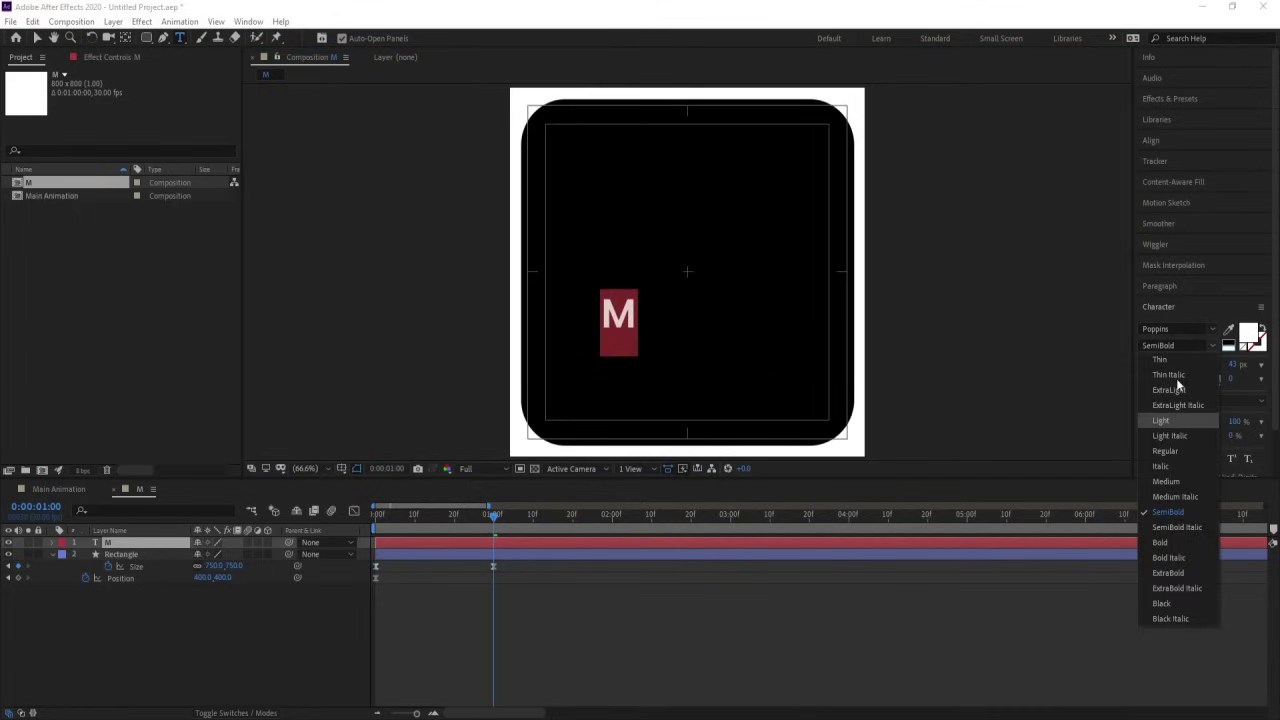
left_click(1162, 421)
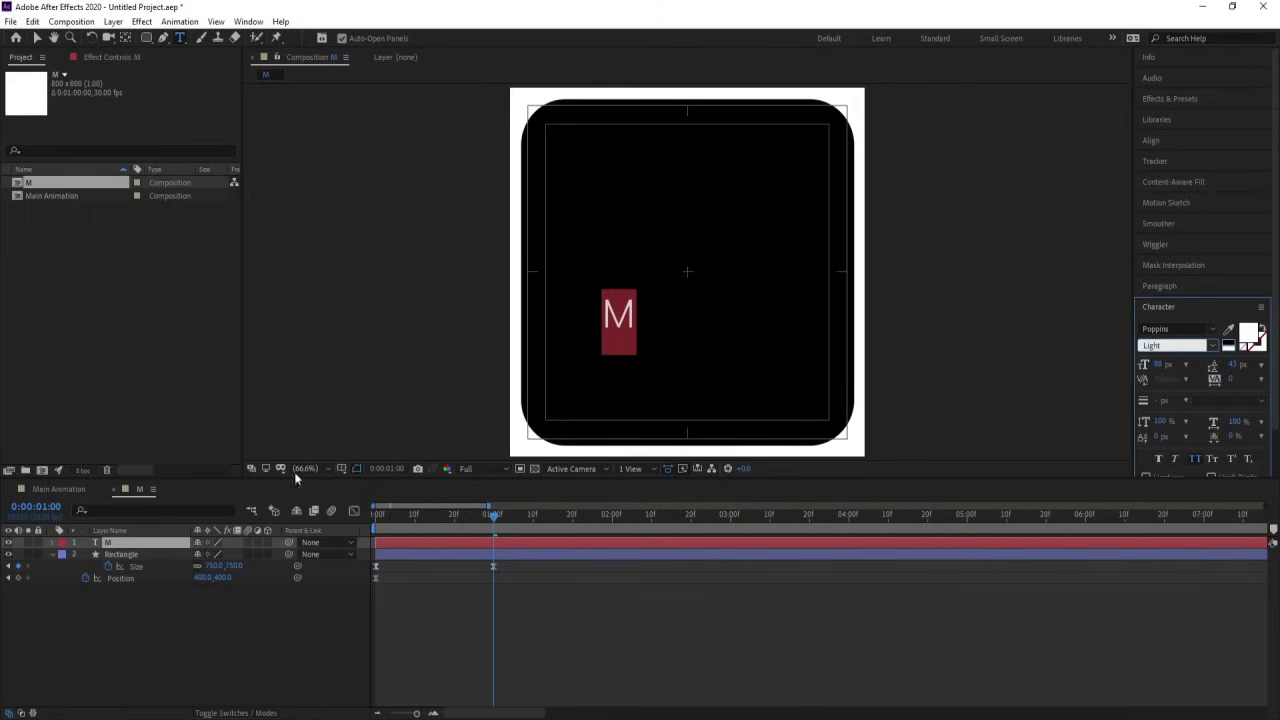
left_click(179, 650)
left_click(121, 541)
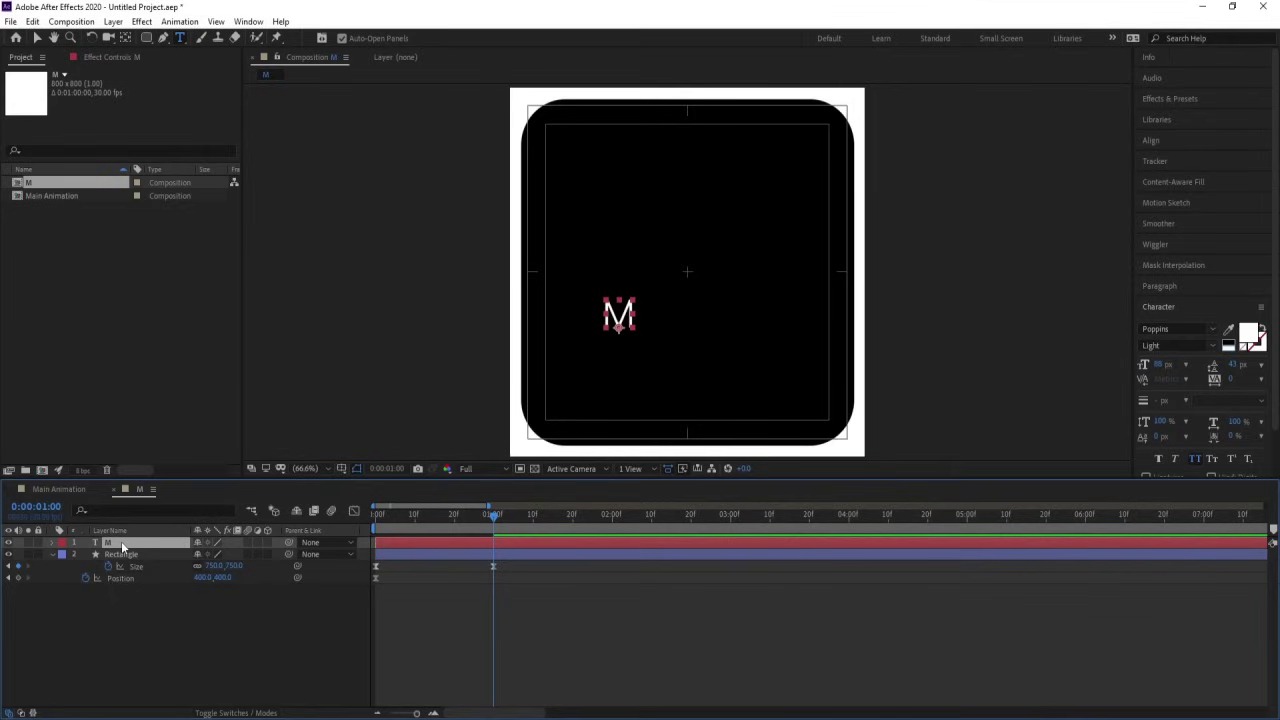
key("ctrl+alt+Home")
left_click(1150, 142)
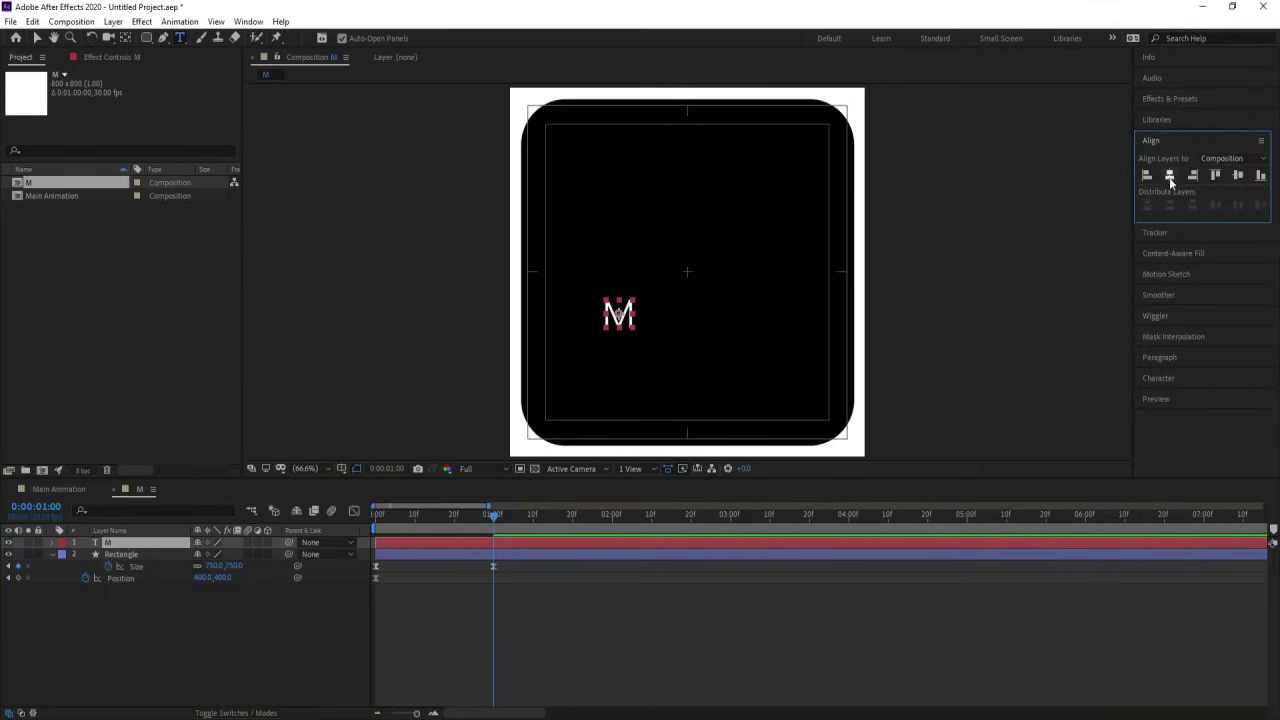
Centre the M horizontally and vertically and scale it up to fill the tile
left_click(1169, 175)
left_click(1238, 175)
key("s")
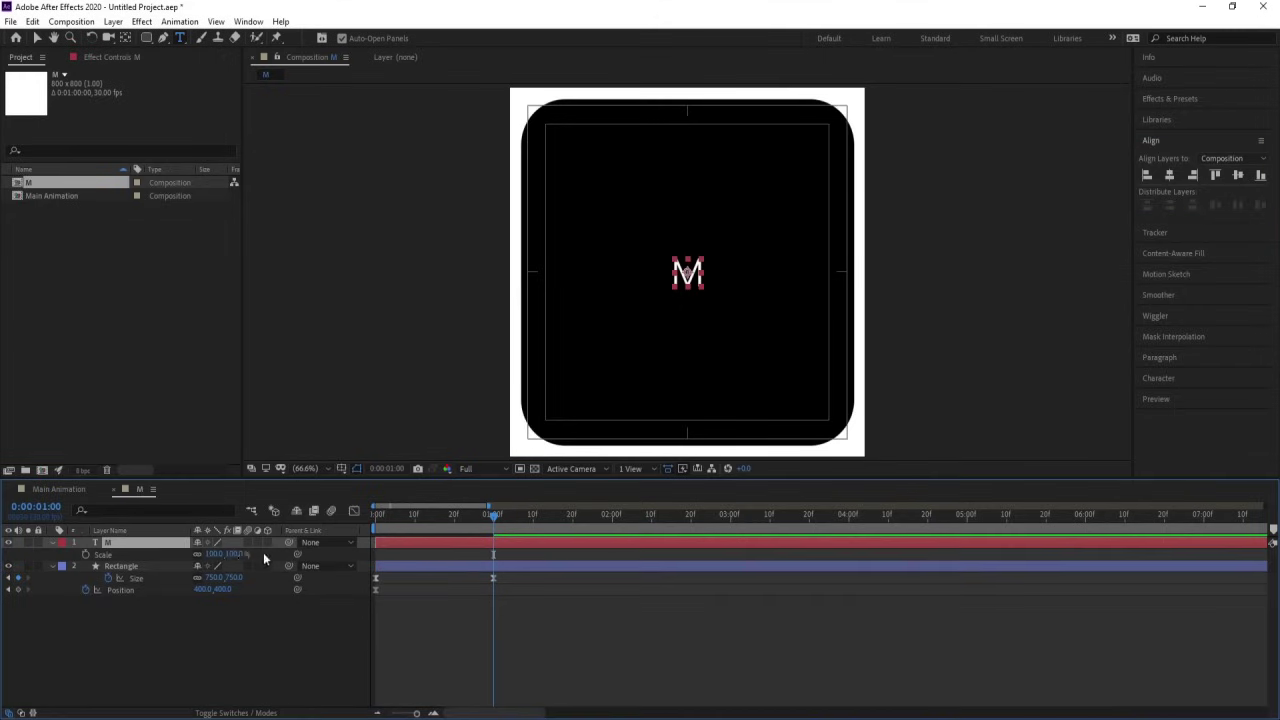
left_click_drag(218, 554, 517, 404)
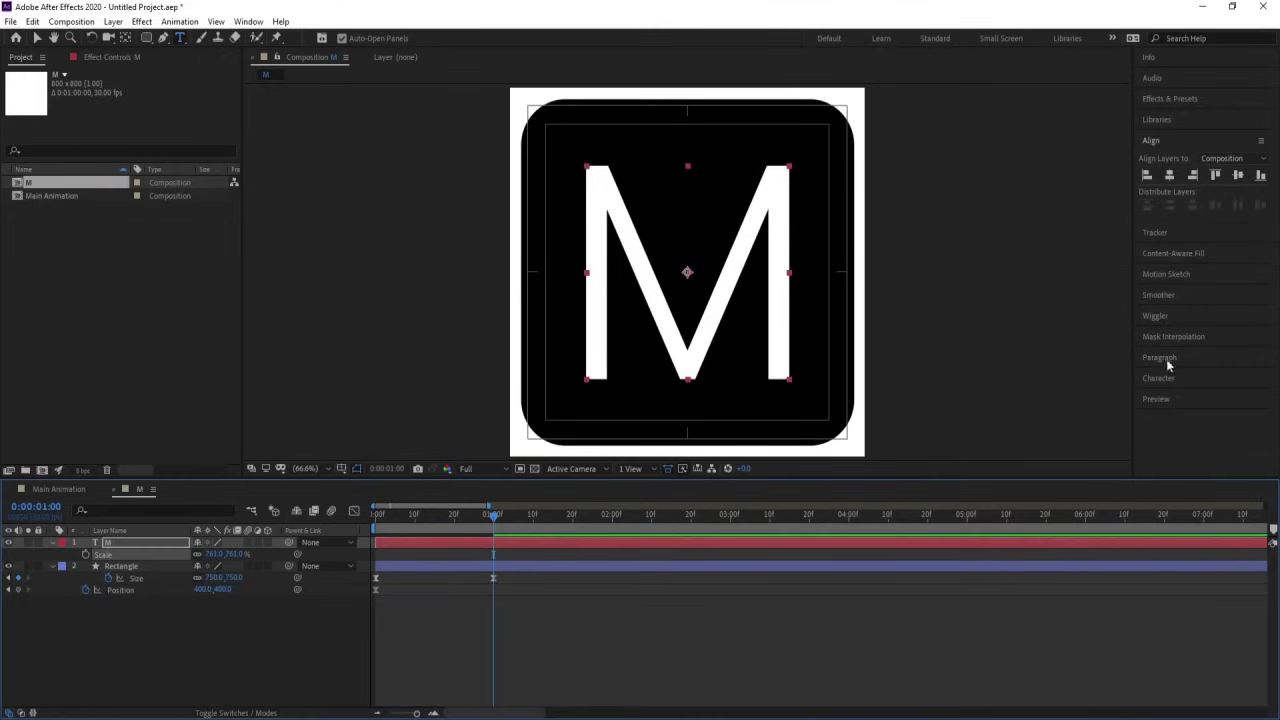
Change the M to Poppins Thin and re-centre it vertically
left_click(1157, 378)
left_click(1212, 346)
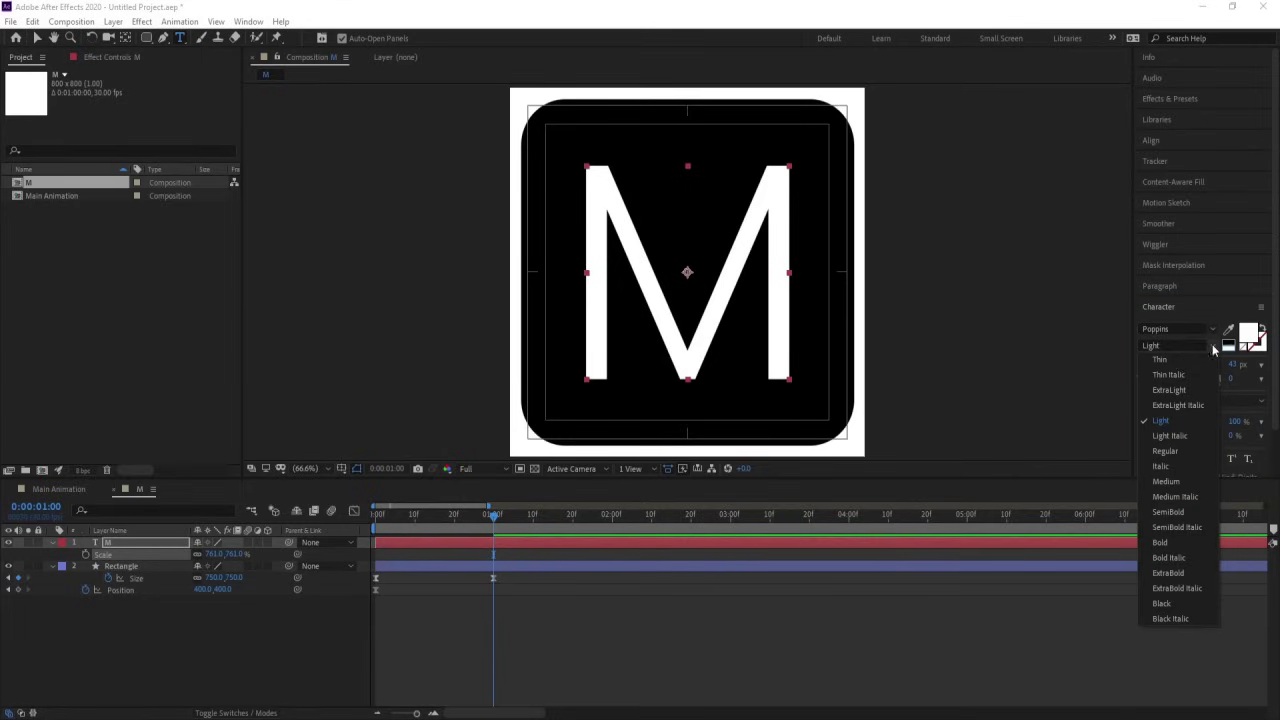
left_click(1170, 362)
left_click(290, 643)
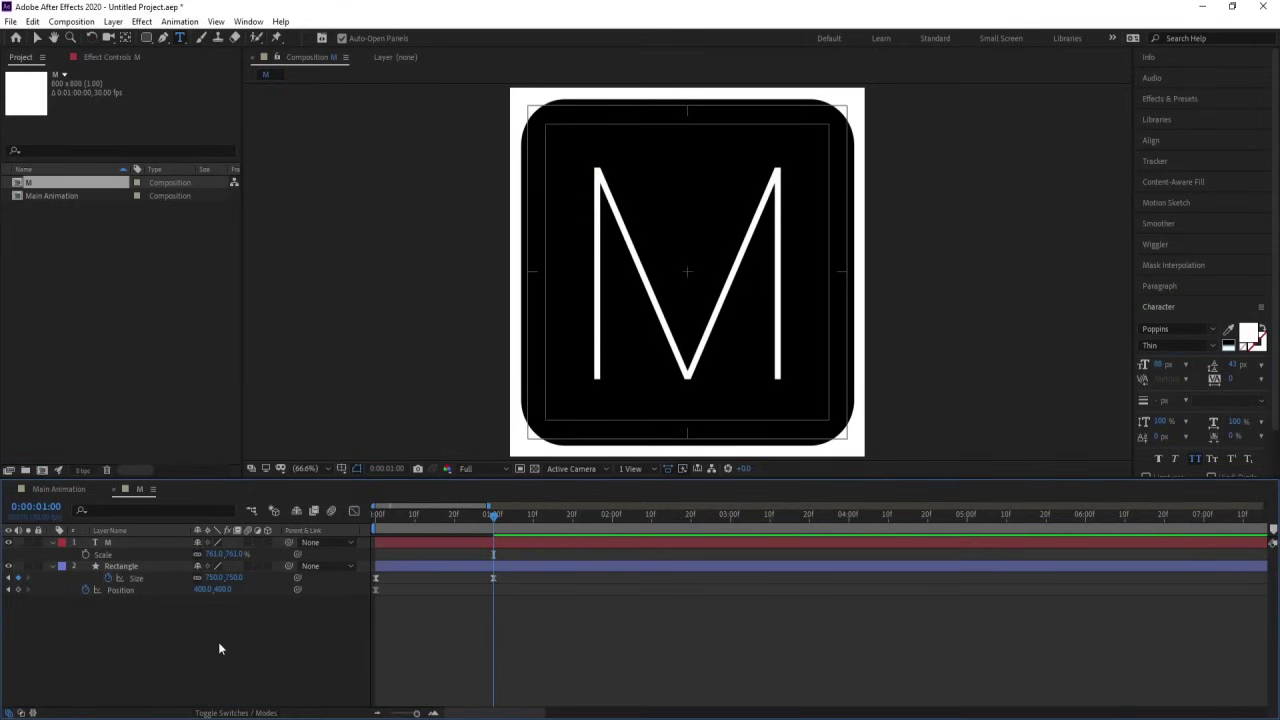
left_click(110, 543)
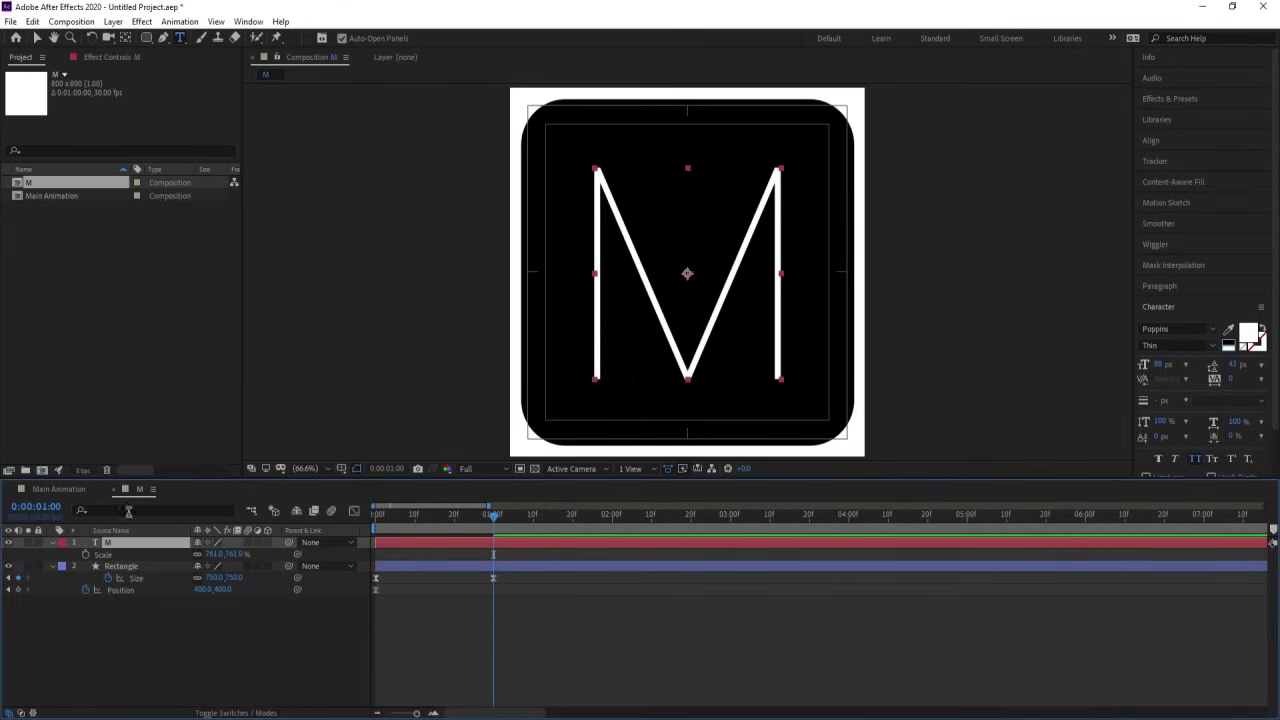
left_click(1155, 142)
left_click(1245, 176)
left_click(203, 631)
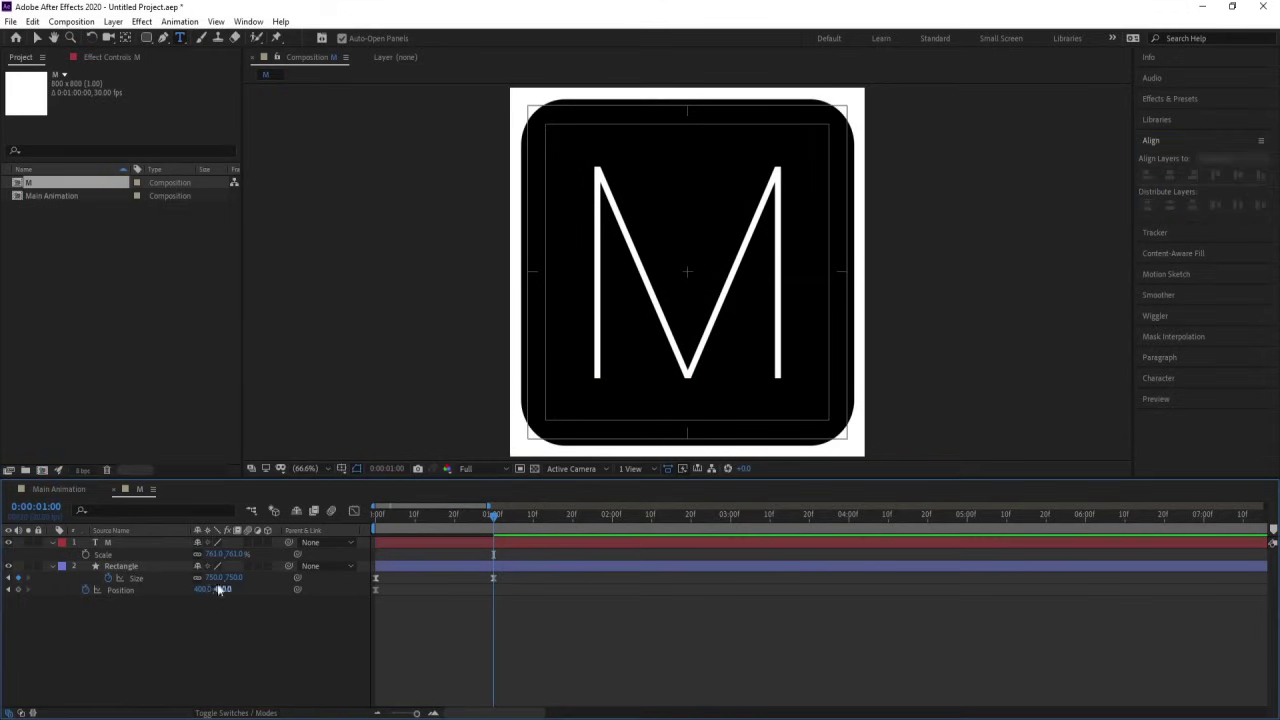
Set the M layer's scale to 15 and its font size to 700 px
left_click(212, 554)
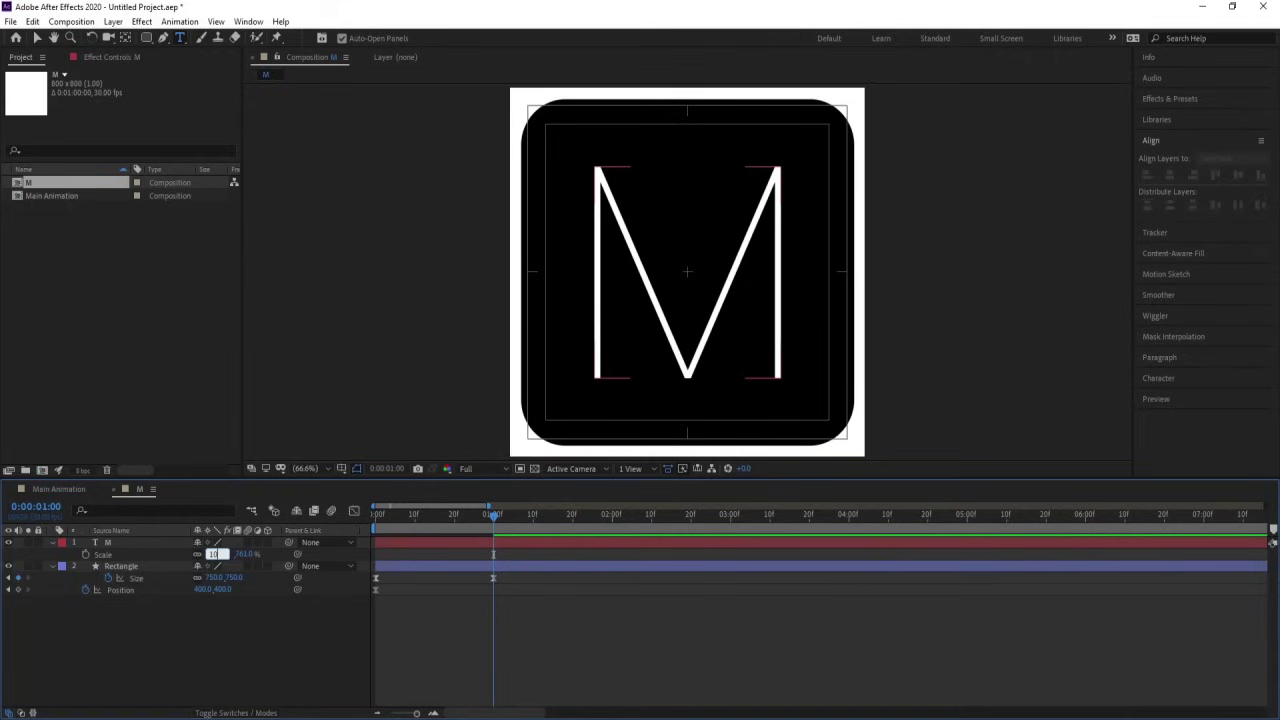
type("15")
key("Return")
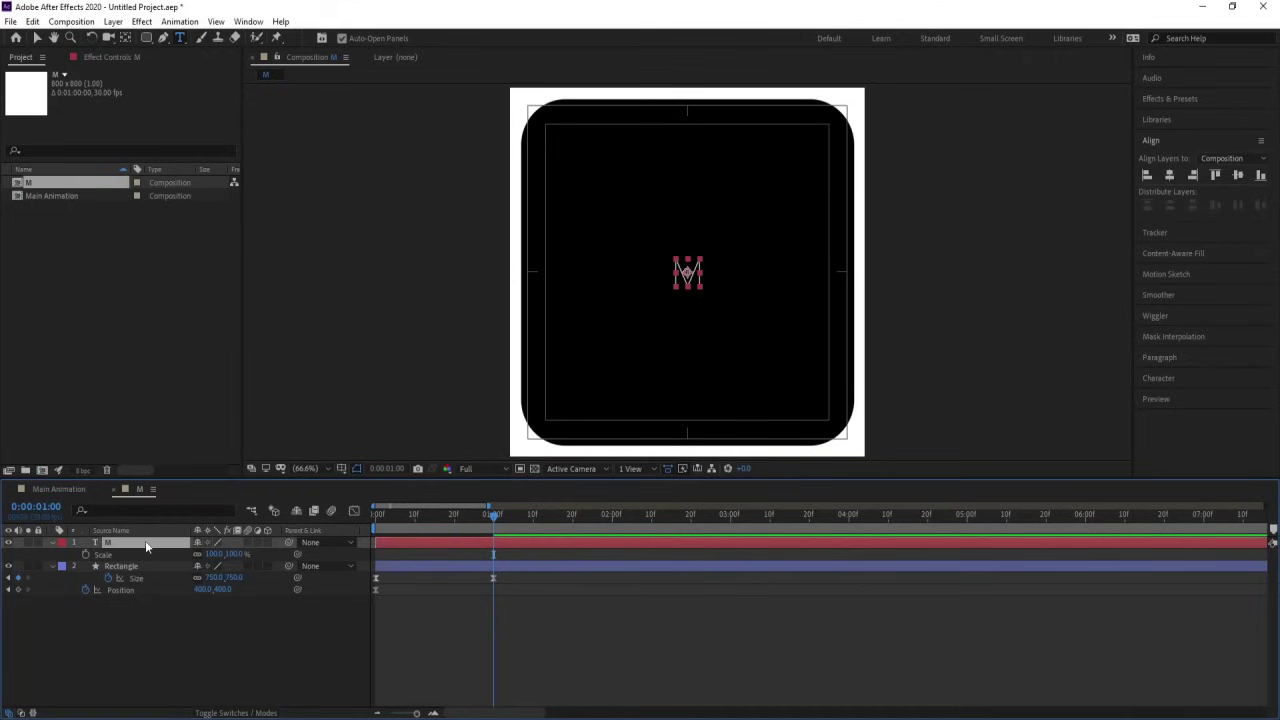
left_click(1160, 380)
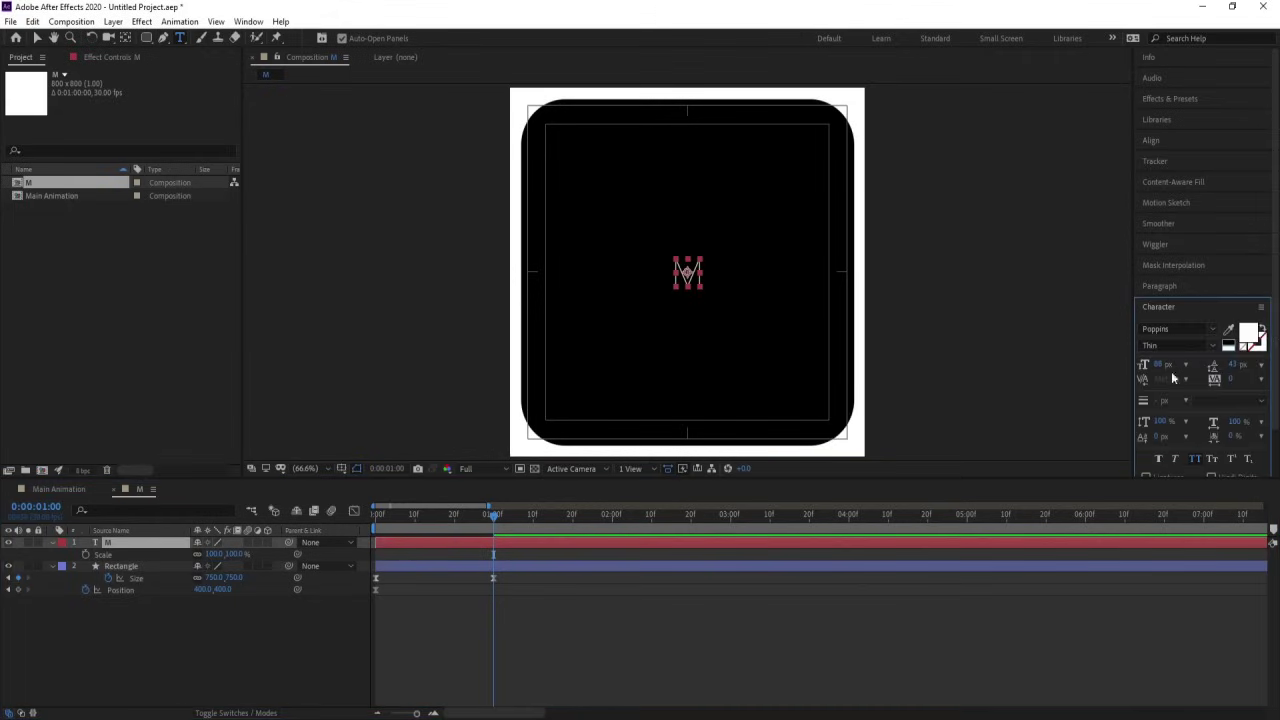
mouse_move(1160, 364)
left_mouse_down()
mouse_move(1240, 364)
mouse_move(1175, 364)
left_mouse_up()
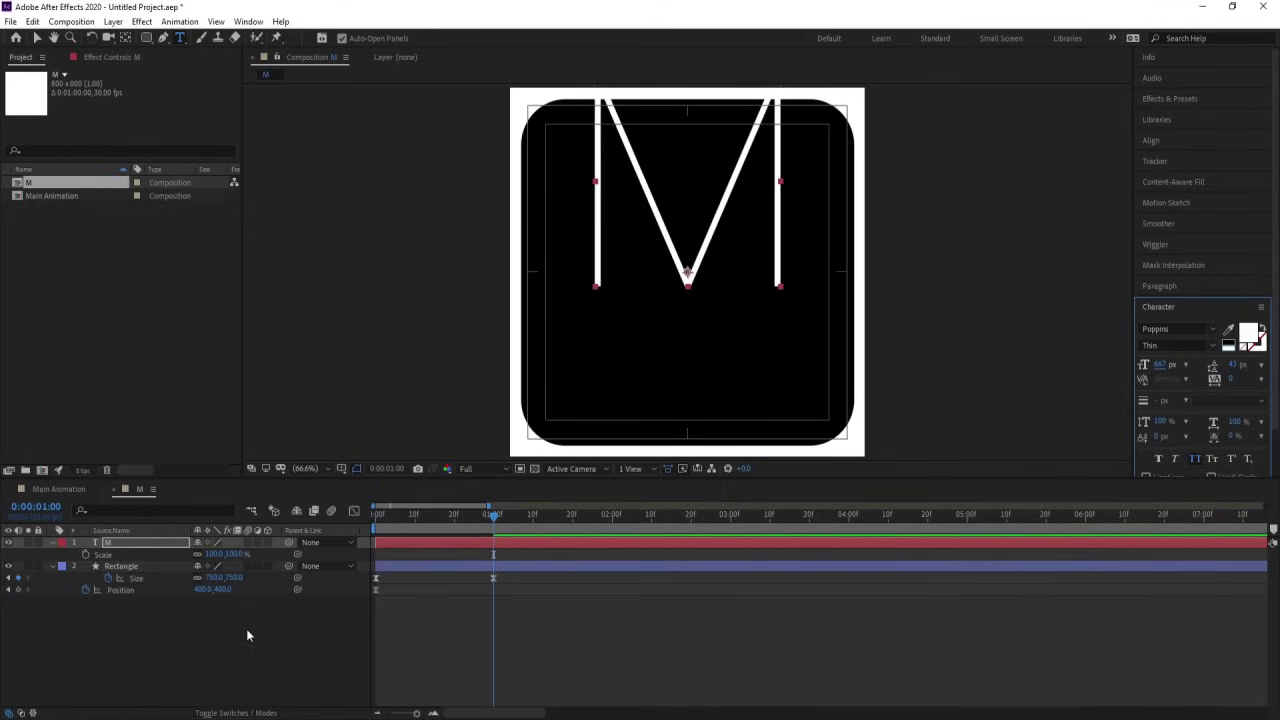
left_click(1165, 363)
type("700")
key("Return")
left_click(115, 625)
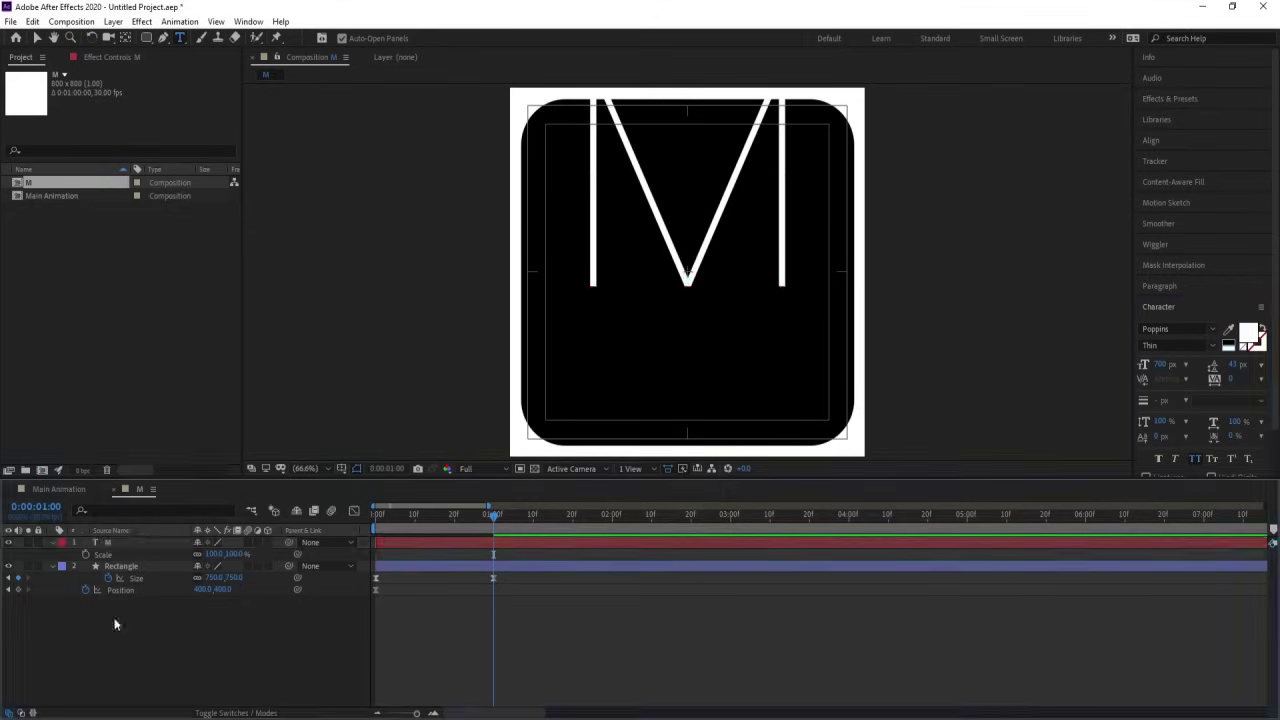
Centre the M's anchor point, align it to the vertical centre, and return to 0:00
left_click(124, 546)
key("ctrl+alt+Home")
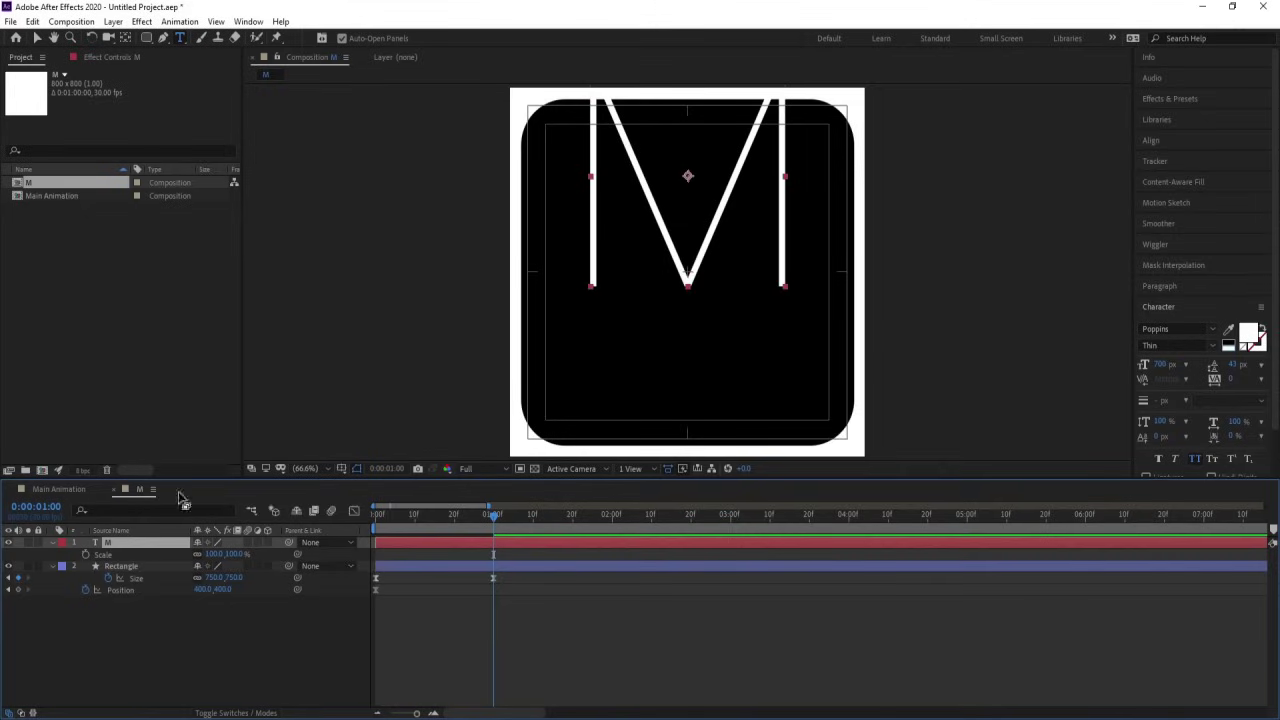
left_click(1160, 139)
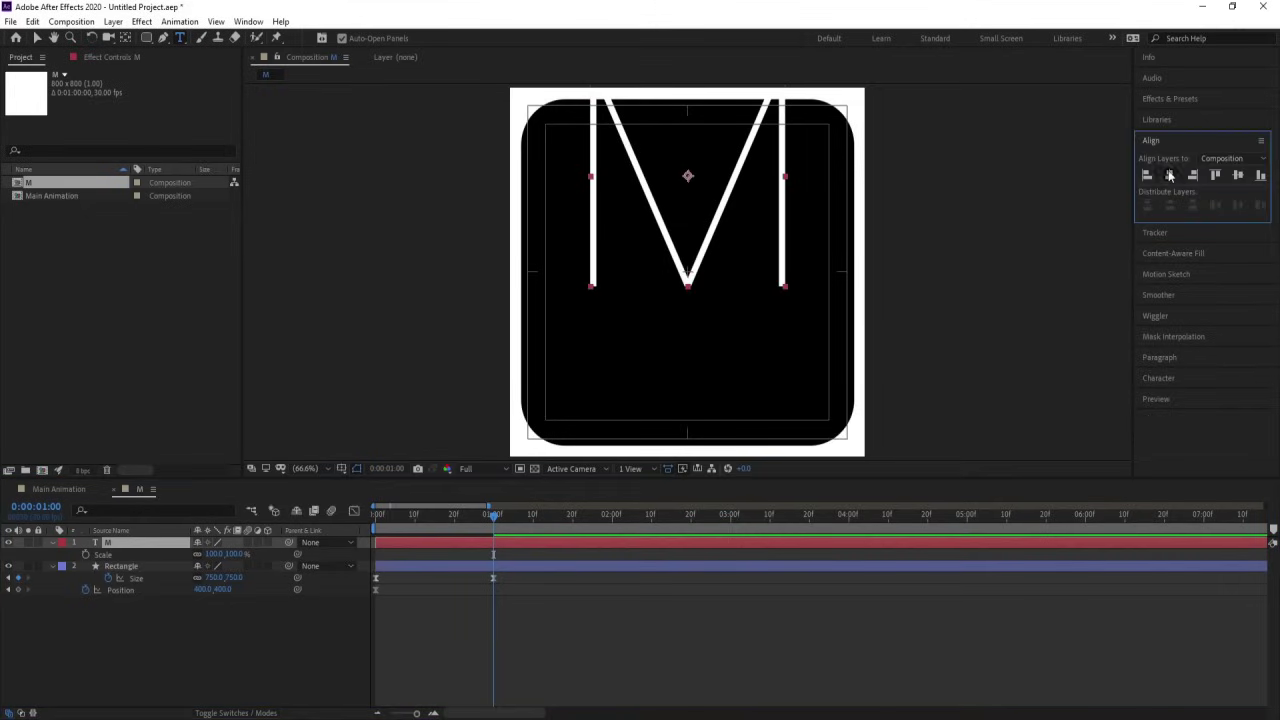
left_click(1238, 175)
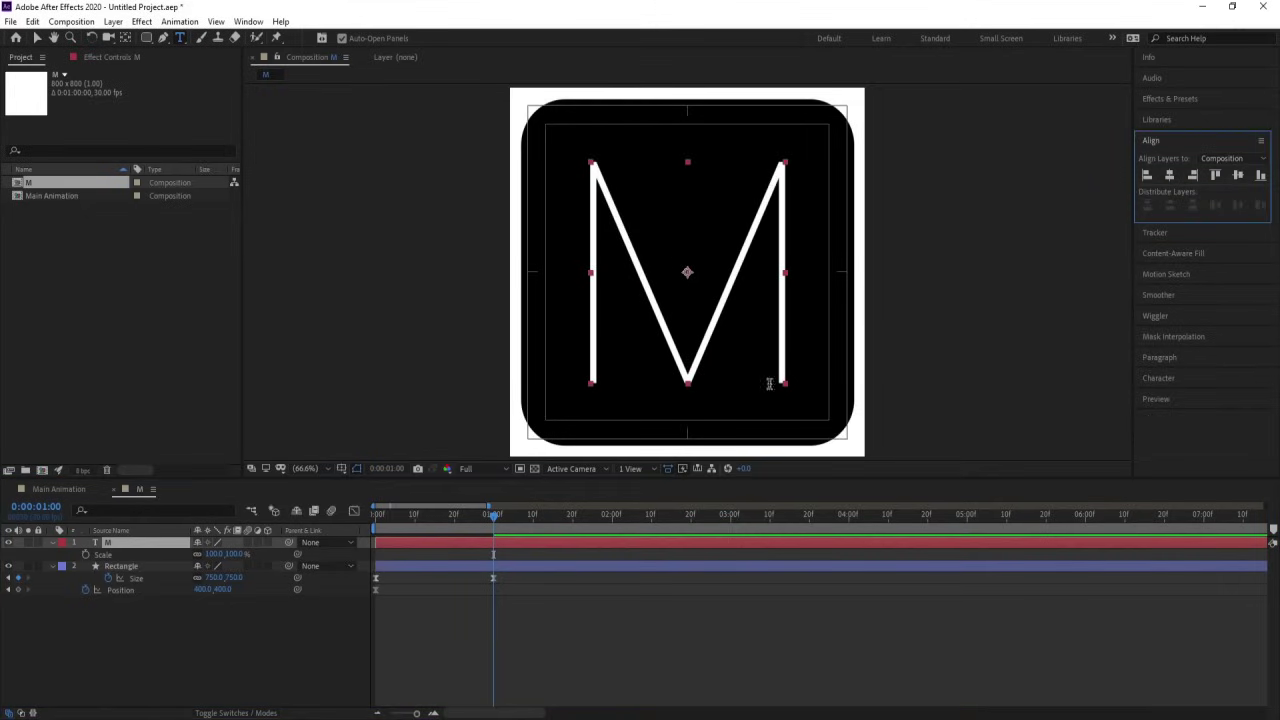
left_click(225, 600)
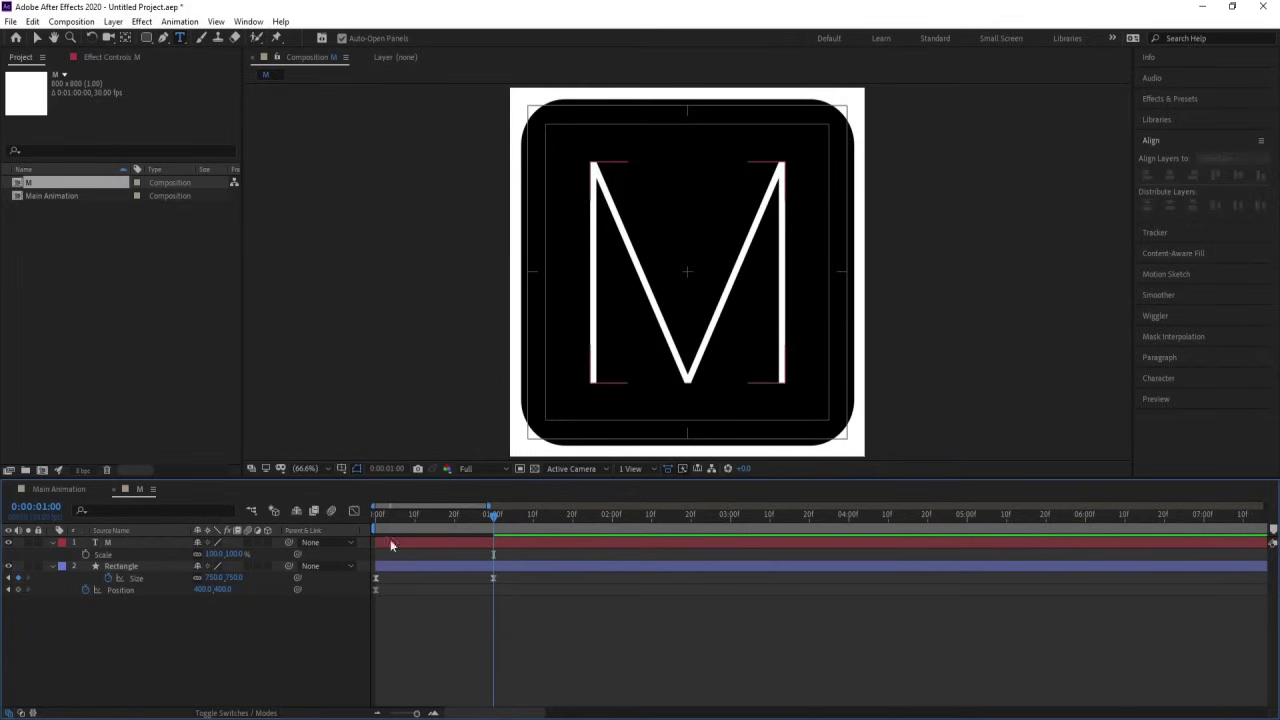
key("Home")
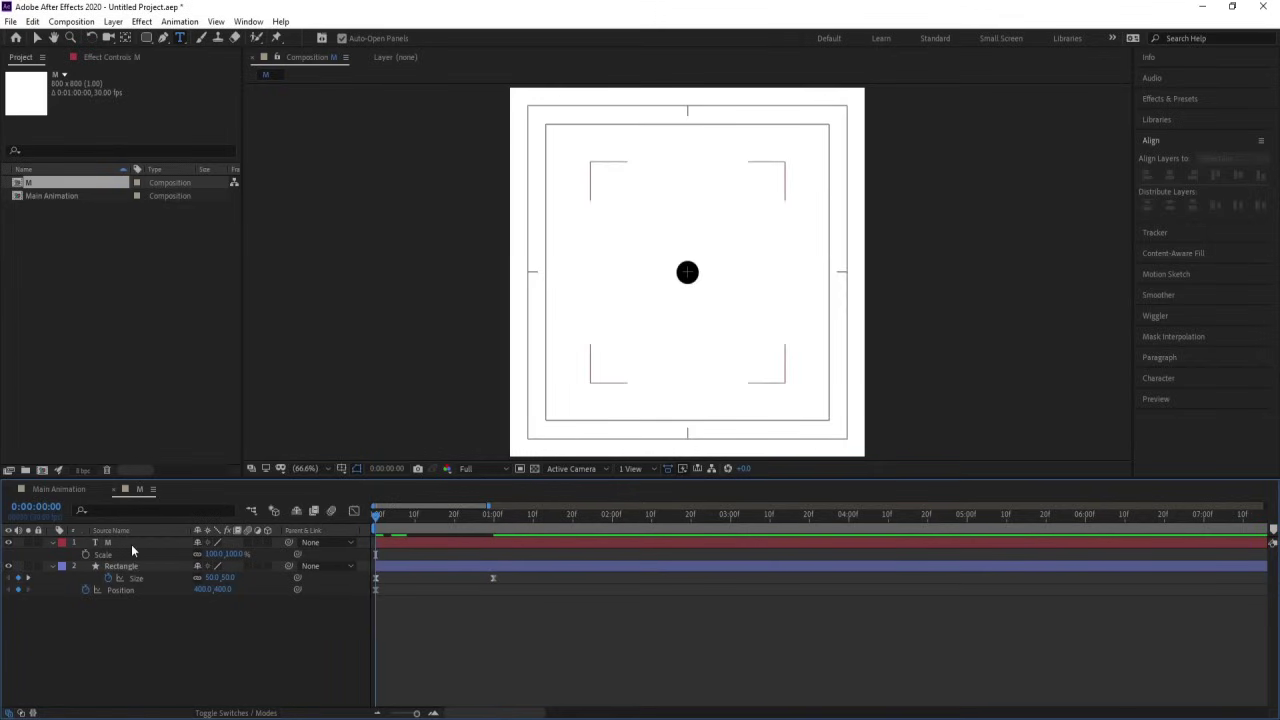
Keyframe the M's Position at 0:00 and 1:00, starting below the frame at Y≈1047
left_click(129, 544)
key("p")
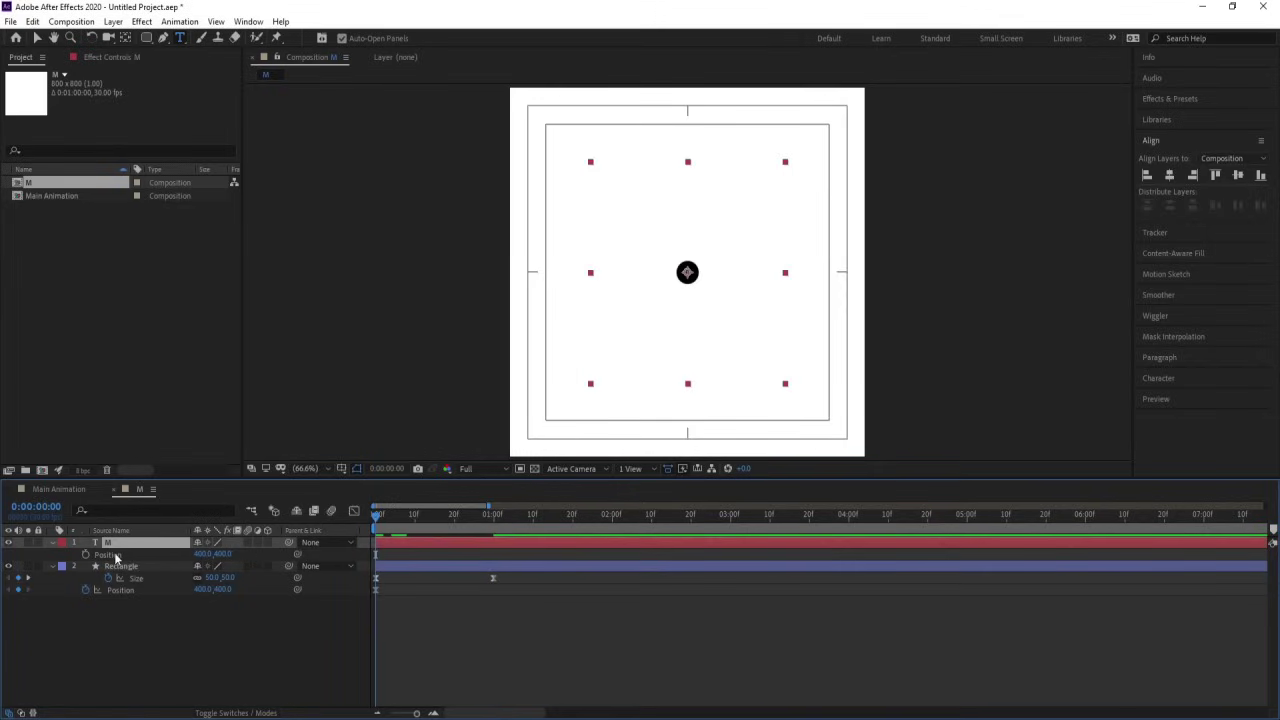
left_click(85, 555)
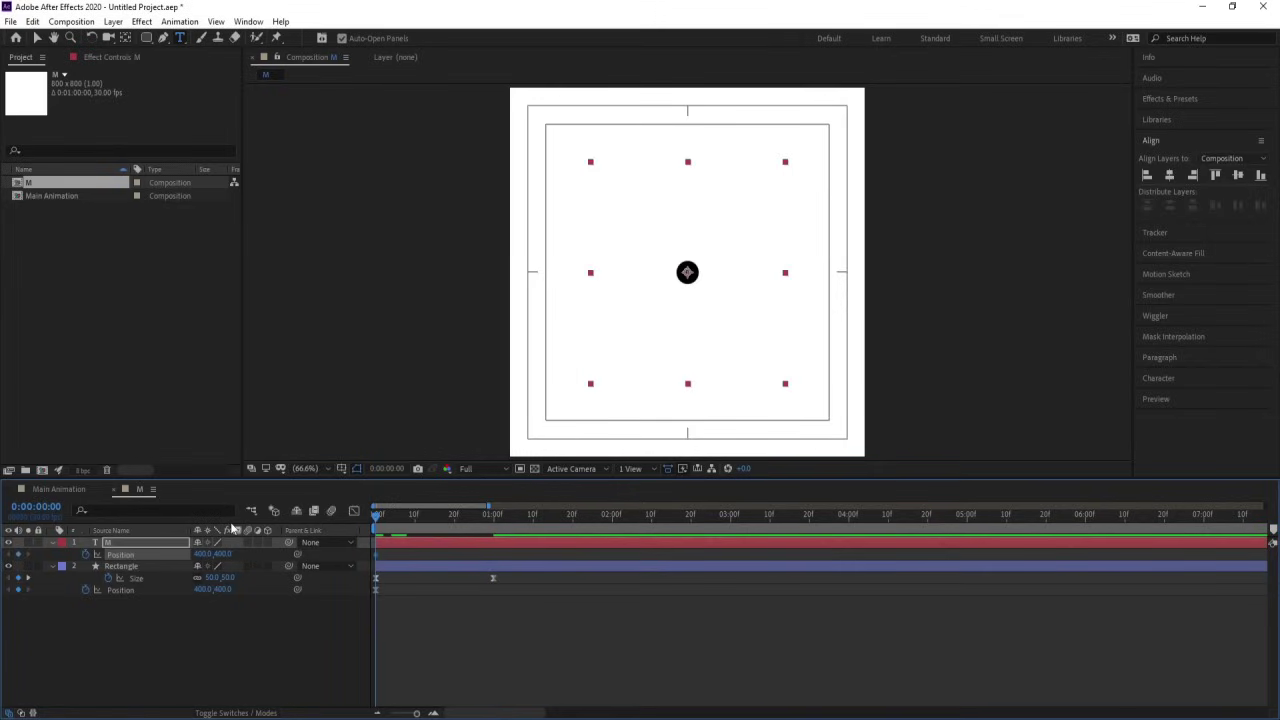
key("k")
key("Num_Lock")
key("minus")
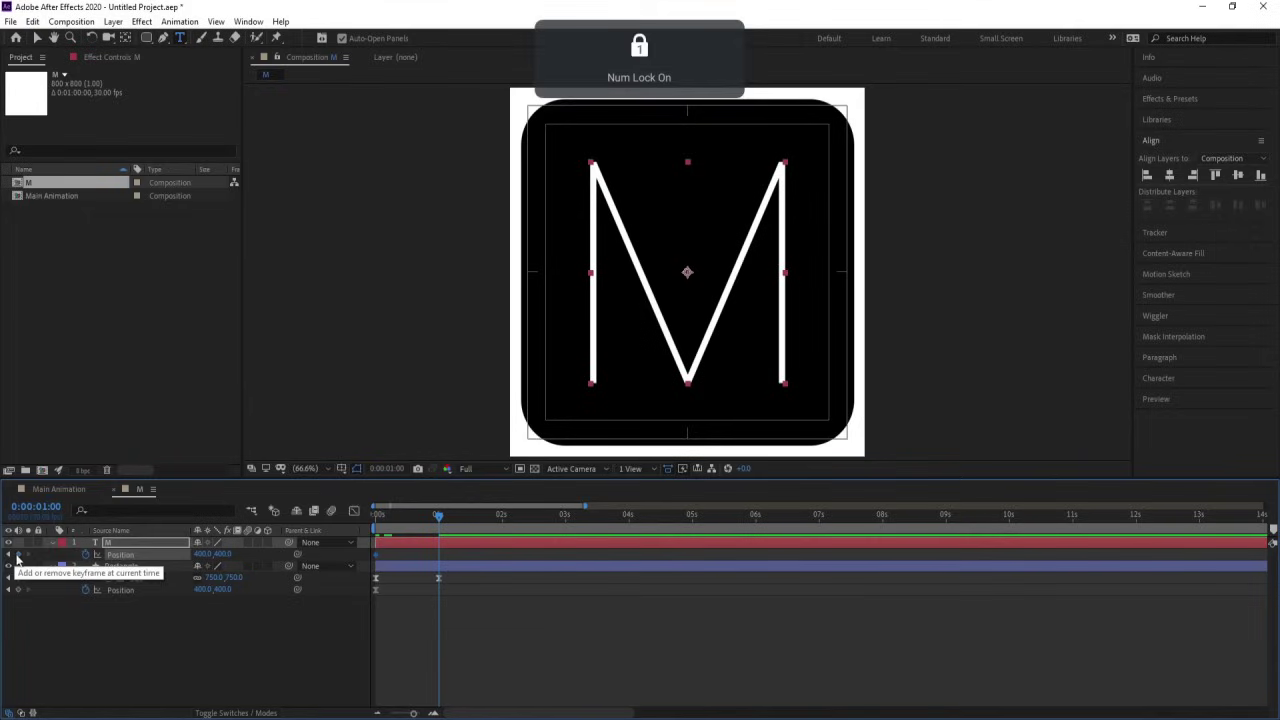
left_click(18, 555)
key("Home")
left_click_drag(223, 554, 279, 561)
left_click_drag(564, 597, 617, 605)
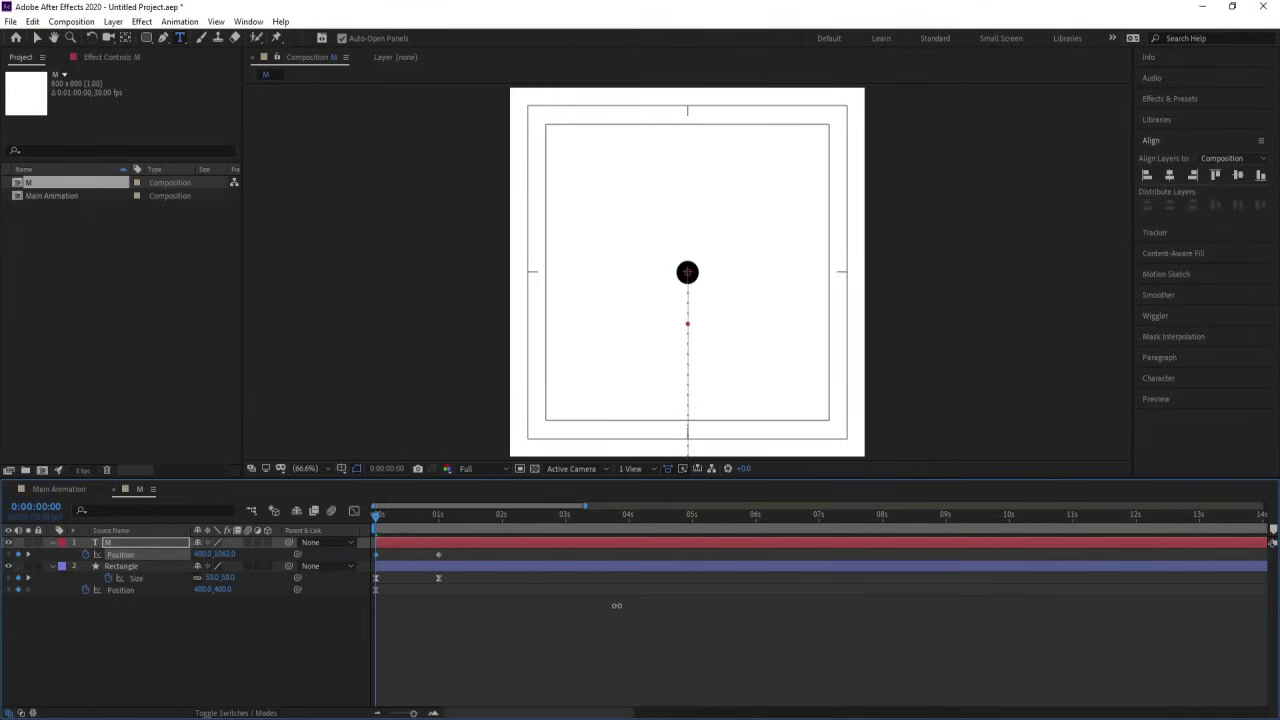
Preview the rising letter, then show the animation curves in the Graph Editor
left_click_drag(503, 622, 328, 511)
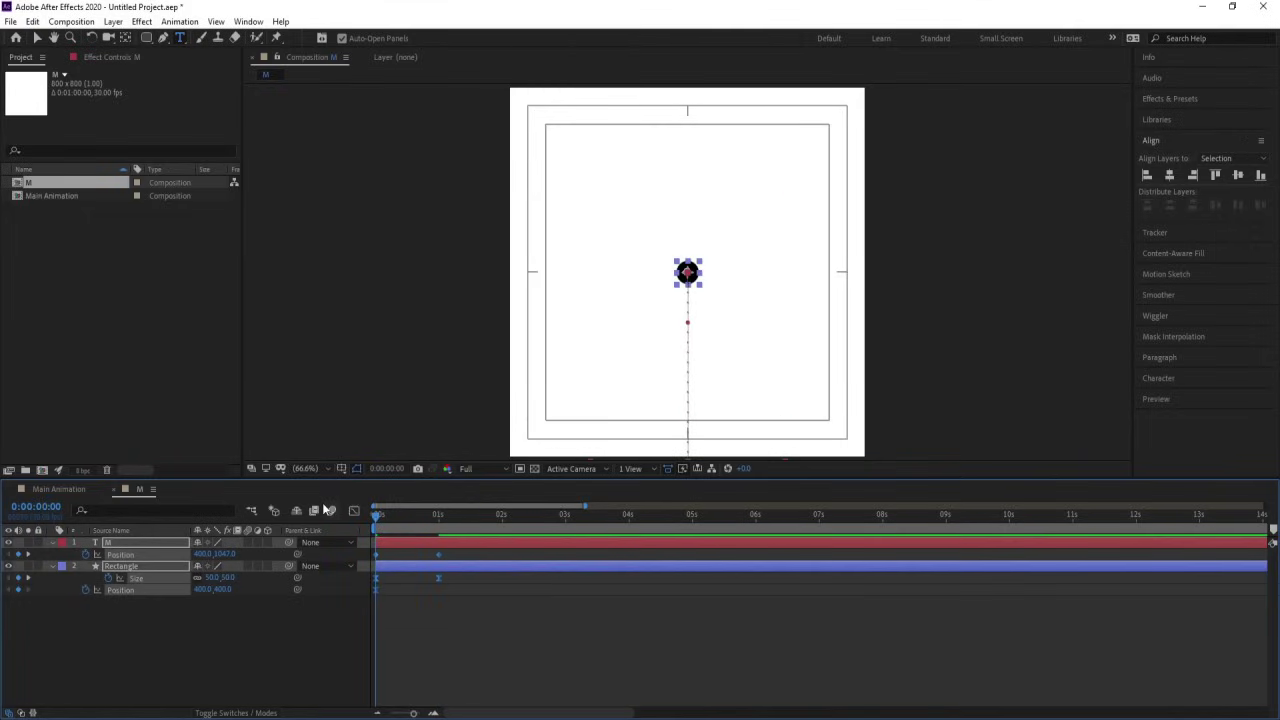
key("space")
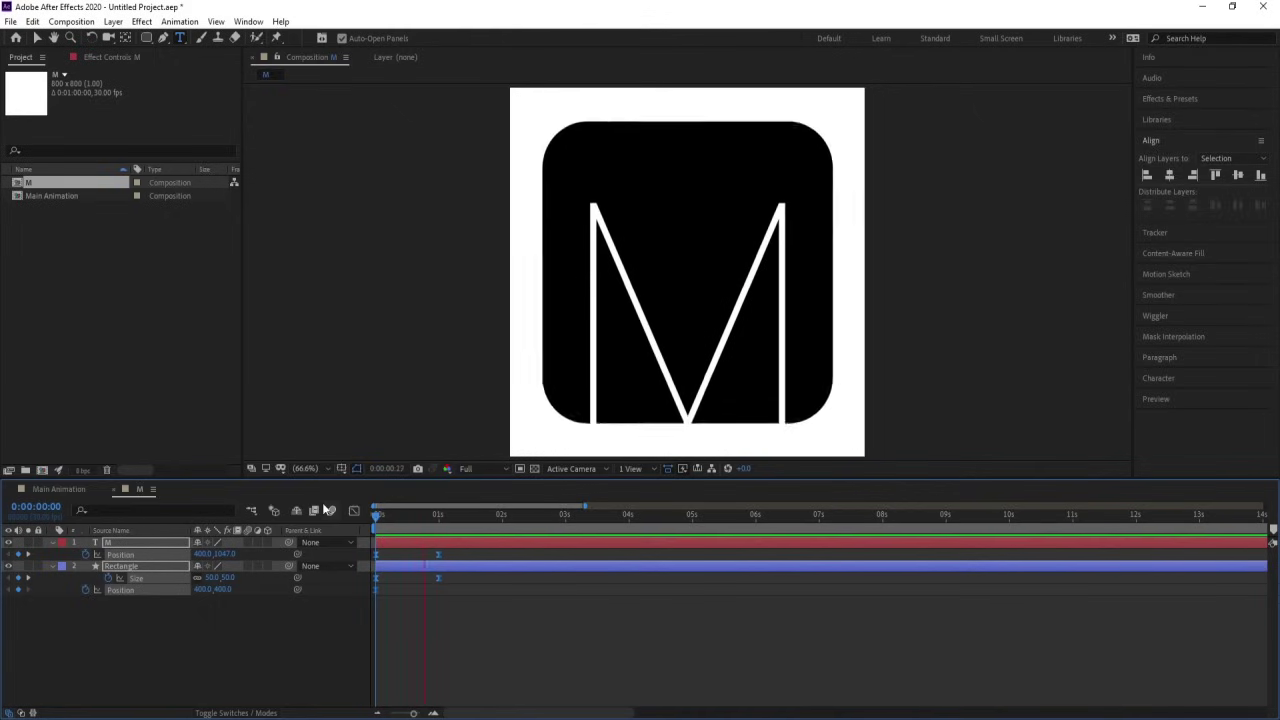
key("space")
left_click_drag(406, 515, 340, 522)
left_click(353, 513)
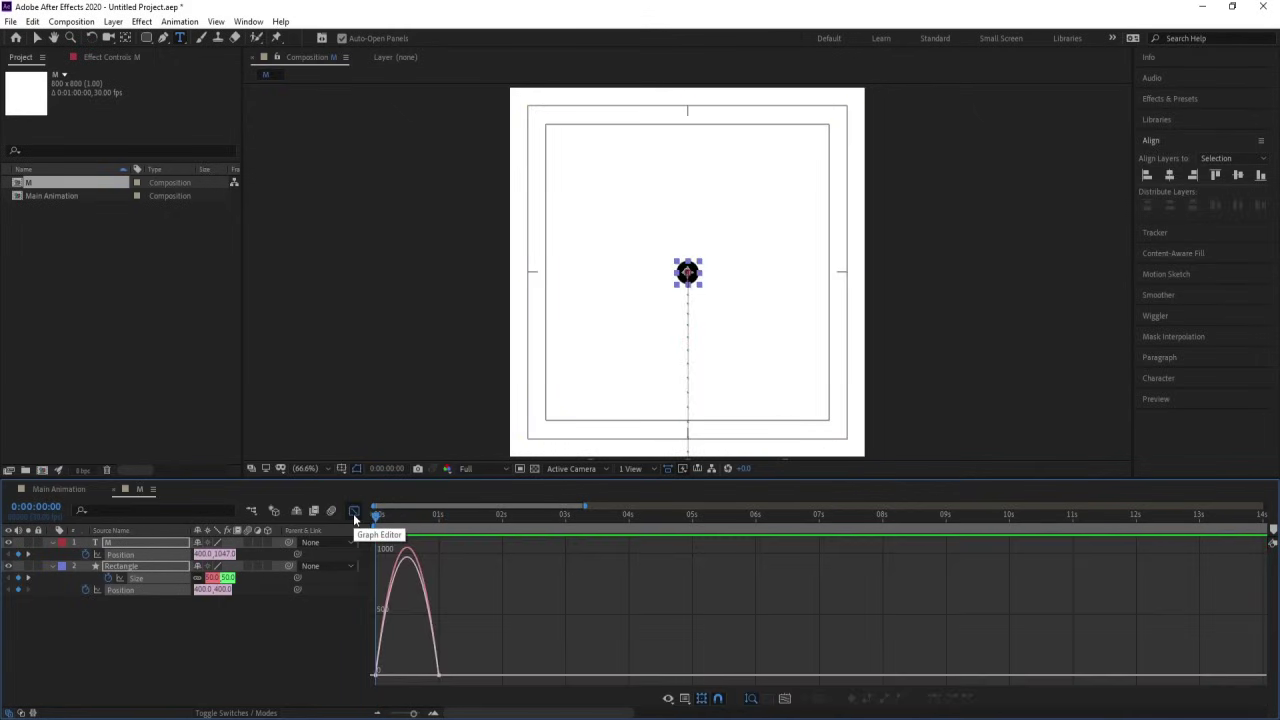
Drag the keyframes' influence handles inward for a strong ease, then preview it
left_click_drag(510, 592, 314, 702)
scroll(447, 695, "up", 4)
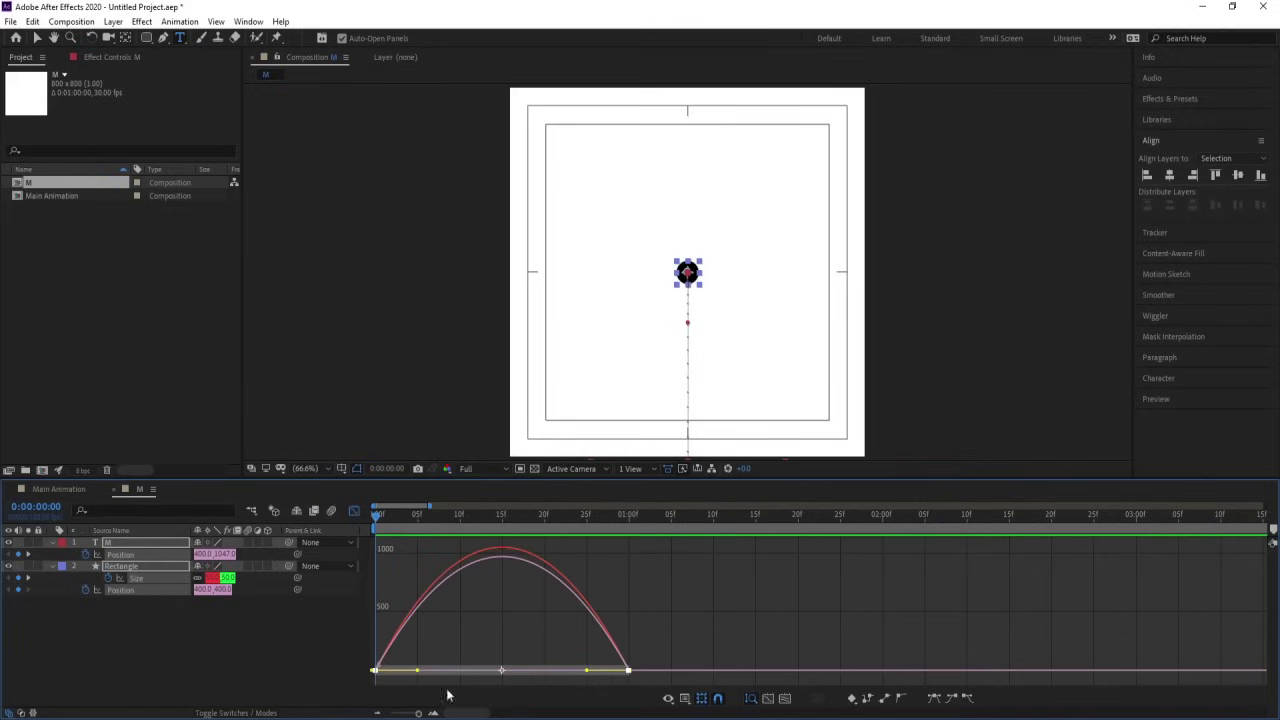
left_click_drag(586, 672, 533, 672)
left_click_drag(417, 672, 462, 677)
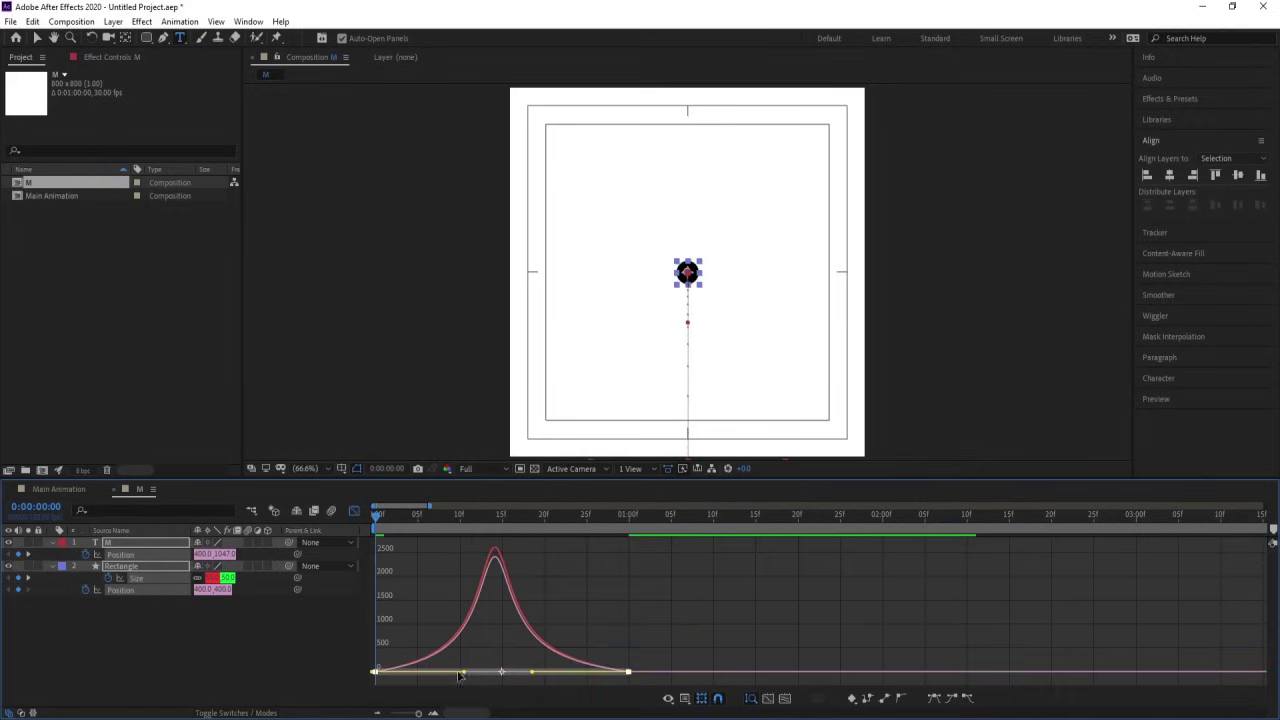
left_click(354, 511)
key("space")
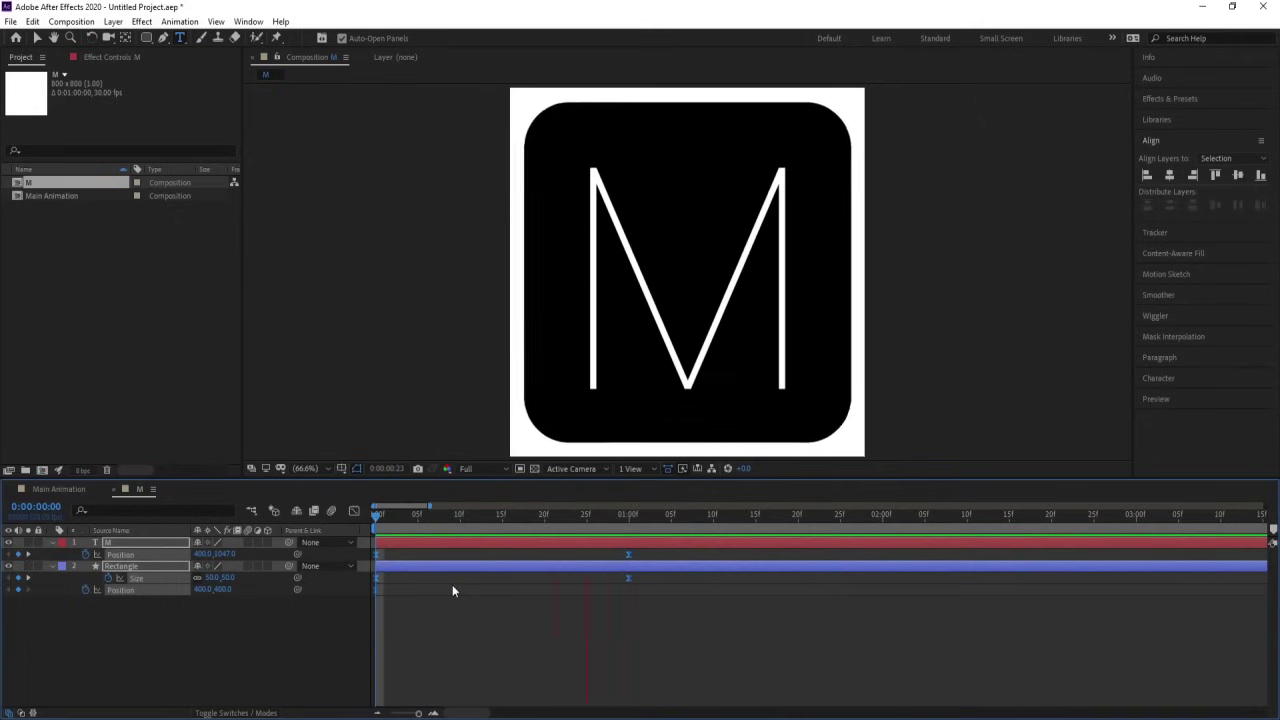
key("space")
Sharpen the speed-graph peak further, compare the value graph, and preview from the start
left_click(353, 511)
left_click_drag(670, 603, 309, 691)
left_click_drag(543, 680, 484, 671)
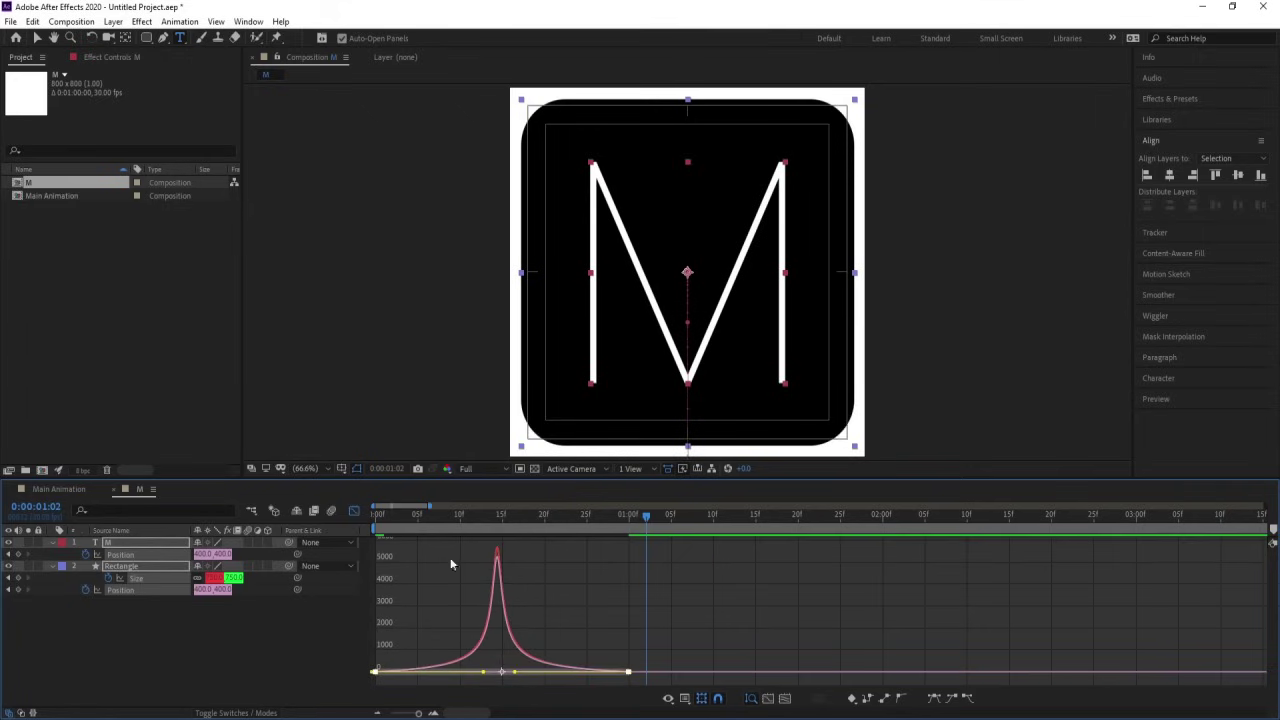
right_click(534, 552)
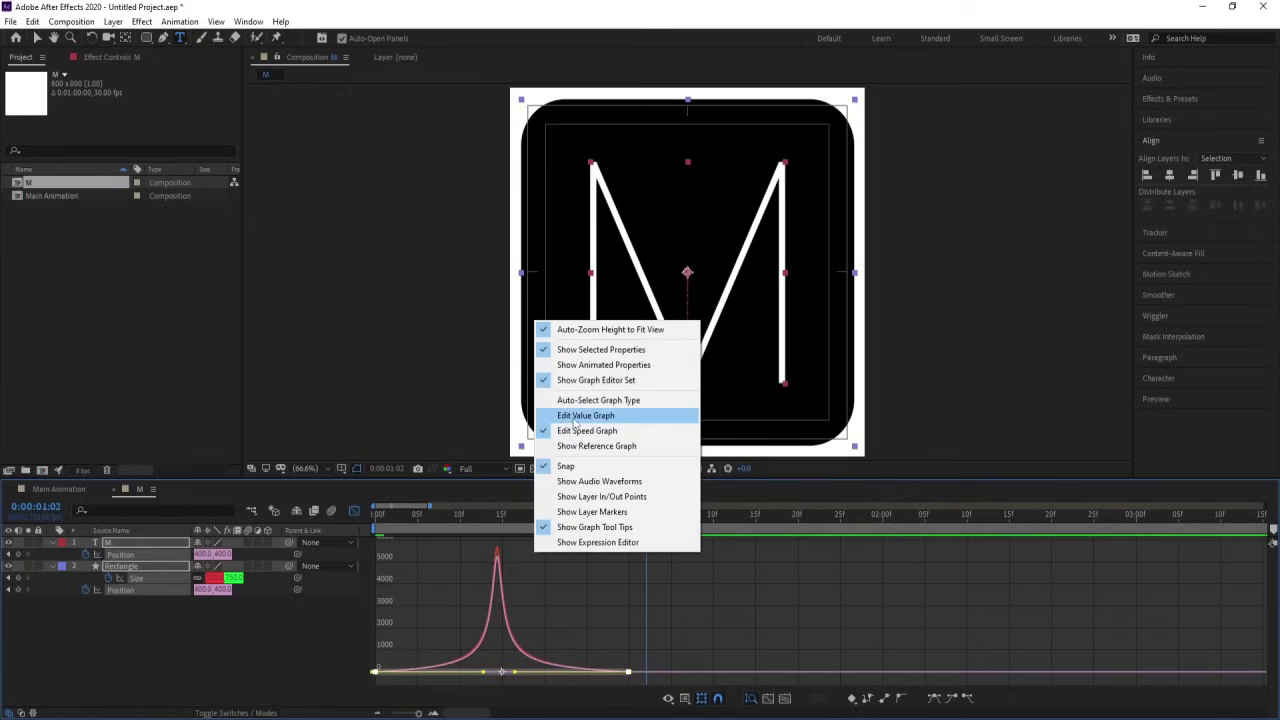
left_click(585, 415)
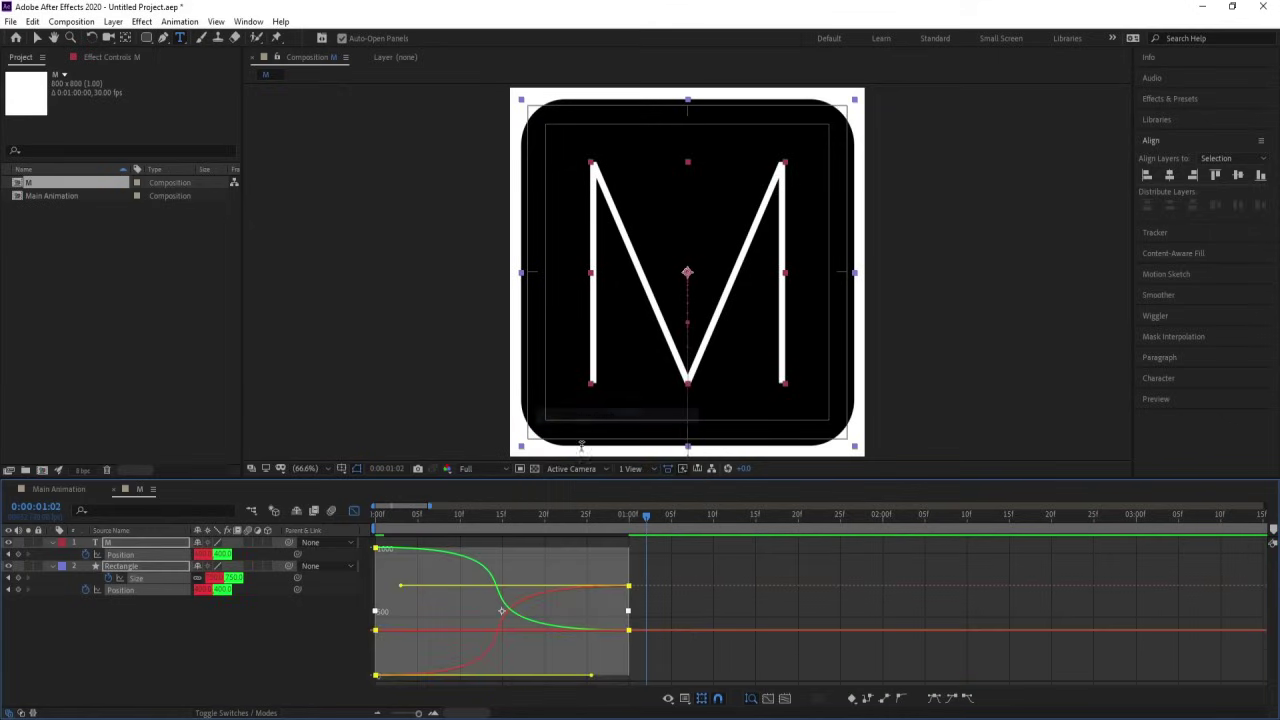
right_click(647, 567)
left_click(683, 440)
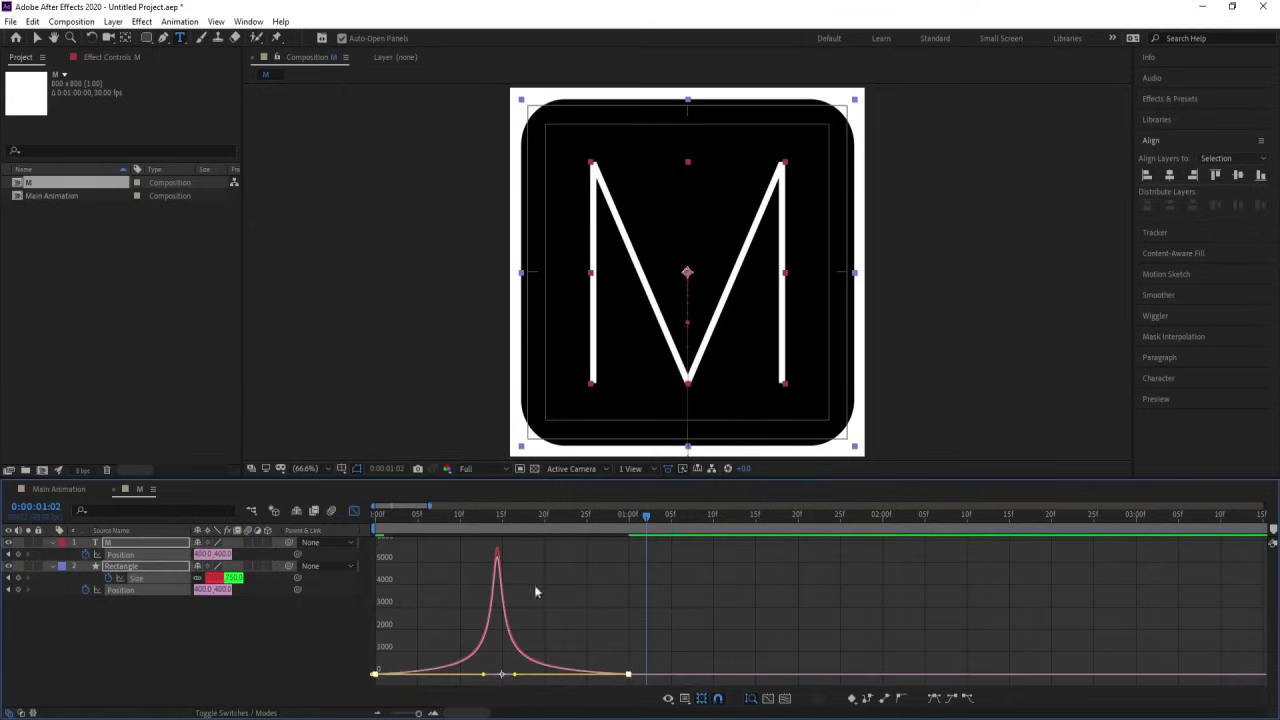
left_click(379, 522)
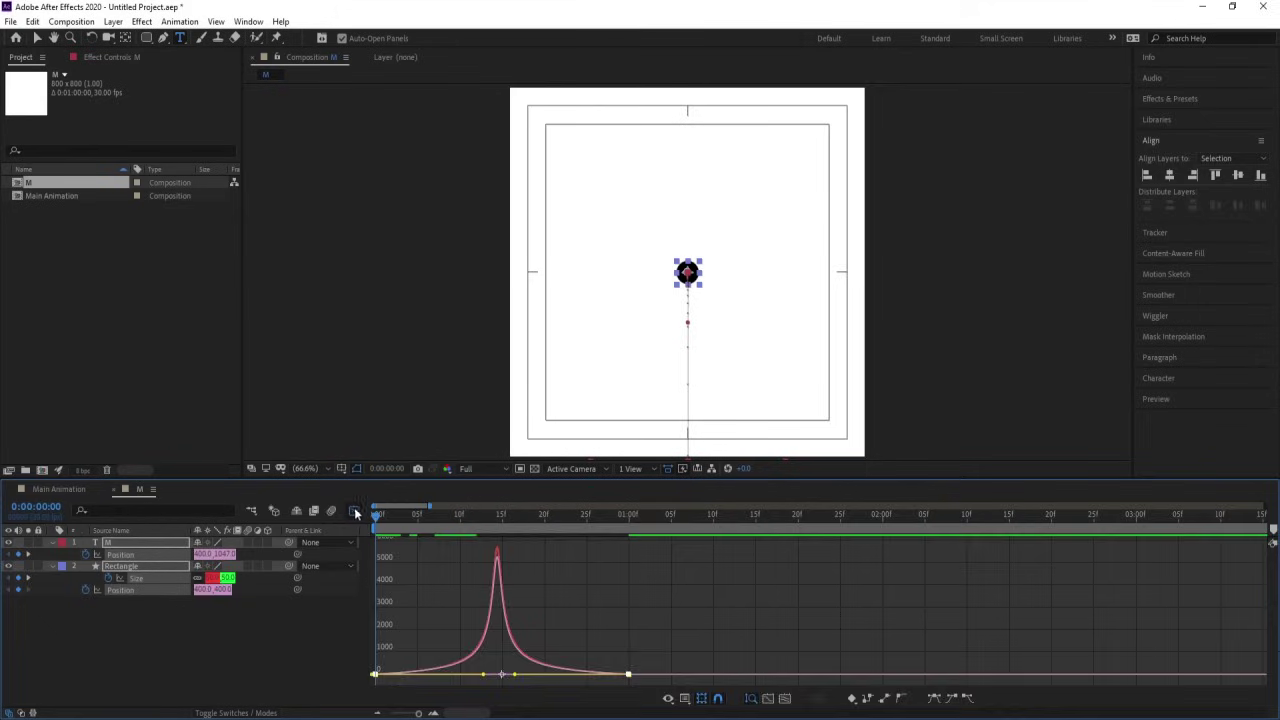
left_click(354, 511)
key("space")
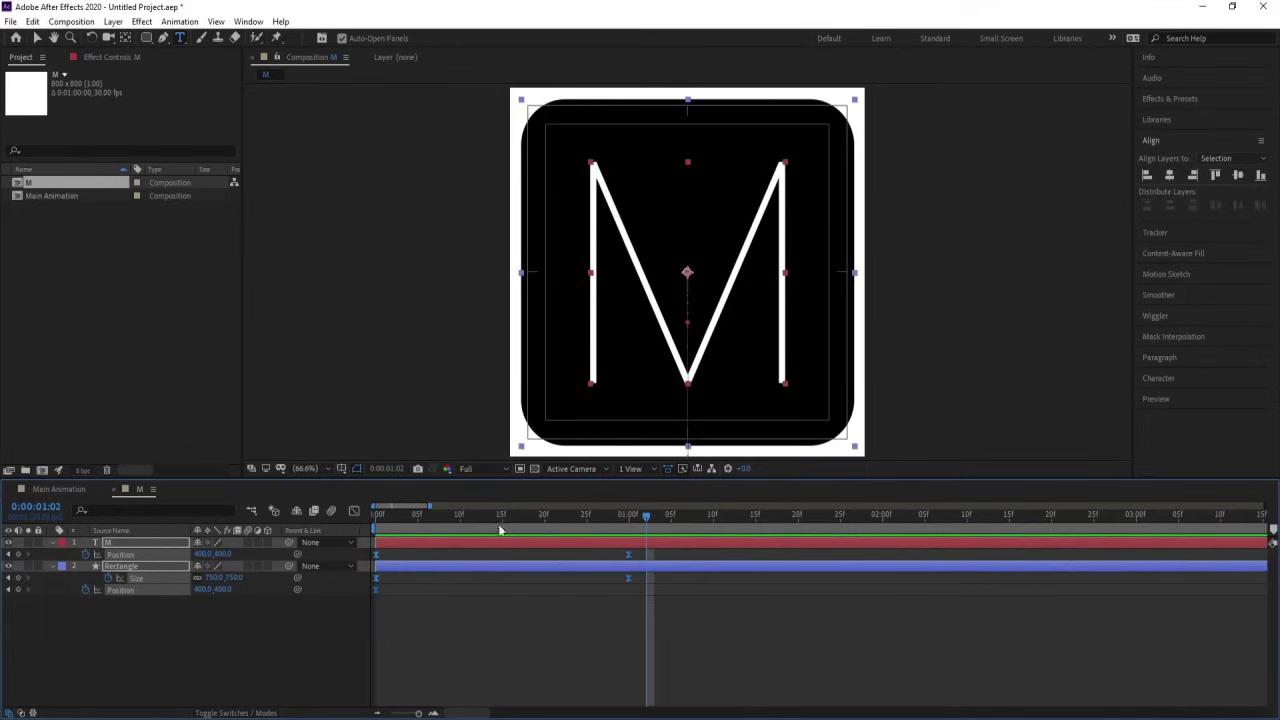
Offset the M layer to start 5 frames after the square begins growing, checking with previews
left_click(589, 606)
left_click_drag(383, 549, 467, 549)
key("Home")
key("space")
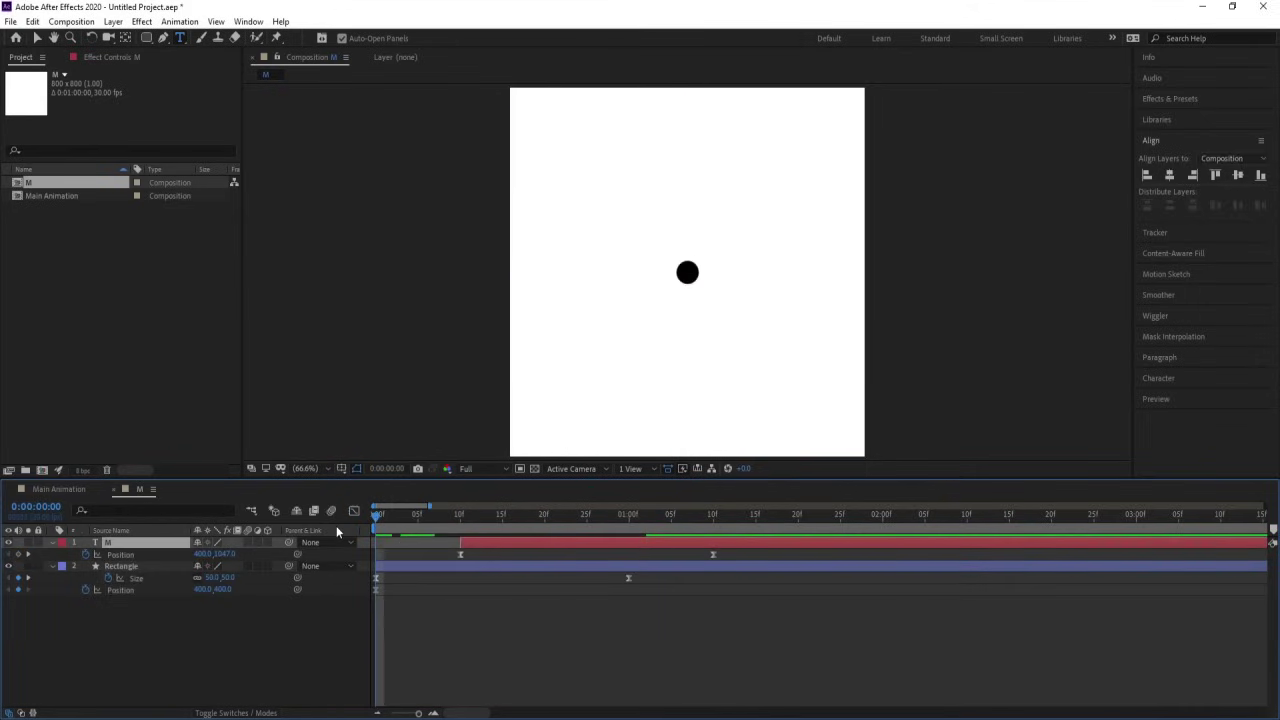
key("space")
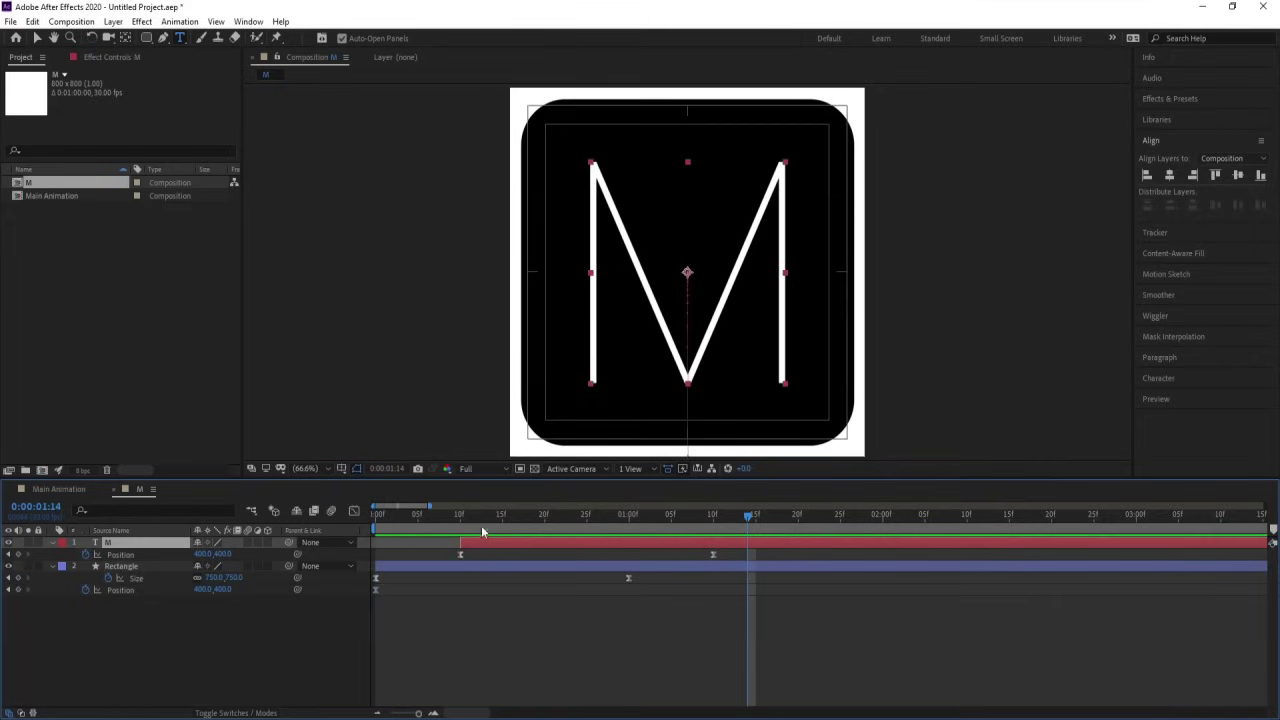
left_click_drag(474, 549, 432, 545)
key("Home")
key("space")
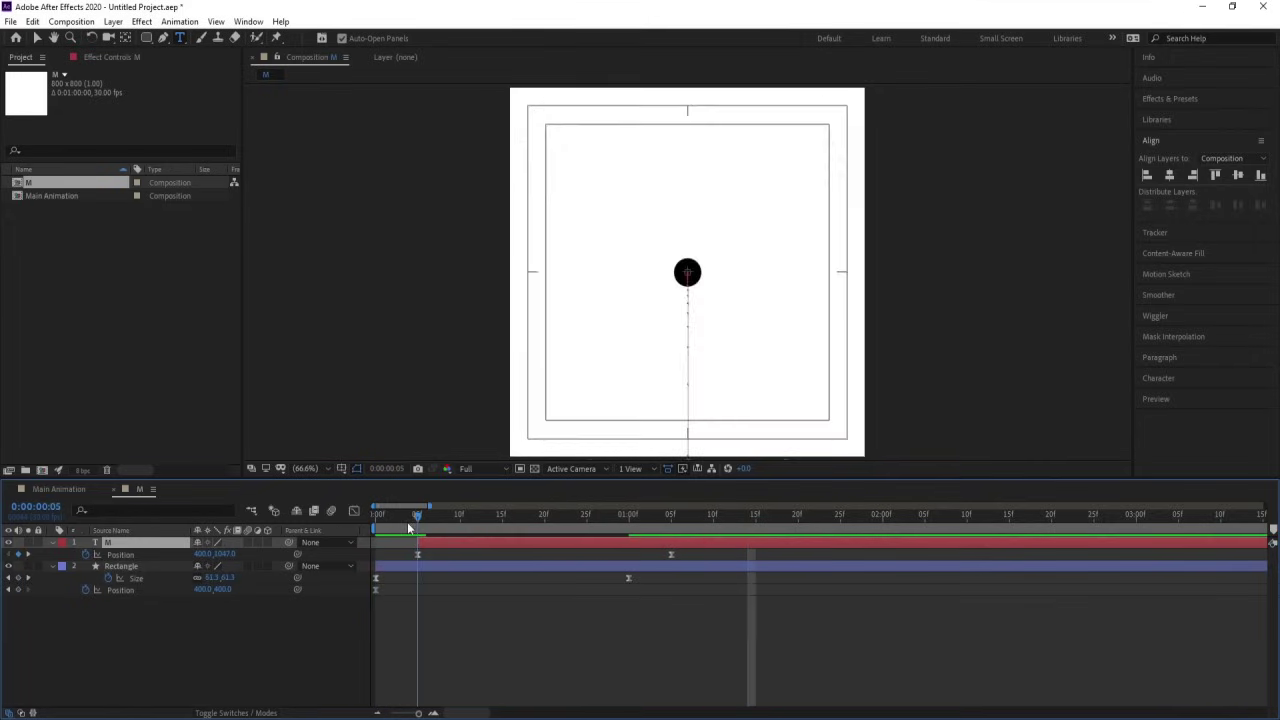
key("space")
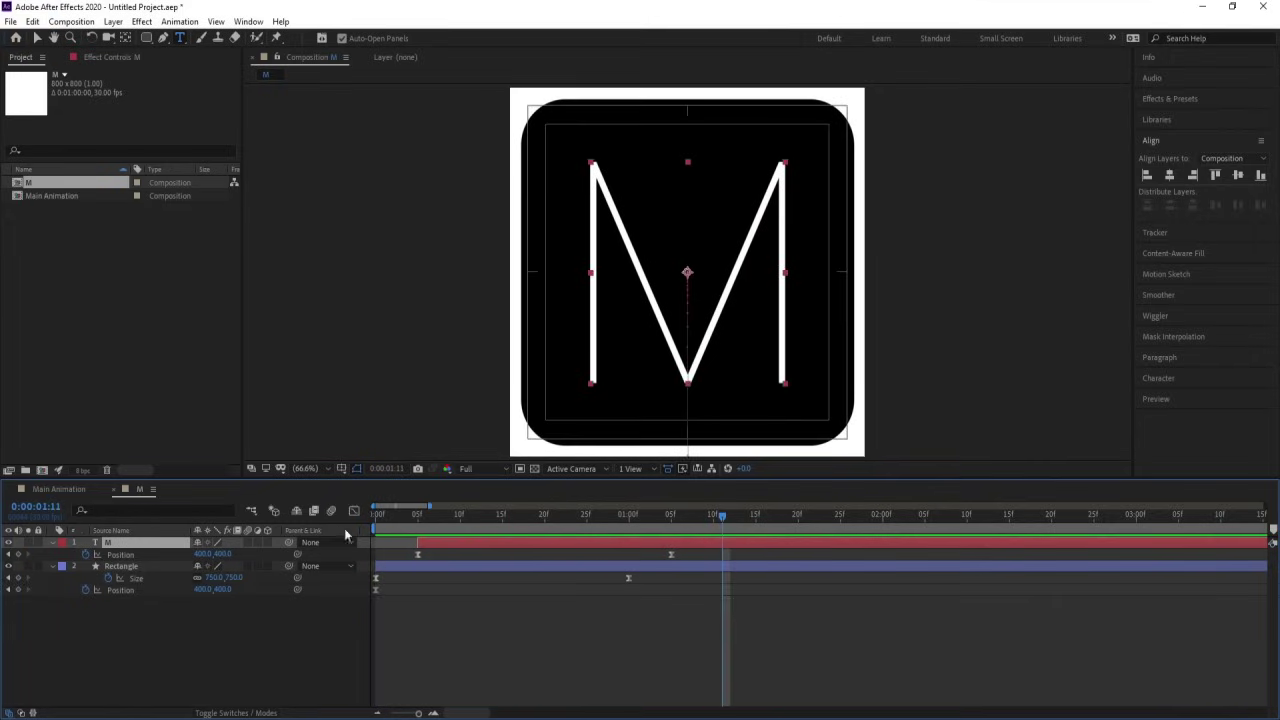
Zoom the timeline out and preview the intro up to two seconds
key("minus")
key("minus")
key("minus")
key("Home")
key("space")
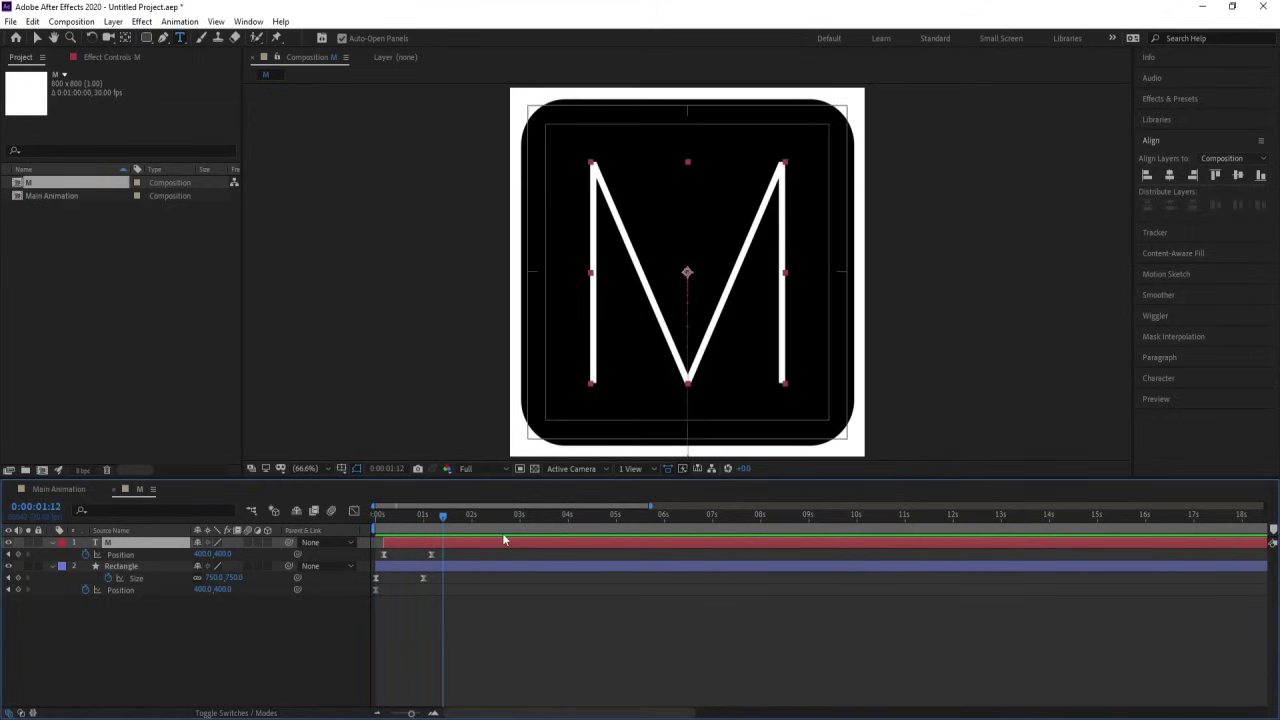
key("space")
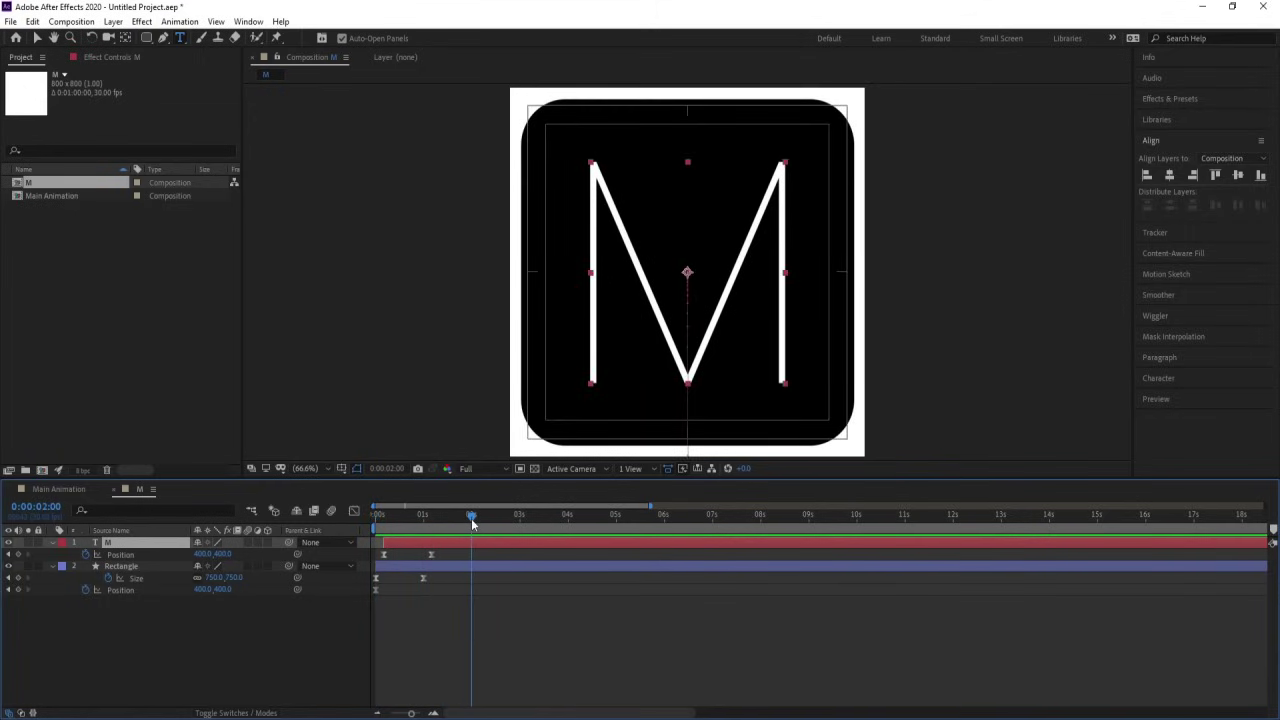
left_click(88, 627)
left_click(109, 566)
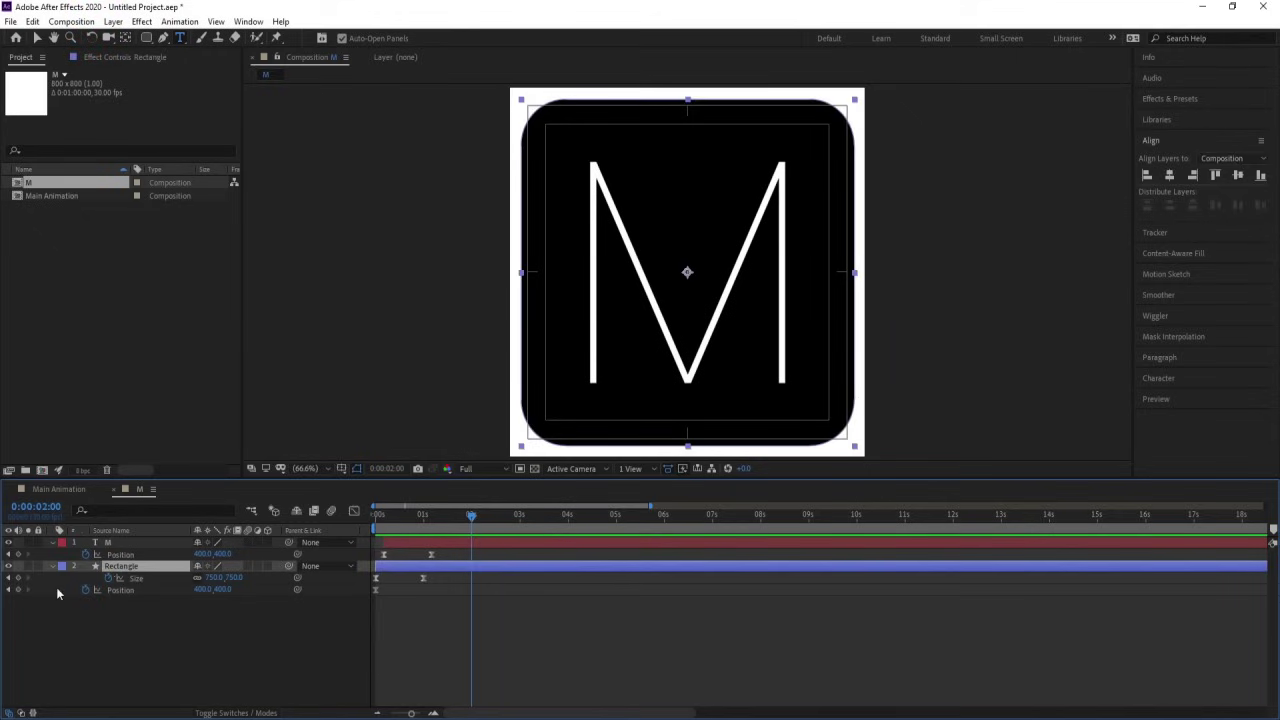
Keyframe the Rectangle's position at 2:00 and slide it off left to -379,400 by 3:00
key("alt+shift+p")
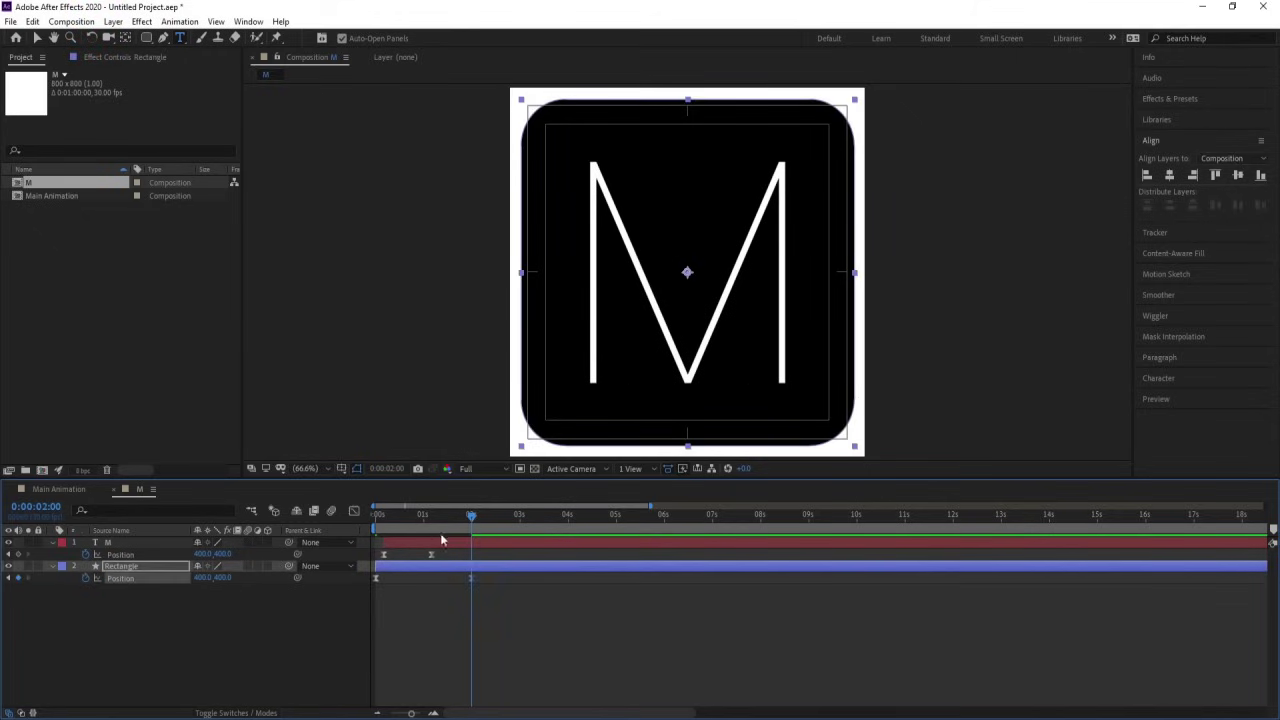
key("equal")
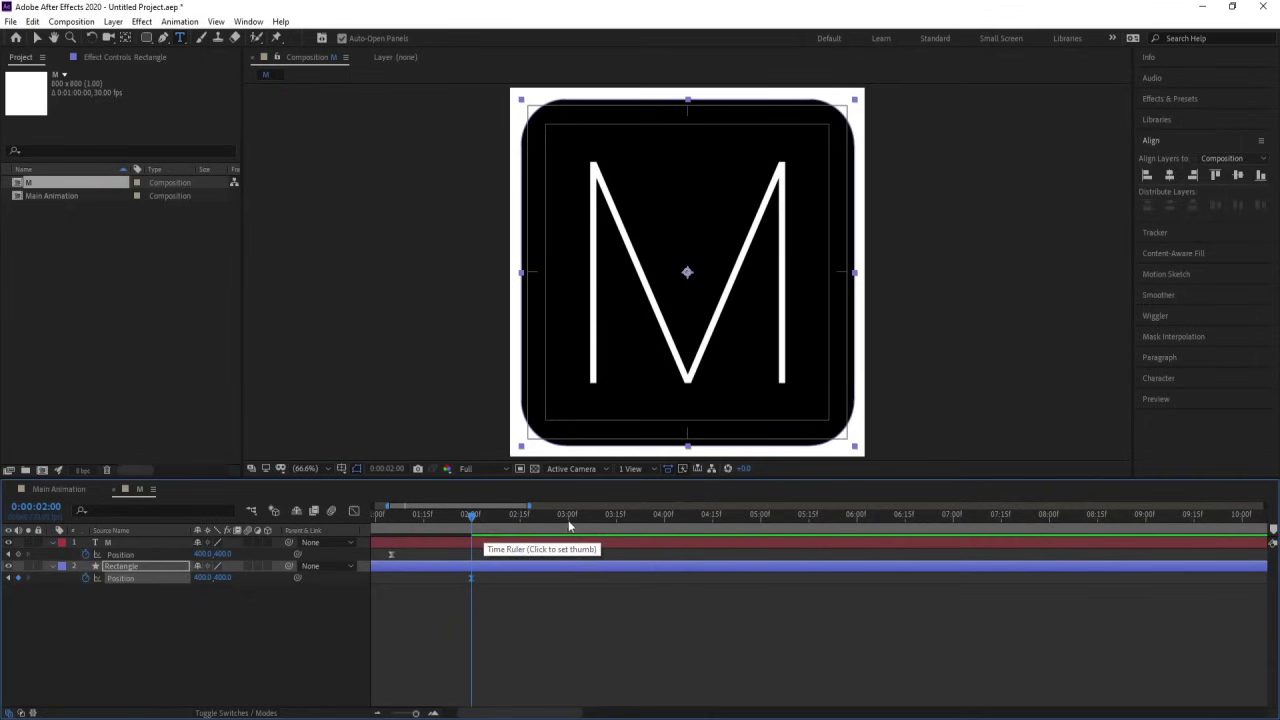
left_click(568, 516)
key("v")
left_click_drag(841, 346, 490, 351)
left_click_drag(597, 640, 457, 574)
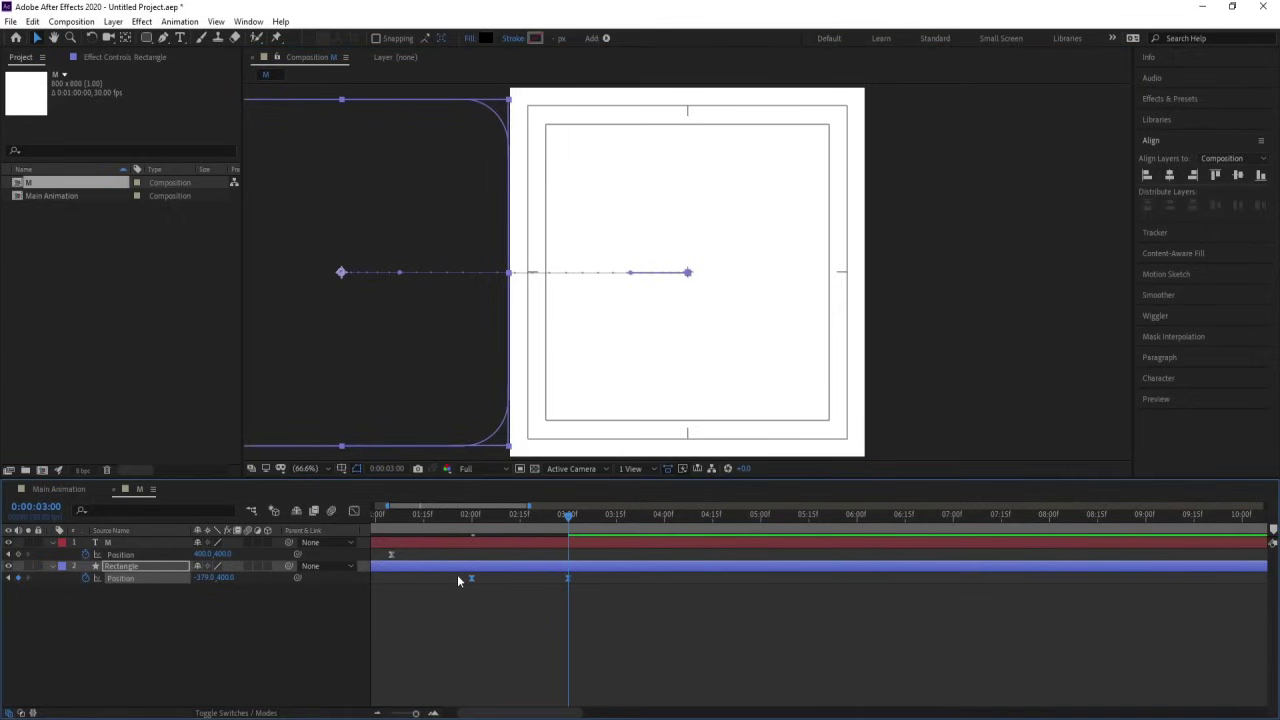
key("j")
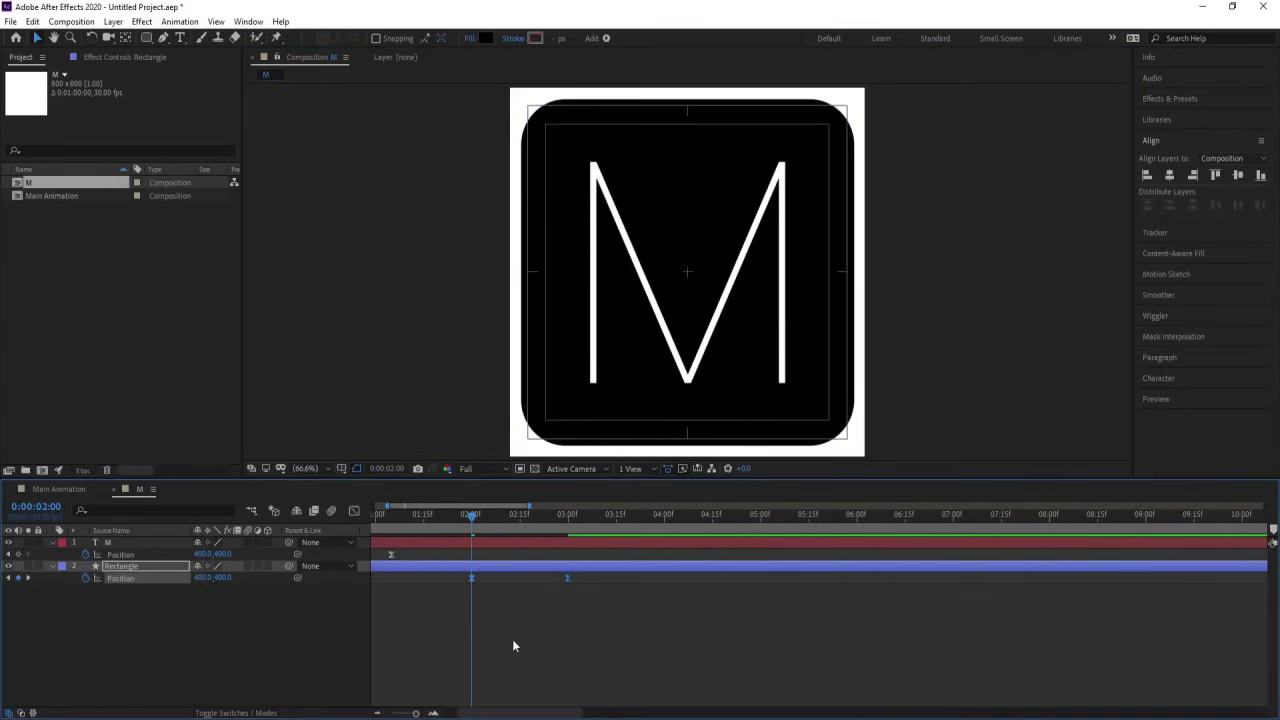
left_click(512, 639)
Duplicate the Rectangle as Rectangle 2, start it at 2:00, and delete all its keyframes
left_click(144, 568)
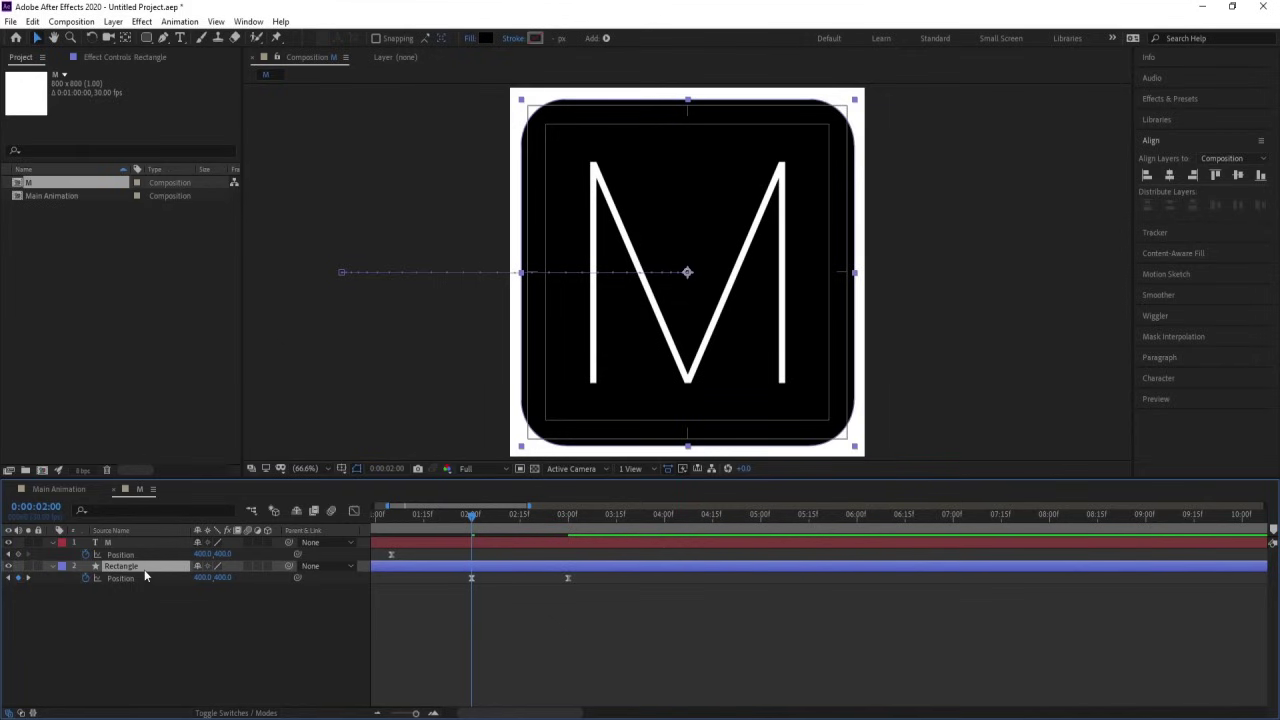
key("ctrl+d")
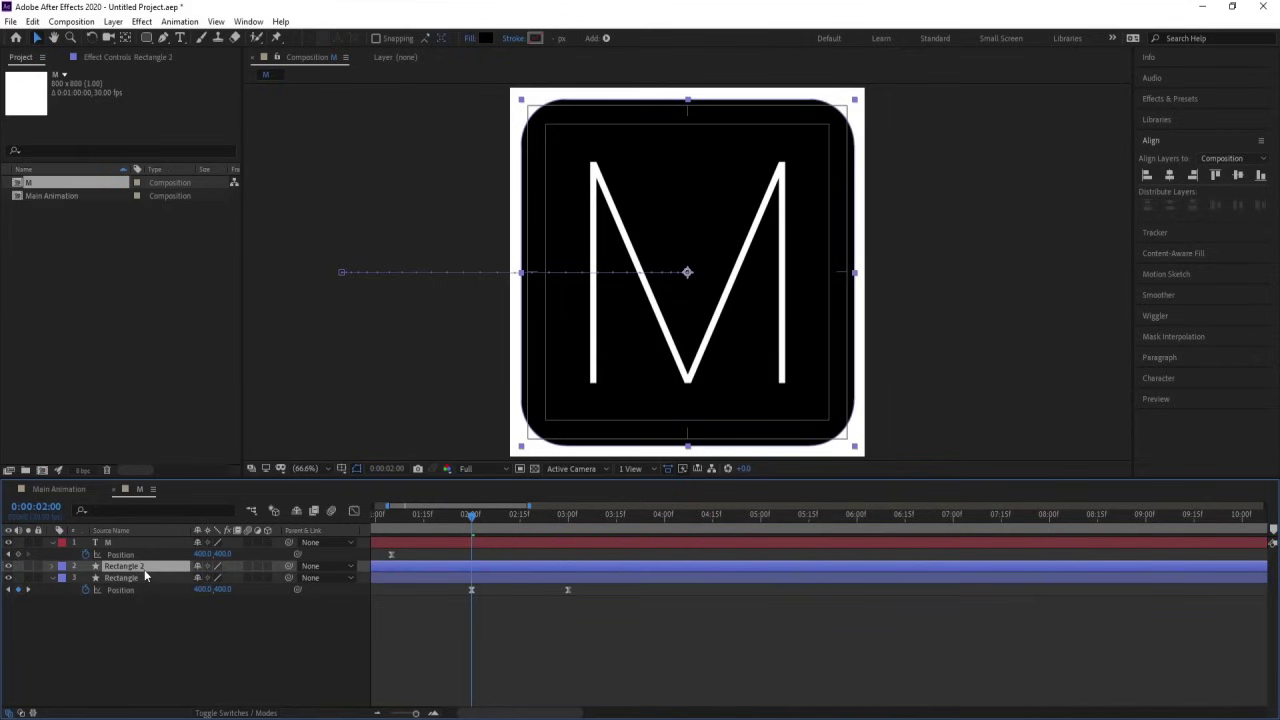
key("u")
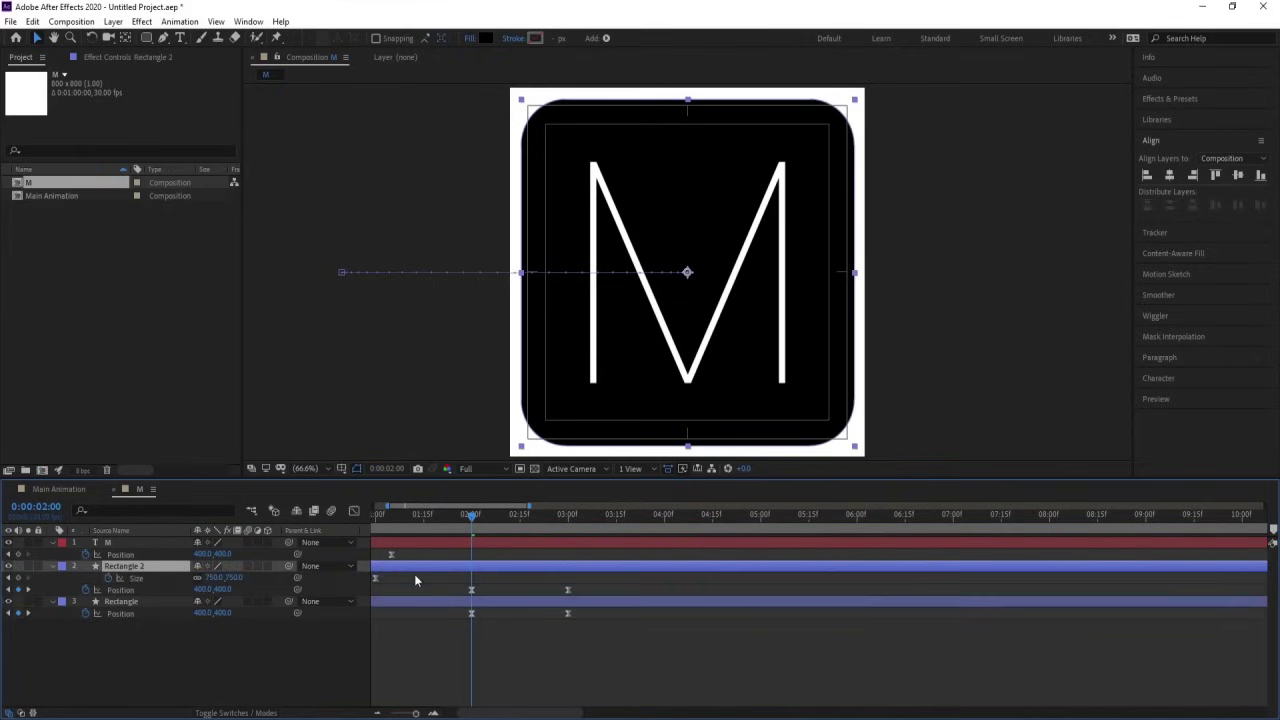
left_click_drag(407, 565, 600, 570)
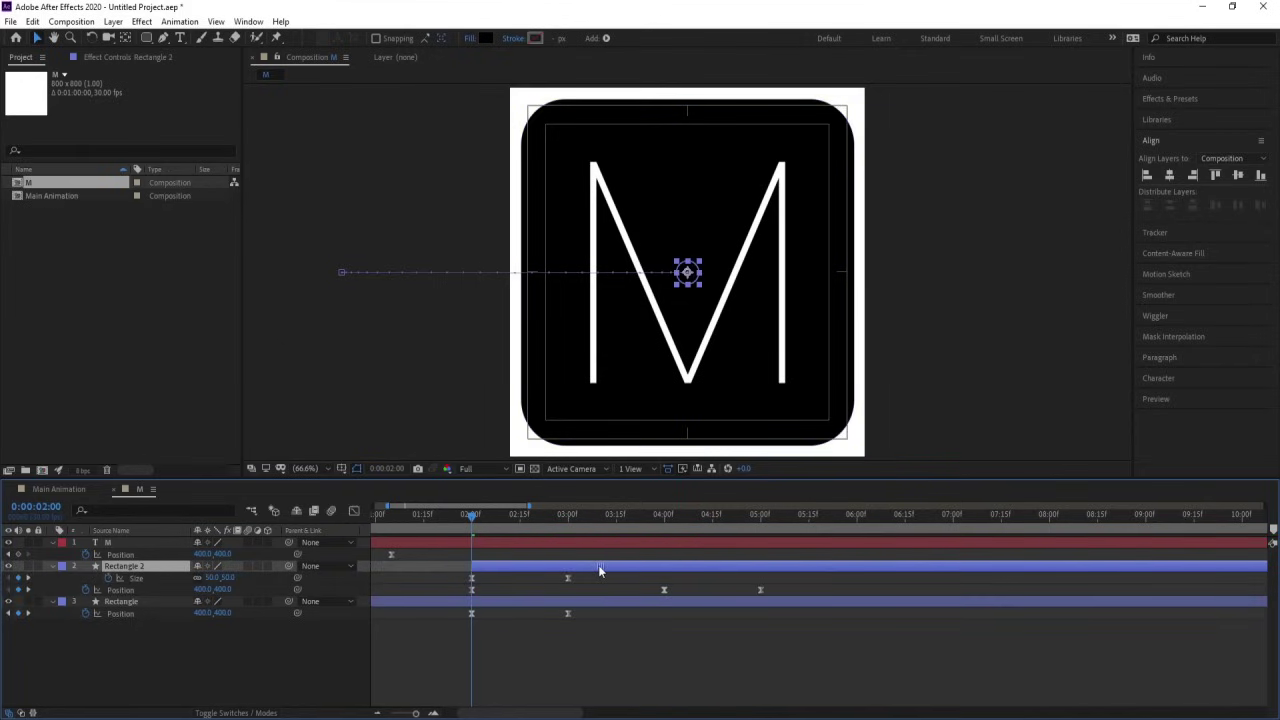
left_click_drag(452, 572, 782, 597)
key("Delete")
left_click(680, 660)
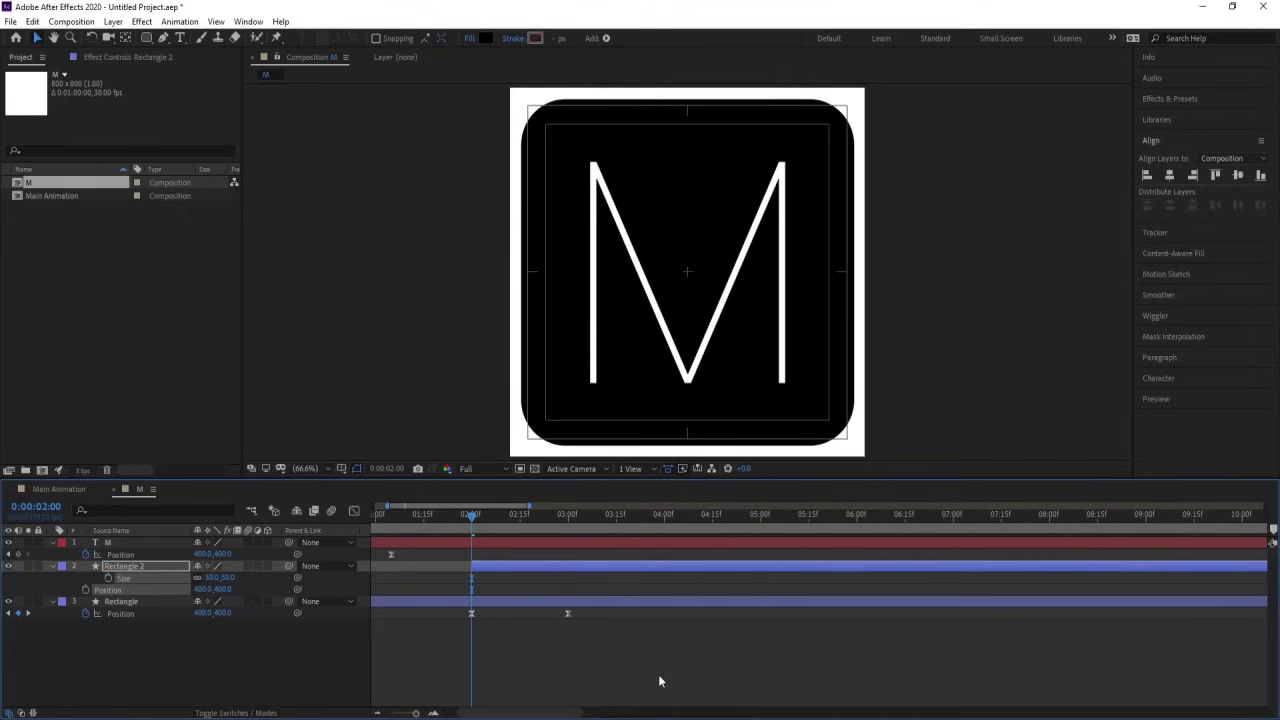
Label Rectangle 2 yellow and parent it to the Rectangle layer
left_click(63, 567)
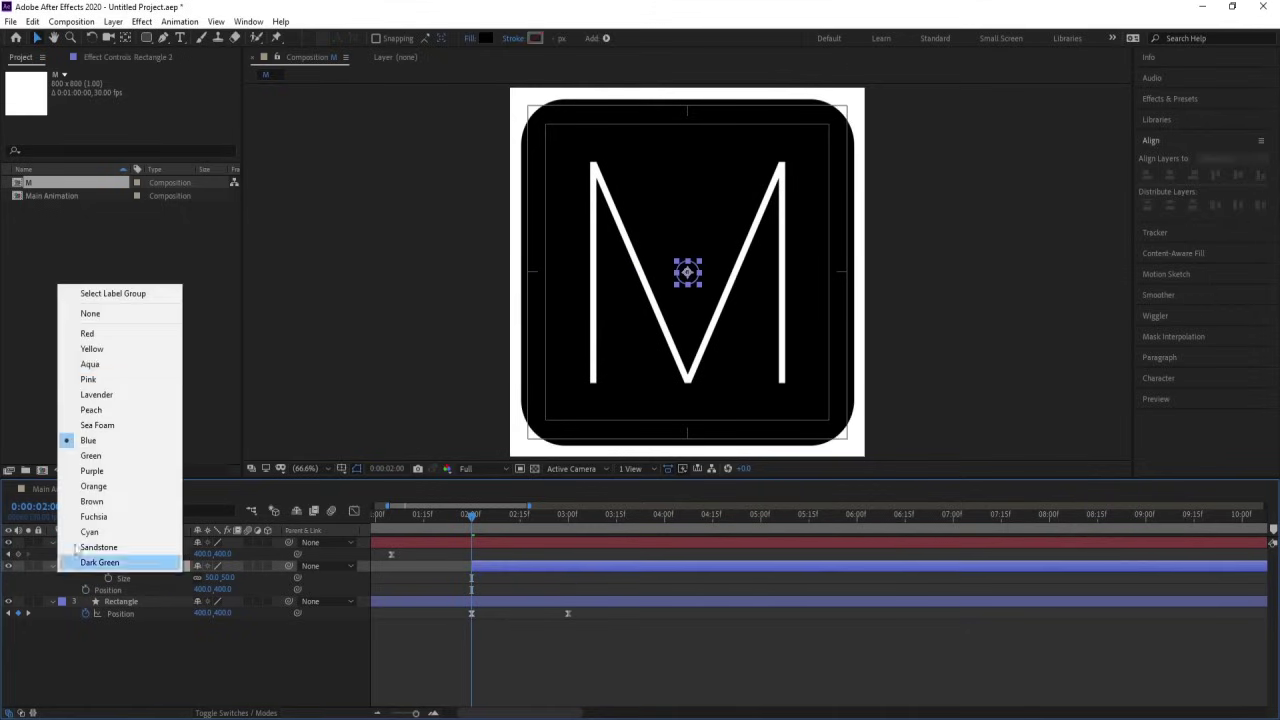
left_click(101, 355)
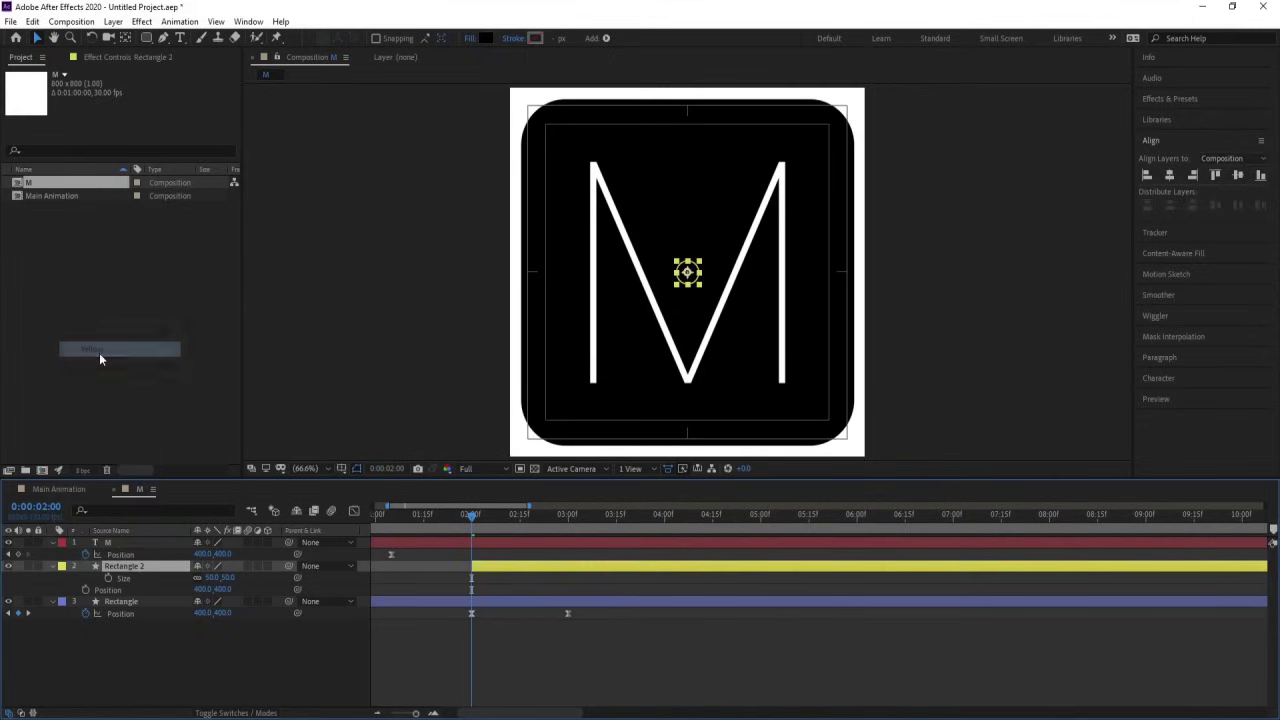
left_click(600, 630)
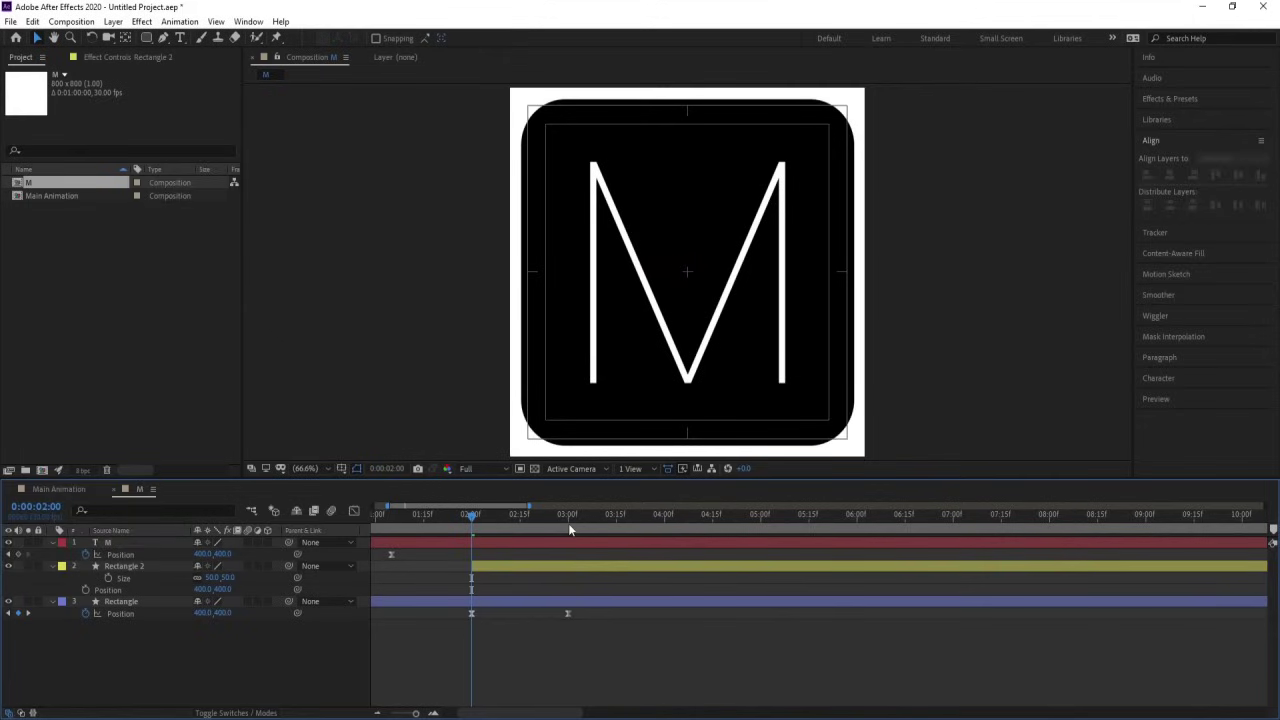
left_click(568, 520)
scroll(574, 594, "left", 2)
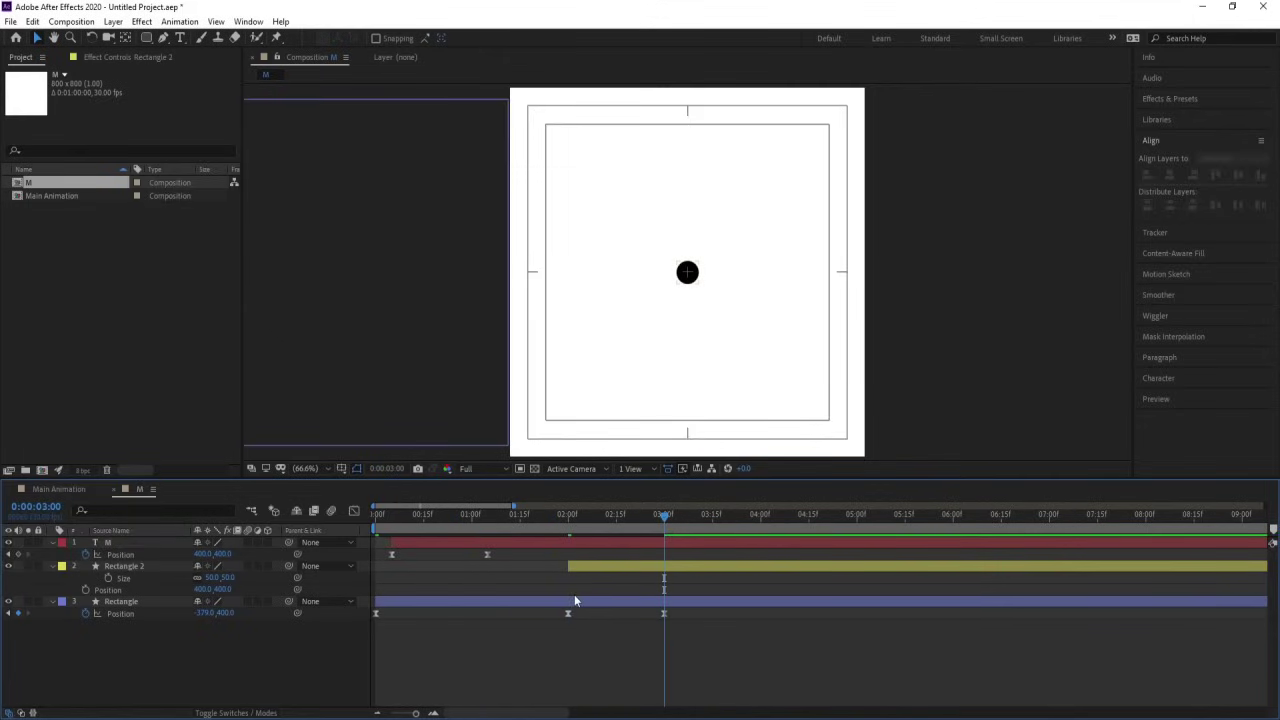
left_click(630, 574)
left_click_drag(288, 567, 166, 606)
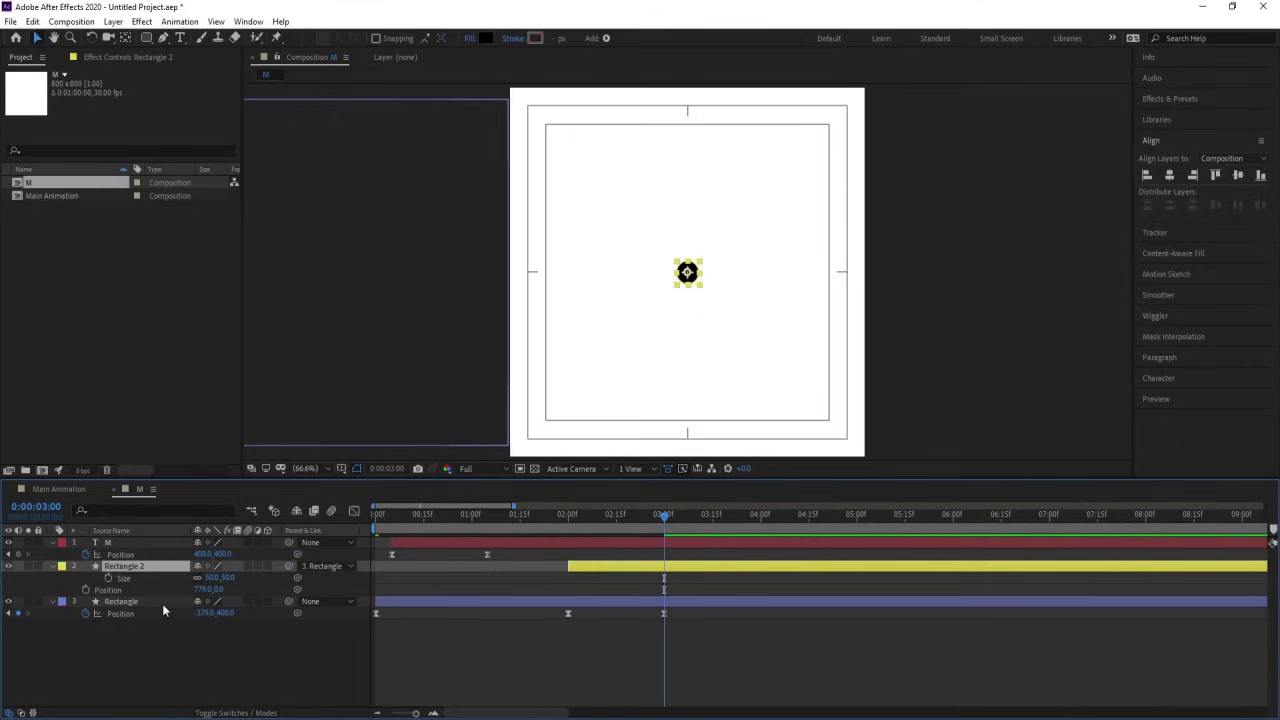
left_click(160, 602)
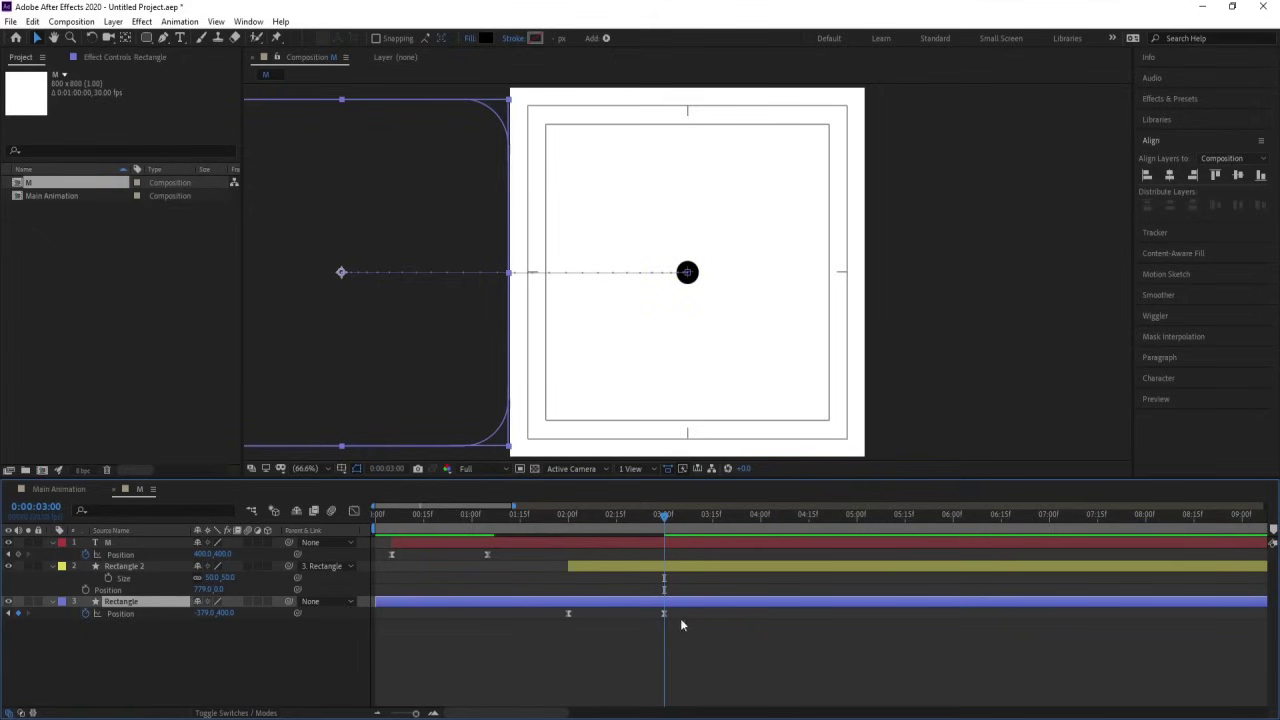
Steepen the ease on the Rectangle's two Position keyframes in the speed graph
left_click_drag(544, 612, 691, 645)
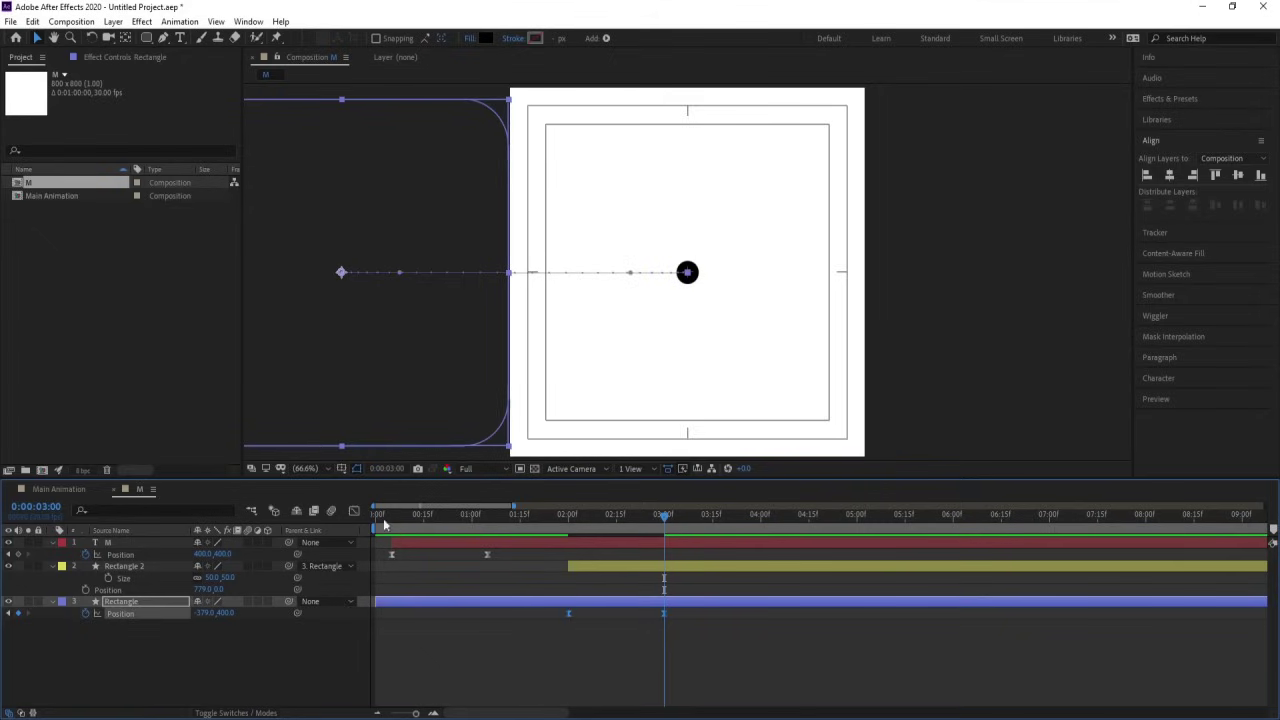
left_click(353, 511)
left_click_drag(714, 577, 537, 697)
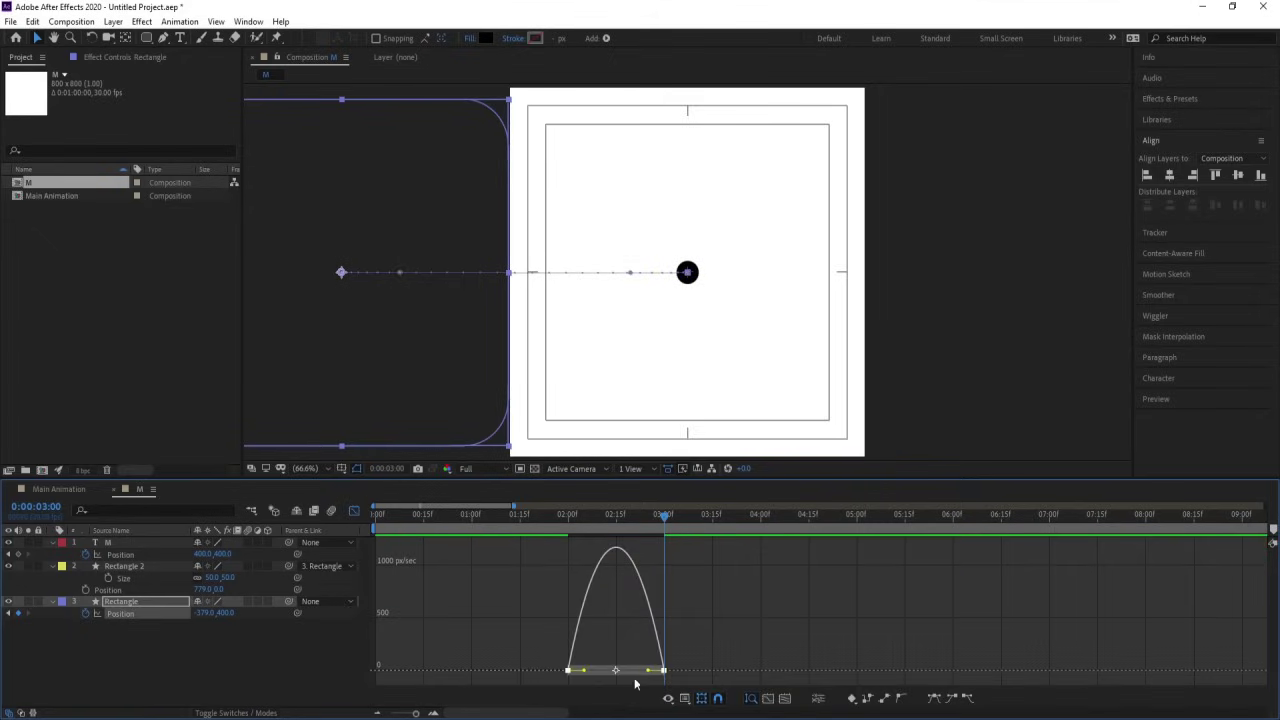
left_click_drag(647, 672, 605, 673)
left_click(553, 520)
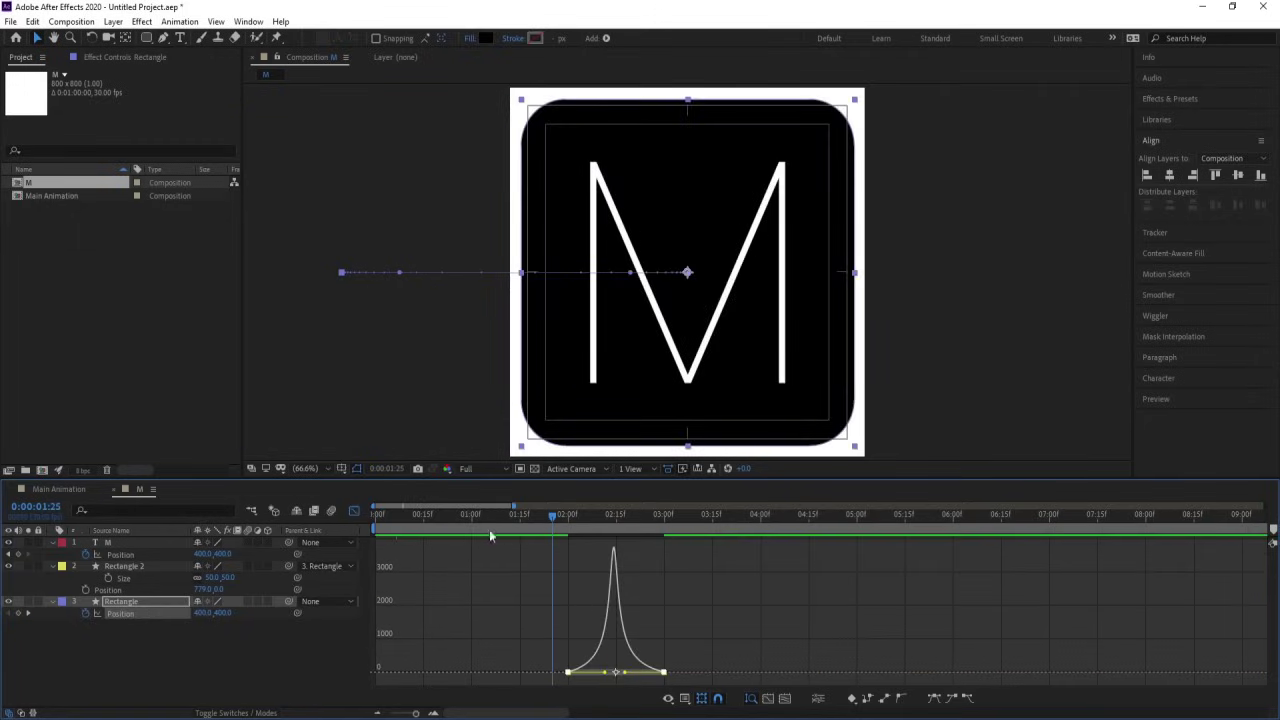
Preview the sharper slide-off from the start and turn on the title/action safe guides
left_click(353, 511)
key("space")
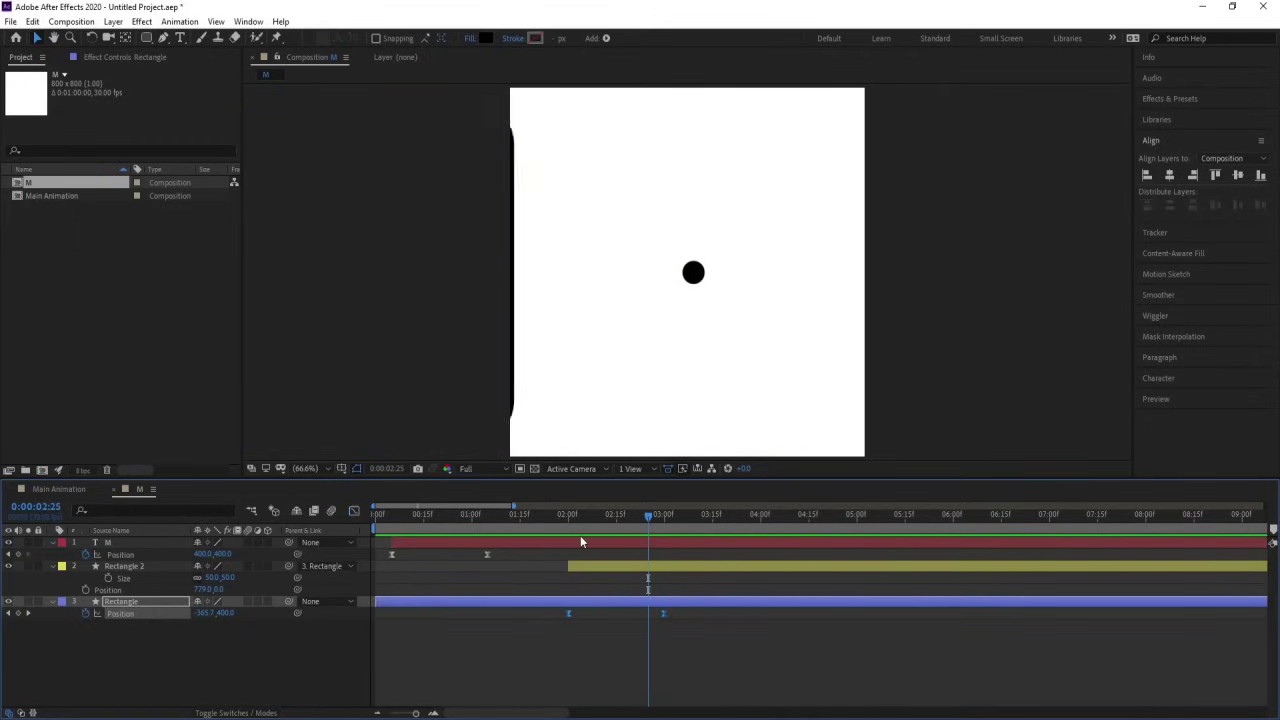
key("space")
left_click_drag(569, 519, 376, 519)
key("space")
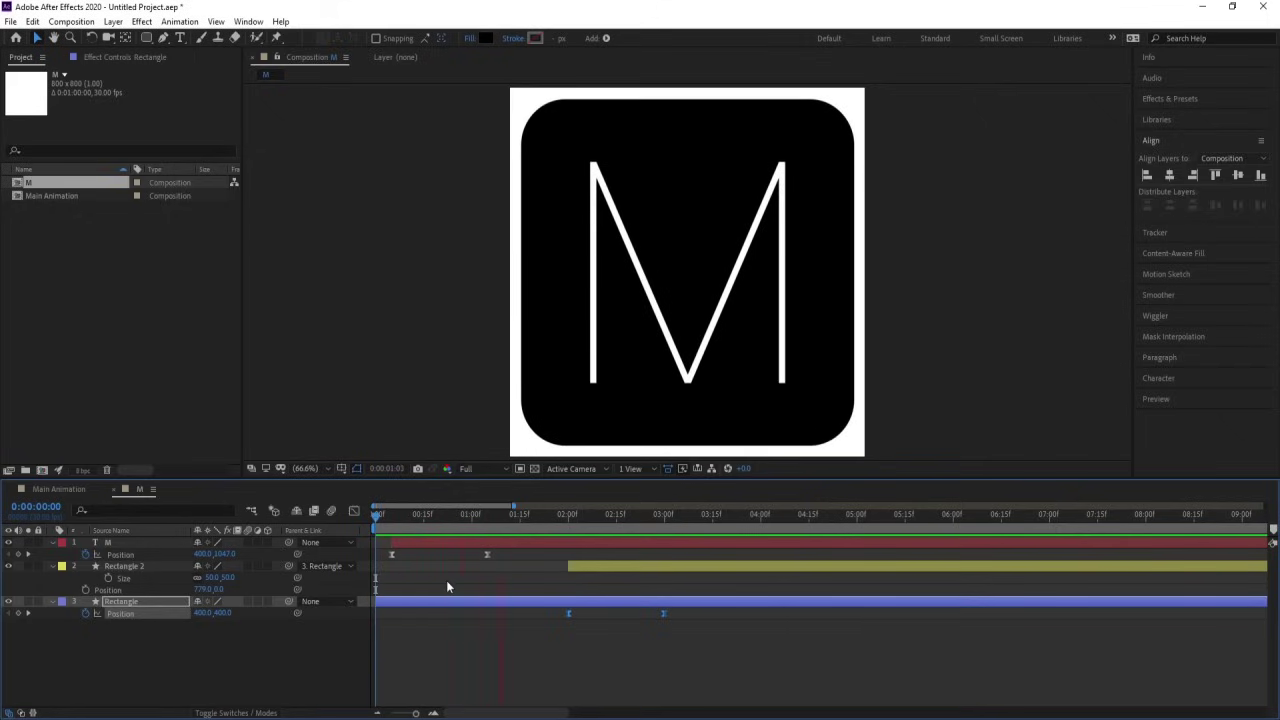
key("space")
key("'")
left_click(578, 655)
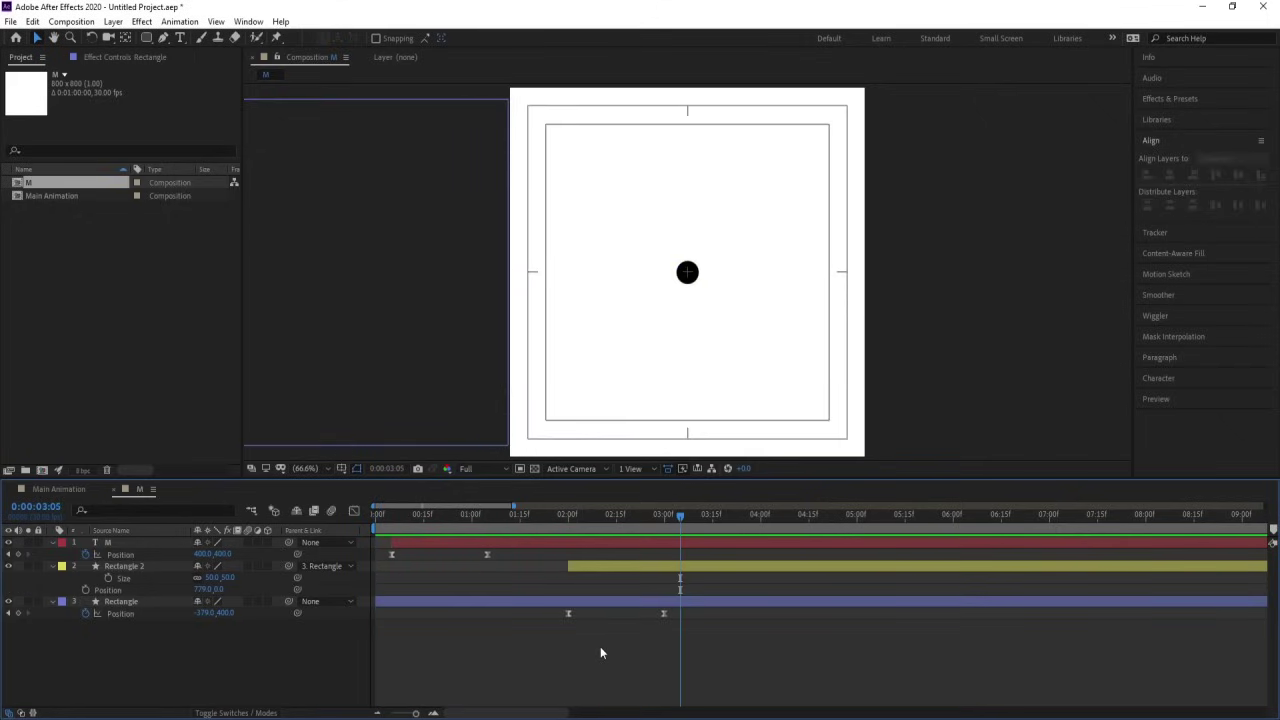
left_click(568, 517)
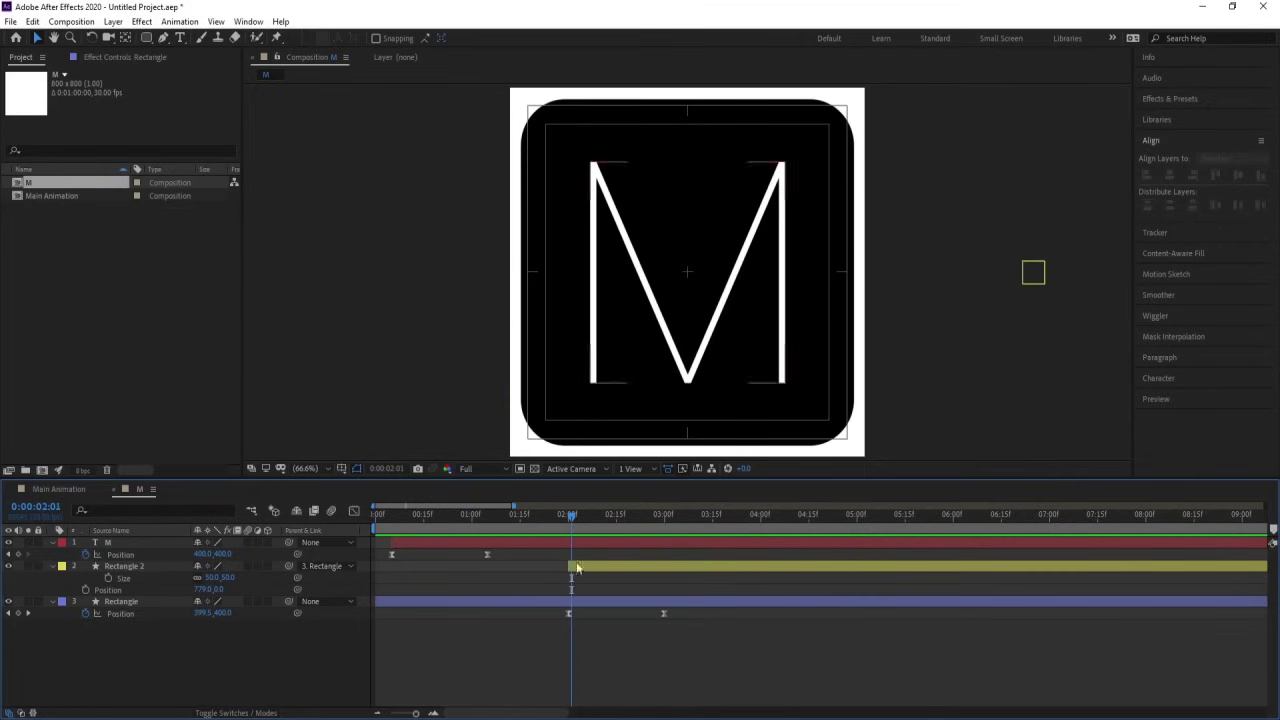
left_click(104, 602)
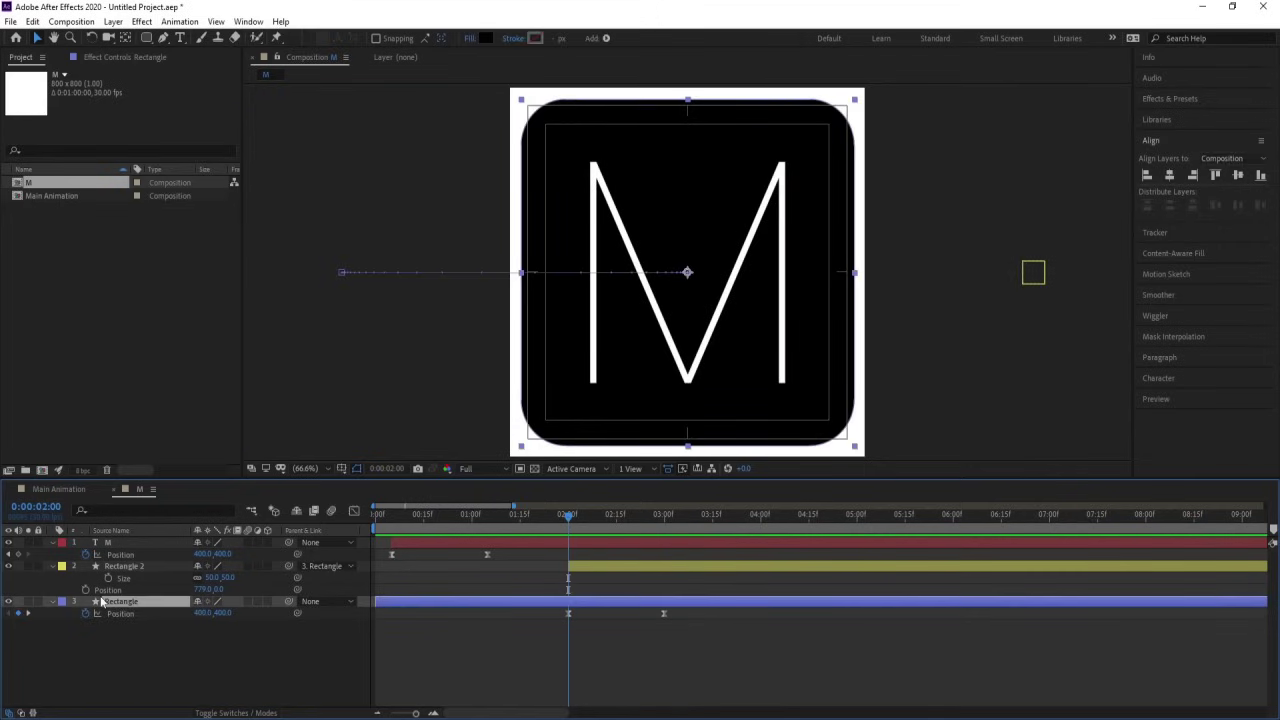
Duplicate the Rectangle, label the copy Aqua, and rename it 'mask'
key("ctrl+d")
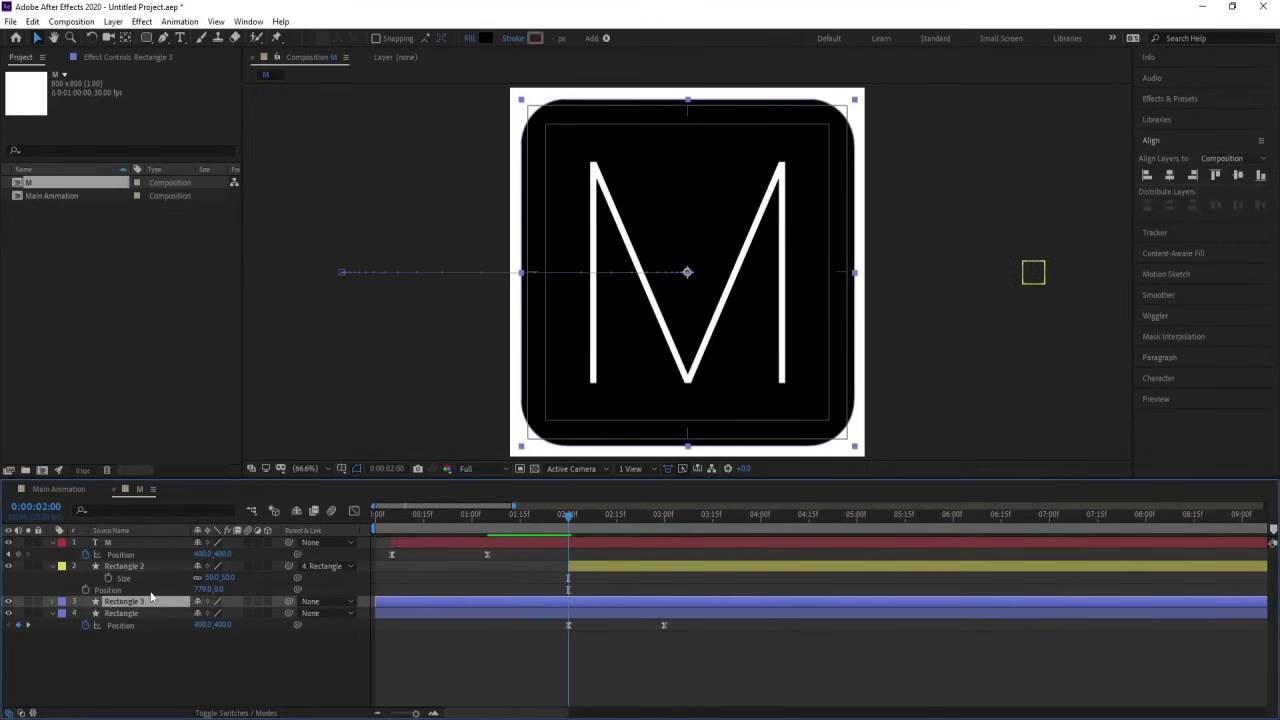
left_click(60, 604)
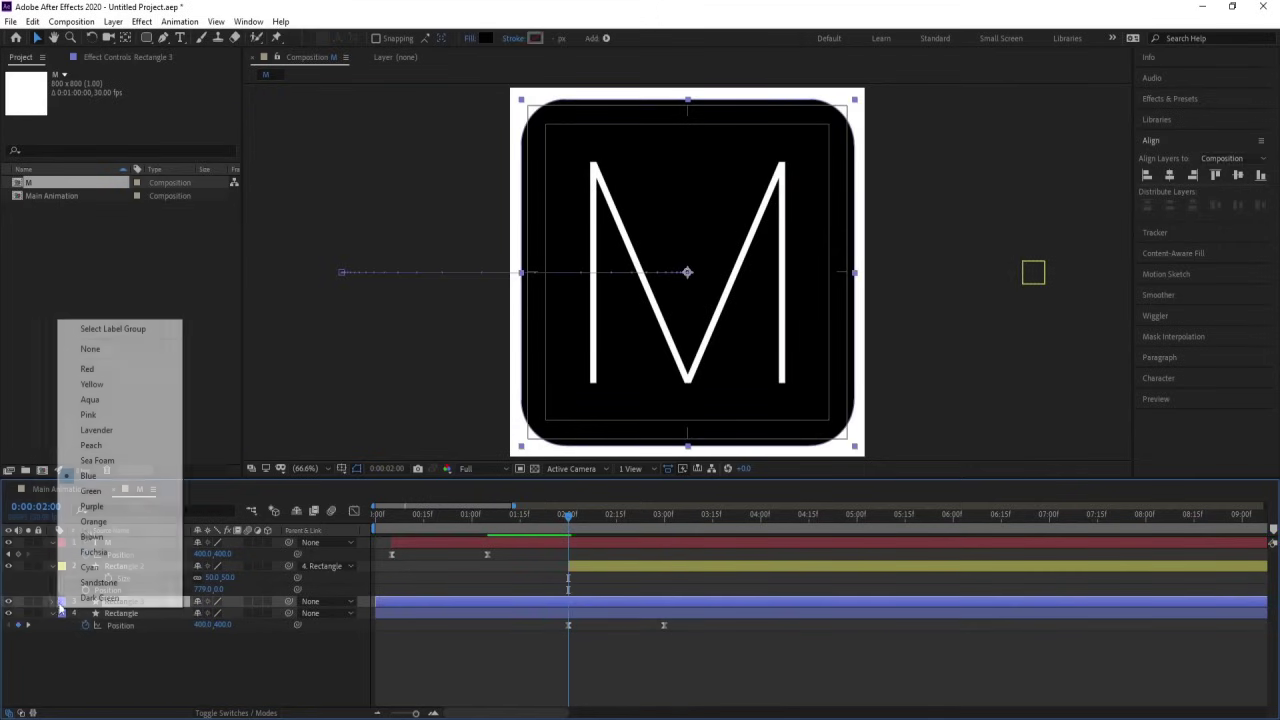
left_click(90, 399)
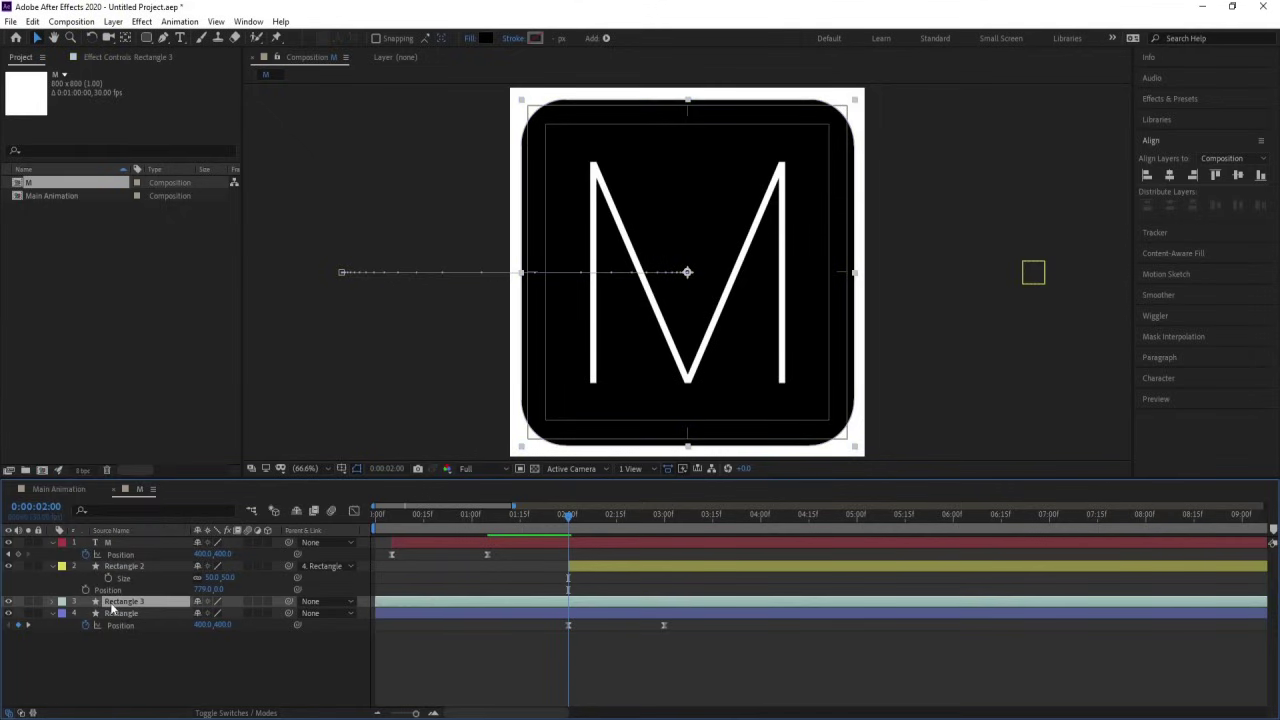
key("Return")
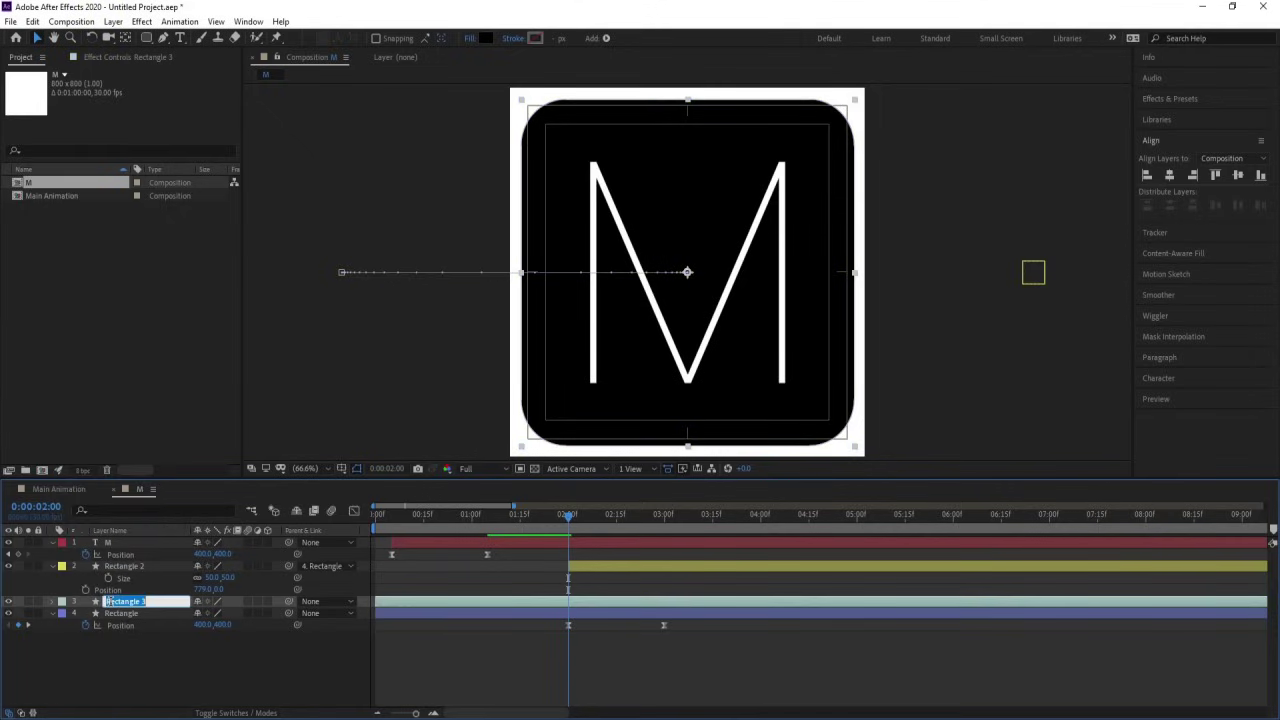
type("mask")
key("Return")
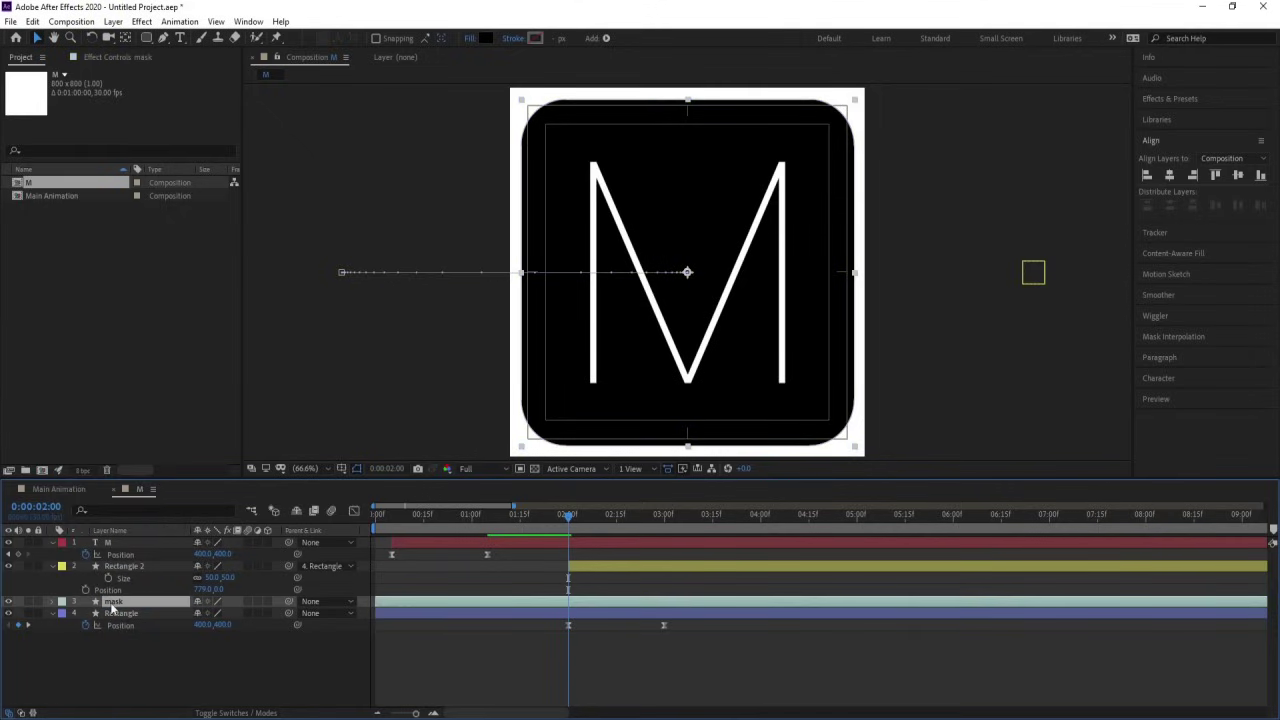
Set the Rectangle's track matte to Alpha Matte 'mask'
left_click(122, 613)
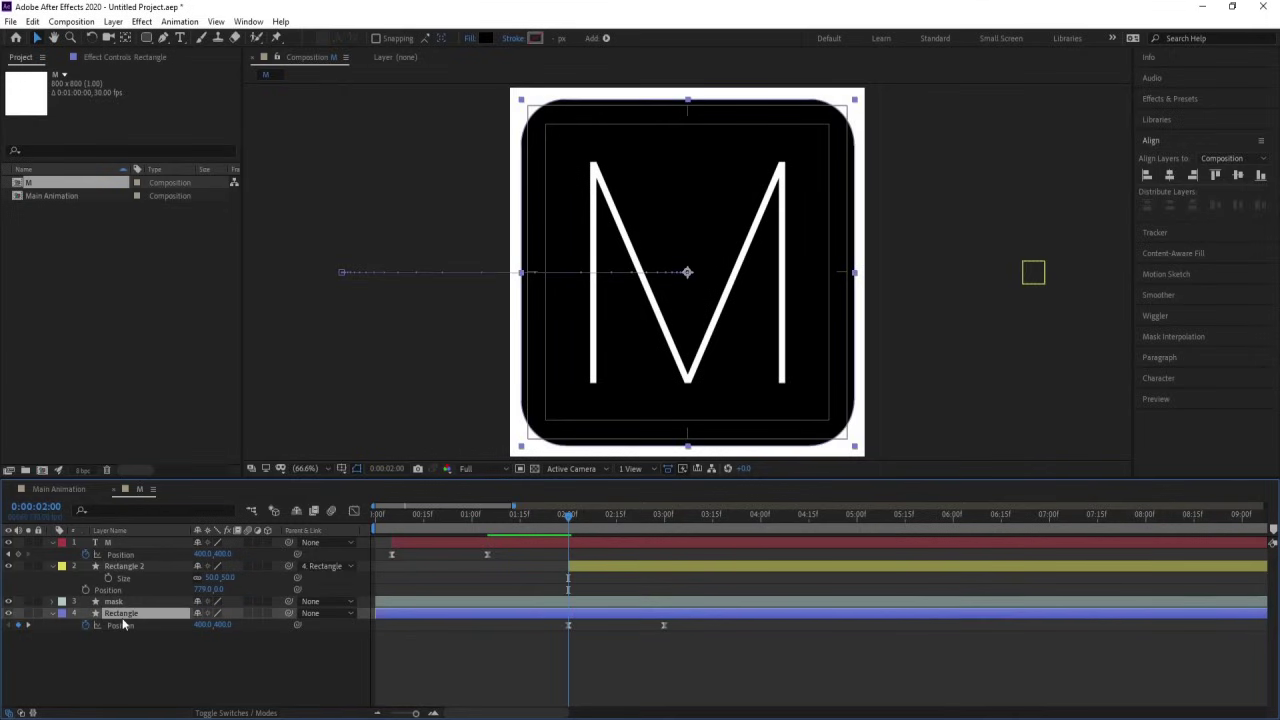
left_click(129, 602)
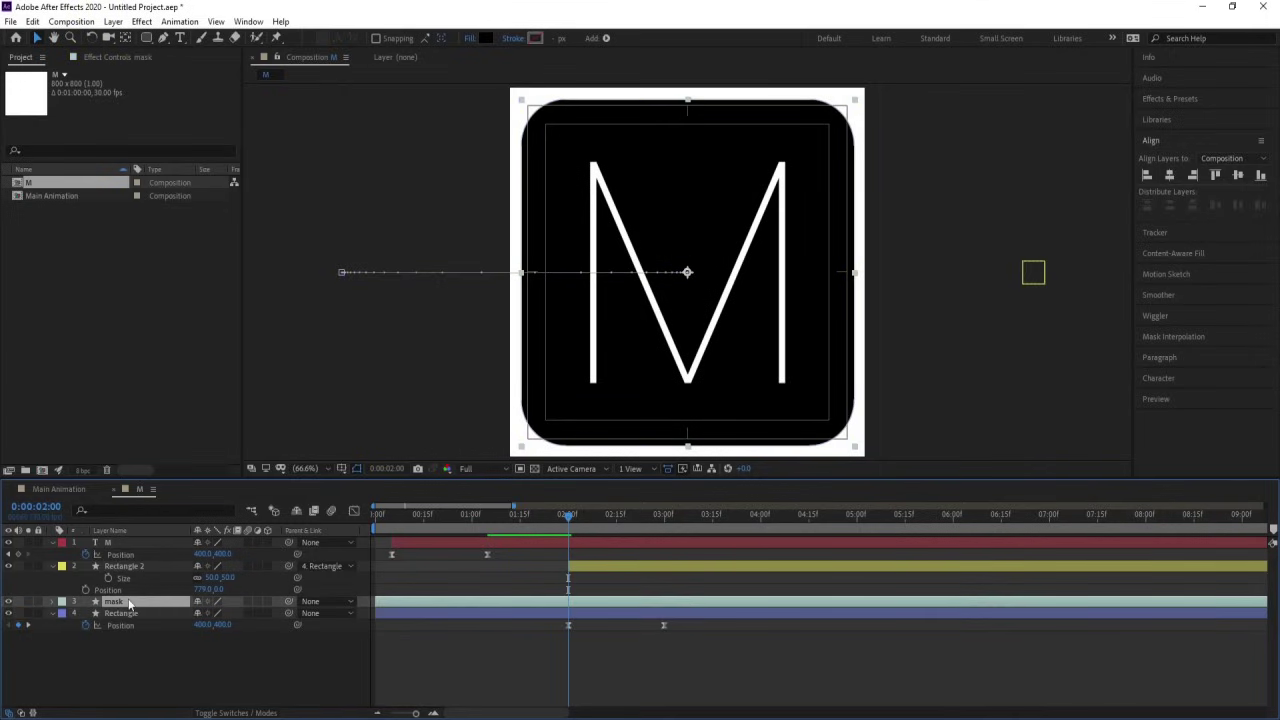
key("u")
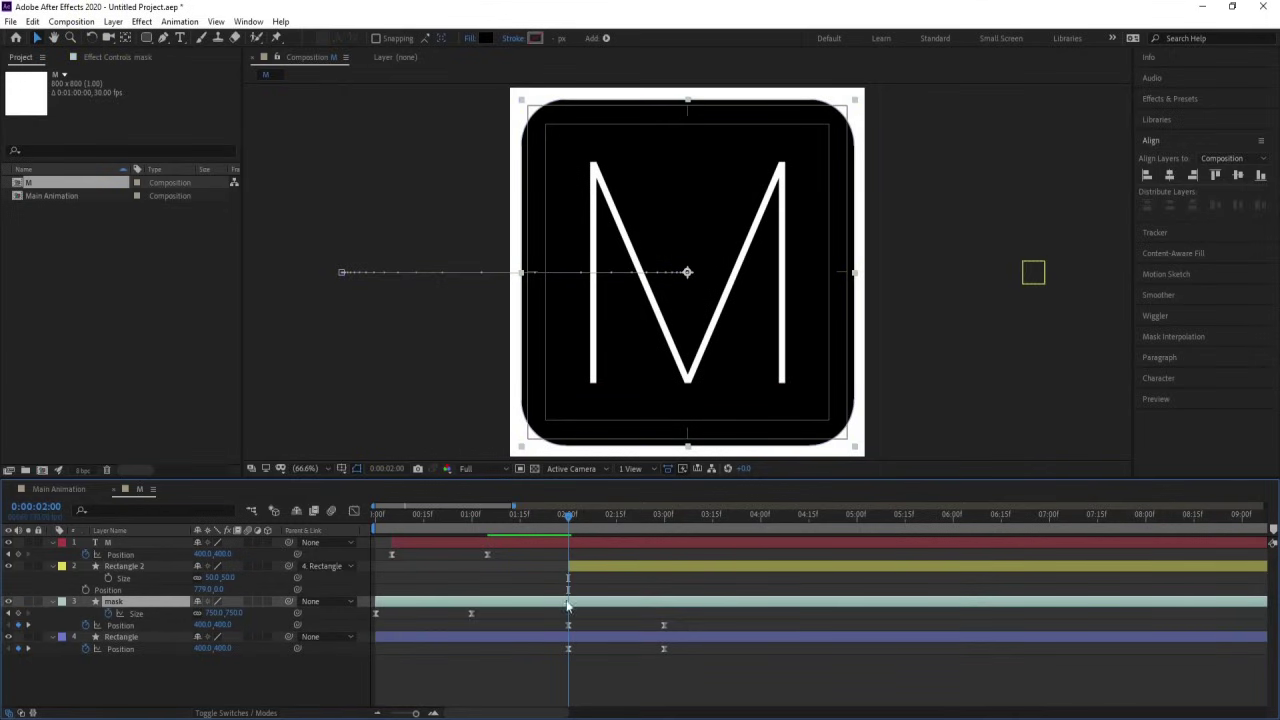
left_click(690, 608)
left_click_drag(694, 612, 352, 630)
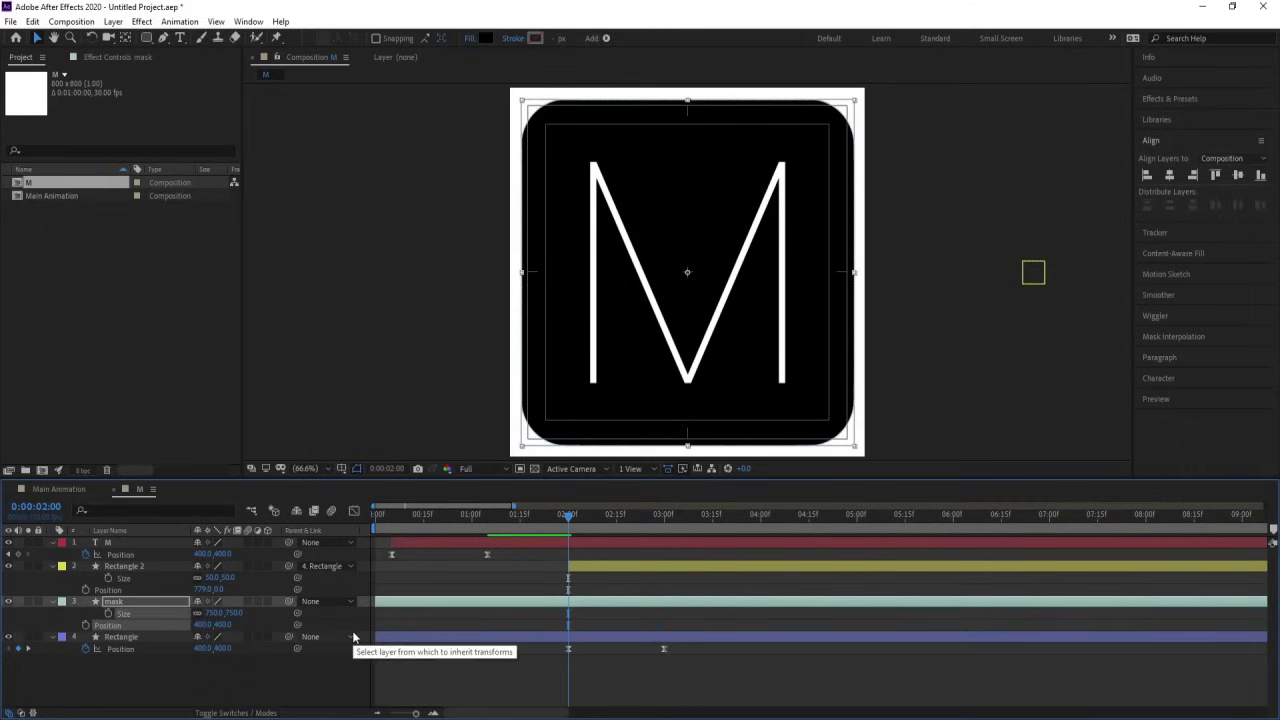
left_click(134, 640)
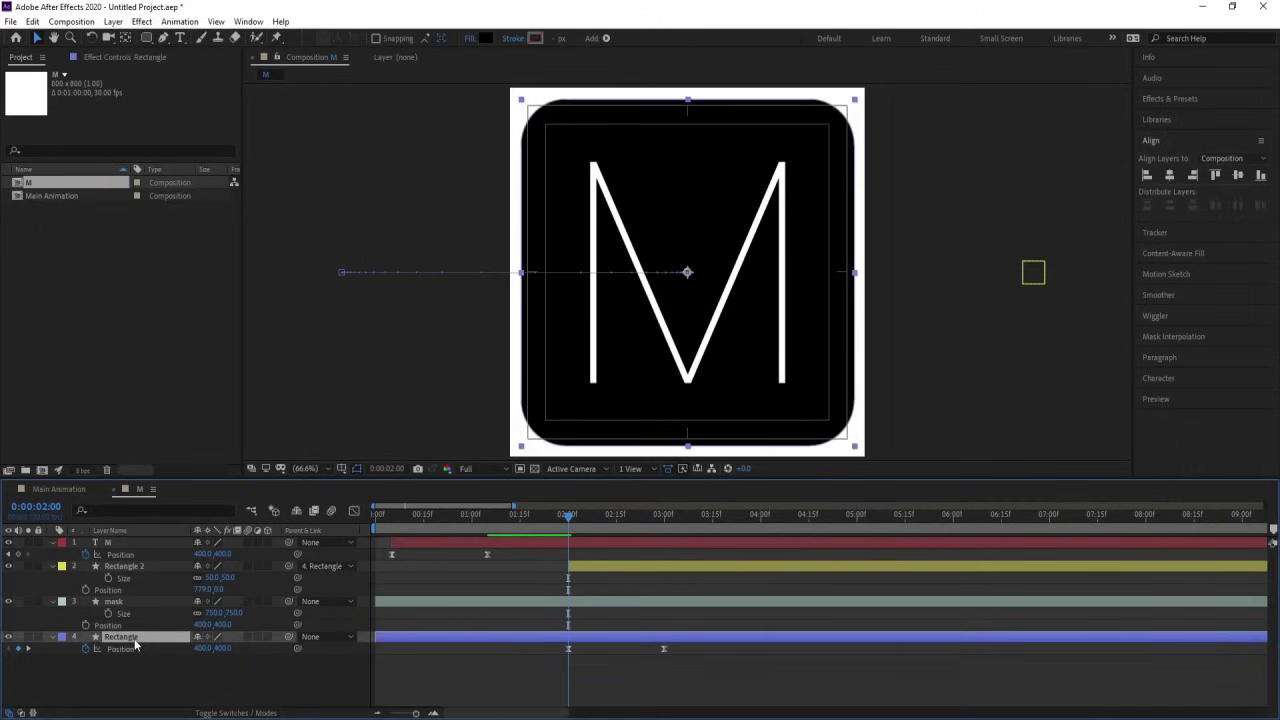
key("F4")
left_click(285, 638)
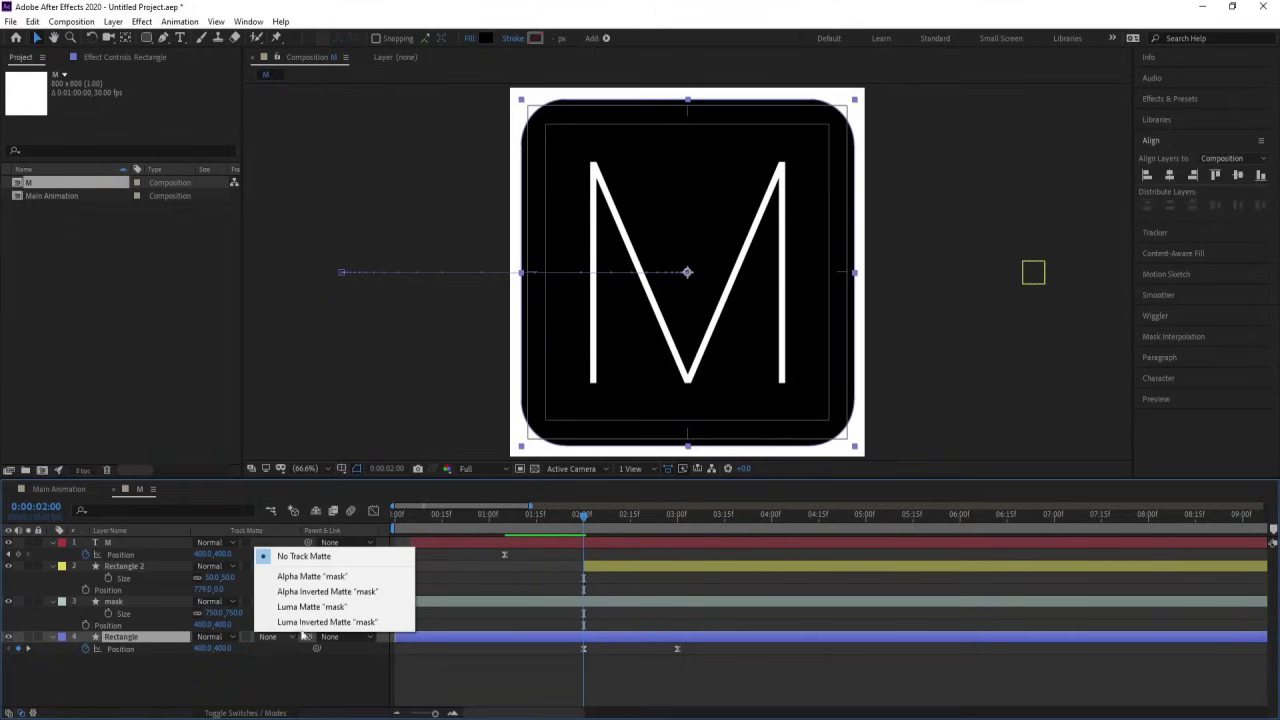
left_click(306, 576)
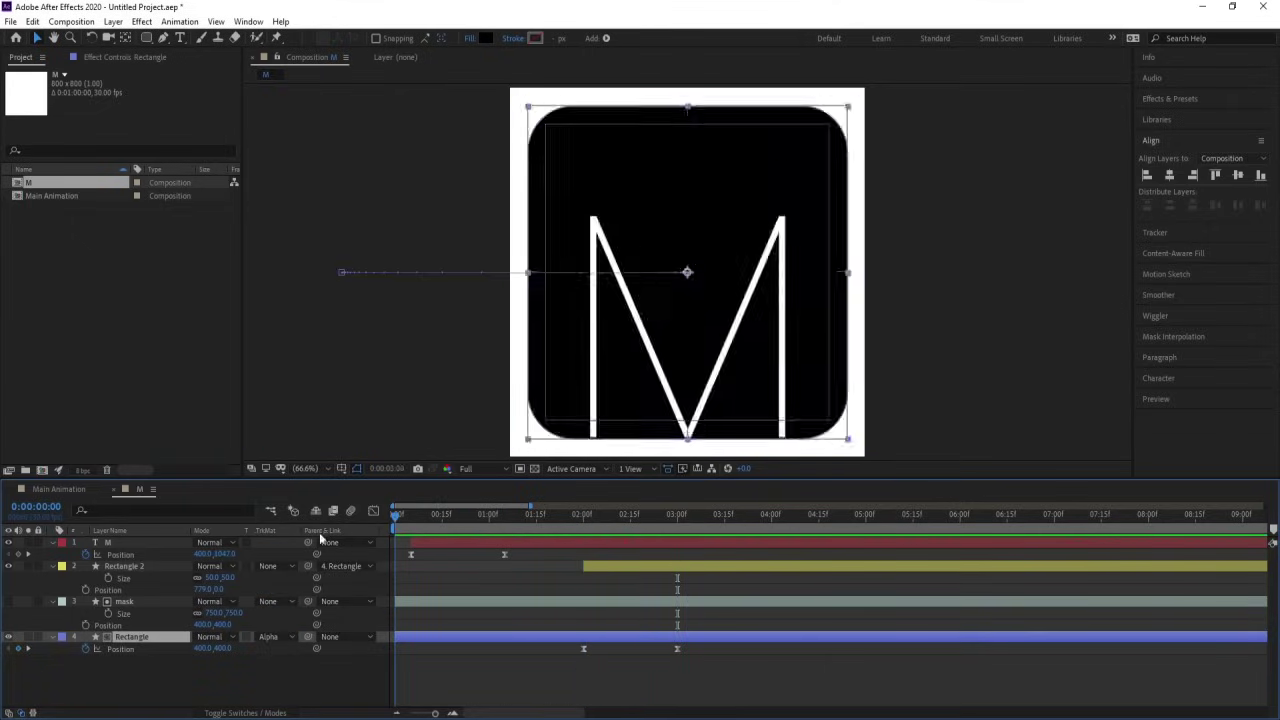
Keyframe M's Position at 2:00 and raise it above the tile at 3:00
left_click(398, 514)
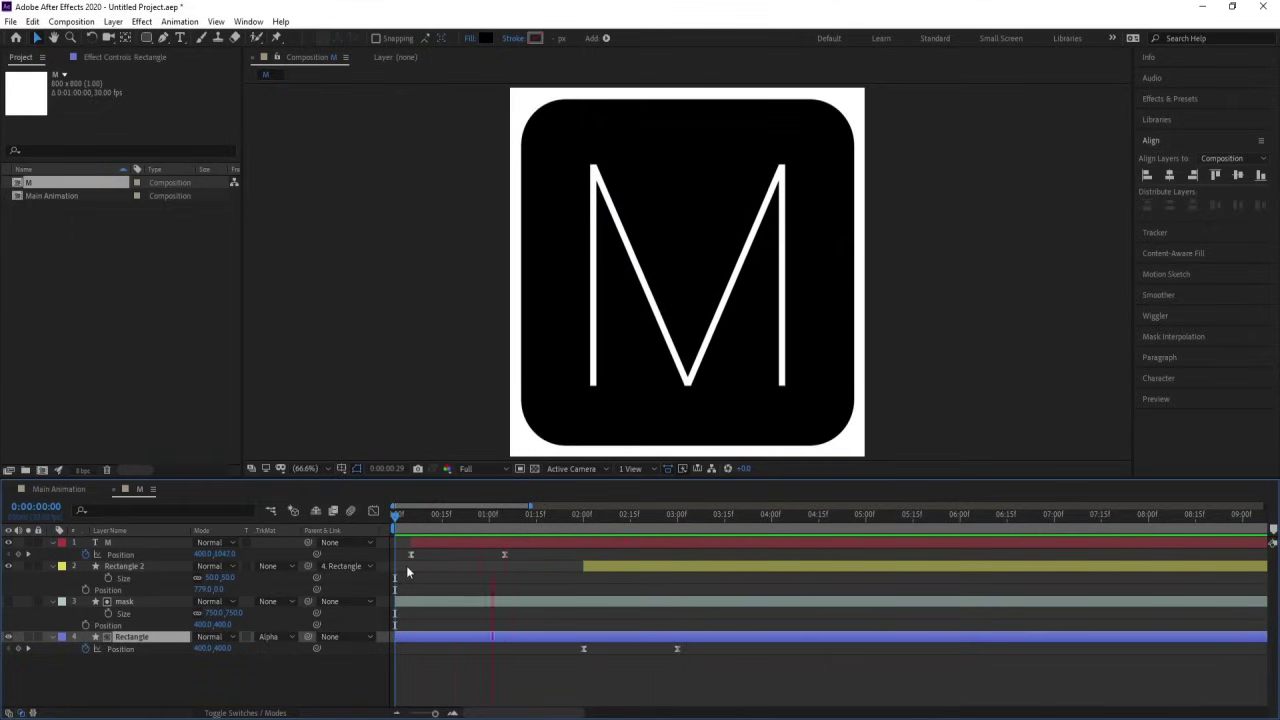
key("space")
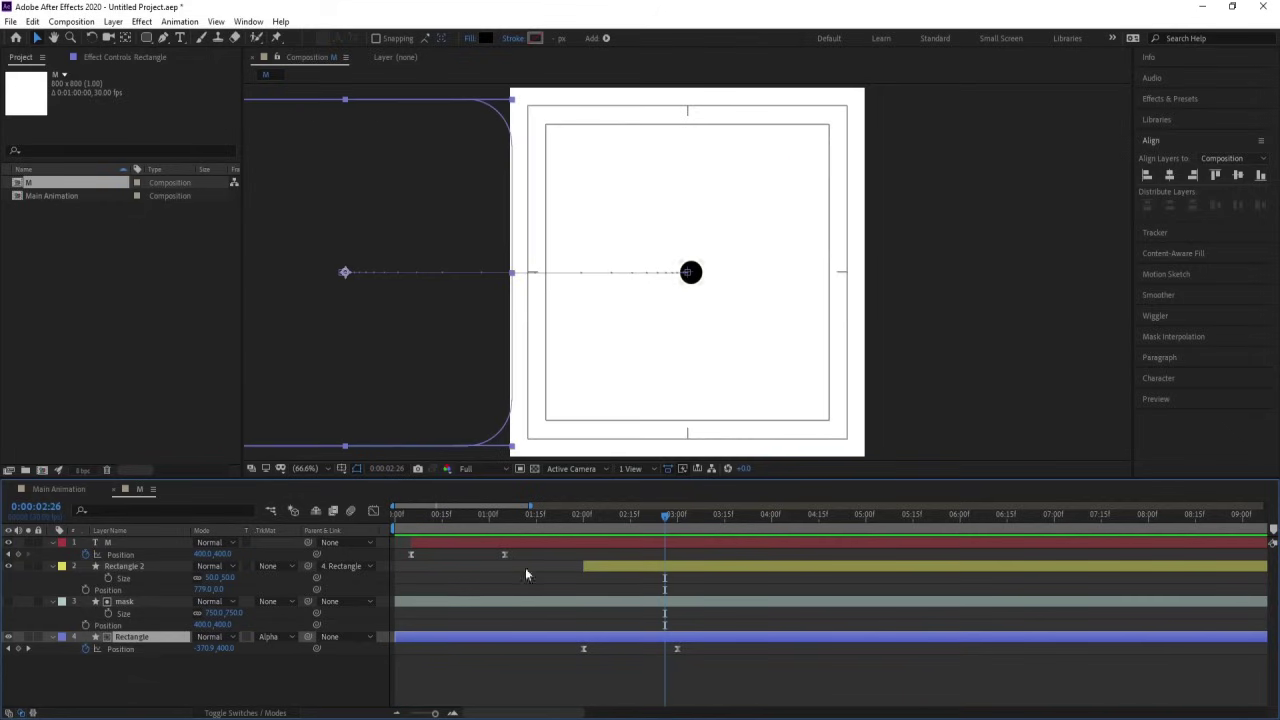
left_click(590, 518)
left_click_drag(590, 521, 585, 519)
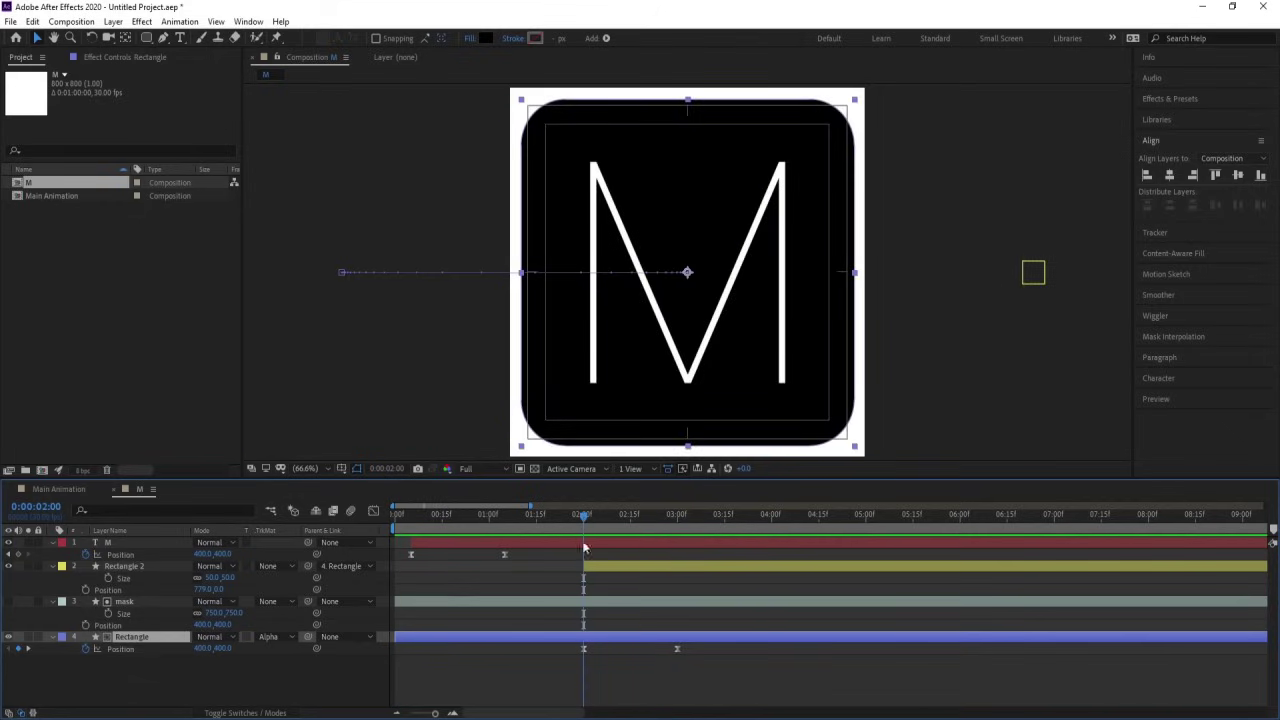
left_click(550, 577)
left_click(616, 540)
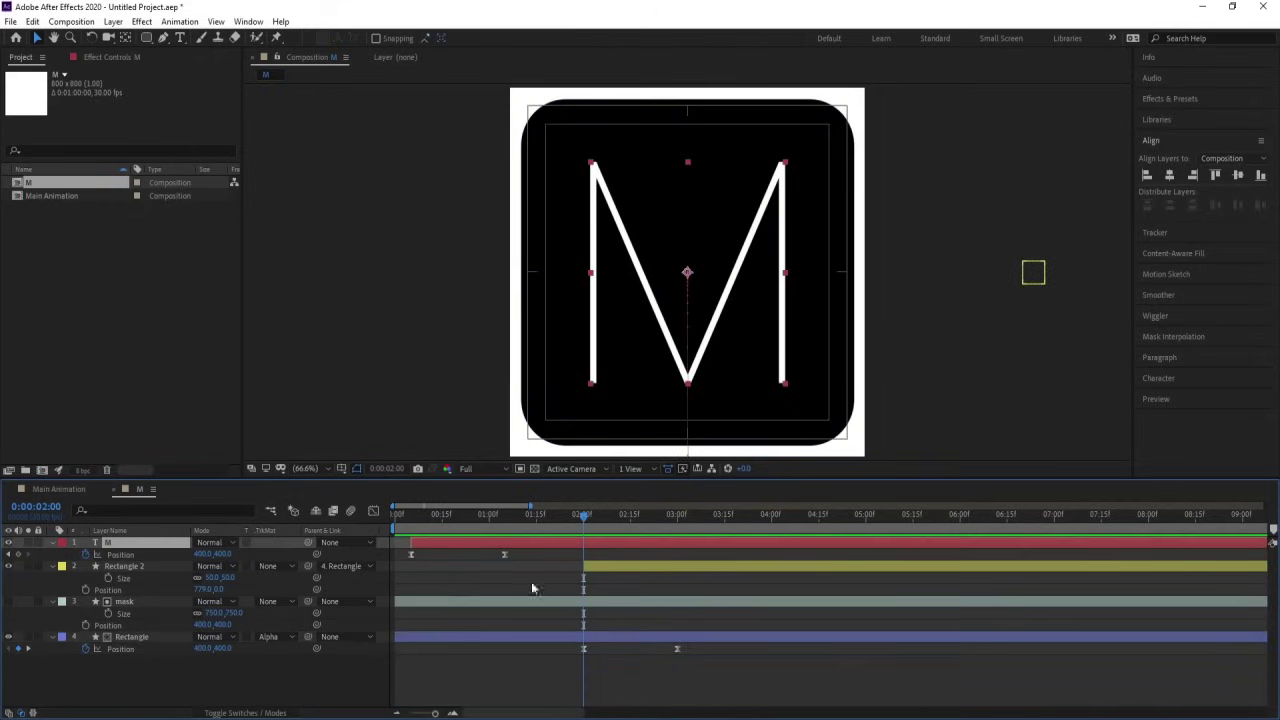
left_click(19, 554)
left_click(679, 527)
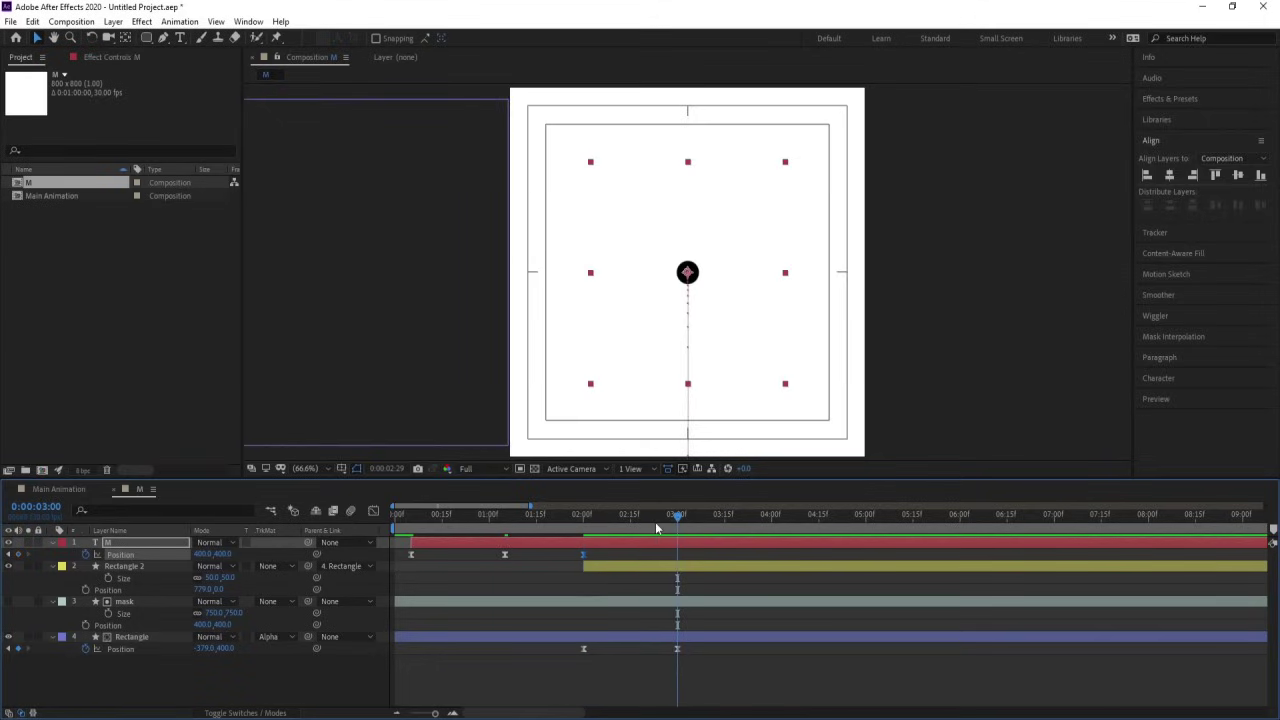
left_click_drag(228, 553, 150, 553)
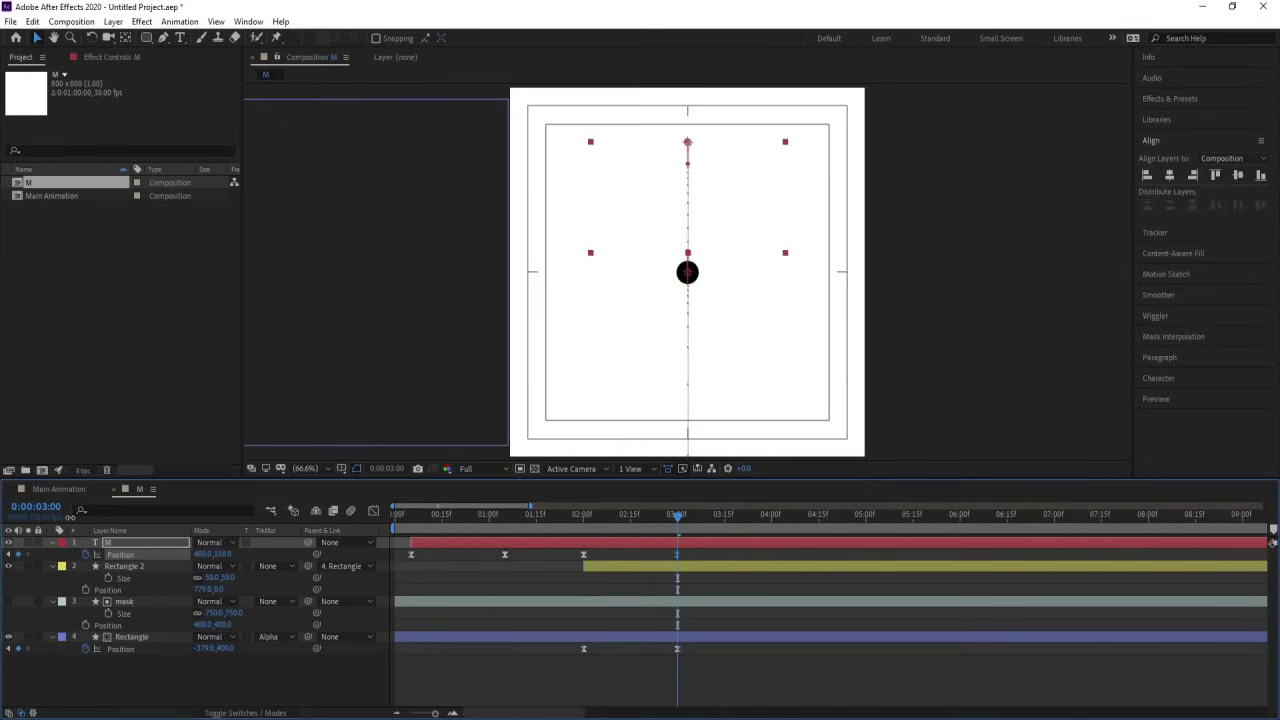
left_click_drag(737, 170, 746, 200)
Ease M's Position keyframes in the speed graph and preview the rising motion
left_click(582, 555)
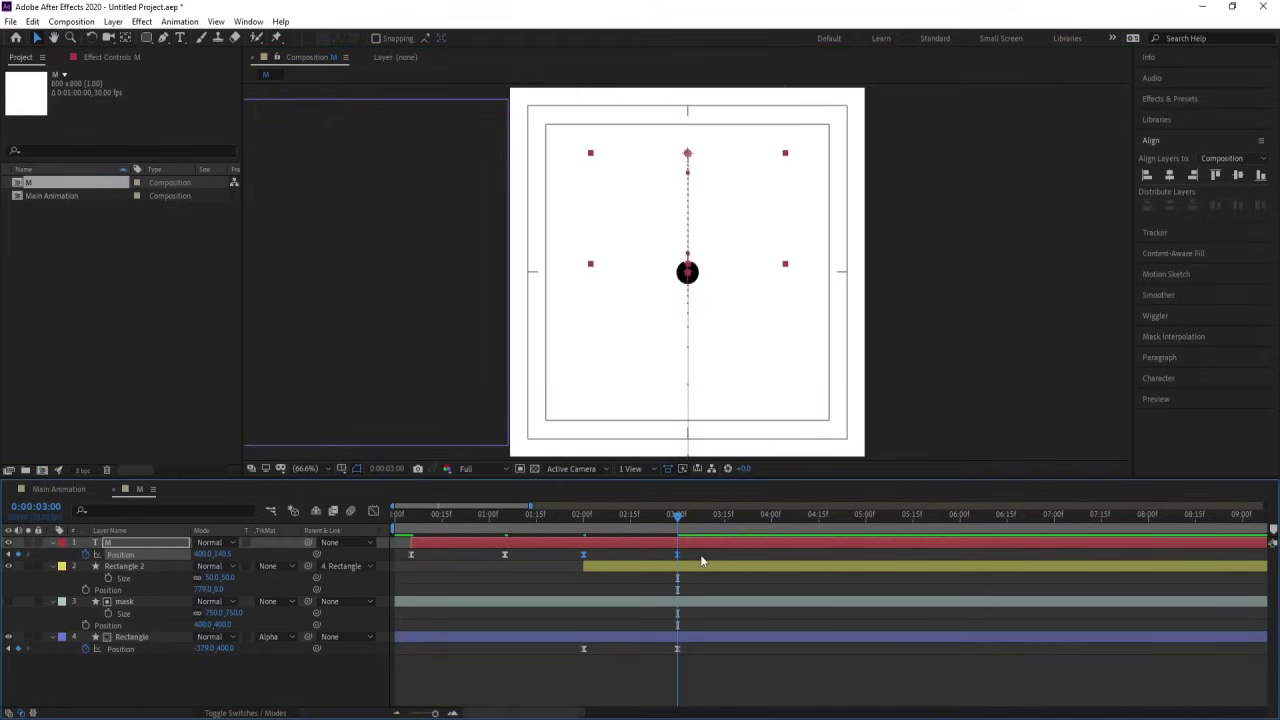
left_click(375, 511)
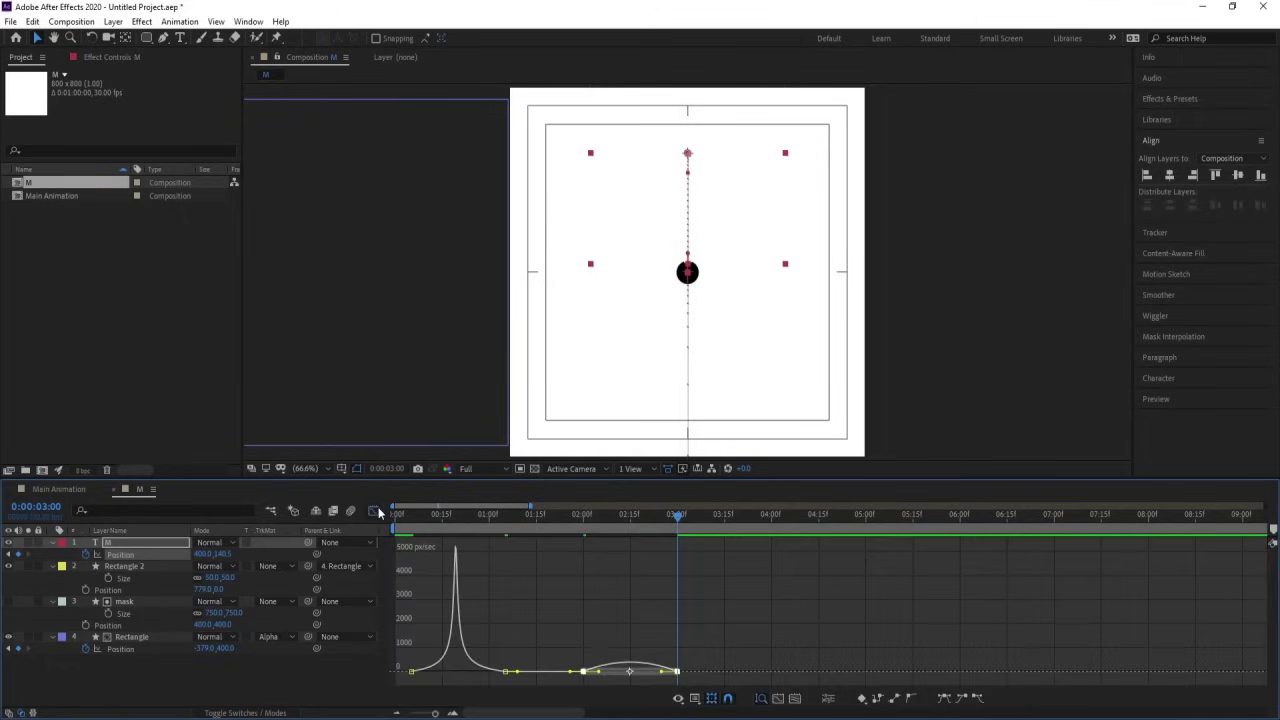
left_click_drag(729, 546, 629, 670)
left_click(574, 518)
key("space")
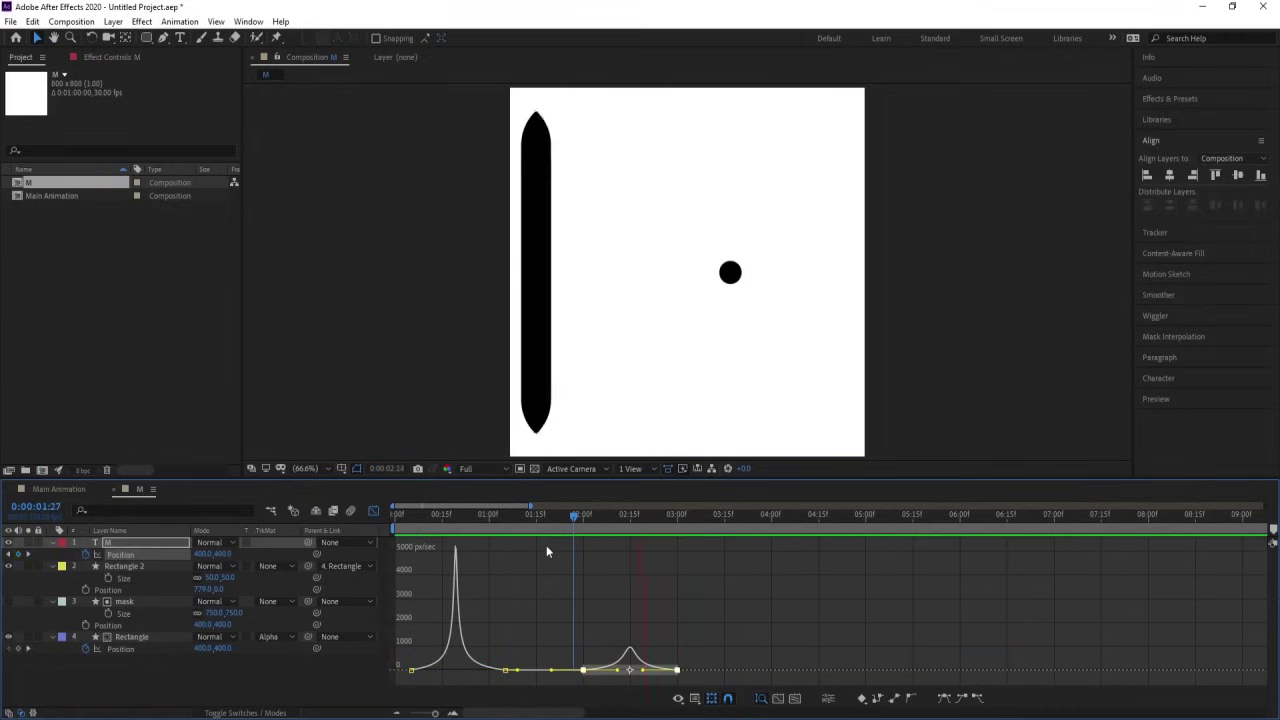
key("space")
left_click(373, 510)
key("Home")
key("space")
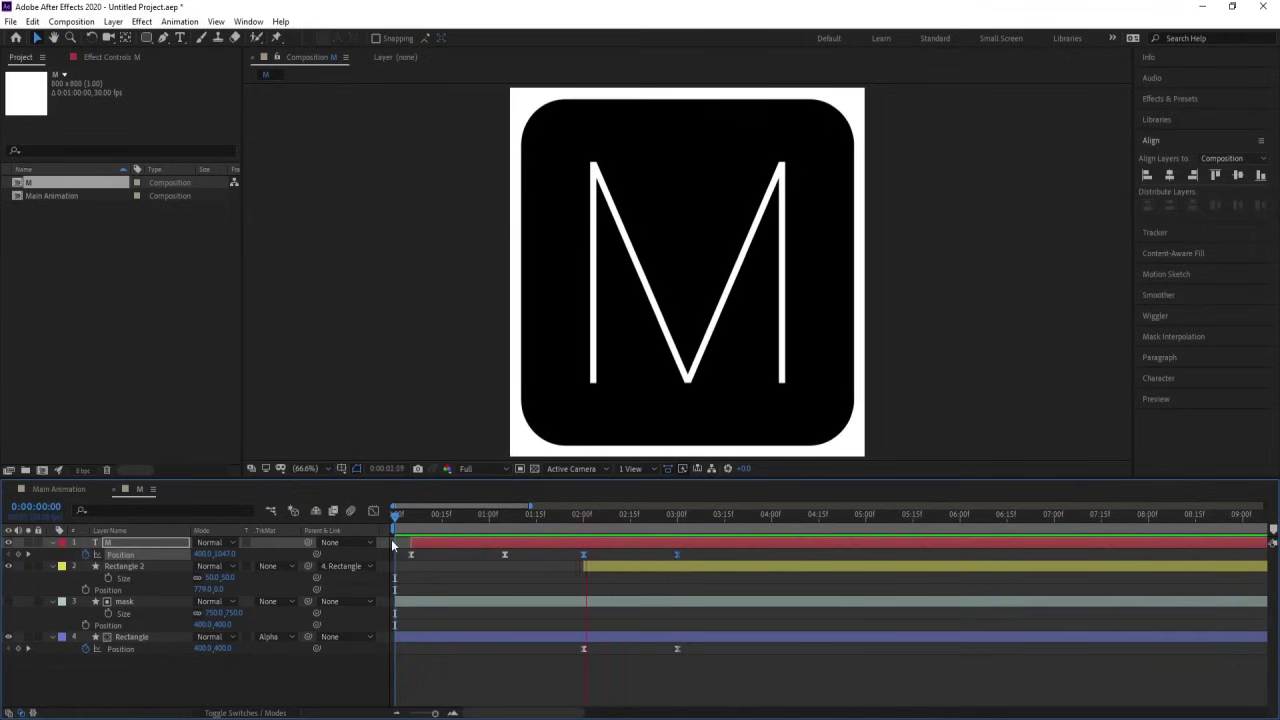
key("space")
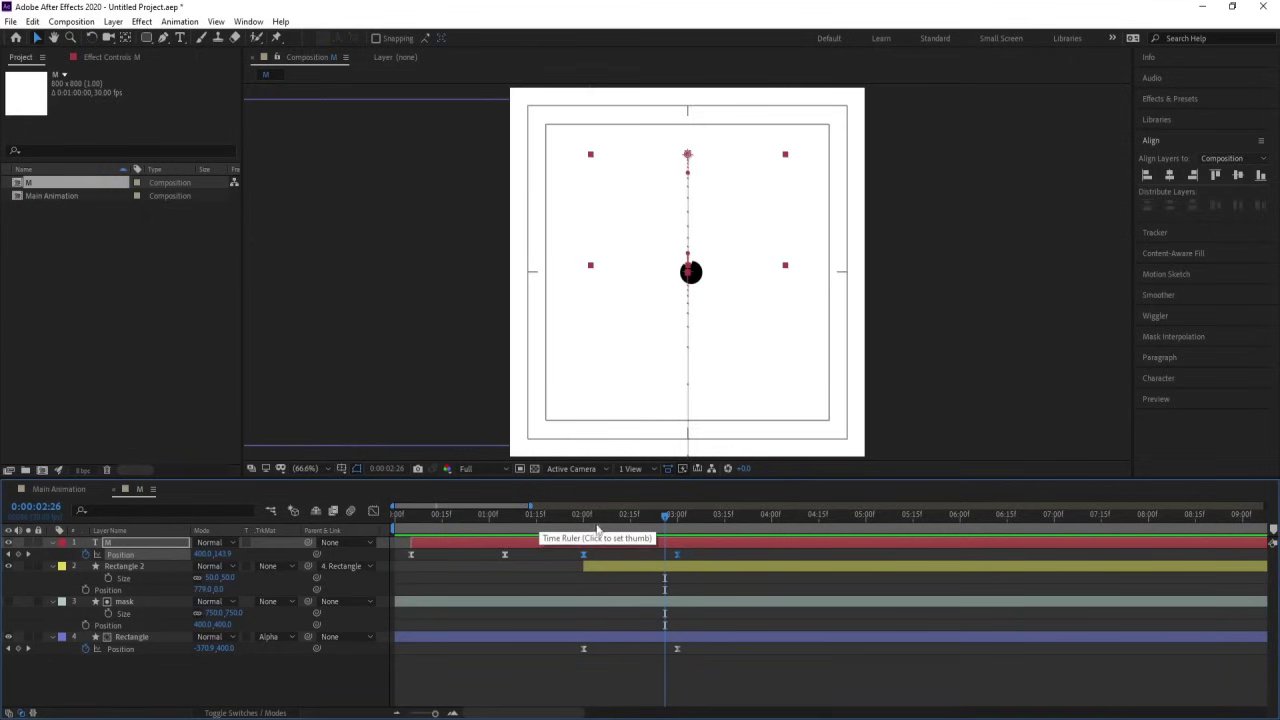
Duplicate the Rectangle tile as Rectangle 3 on top and use it as M's alpha matte
left_click(532, 565)
left_click(120, 637)
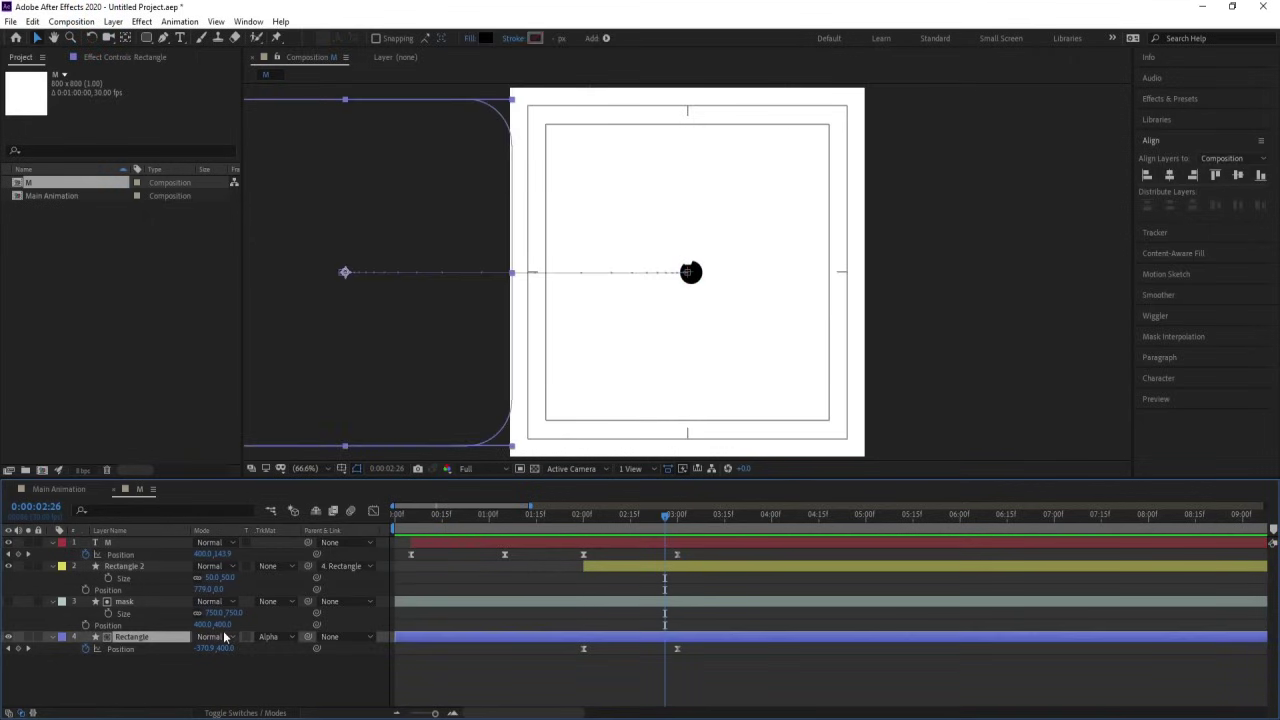
key("ctrl+d")
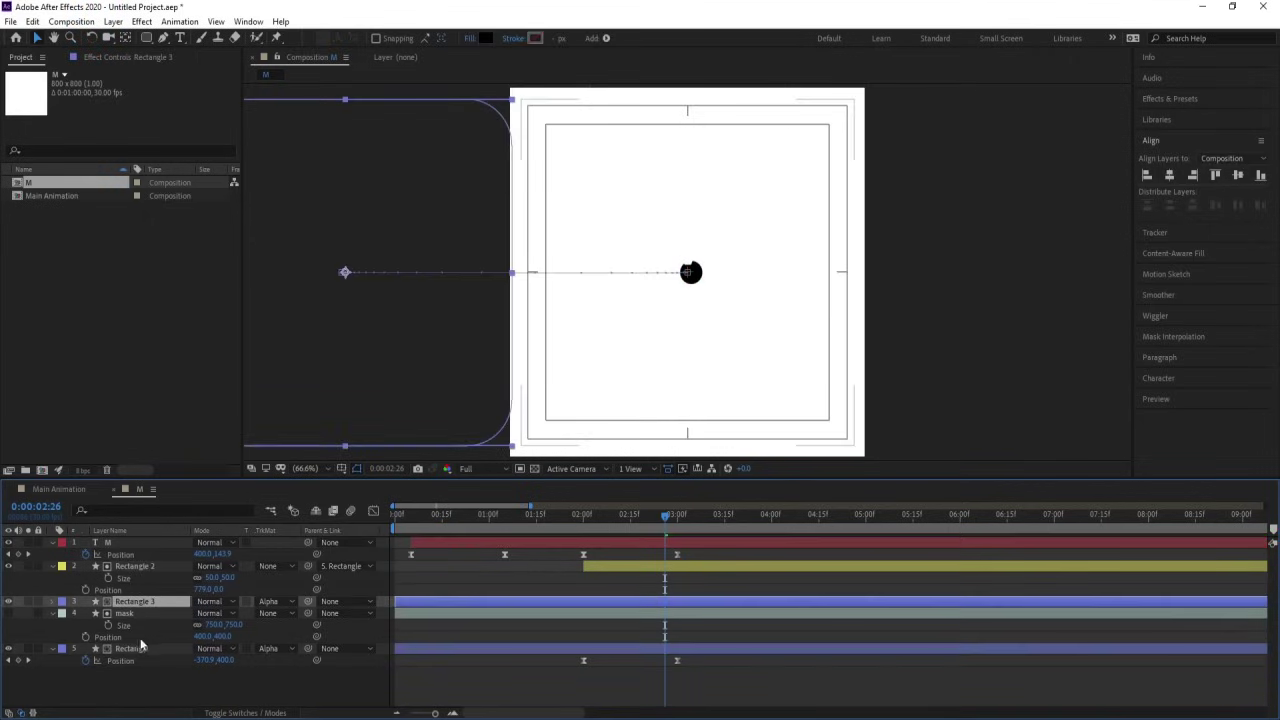
left_click_drag(130, 547, 130, 545)
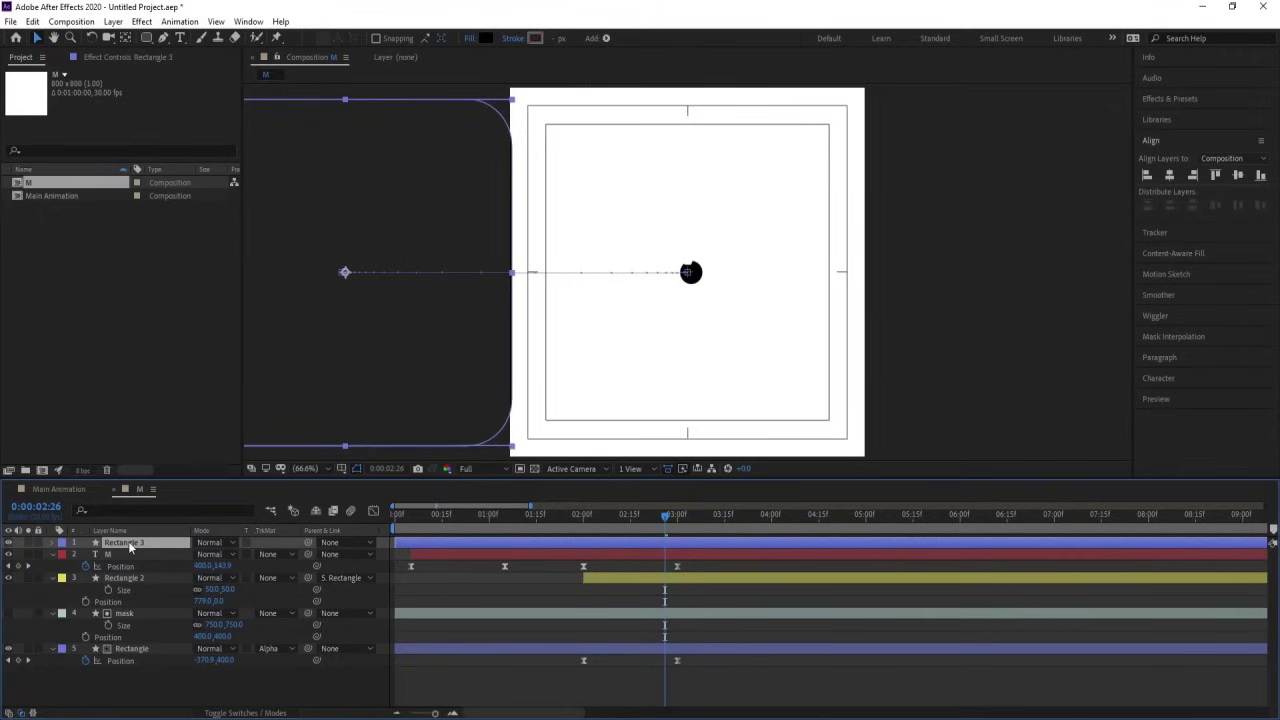
left_click(106, 554)
left_click(268, 554)
left_click(285, 589)
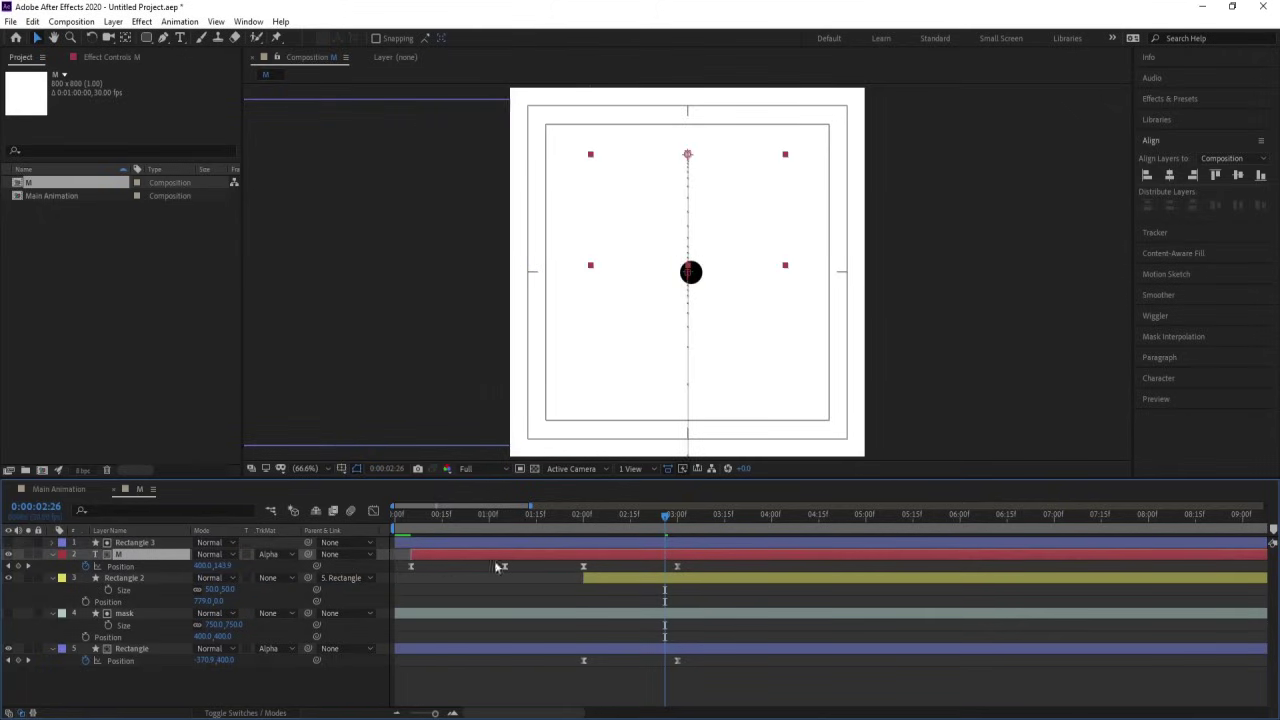
Preview to 3:00 and trim composition M to its work area (0:00:03:01)
key("space")
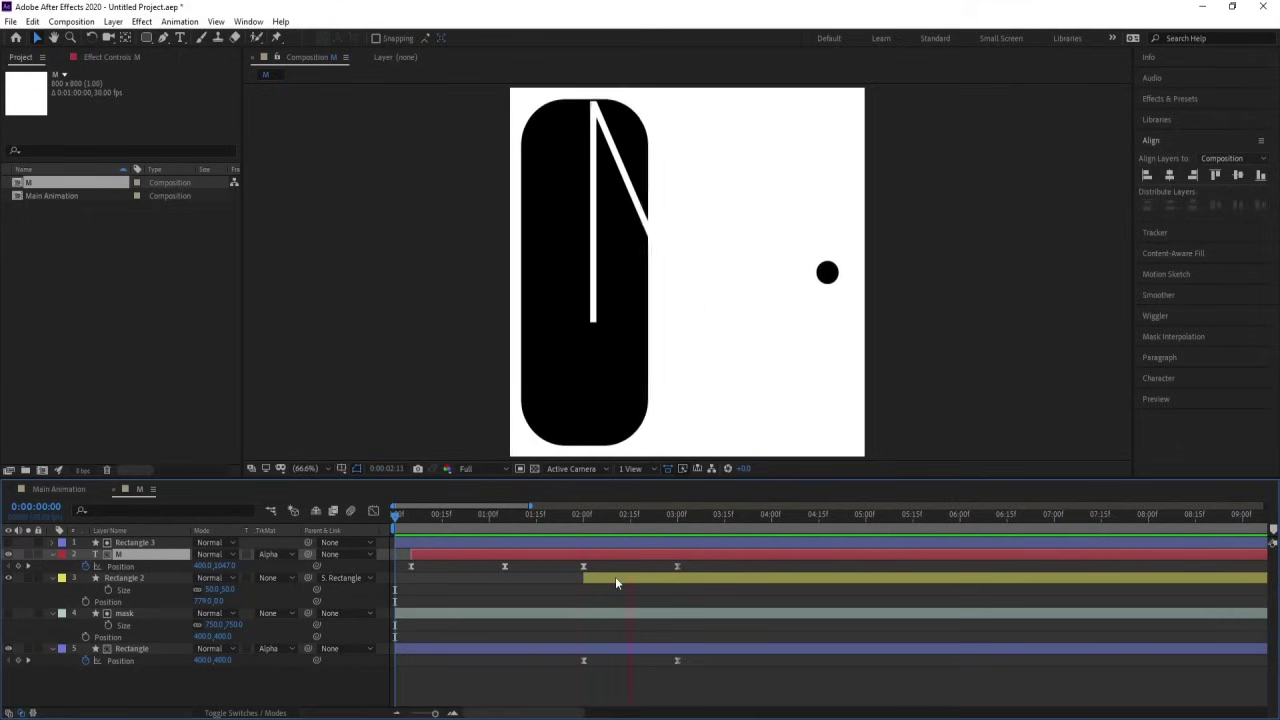
key("space")
key("F2")
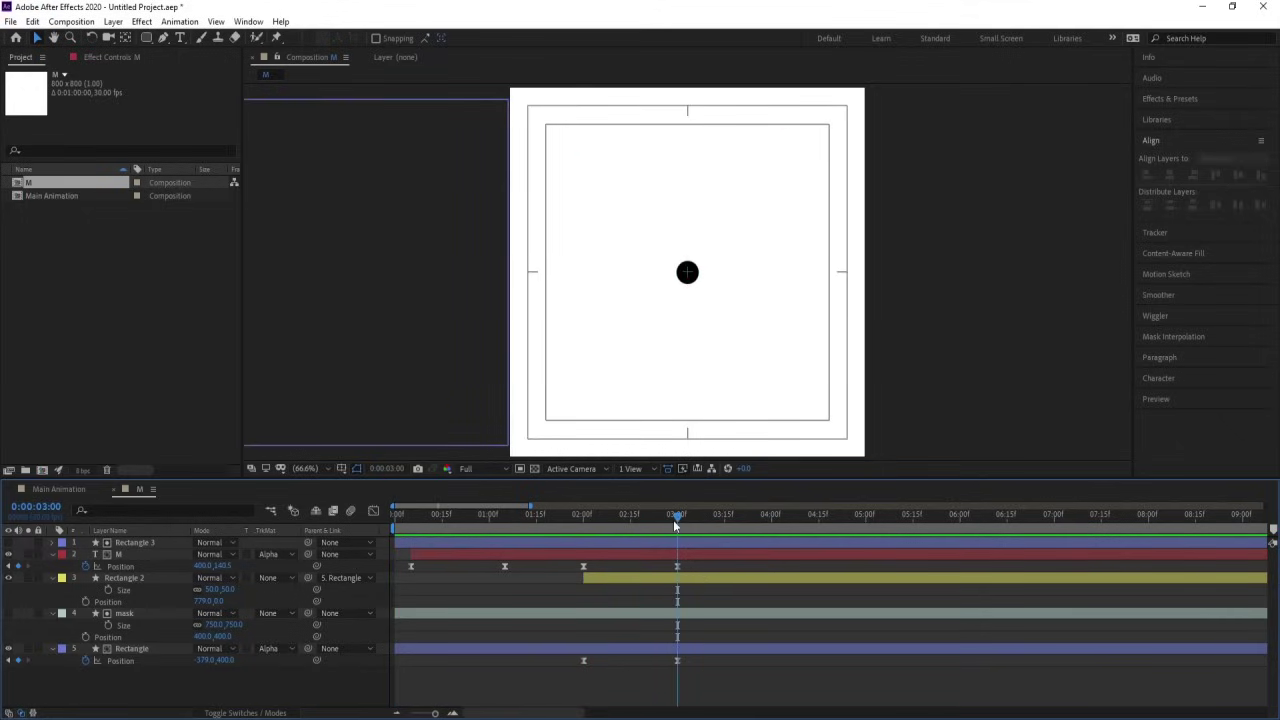
key("u")
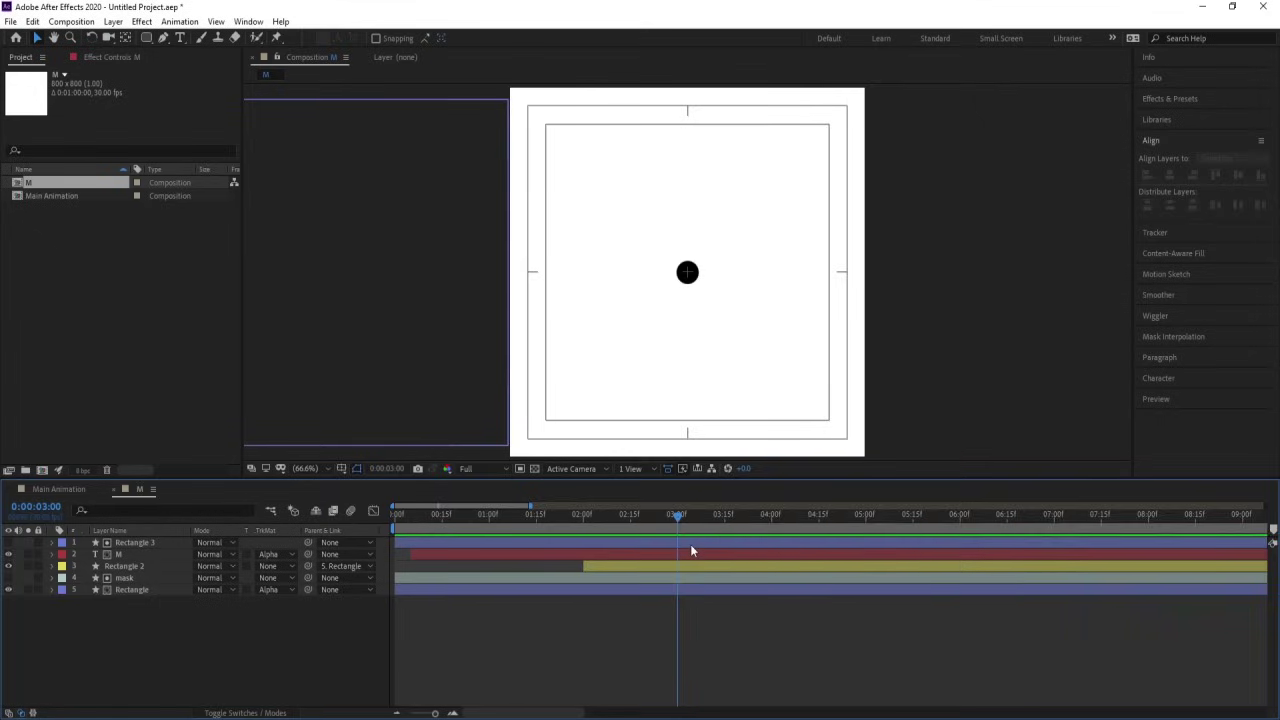
right_click(668, 530)
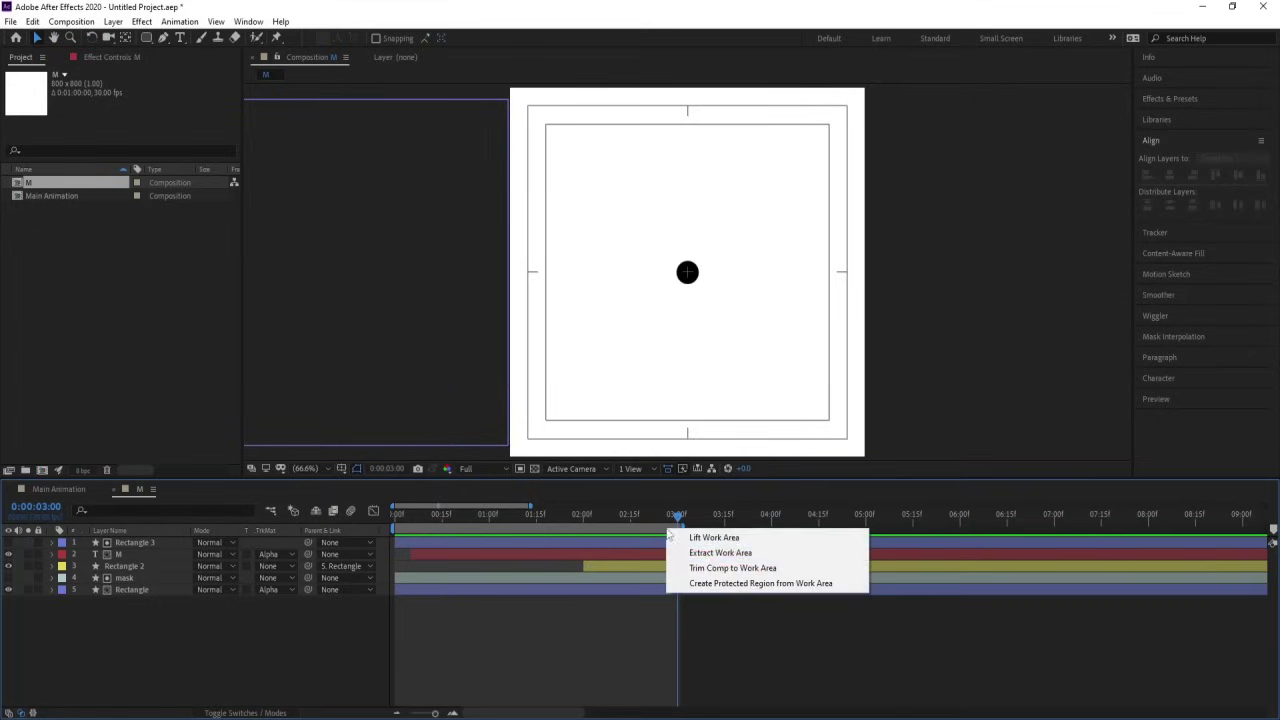
left_click(712, 568)
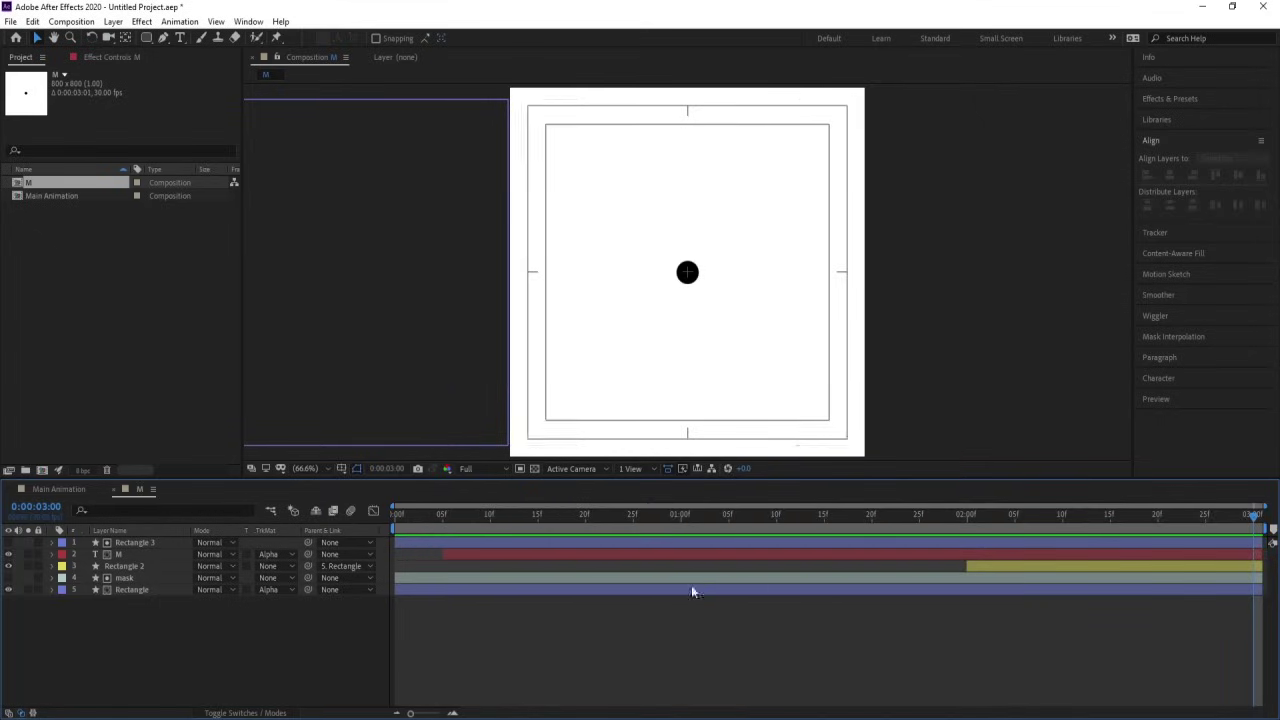
Add comp M as a layer in Main Animation, then reopen M from that layer
left_click(62, 489)
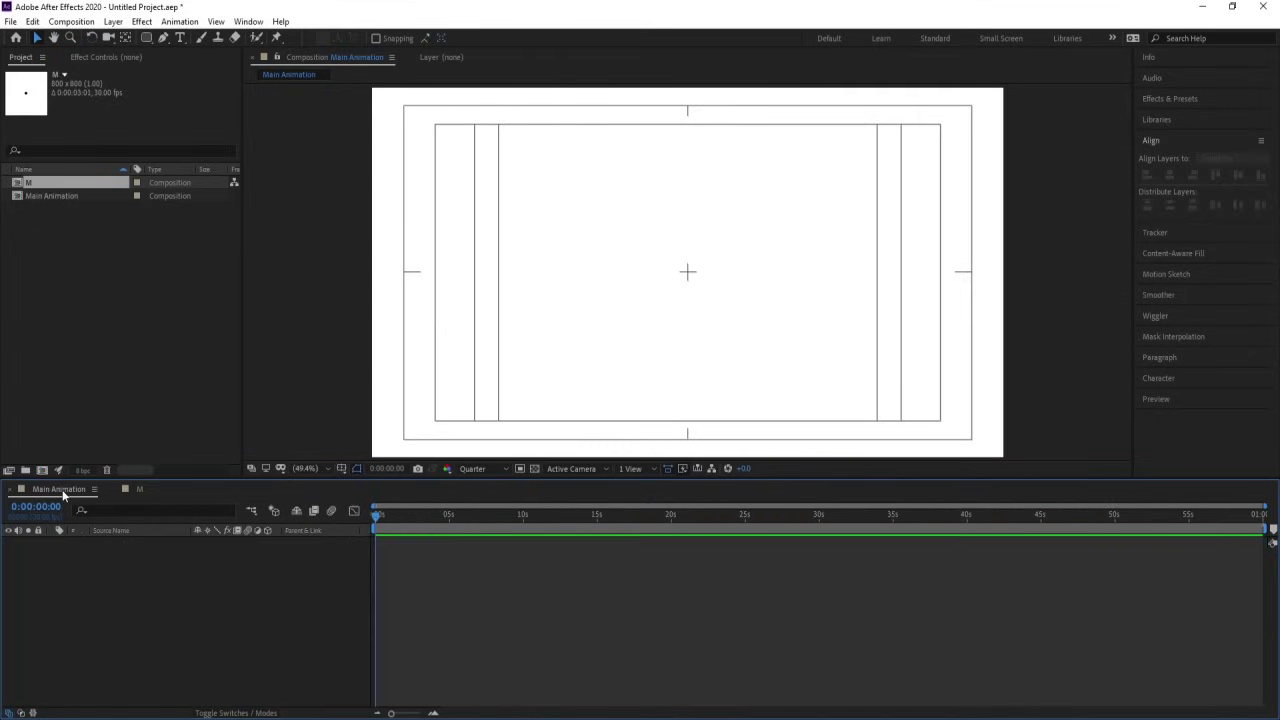
left_click_drag(30, 186, 118, 564)
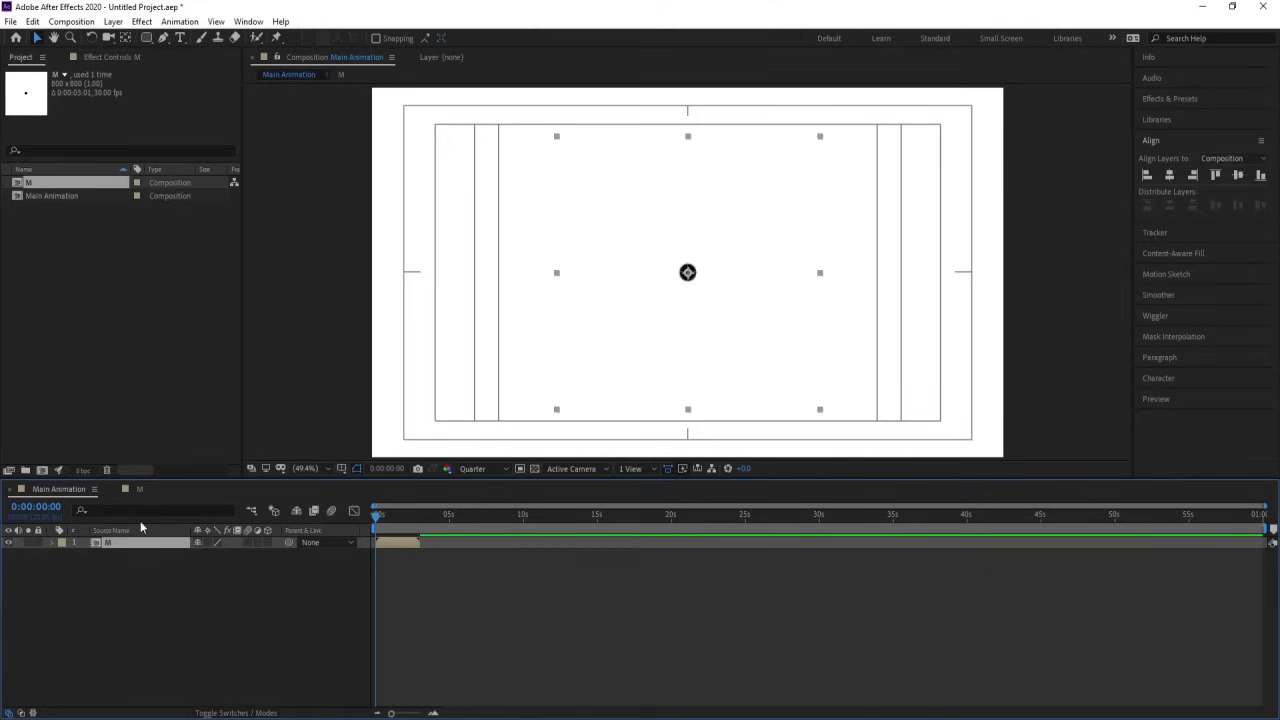
double_click(107, 542)
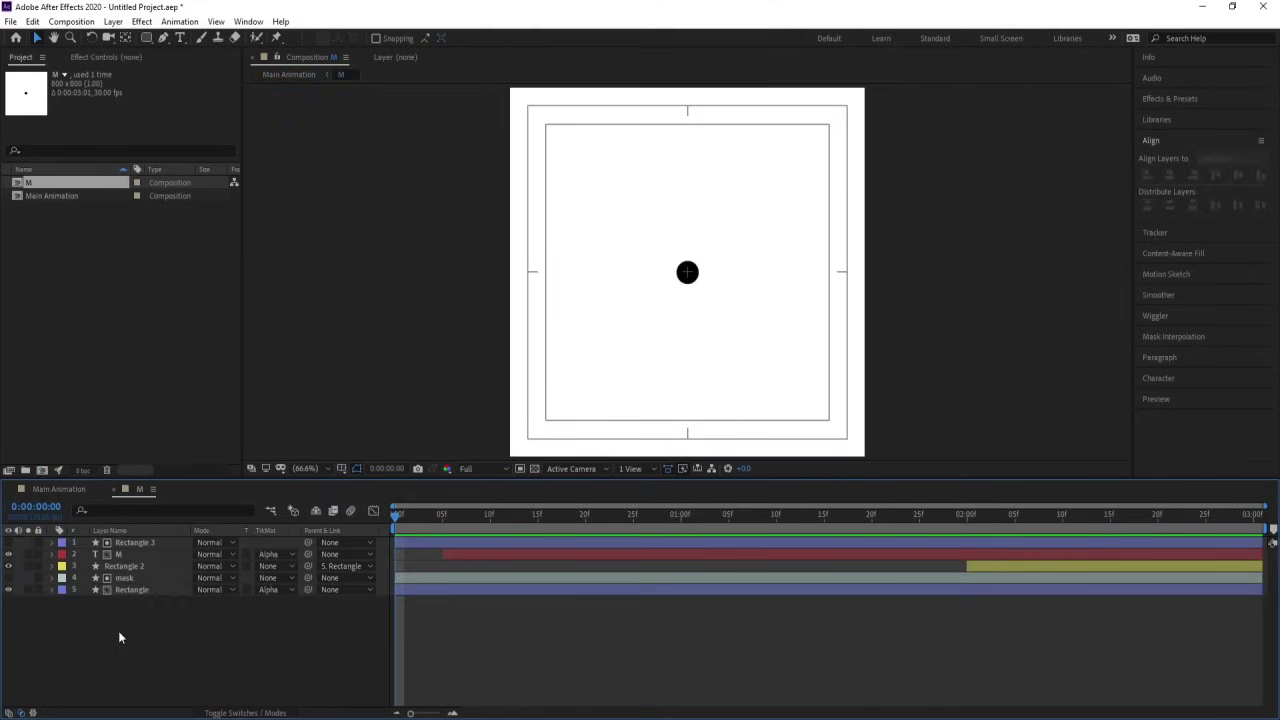
Create an 800×800 White Solid 1, move it to the bottom of the stack, and lock it
key("ctrl+y")
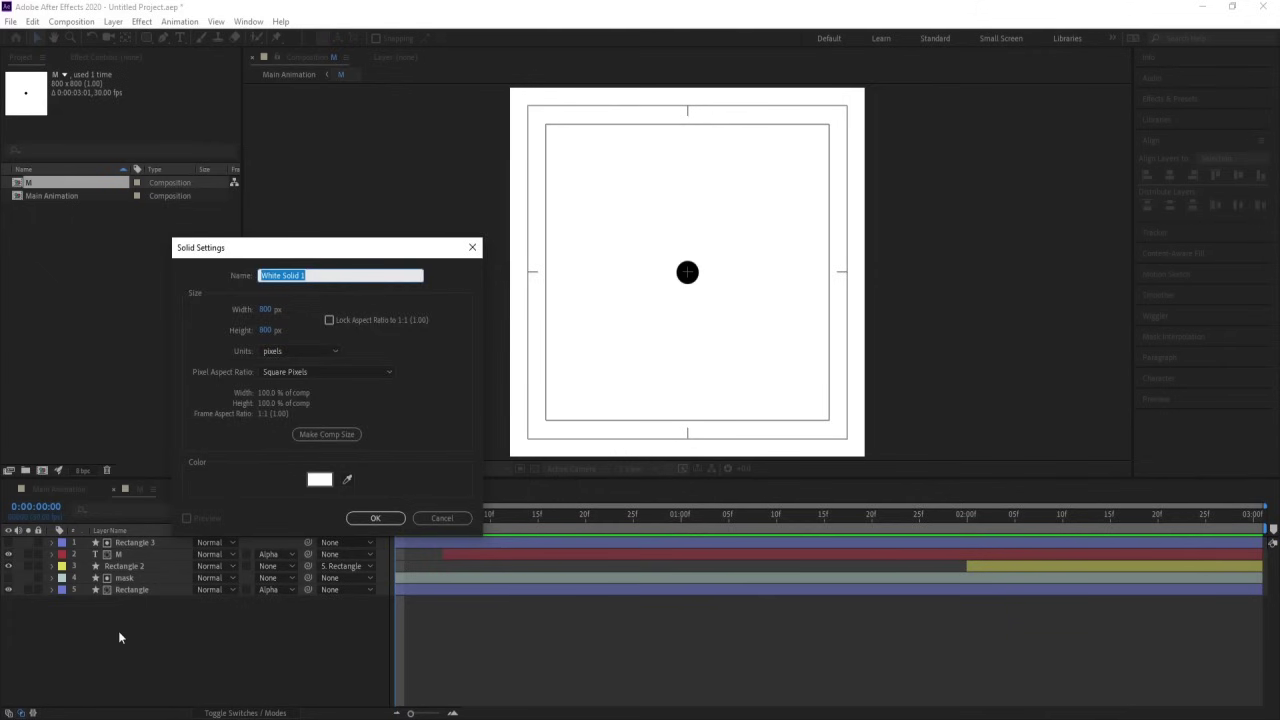
key("Return")
left_click_drag(128, 546, 138, 627)
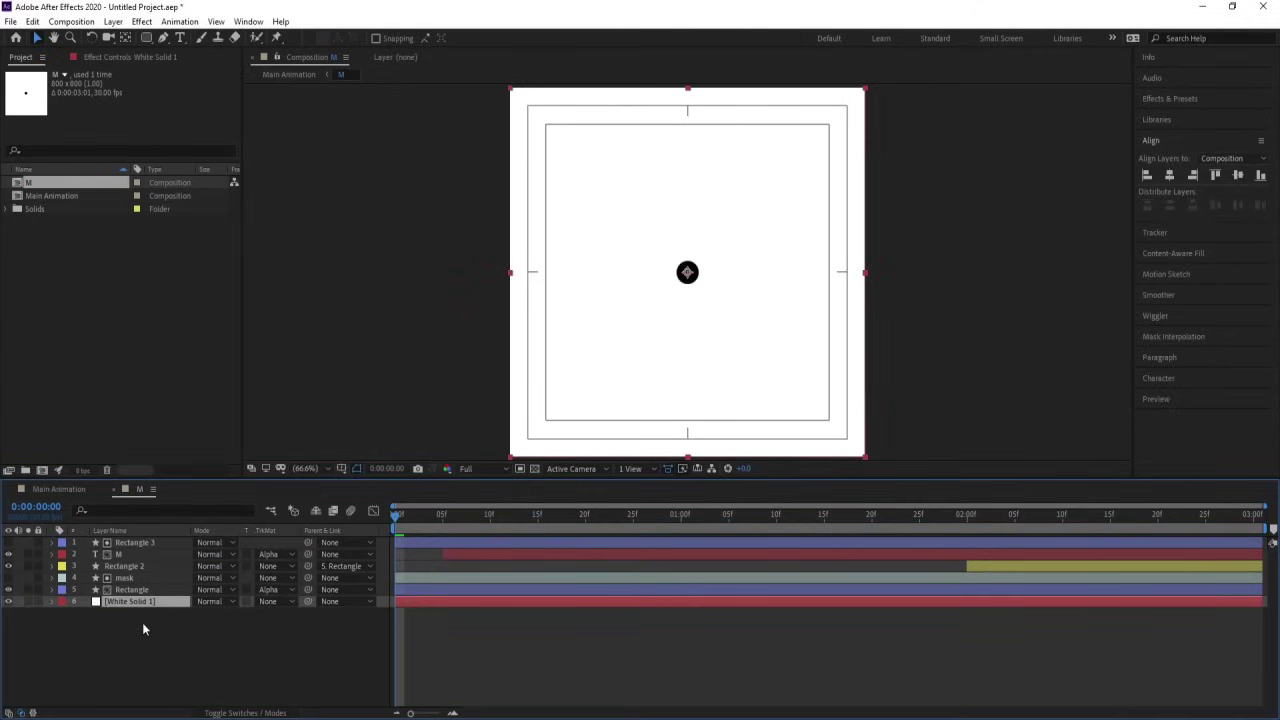
left_click(39, 601)
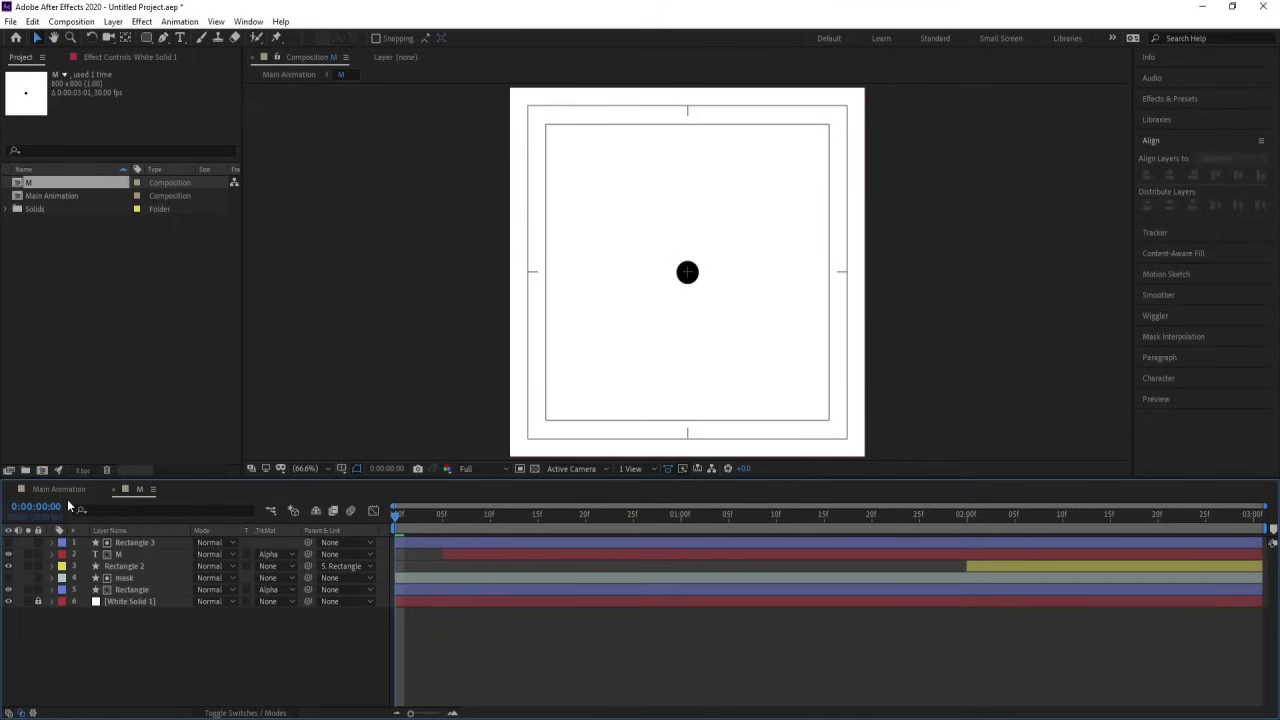
Trigger a project save, then return to the Main Animation composition
left_click(80, 589)
key("ctrl+s")
key("Escape")
left_click(72, 490)
left_click(168, 622)
Set Main Animation's background colour to pure red FF0000 in Composition Settings
key("ctrl+k")
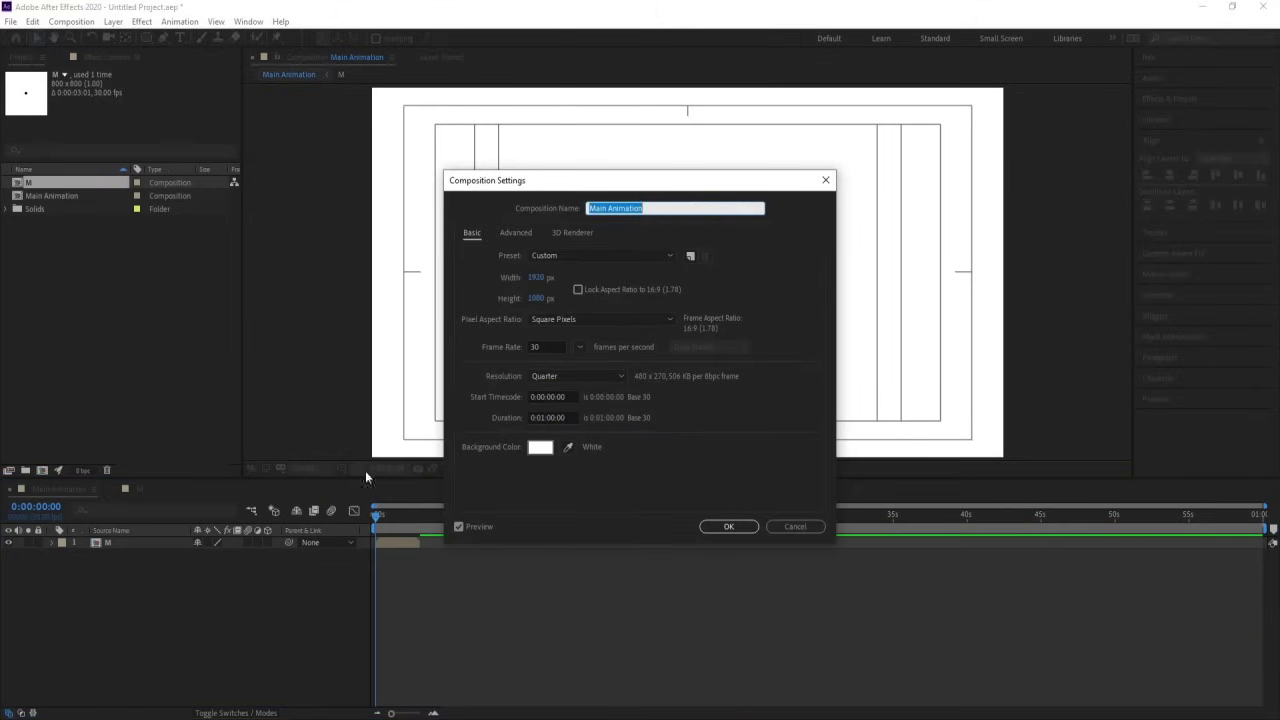
left_click(540, 447)
left_click_drag(283, 396, 388, 213)
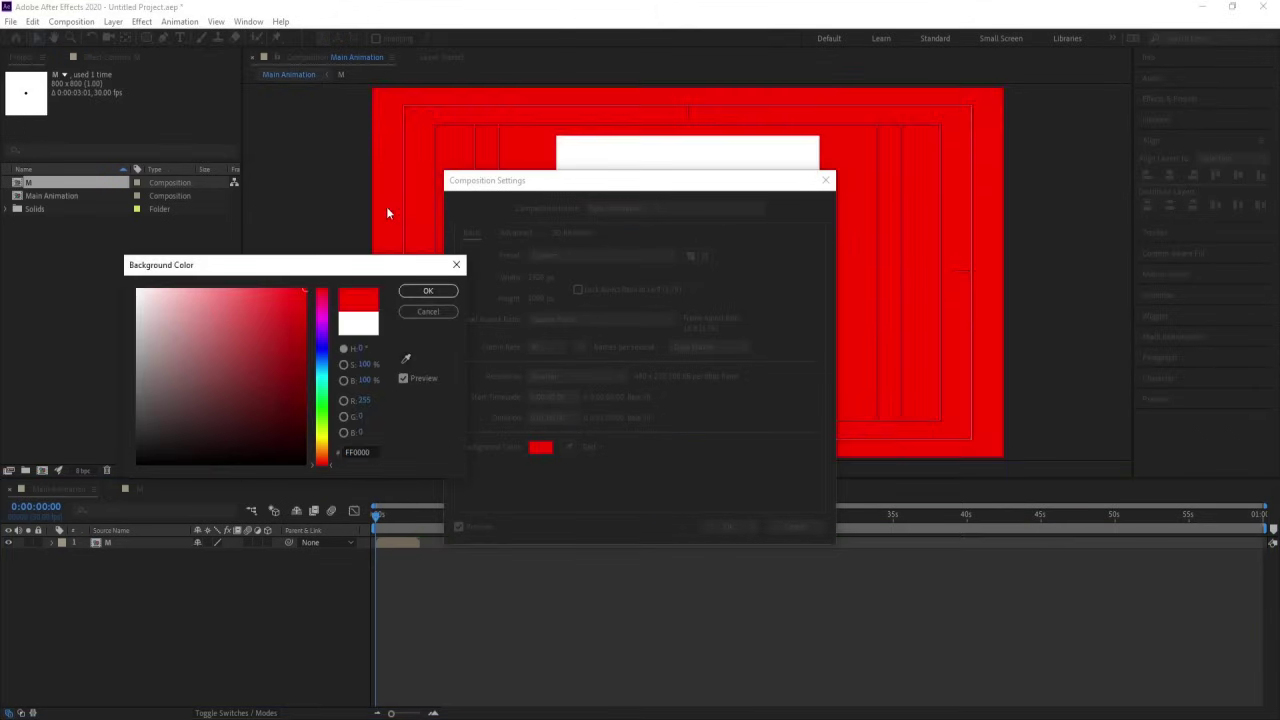
key("Return")
key("Return")
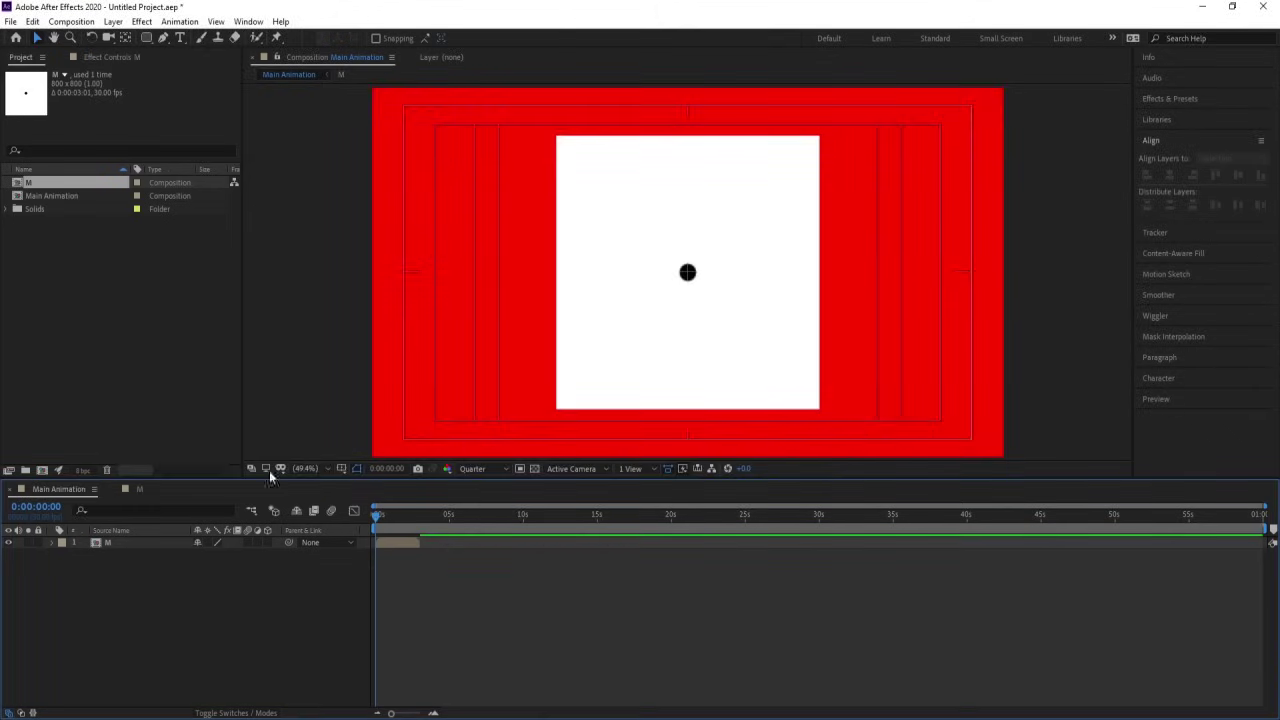
Enable time remapping on the M layer with the time indicator at 3:00
left_click(112, 543)
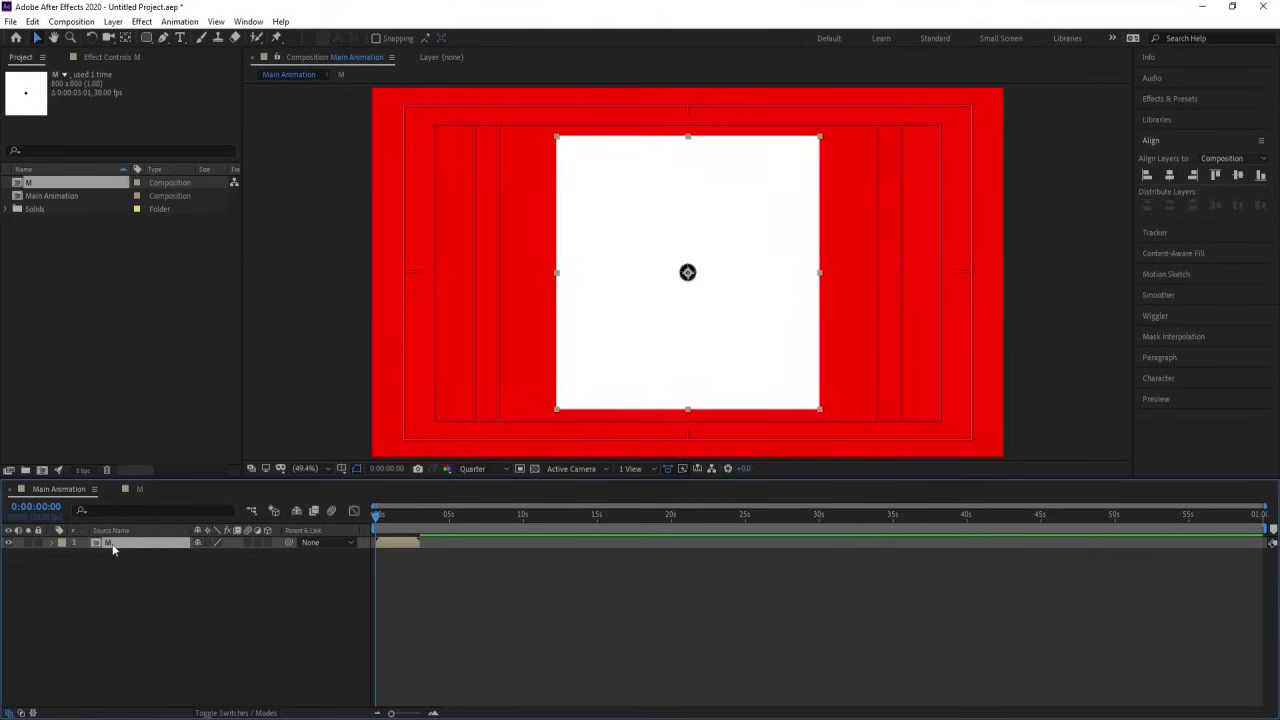
key("=")
key("=")
key("=")
left_click_drag(726, 523, 732, 523)
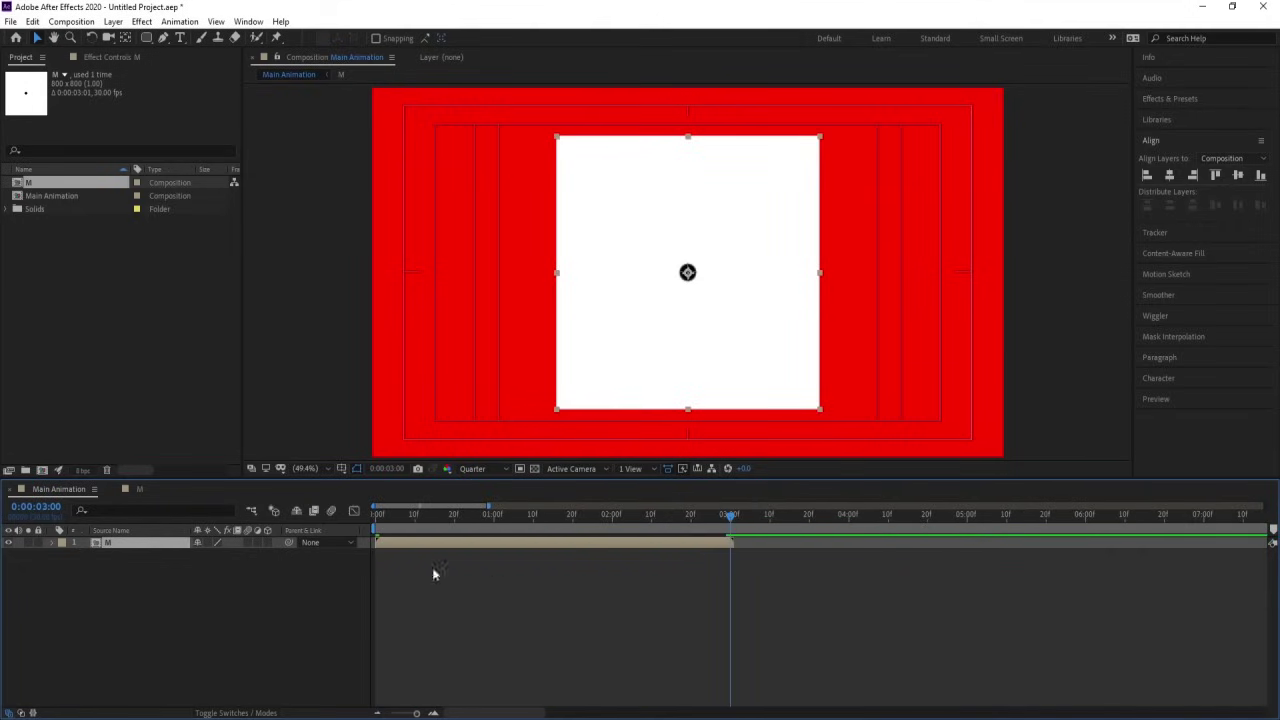
right_click(722, 545)
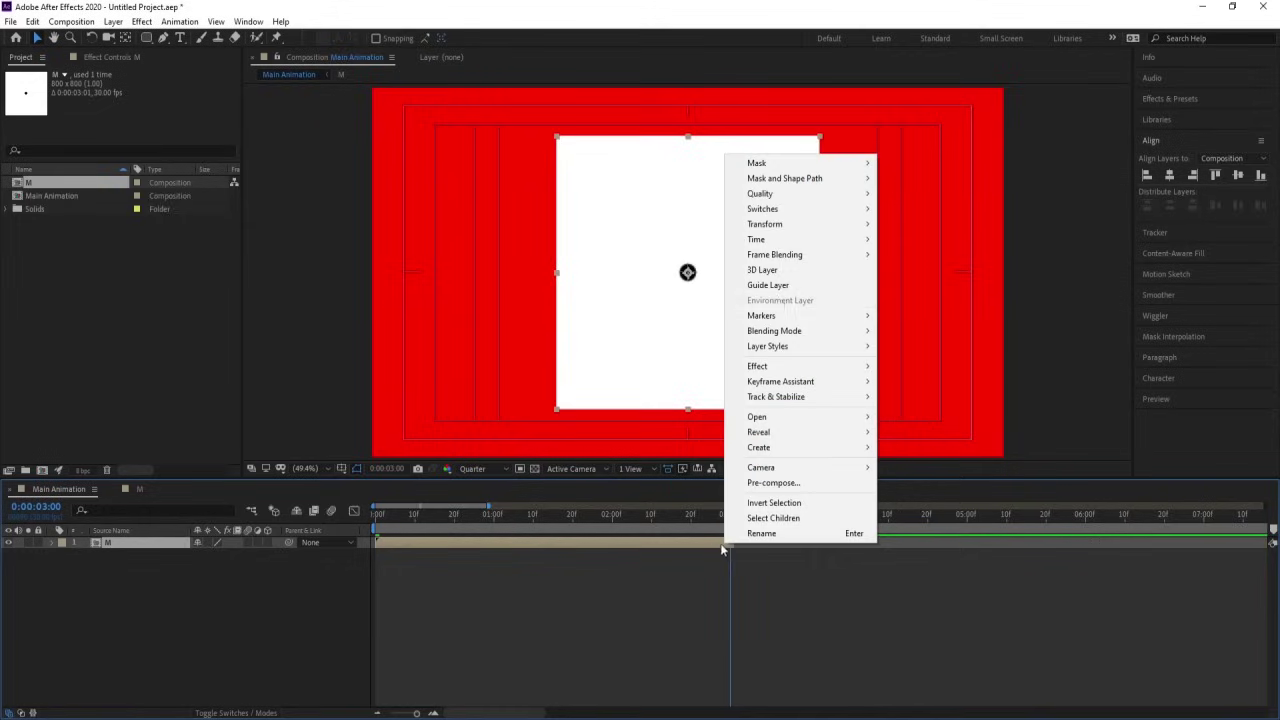
mouse_move(790, 239)
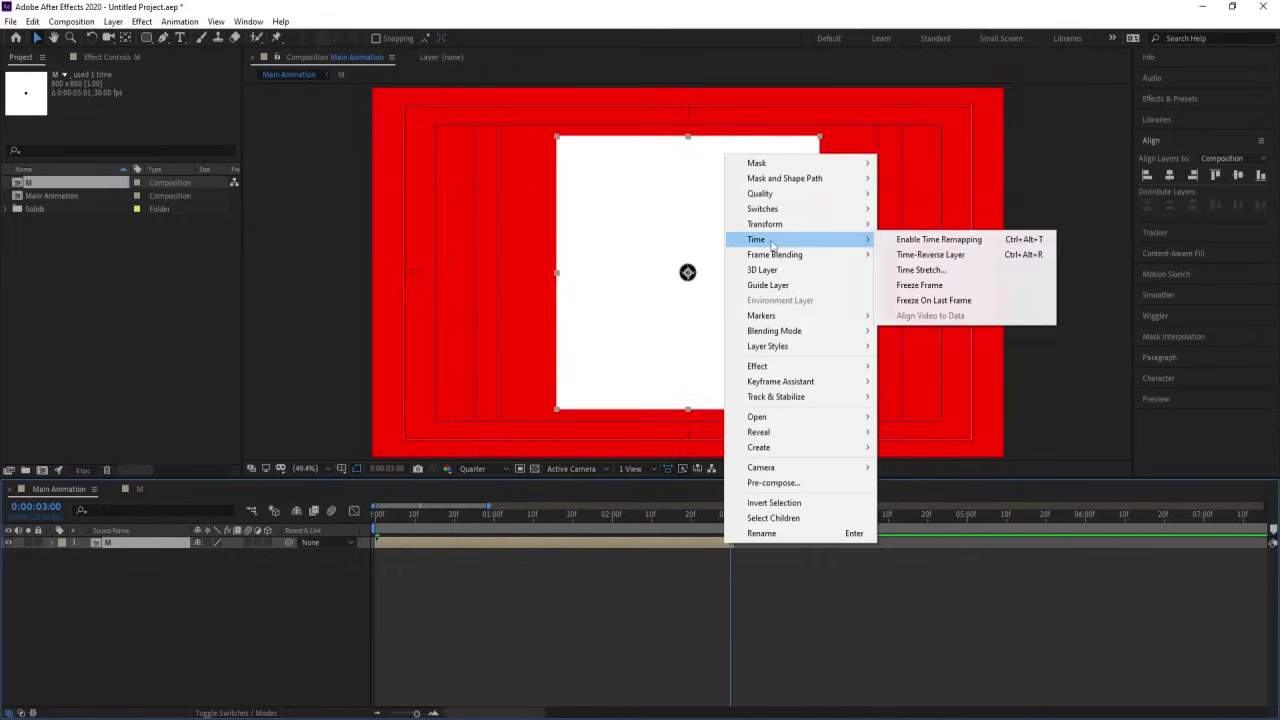
left_click(962, 244)
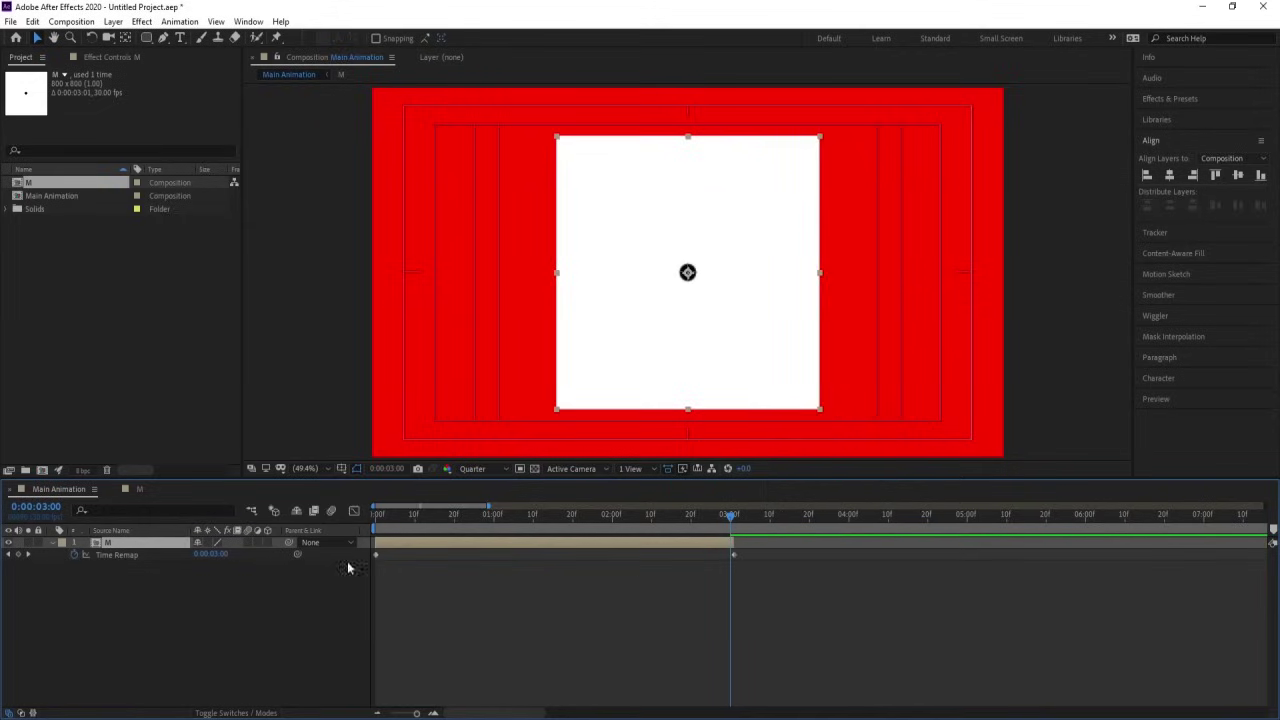
left_click(18, 555)
left_click(171, 592)
Add a loopOut() expression to M's Time Remap property
left_click(76, 555, "alt")
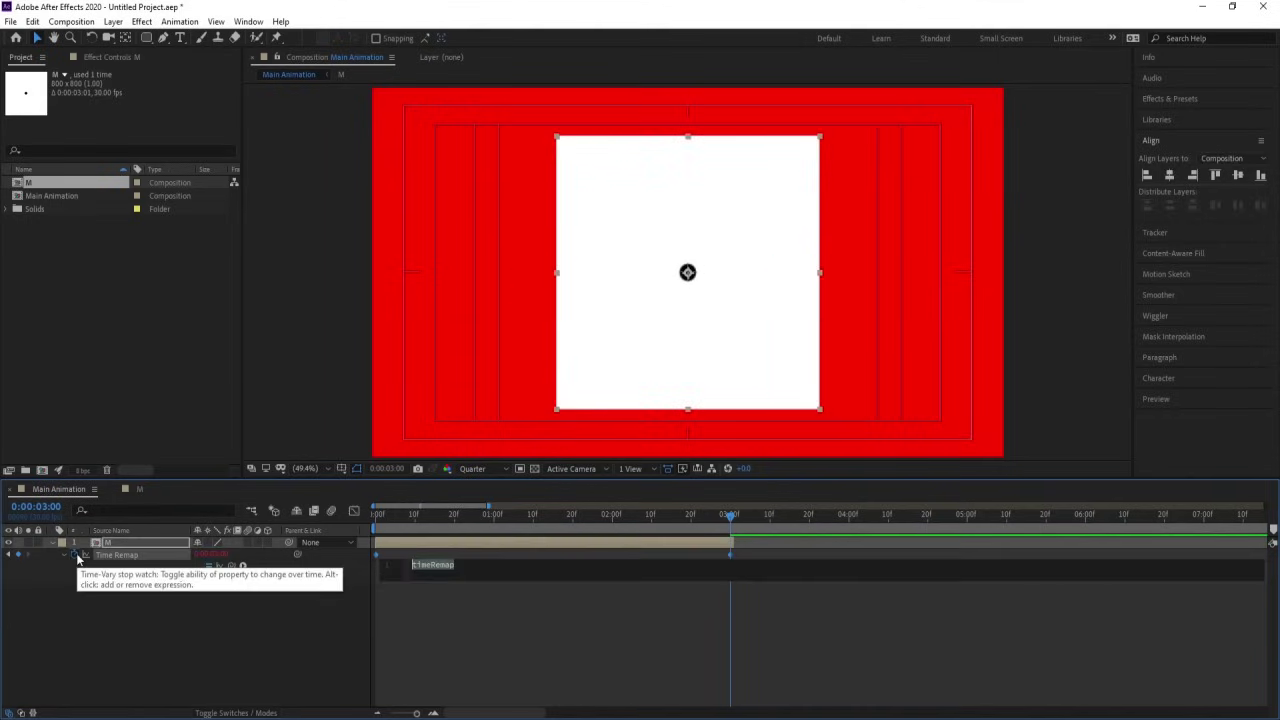
type("loop")
key("Down")
key("Down")
key("Return")
left_click(117, 608)
Extend M's layer to the composition end and preview the looping pop-in
scroll(644, 566, "down", 5)
left_click_drag(452, 545, 1208, 559)
left_click_drag(560, 516, 301, 522)
left_click(522, 583)
key("space")
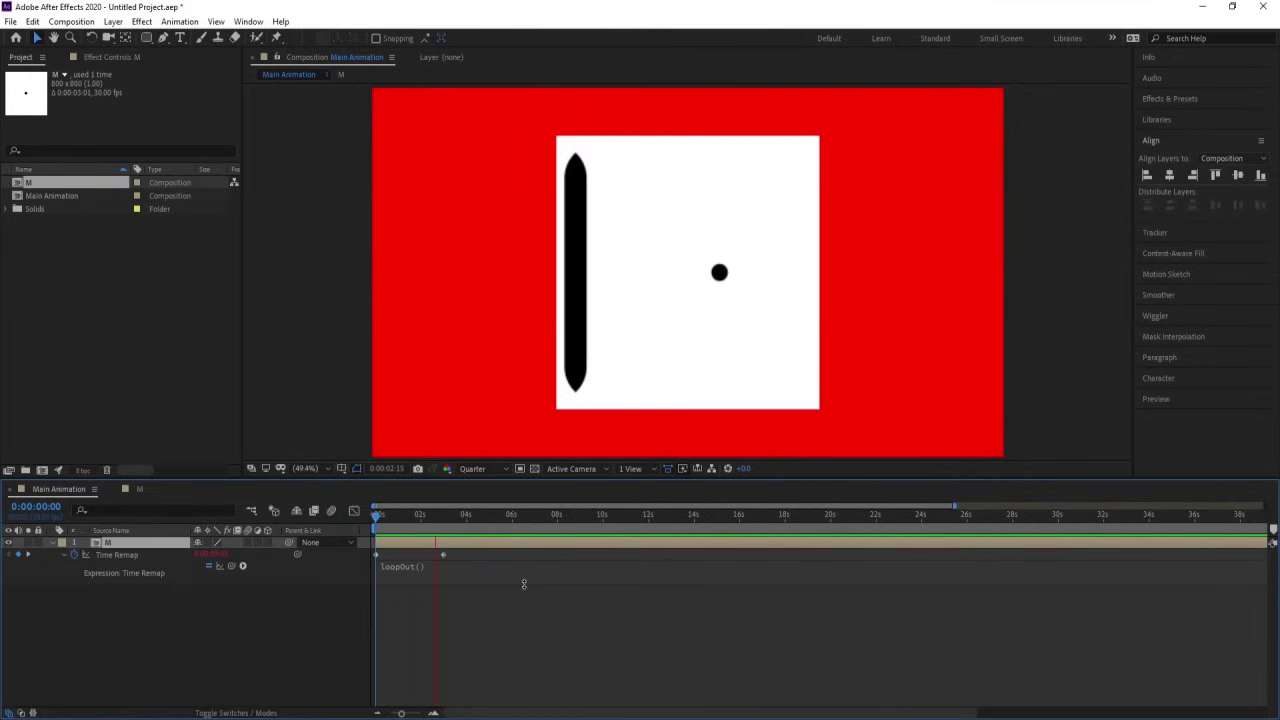
key("space")
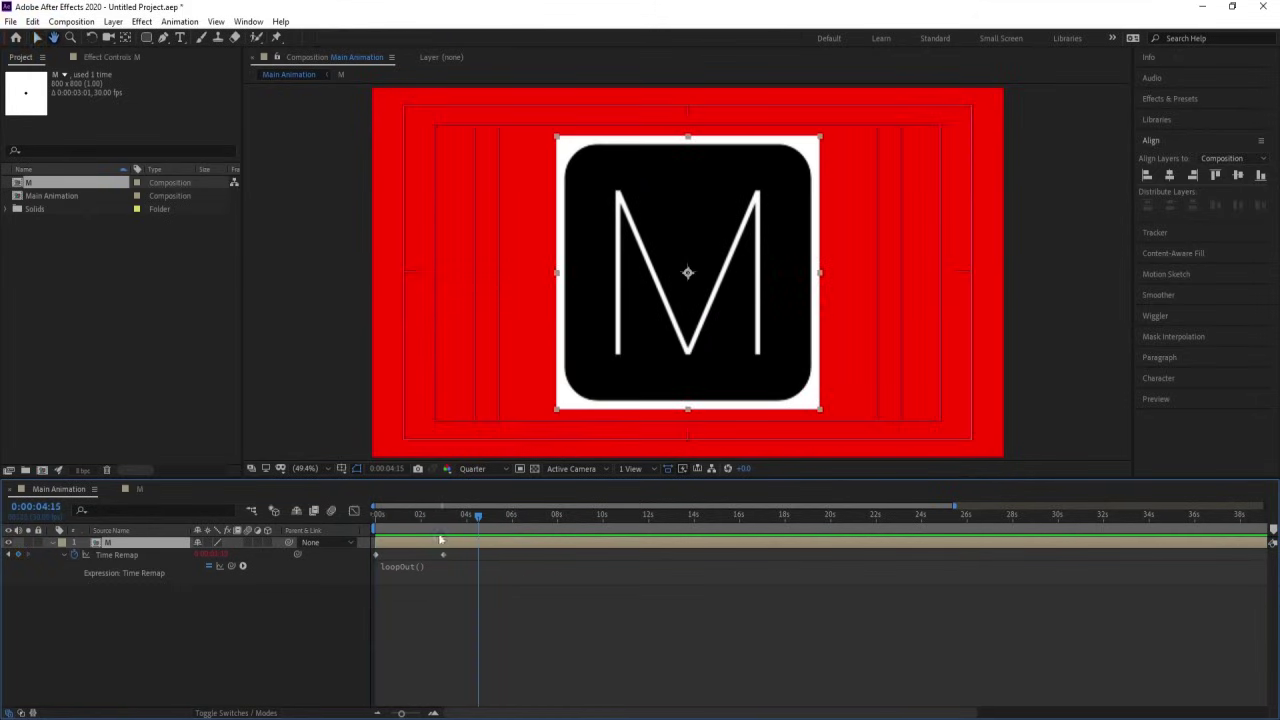
Scale the M tile down to 50% and move it leftward in the red frame
key("s")
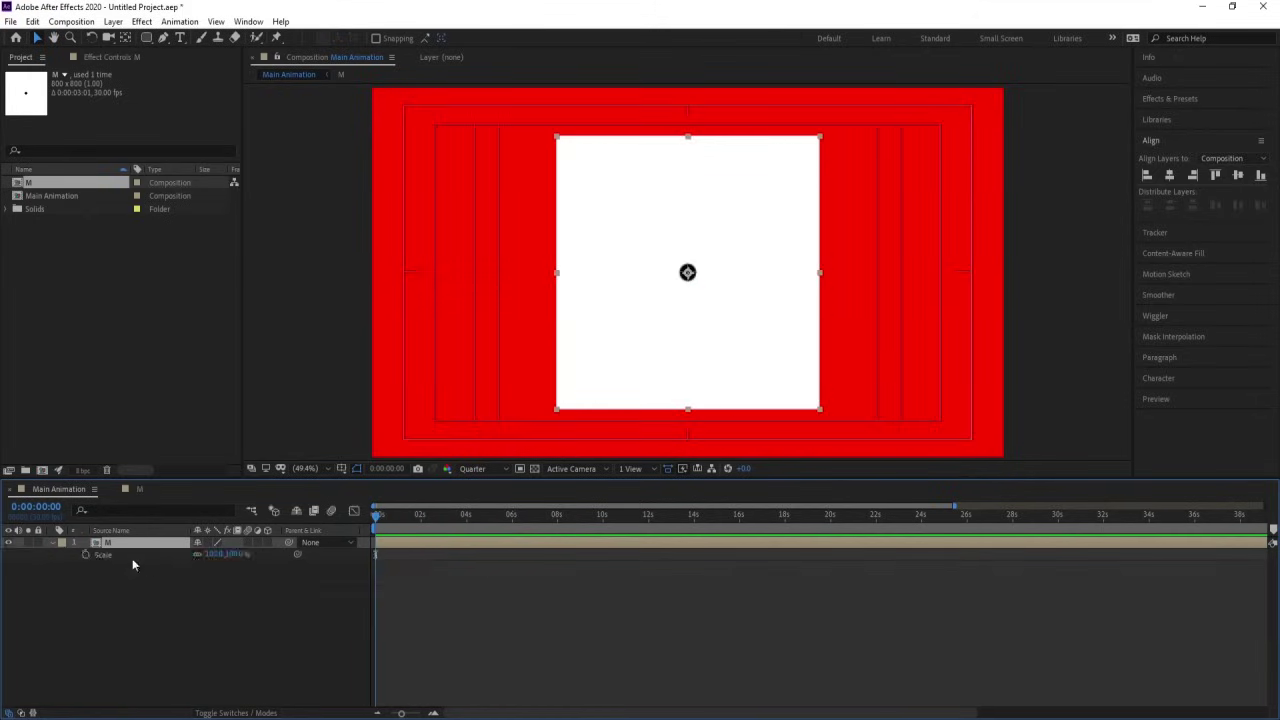
left_click_drag(214, 558, 190, 556)
left_click(208, 556)
type("50")
key("Return")
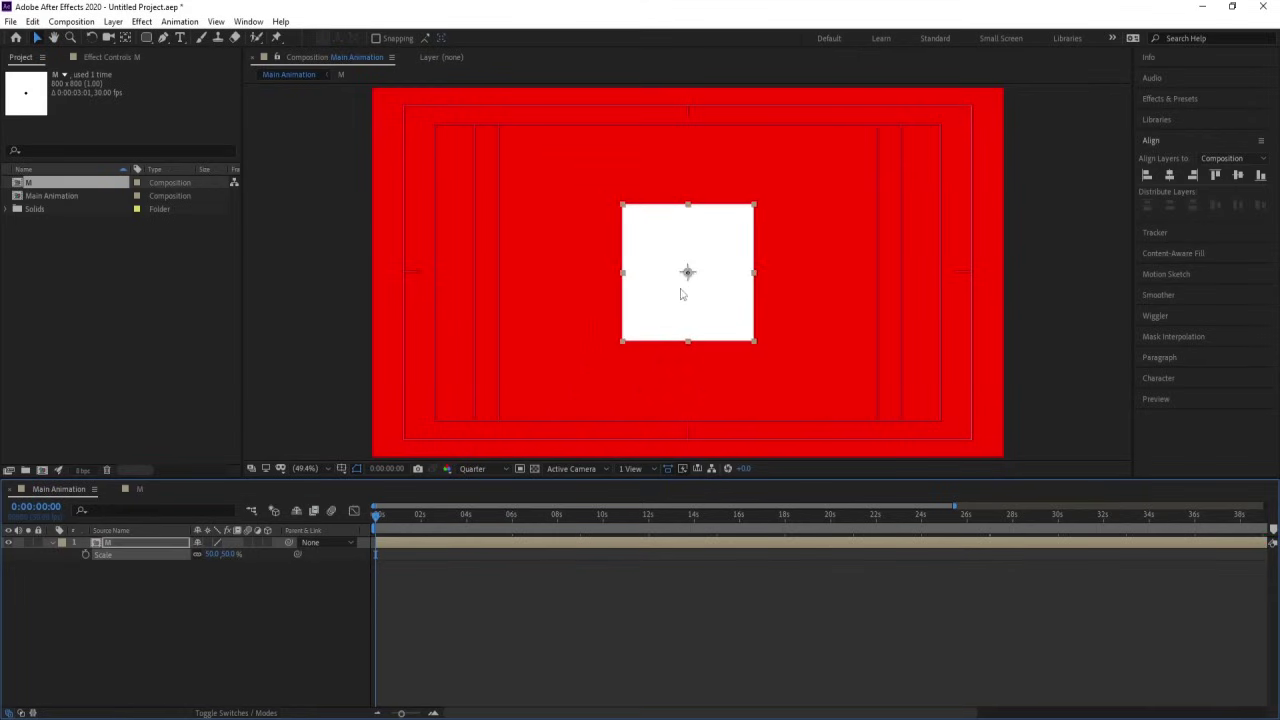
left_click_drag(680, 293, 552, 297)
key("Num_Lock")
Reduce the M tile to 40% scale and push it flush with the frame's left edge
left_click(213, 556)
type("40")
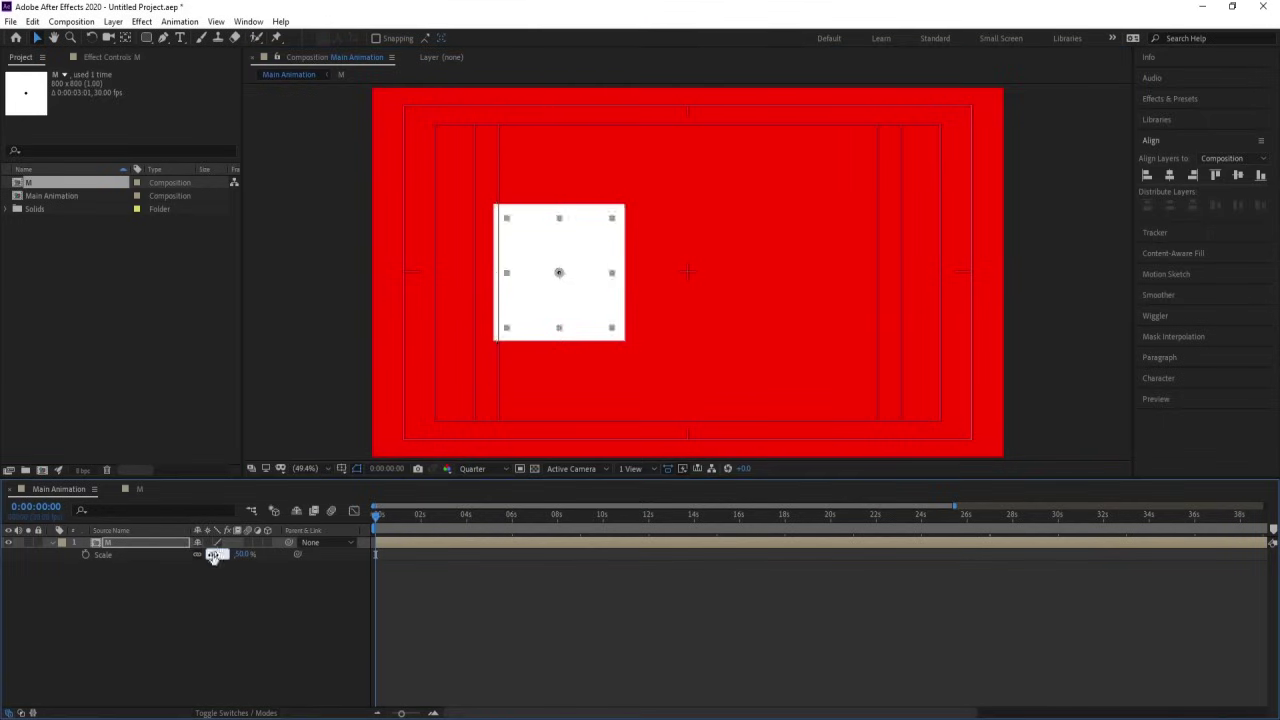
key("Return")
left_click_drag(569, 308, 453, 308)
key("space")
key("space")
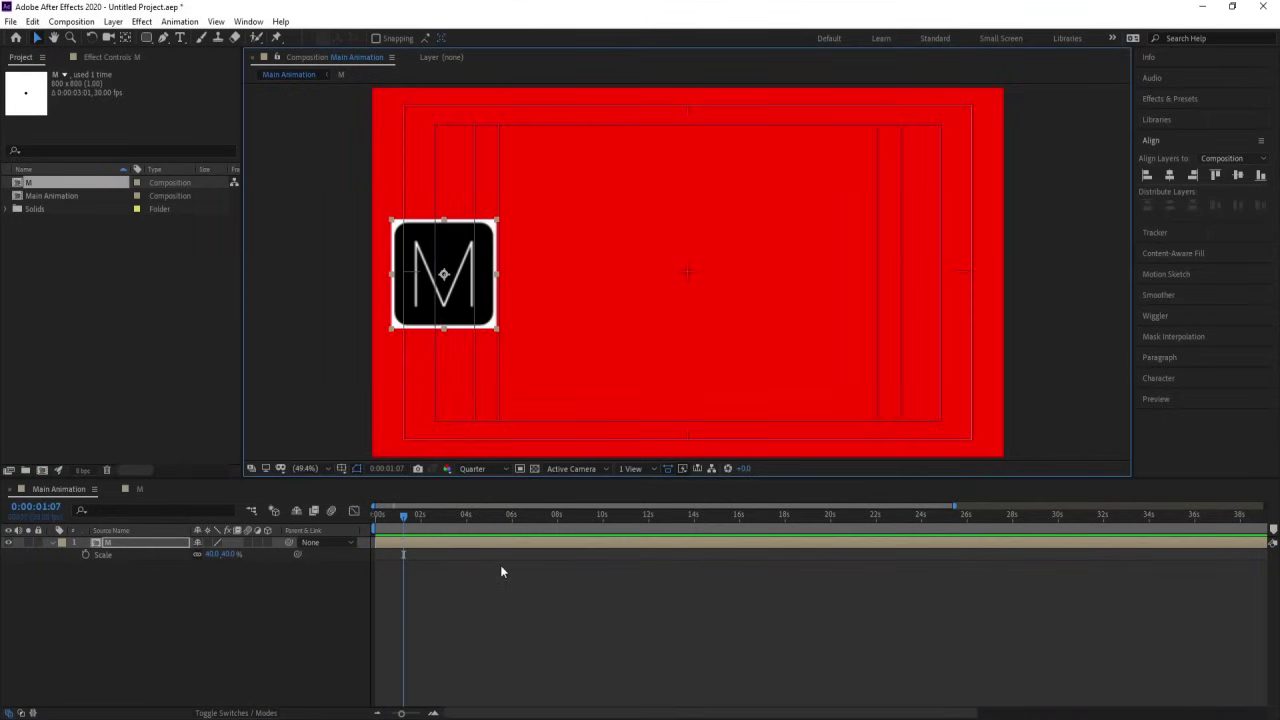
left_click_drag(426, 295, 409, 294)
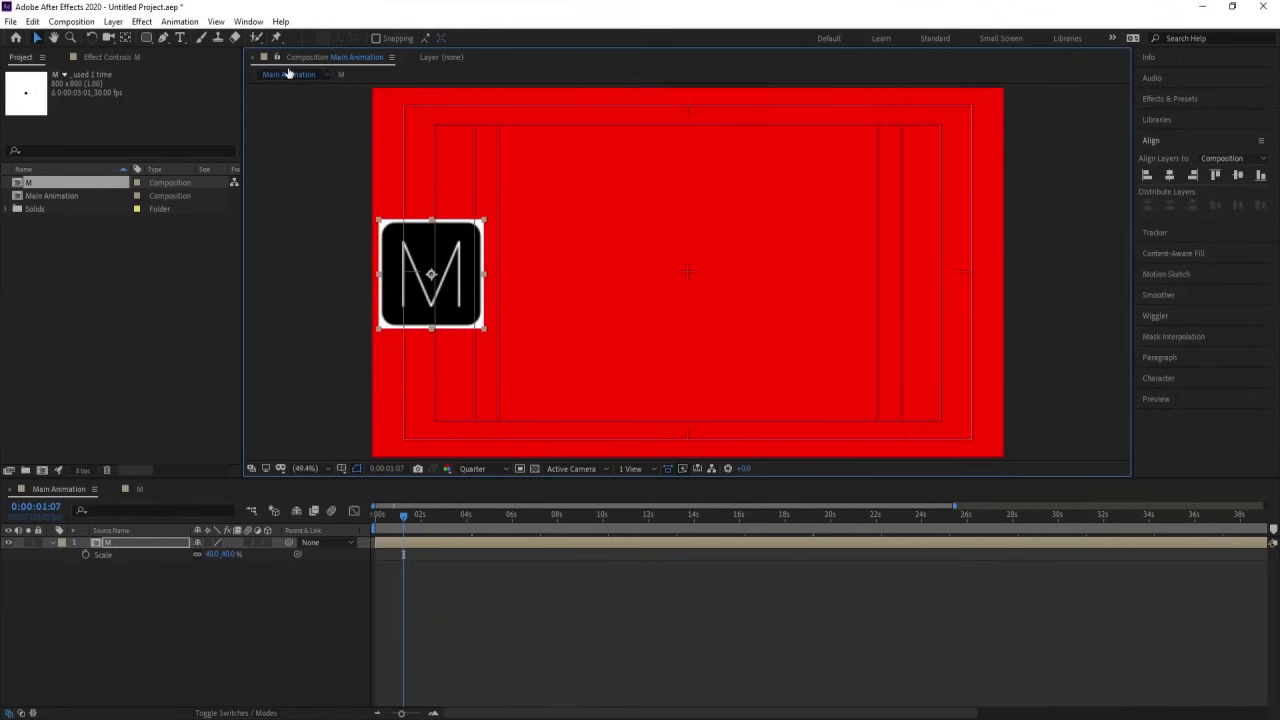
Turn on snapping and duplicate the M tile, placing each copy right beside the previous one
left_click(376, 38)
left_click(132, 585)
left_click(108, 543)
key("ctrl+d")
left_click_drag(392, 282, 922, 278)
key("ctrl+d")
key("ctrl+d")
key("ctrl+d")
key("ctrl+d")
Select all six M tiles and shift the row slightly left to center it in the frame
left_click(460, 275)
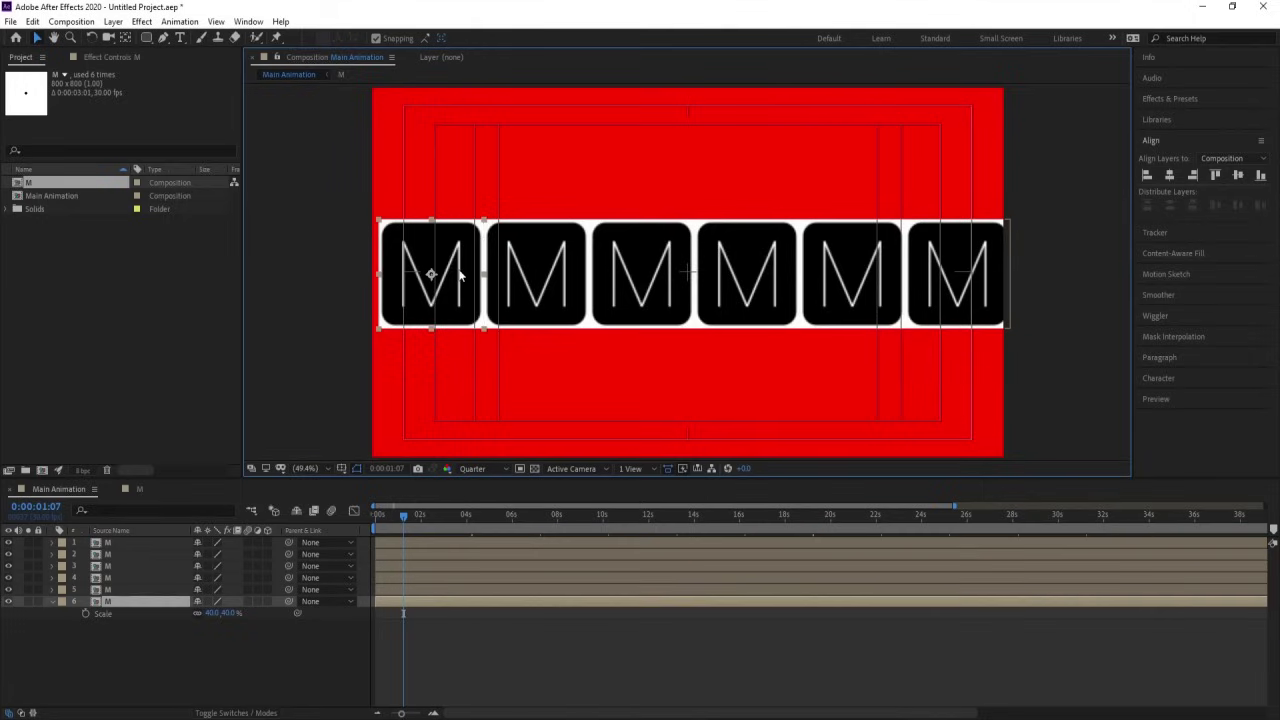
left_click(531, 273)
left_click(673, 277)
left_click(746, 278)
left_click(850, 310)
left_click(935, 335)
key("ctrl+a")
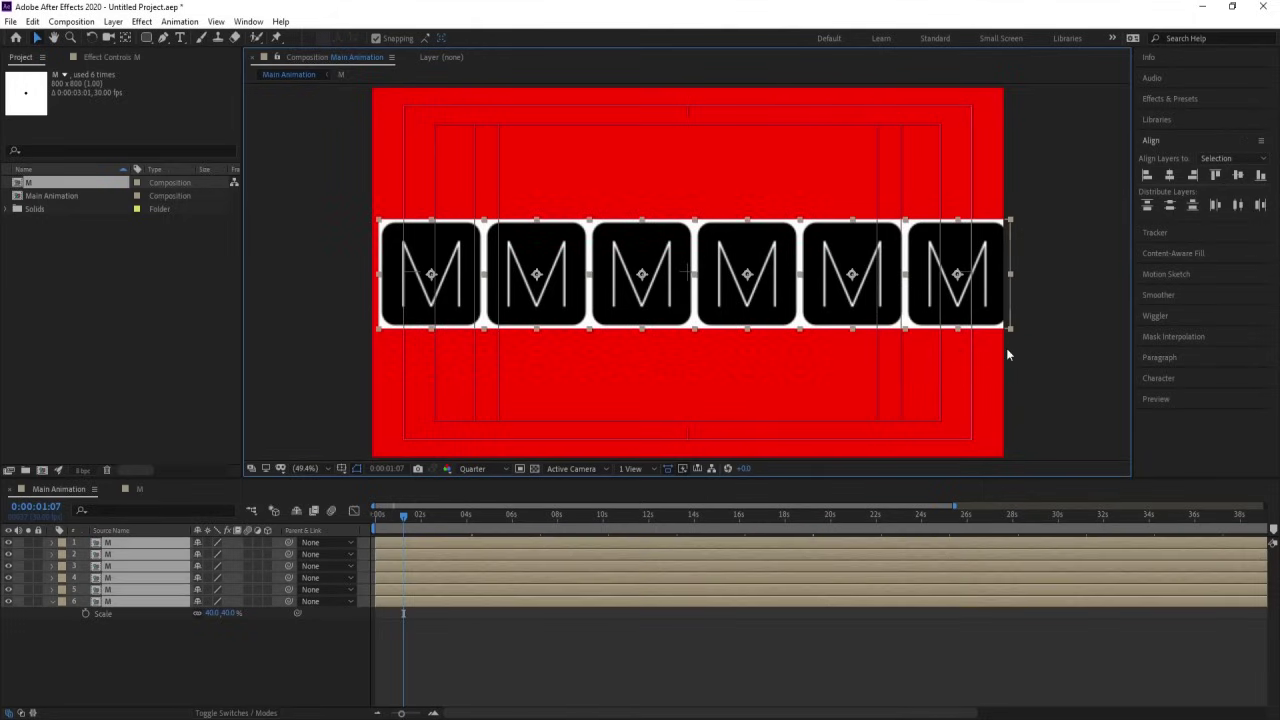
left_click_drag(972, 312, 967, 314)
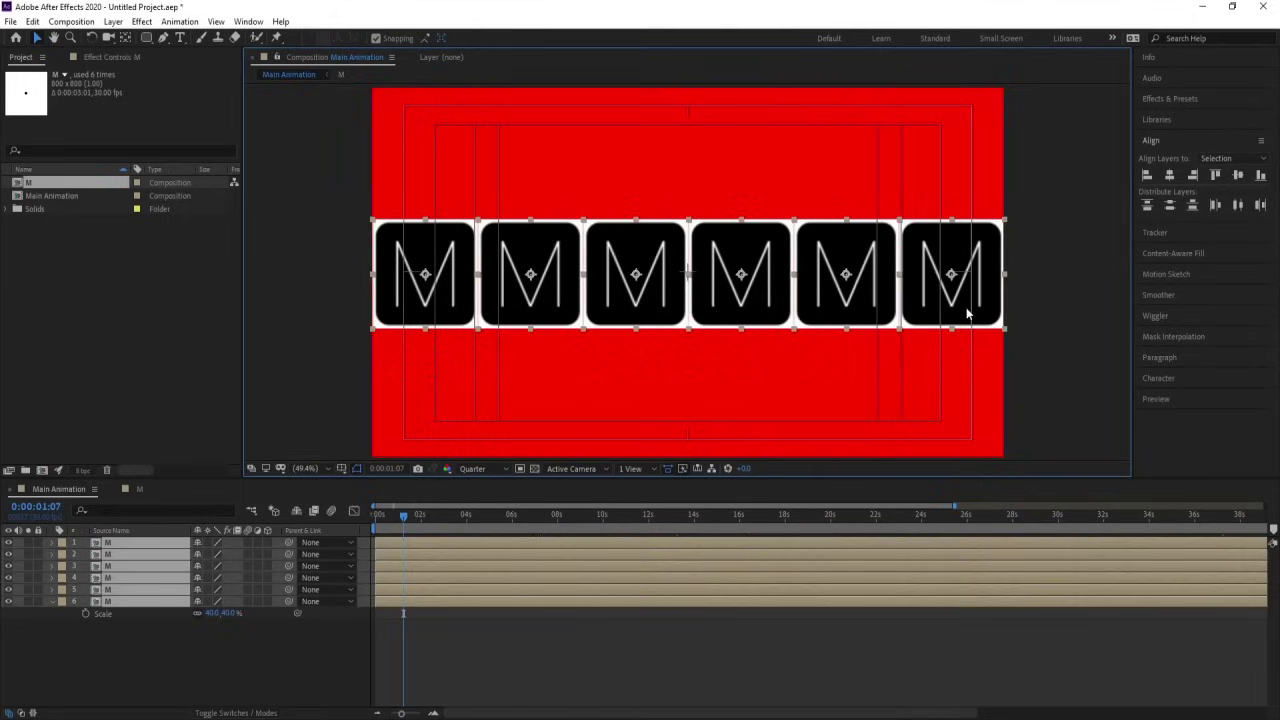
left_click(1062, 338)
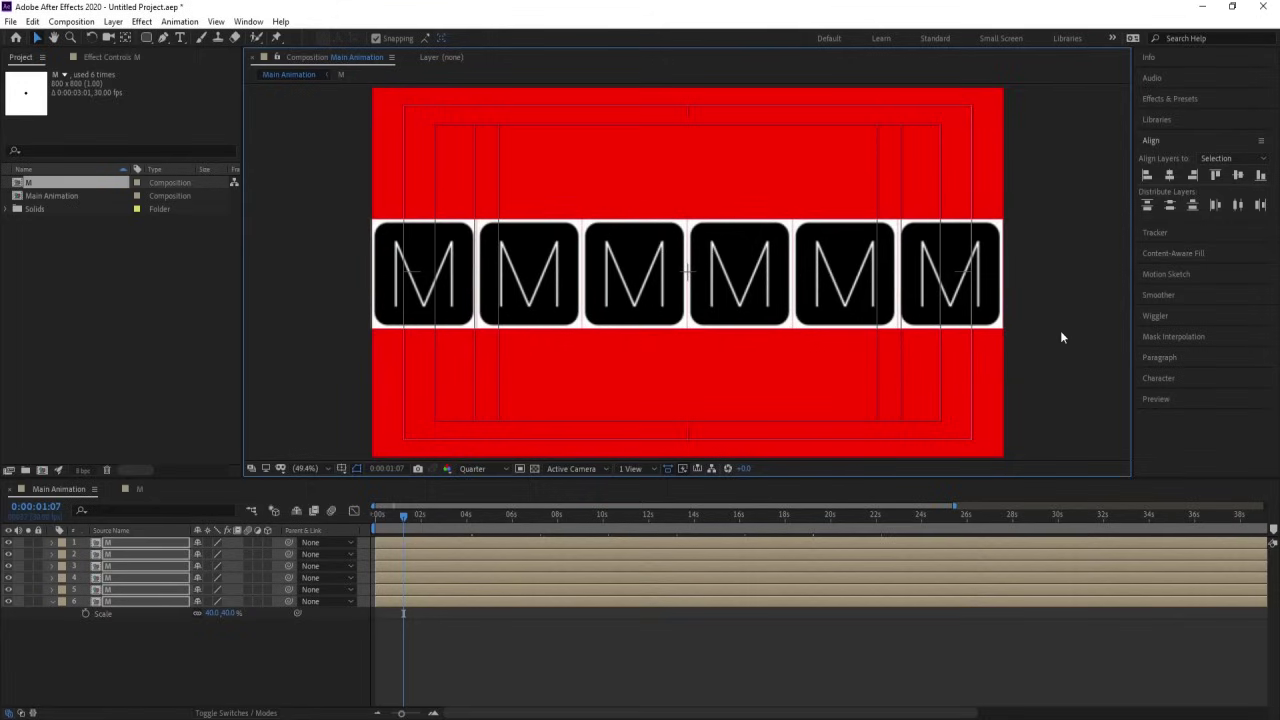
left_click(47, 186)
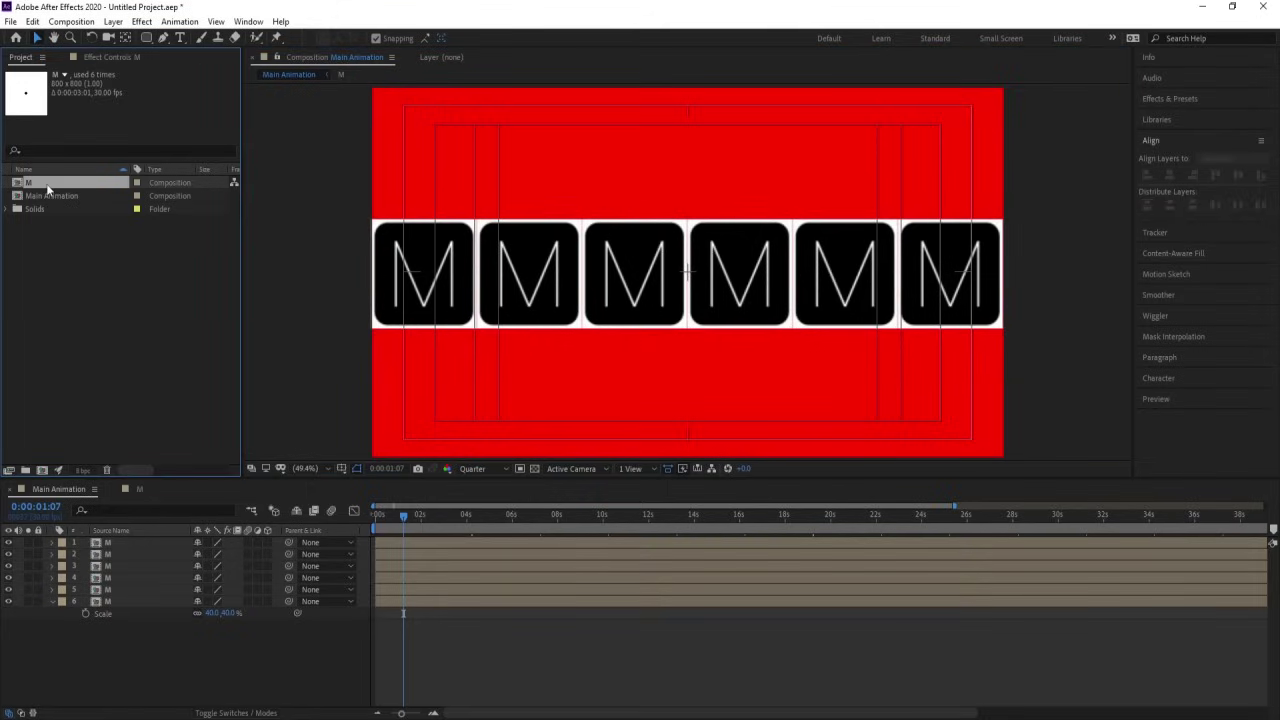
Duplicate the M composition as 'O' and change its letter to O
key("ctrl+d")
key("Return")
type("O")
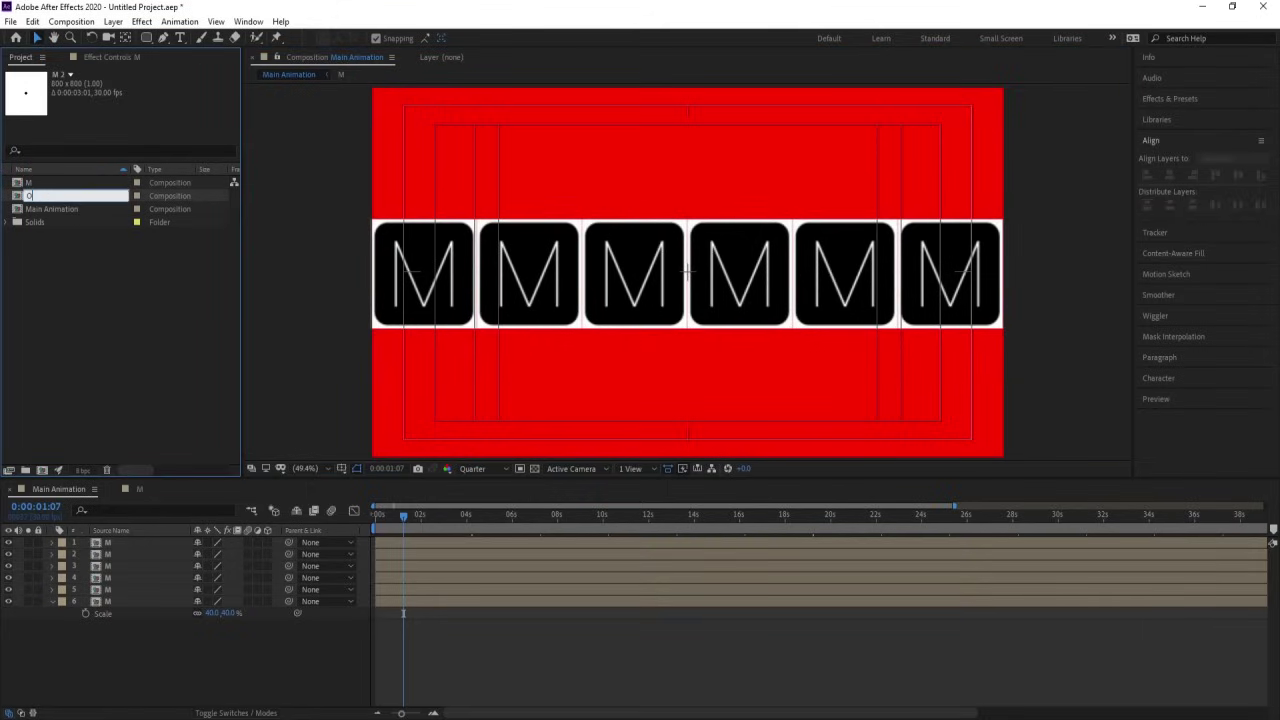
key("Return")
double_click(40, 211)
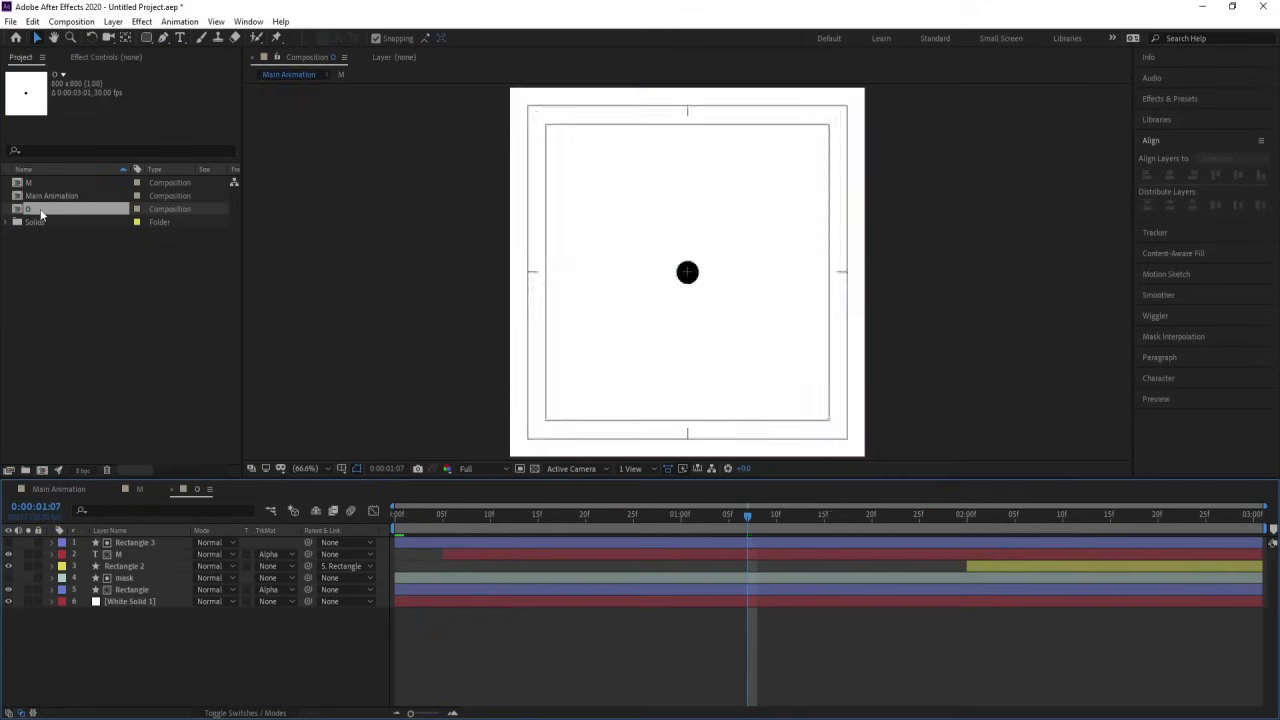
left_click(132, 555)
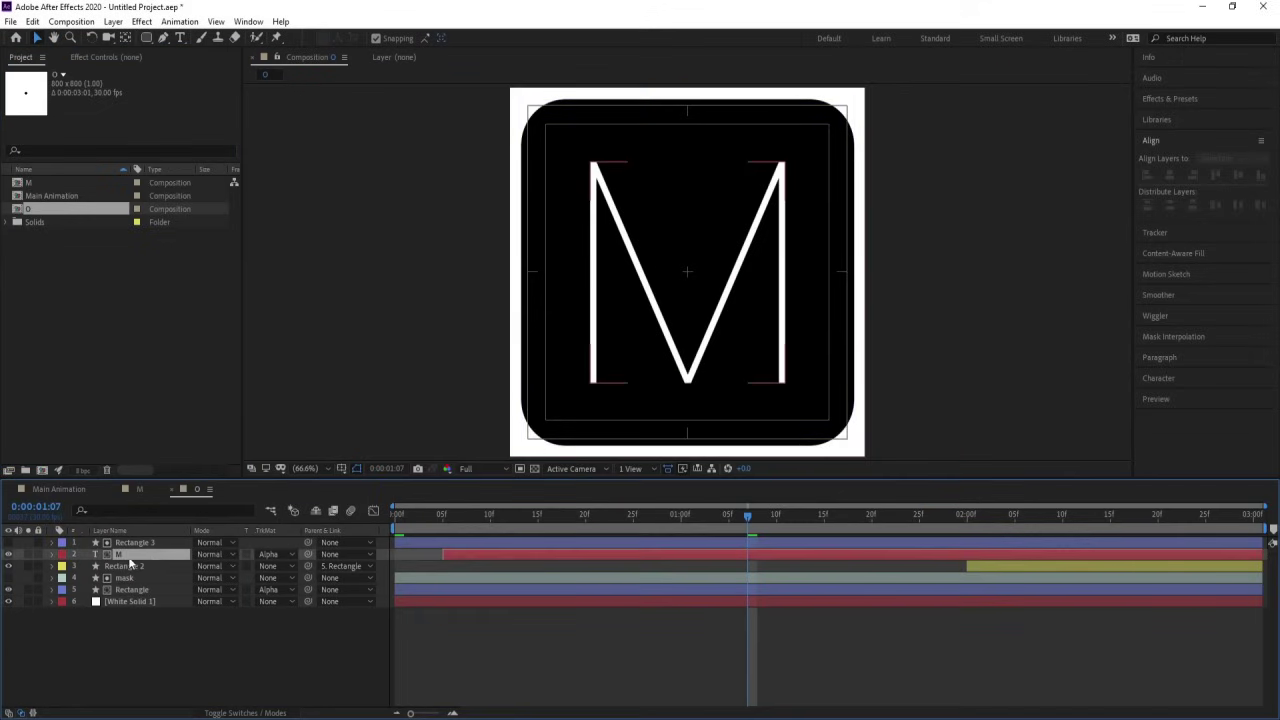
key("ctrl+t")
double_click(668, 330)
type("O")
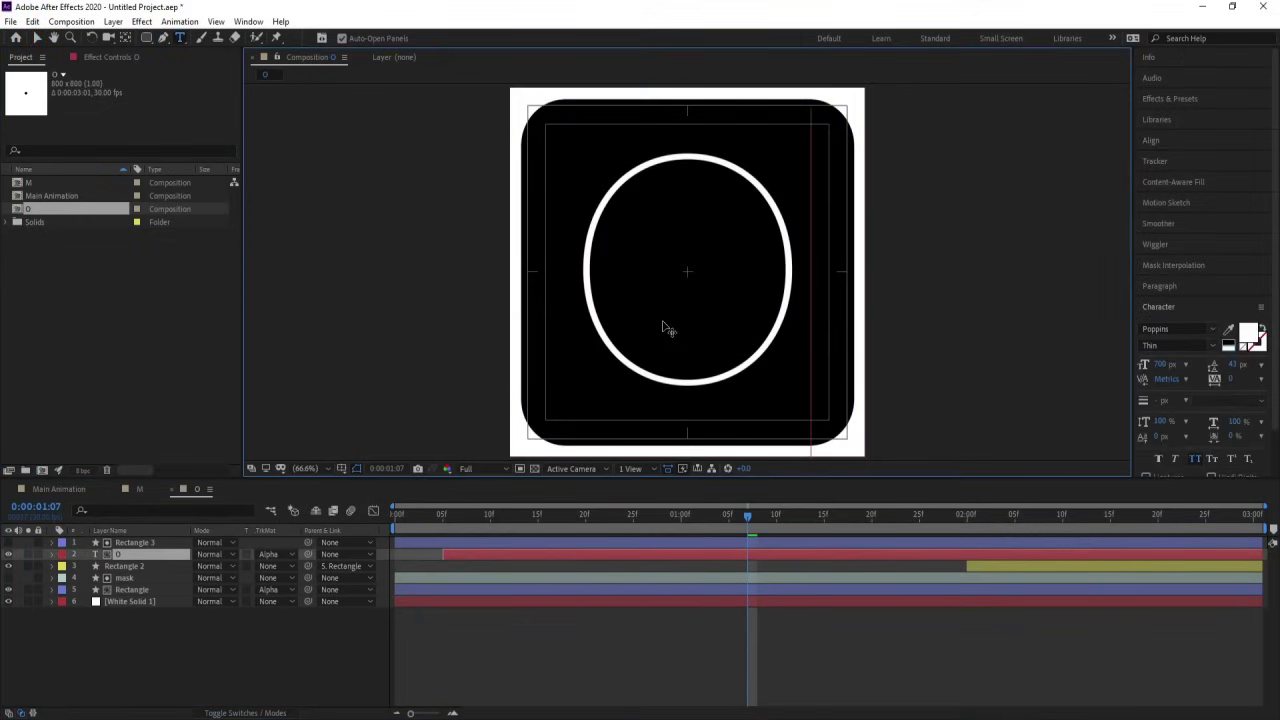
left_click(134, 653)
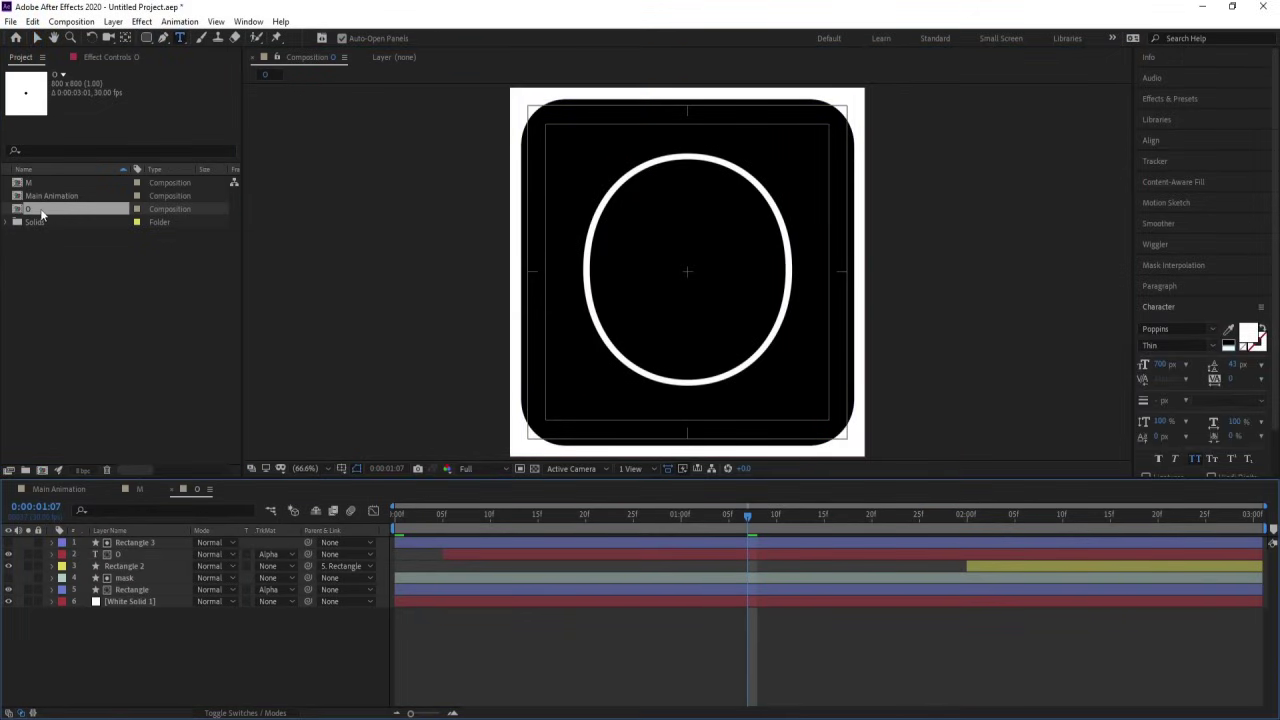
Duplicate the O composition as 'T' and change its letter to T
key("ctrl+d")
key("Return")
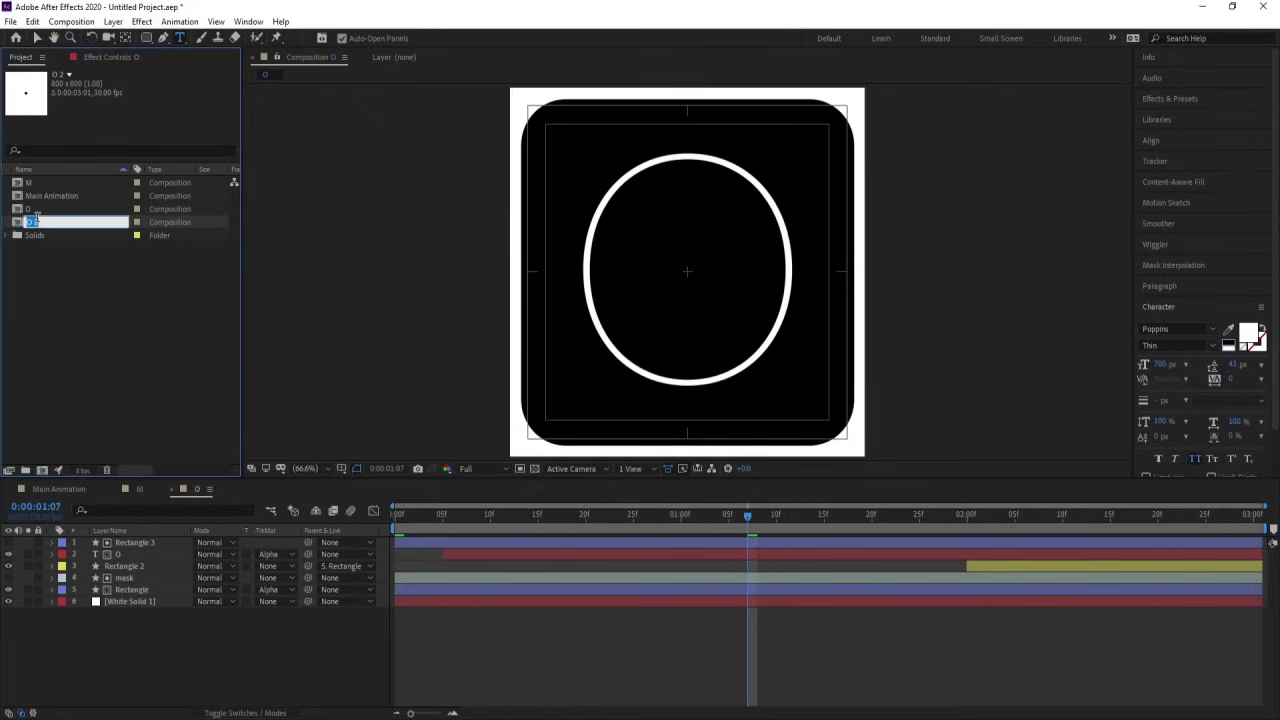
type("T")
key("Return")
double_click(38, 236)
double_click(694, 306)
type("T")
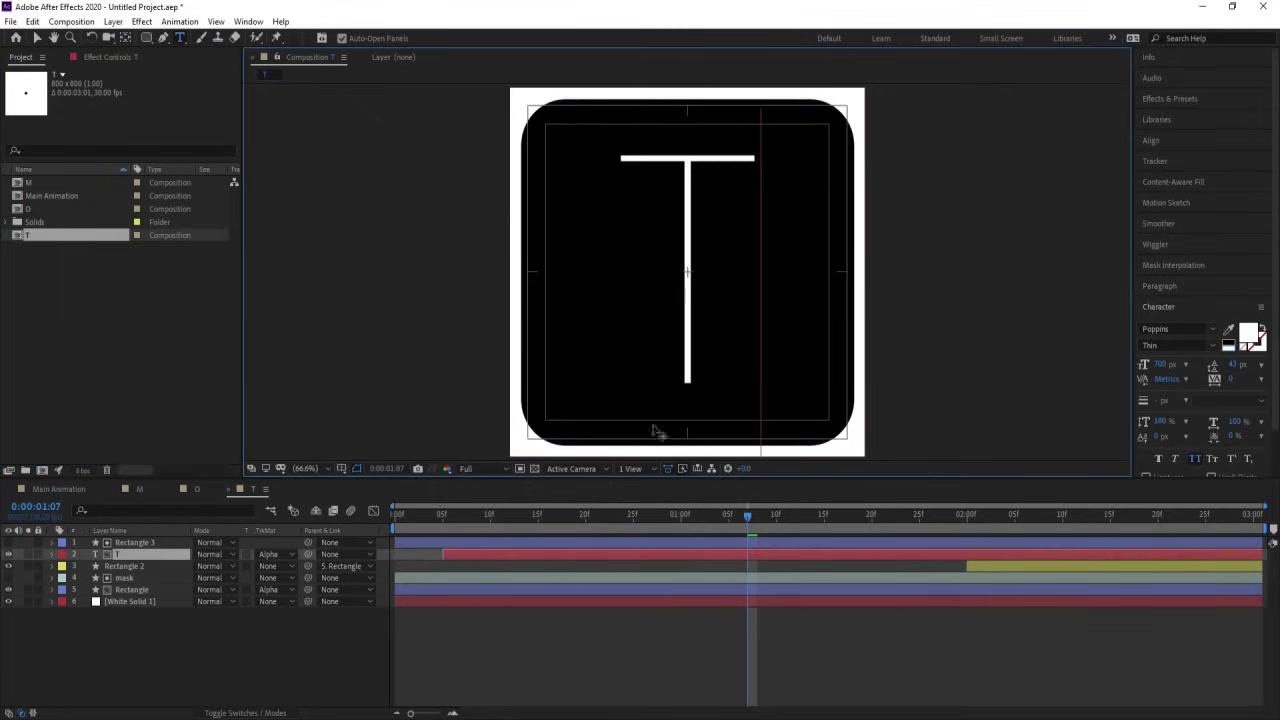
left_click(228, 651)
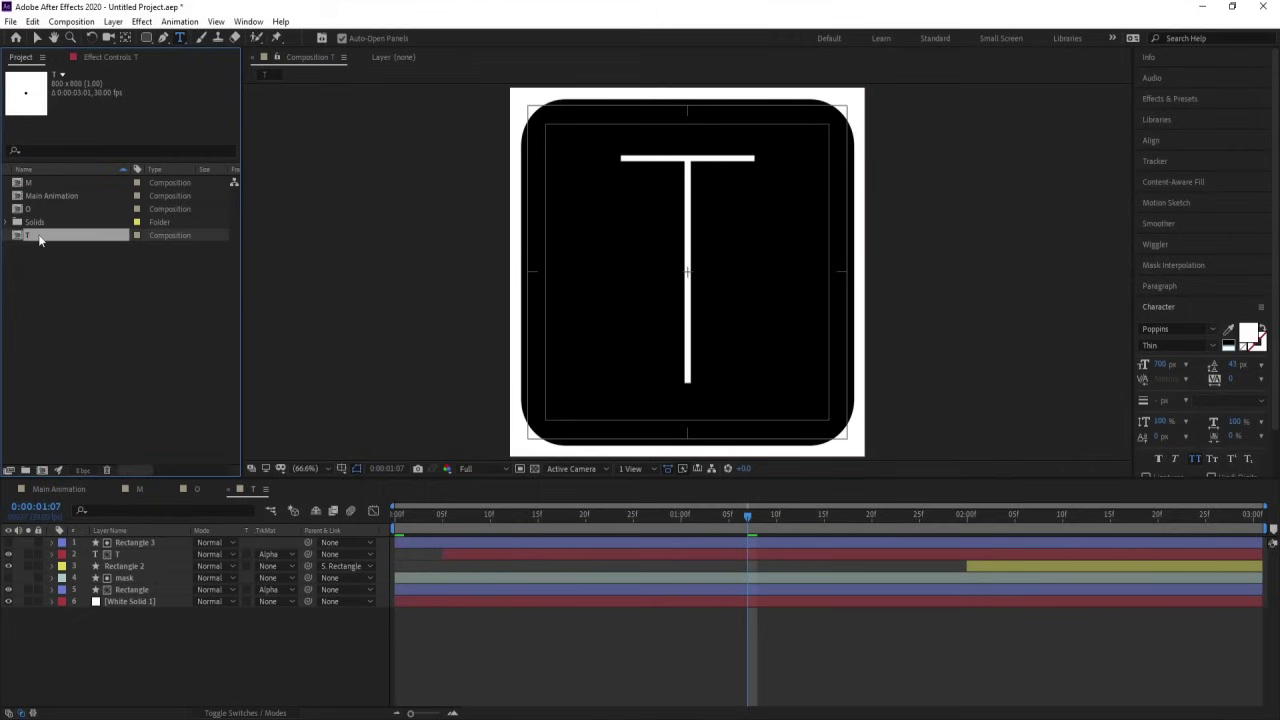
Duplicate the T composition as 'I' and change its letter to I
key("ctrl+d")
key("Return")
type("I")
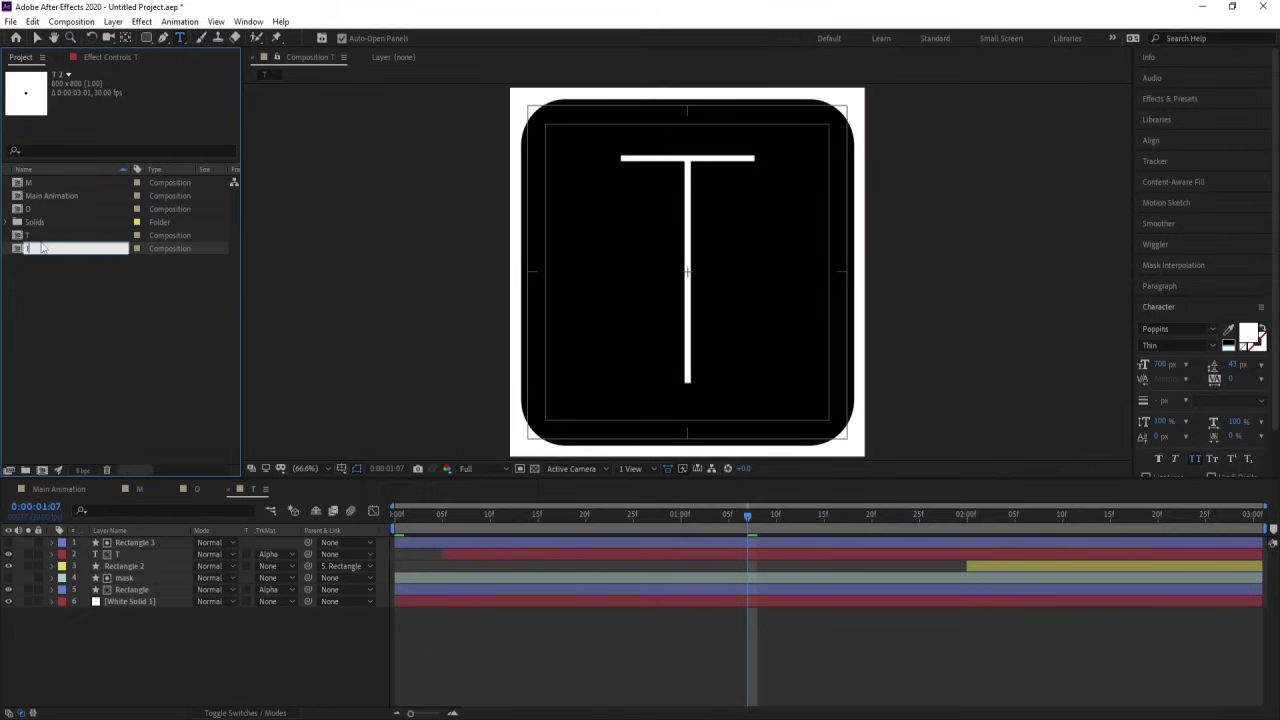
key("Return")
double_click(30, 185)
left_click(126, 554)
double_click(657, 248)
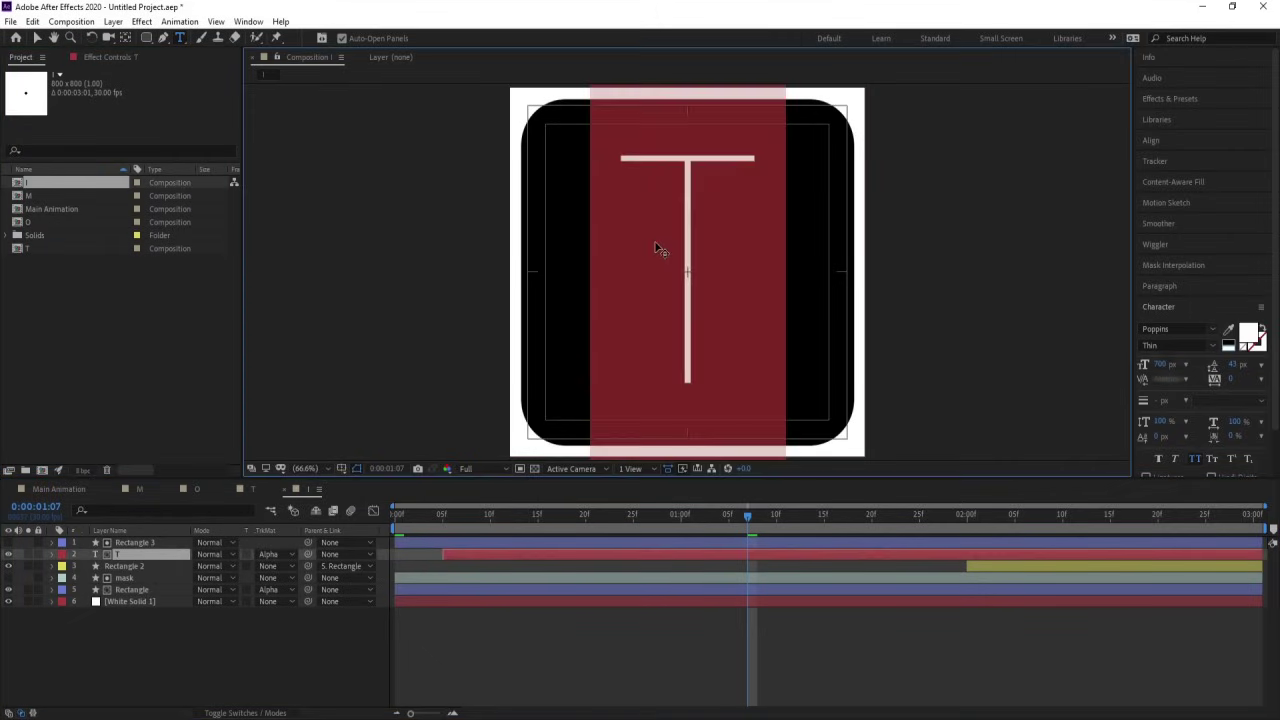
type("I")
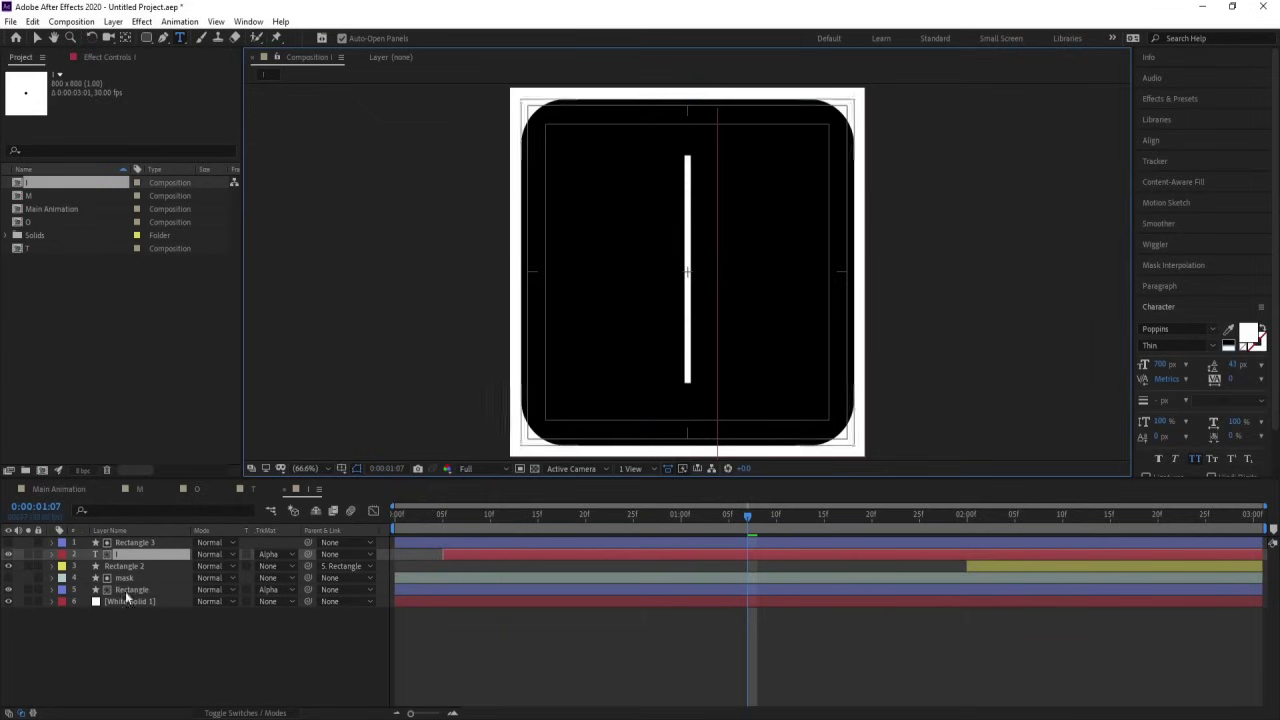
left_click(75, 427)
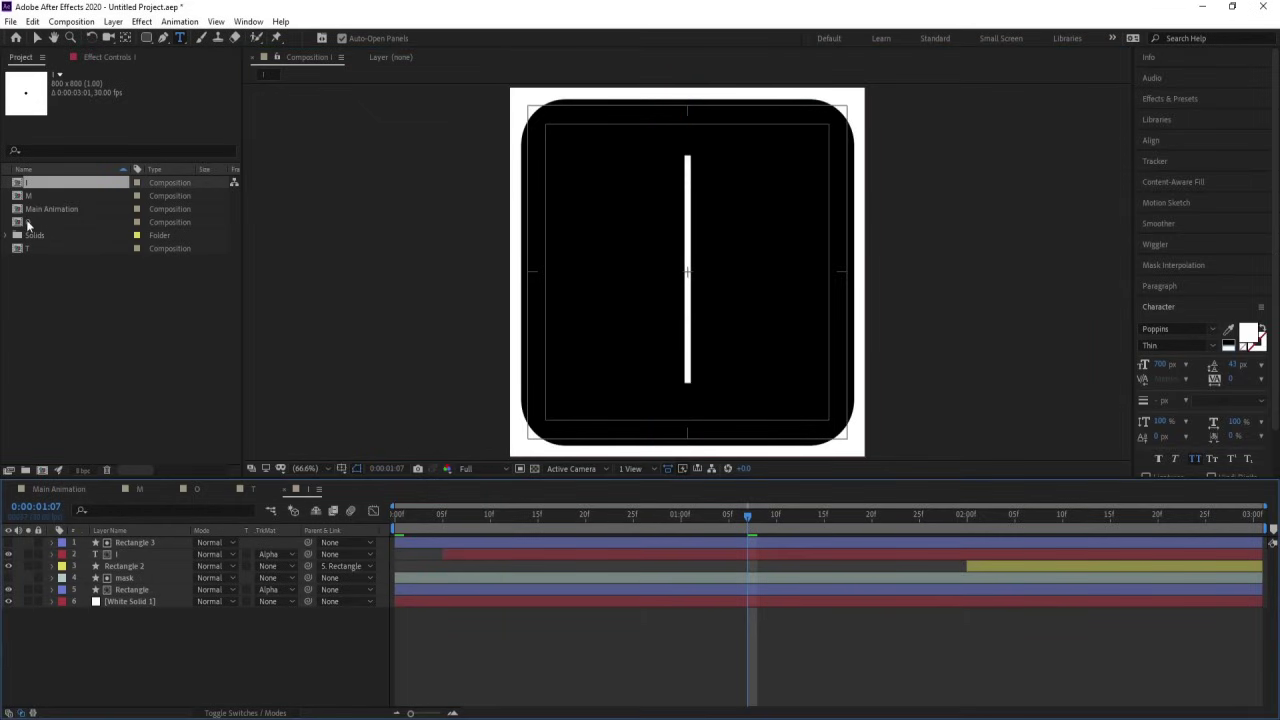
Duplicate the I composition as 'N' and change its letter to N
key("ctrl+d")
key("Return")
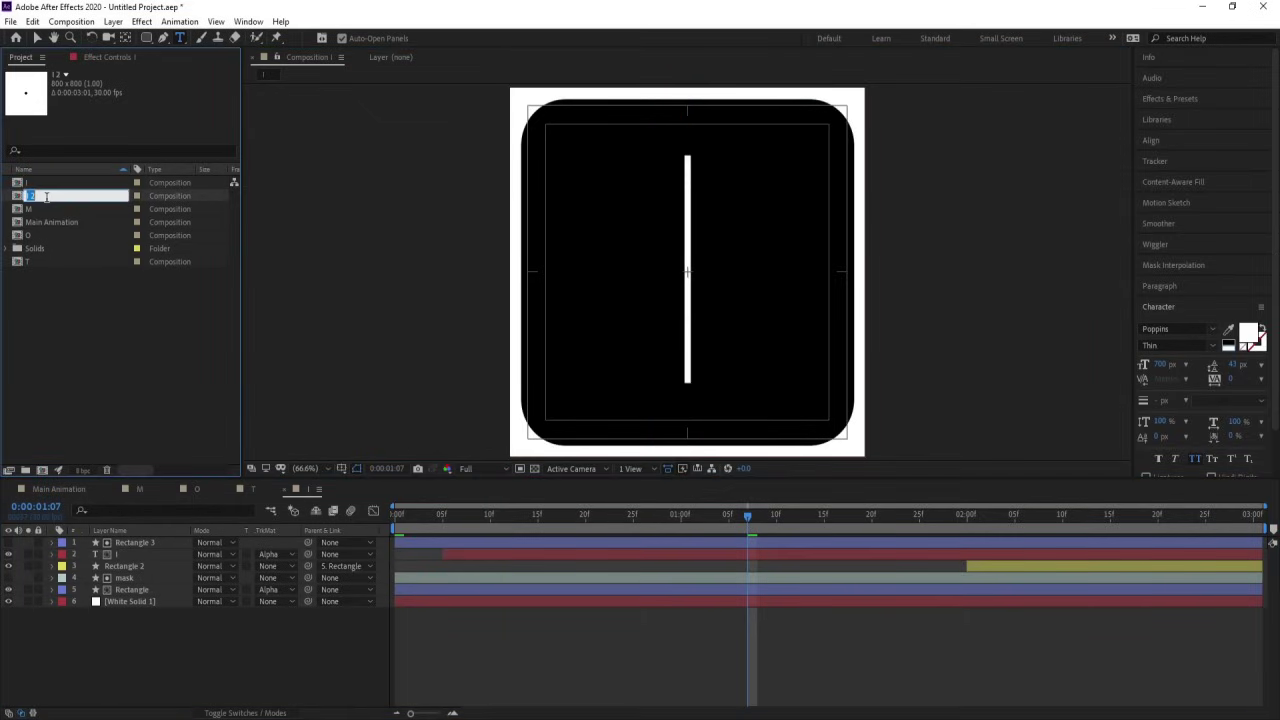
type("N")
key("Return")
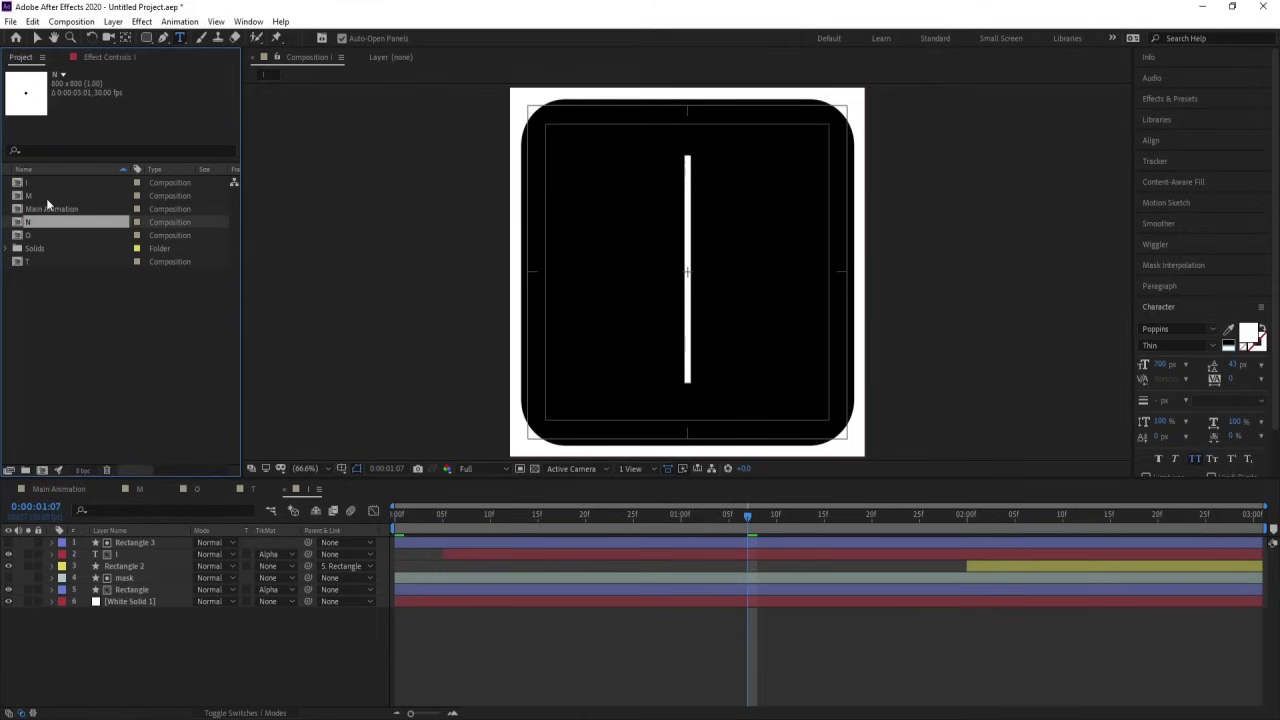
double_click(32, 224)
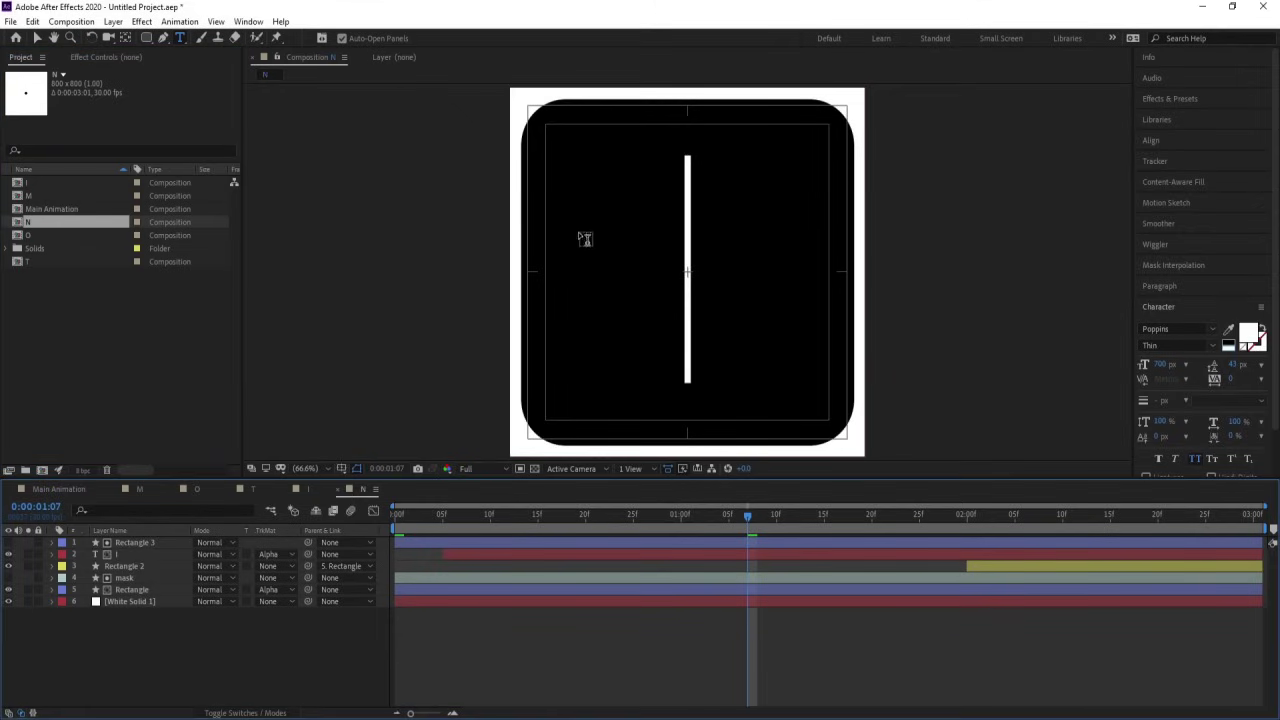
left_click(686, 214)
double_click(686, 214)
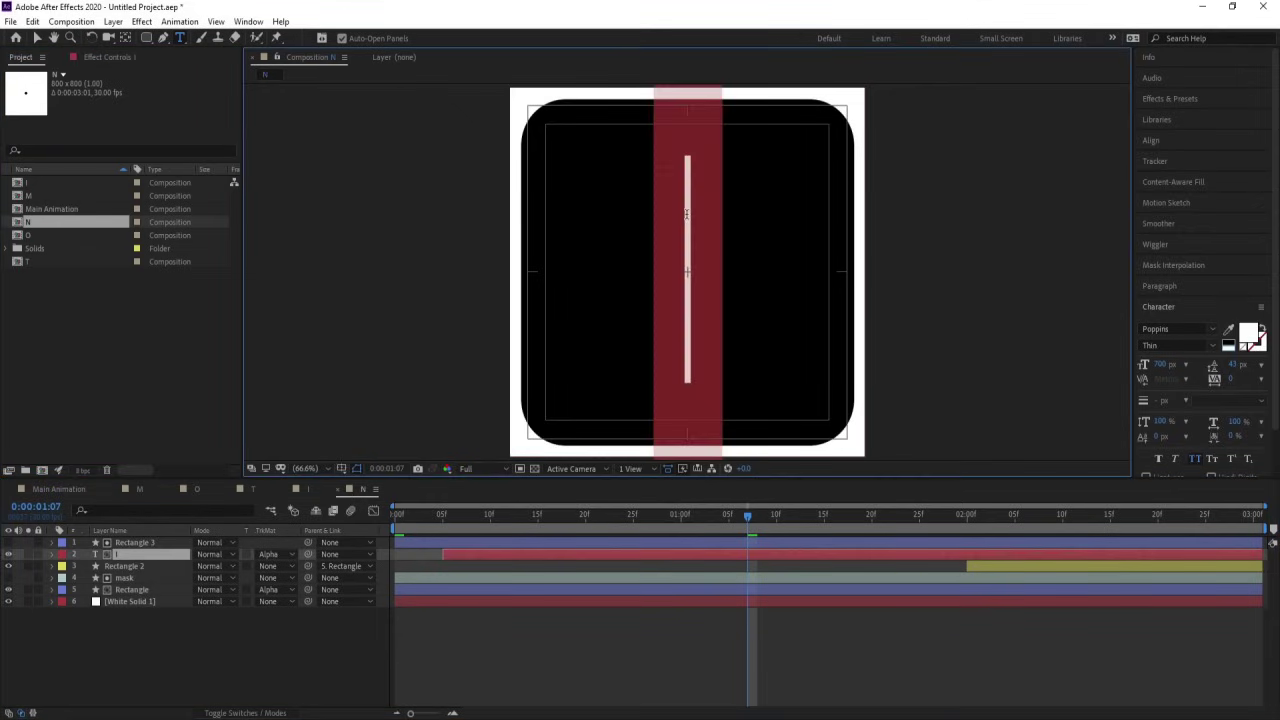
type("N")
left_click(132, 637)
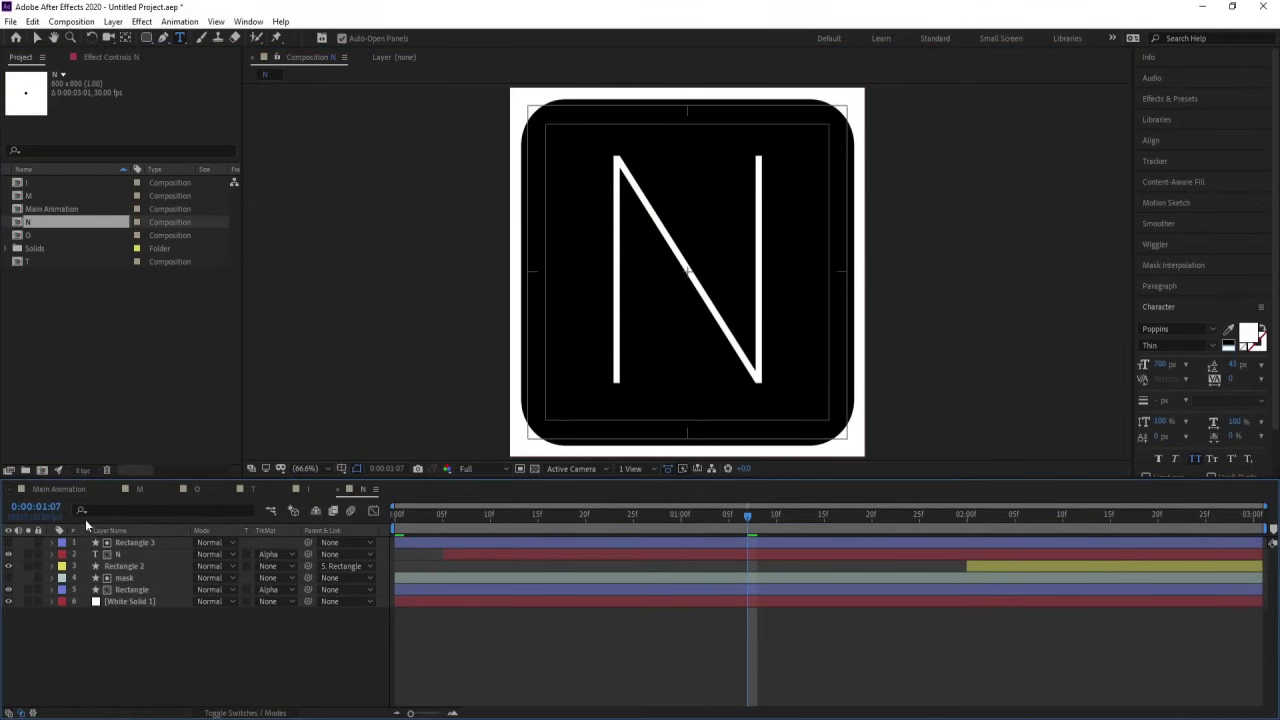
Return to Main Animation and select the second M tile in the row
left_click(58, 489)
left_click(110, 553)
key("v")
left_click(530, 305)
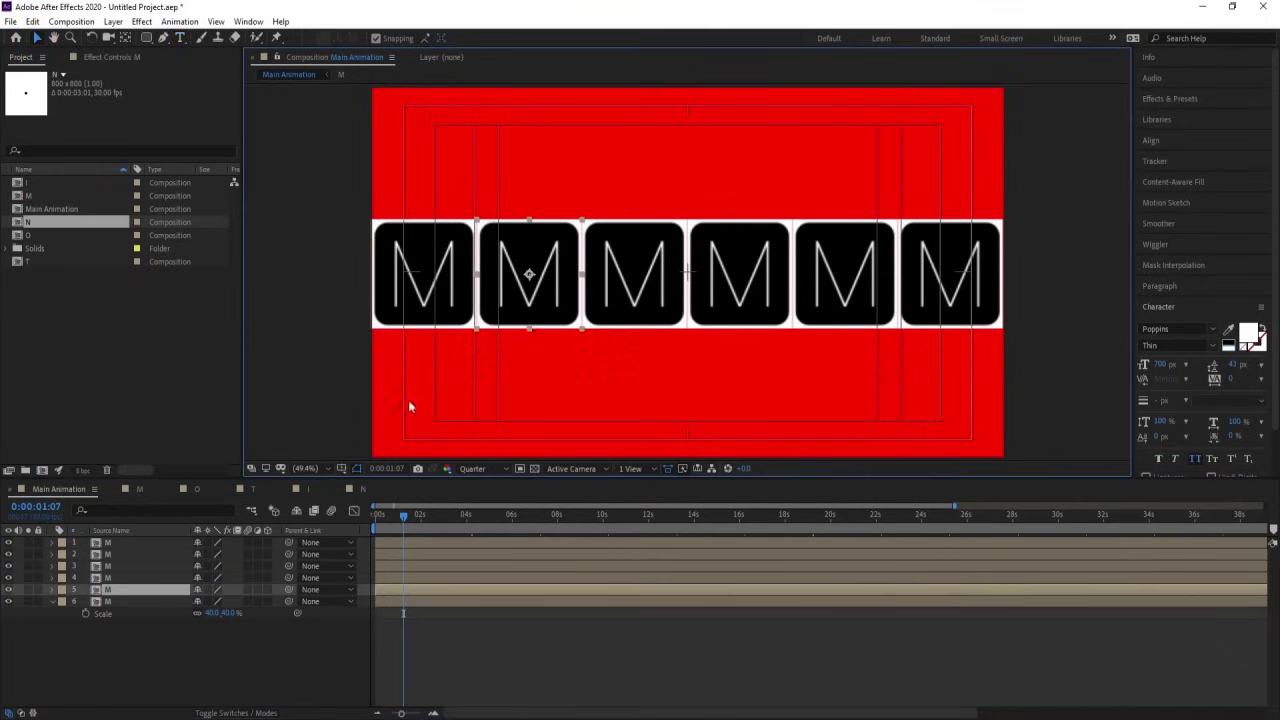
Replace the second and third M tiles with the O and T compositions
left_click(36, 235)
left_click_drag(32, 240, 125, 595)
left_click(115, 578)
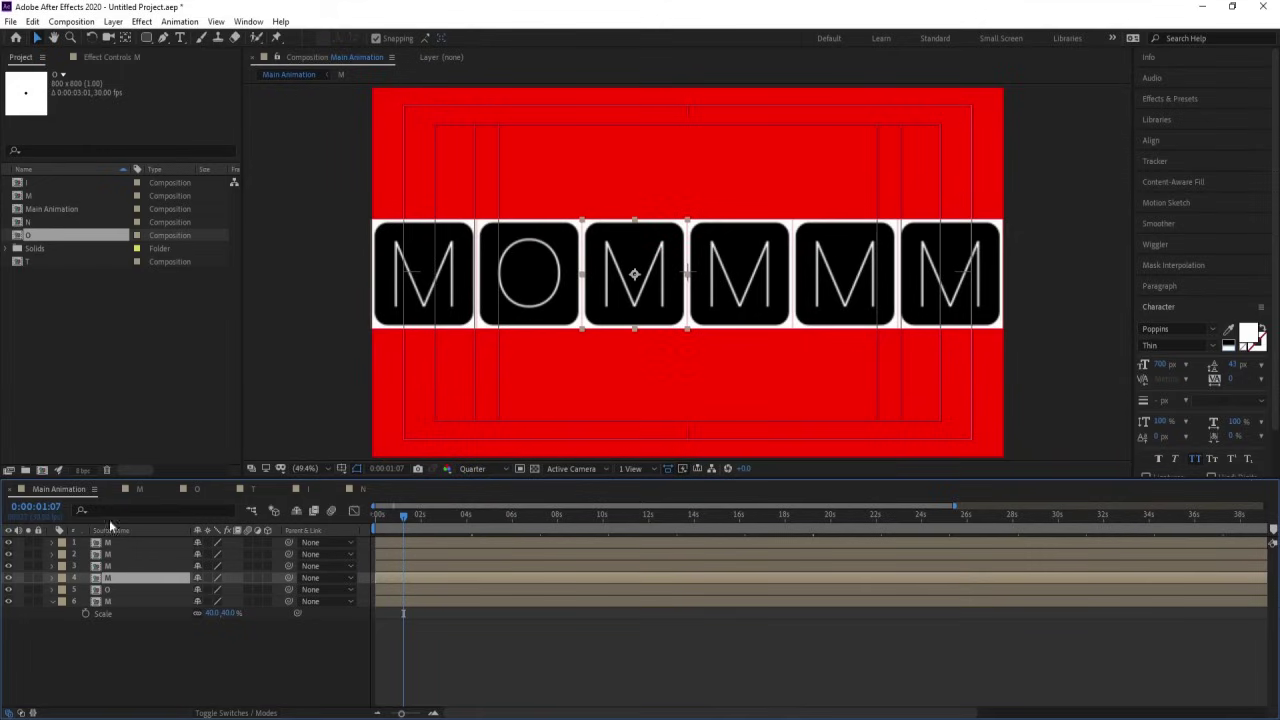
left_click(27, 261)
left_click_drag(27, 261, 108, 578)
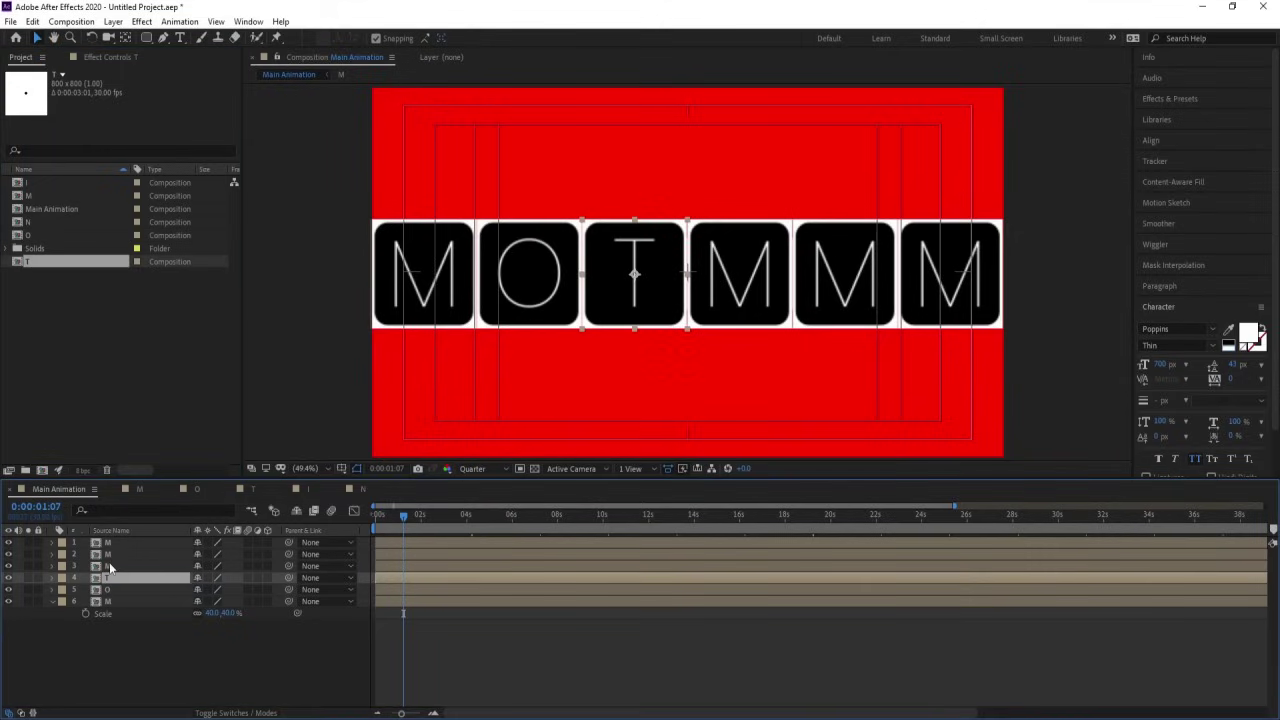
Replace the fourth, fifth and sixth tiles with I, O and N, then preview from the start
left_click(109, 562)
left_click(30, 184)
left_click_drag(37, 183, 125, 566)
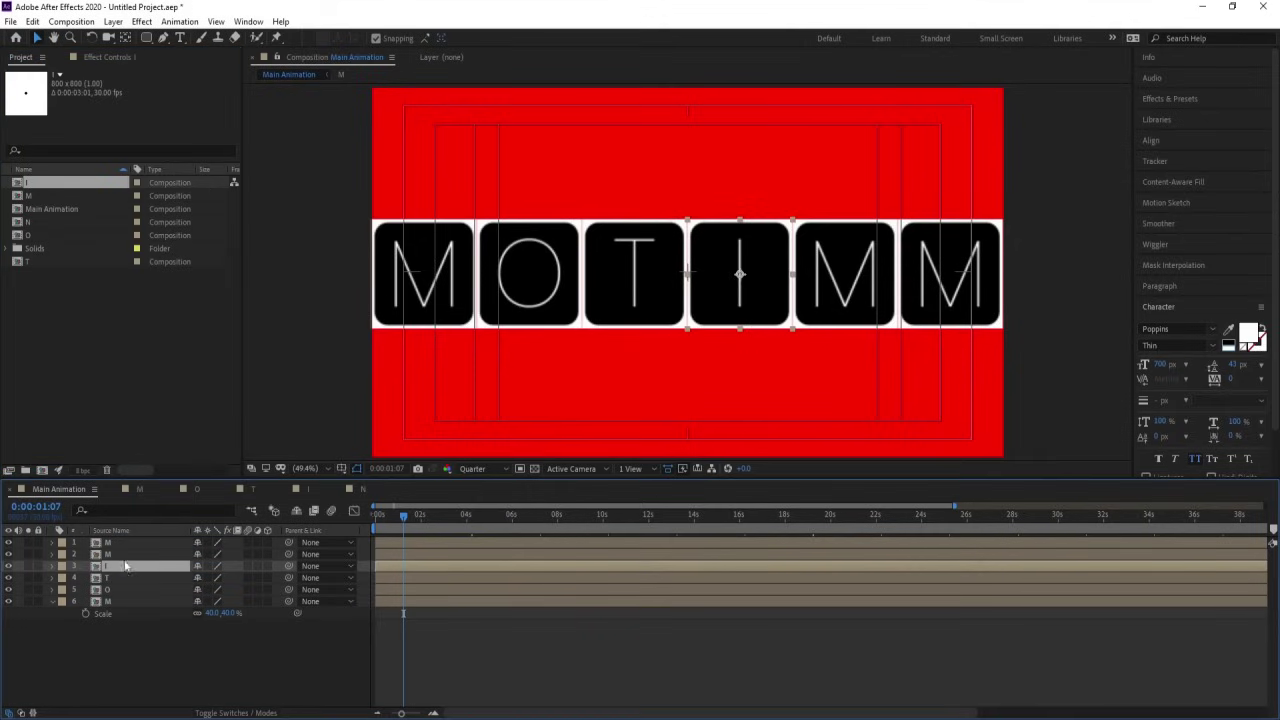
left_click(117, 556)
left_click_drag(30, 236, 115, 563)
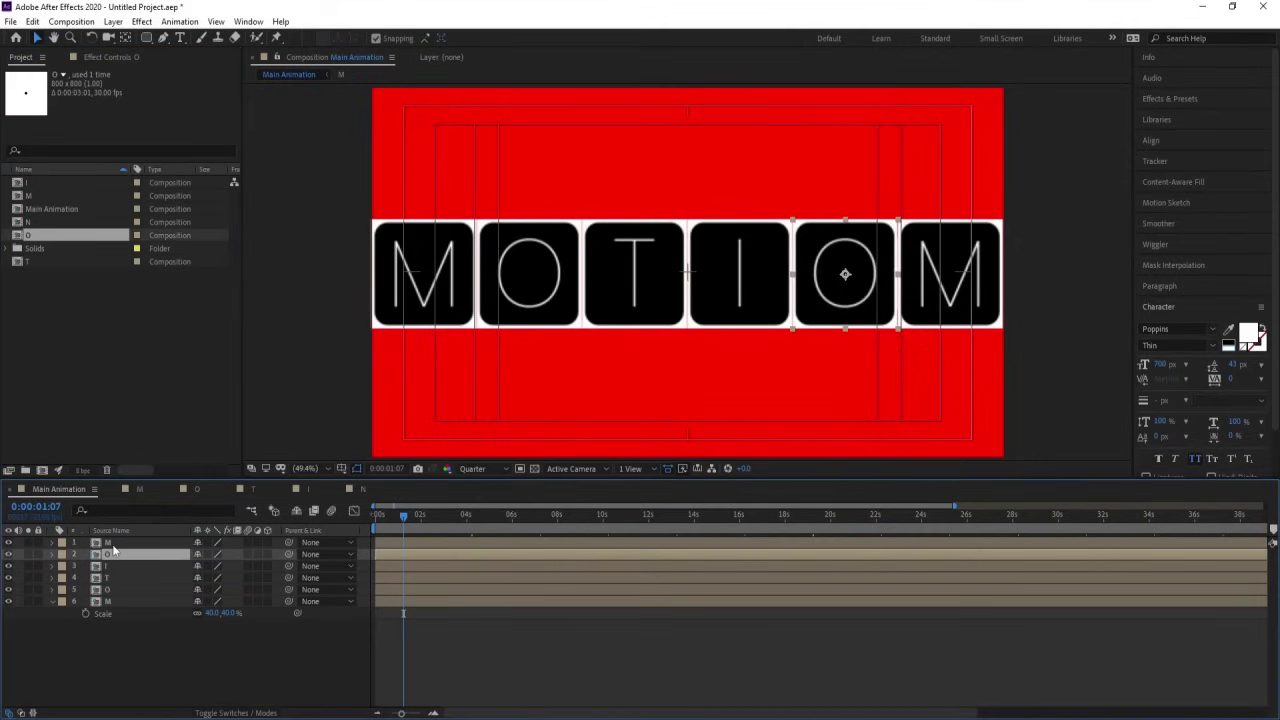
left_click(114, 548)
left_click(27, 222)
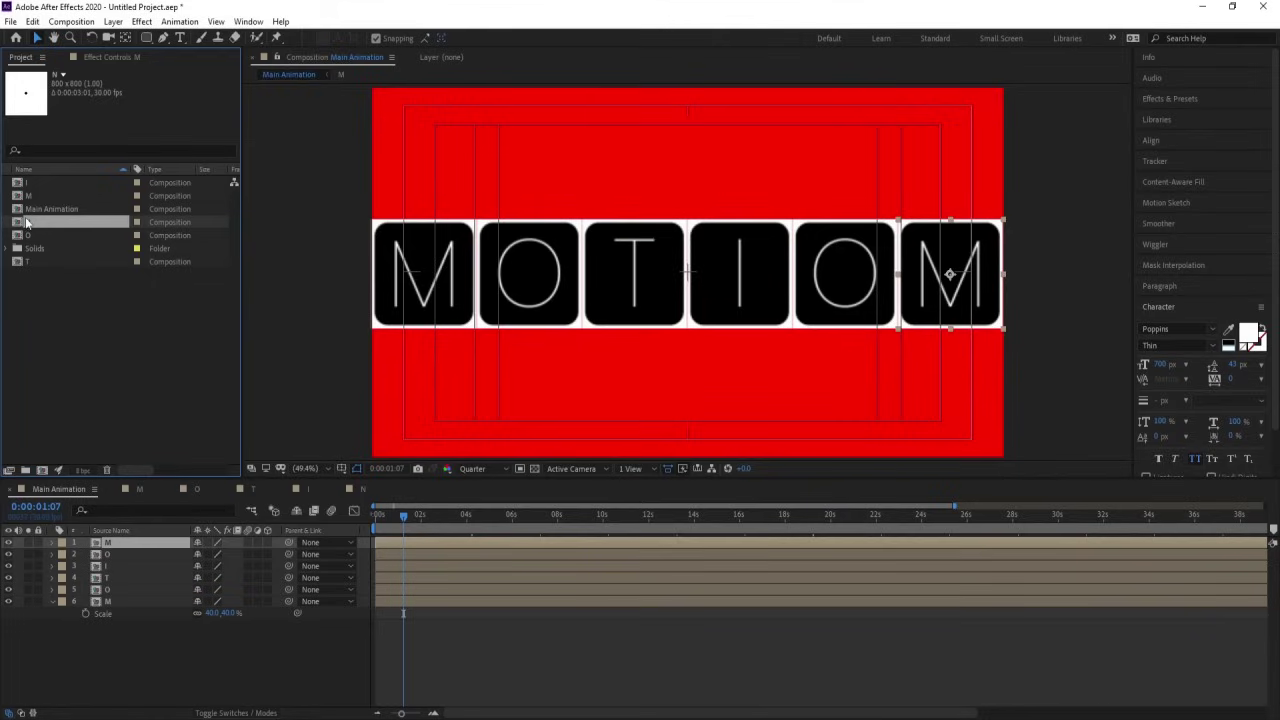
left_click_drag(29, 221, 118, 543)
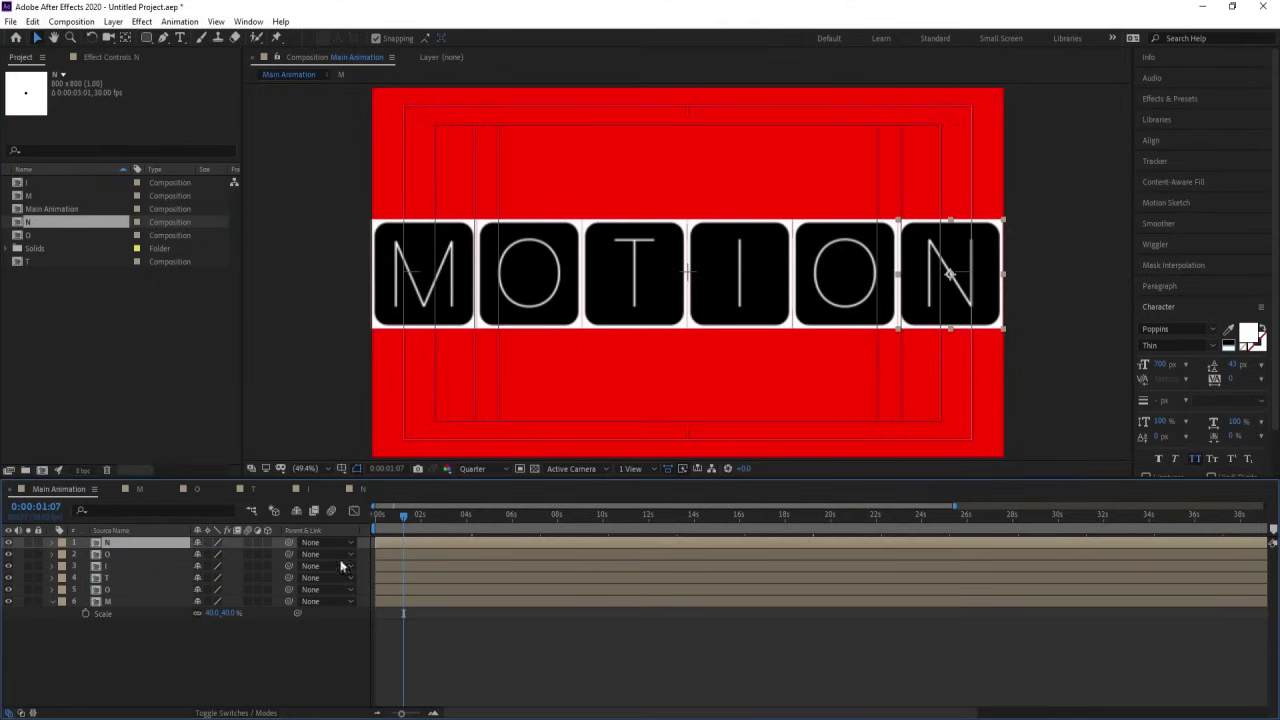
key("Home")
key("space")
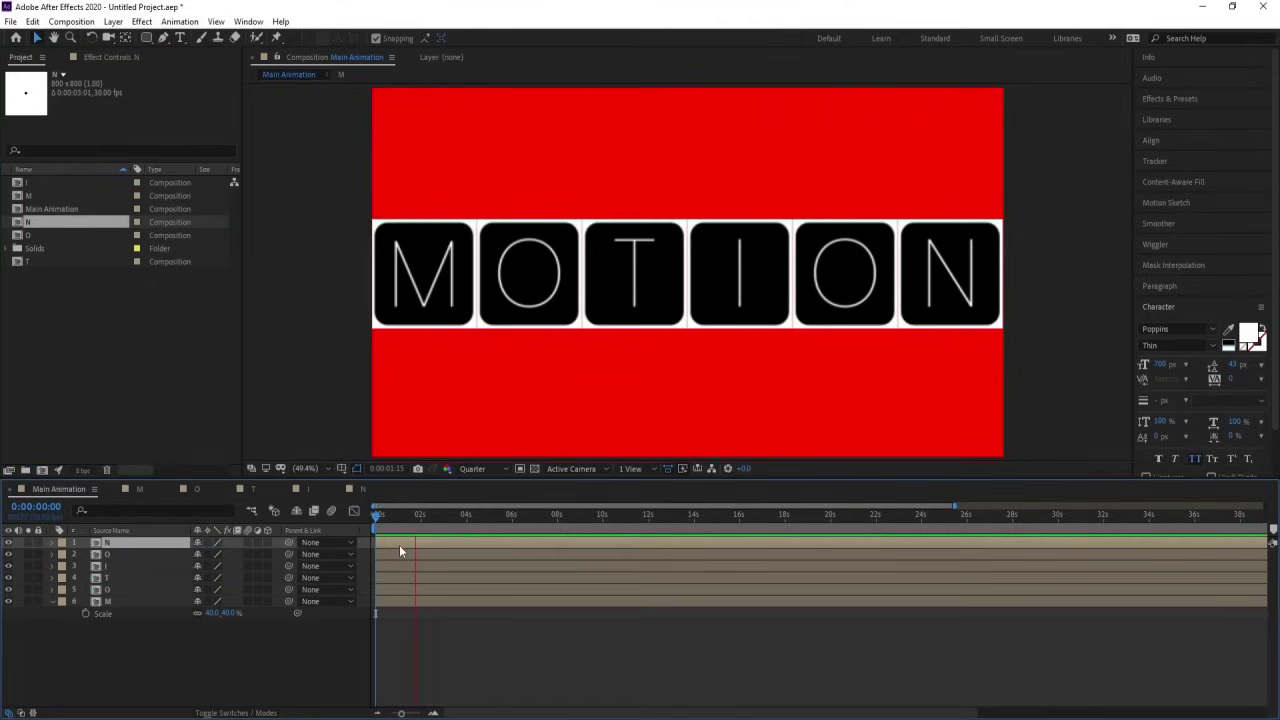
Trim the second O layer to start at 10f and the T layer at 20f
key("space")
scroll(417, 515, "up", 3)
left_click(426, 646)
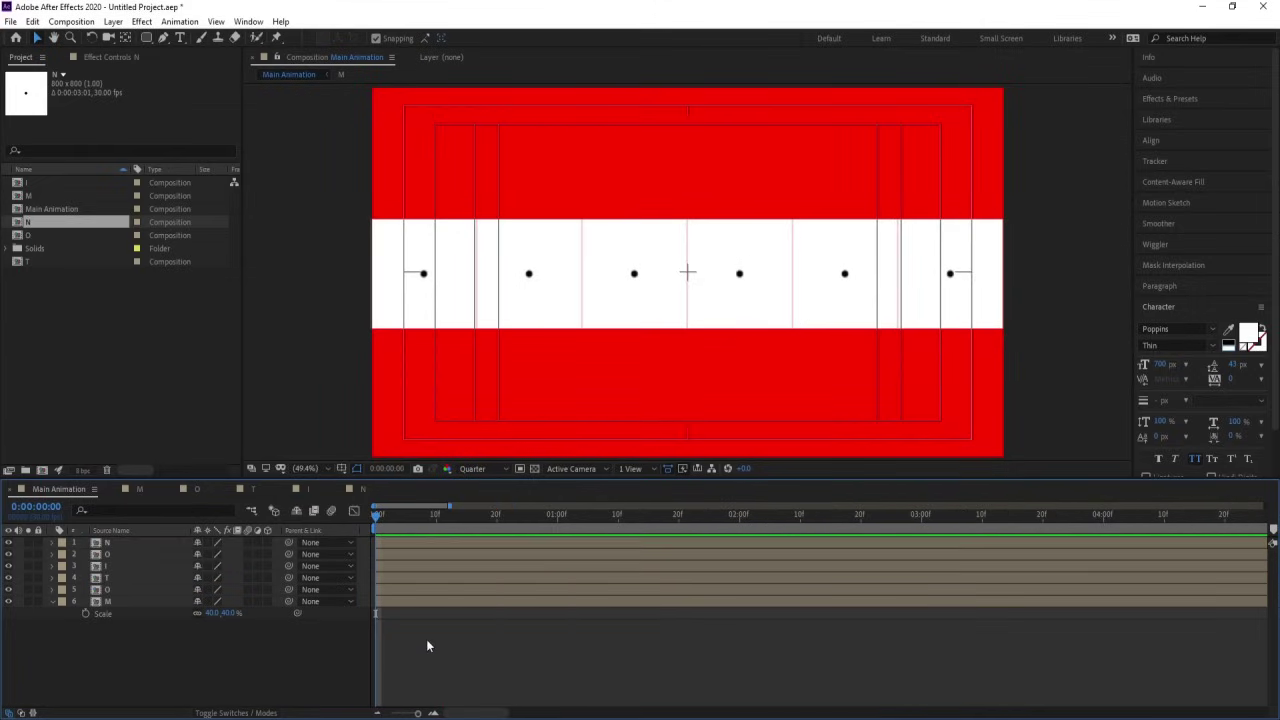
scroll(482, 532, "up", 1)
left_click(436, 517)
left_click(497, 516)
left_click(498, 586)
key("bracketleft")
key("minus")
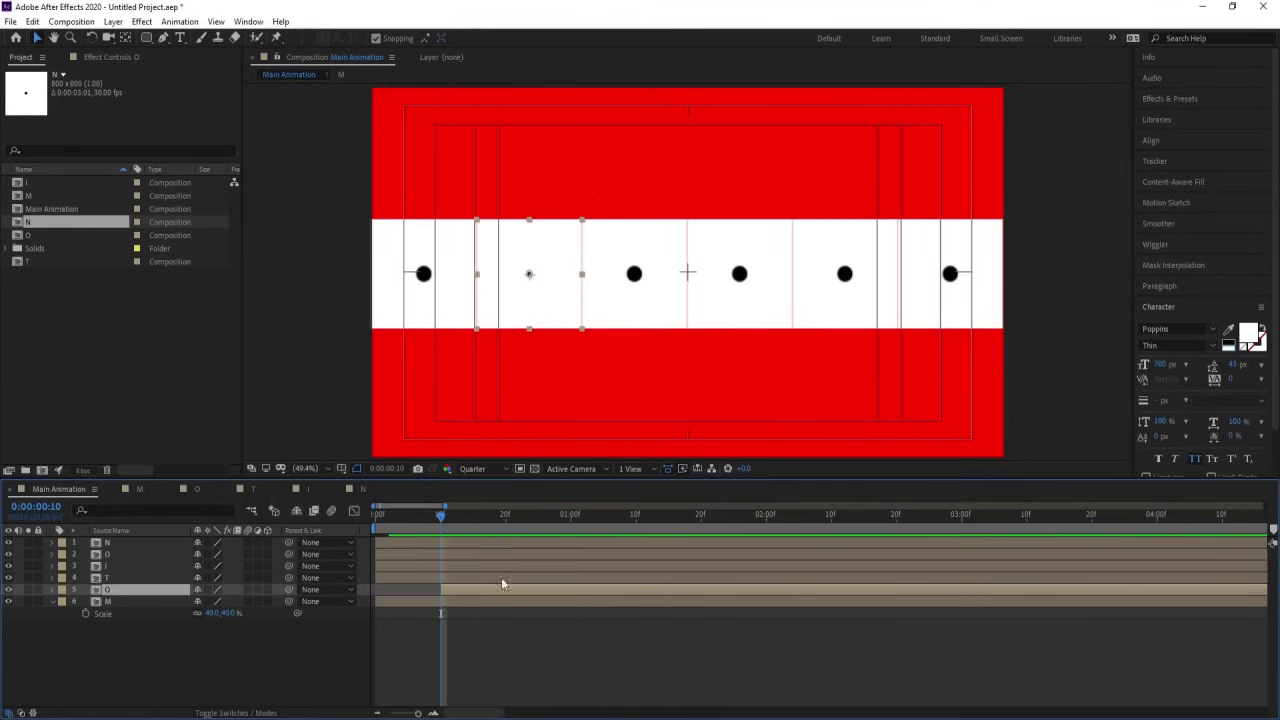
left_click(506, 515)
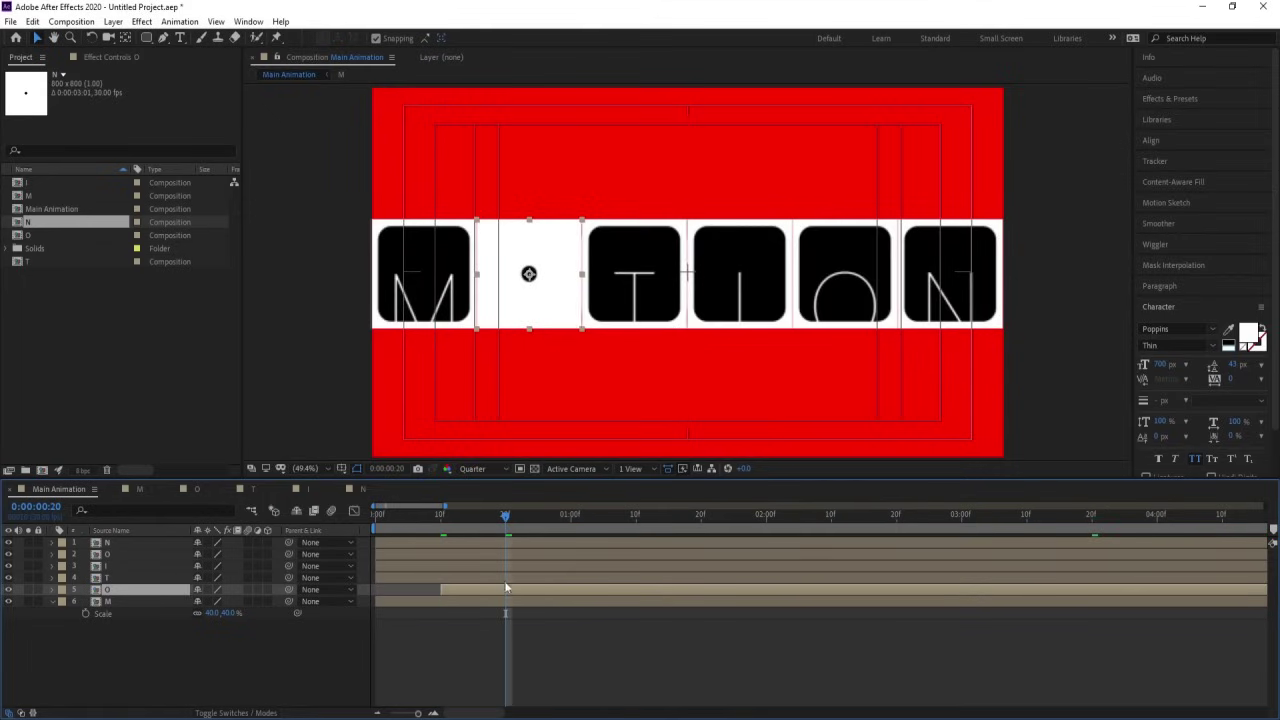
left_click(504, 580)
key("bracketleft")
Trim the I, fifth O and N layers to start at 1:00, 1:10 and 1:20, then preview
left_click(572, 515)
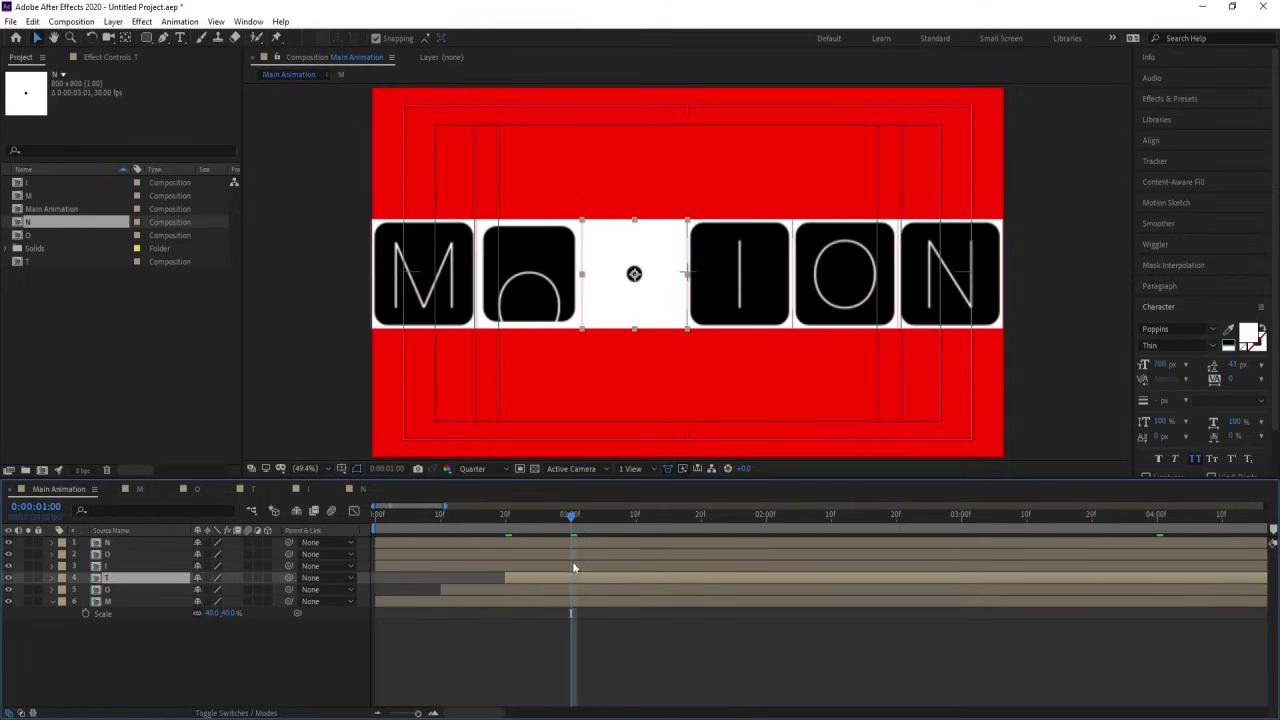
left_click(572, 566)
key("bracketleft")
left_click(636, 515)
left_click(650, 553)
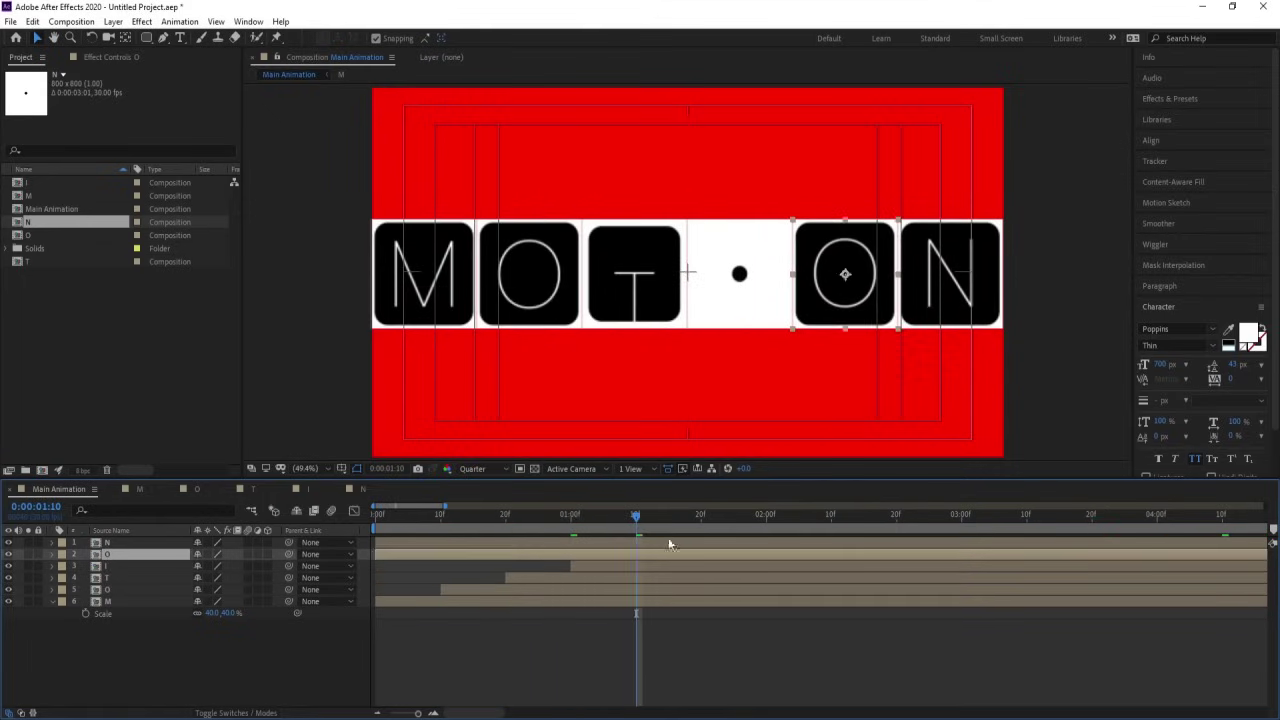
key("bracketleft")
left_click(700, 515)
left_click(702, 542)
key("bracketleft")
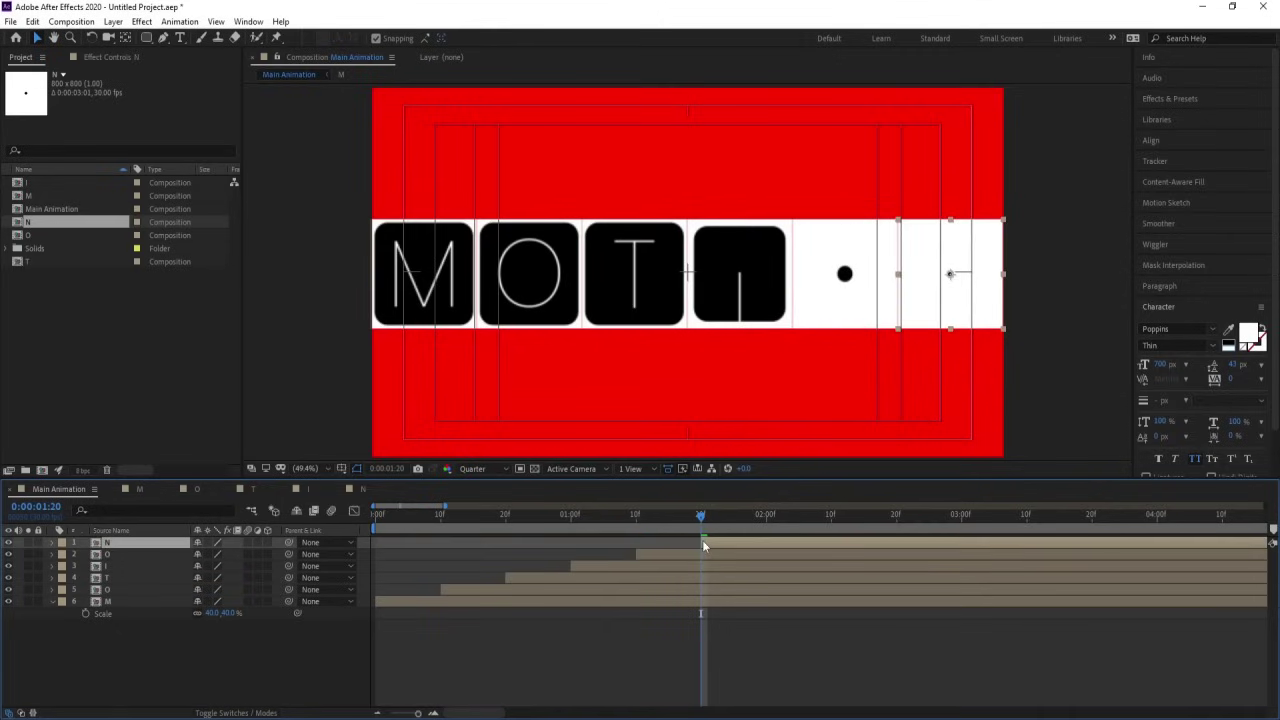
key("minus")
key("space")
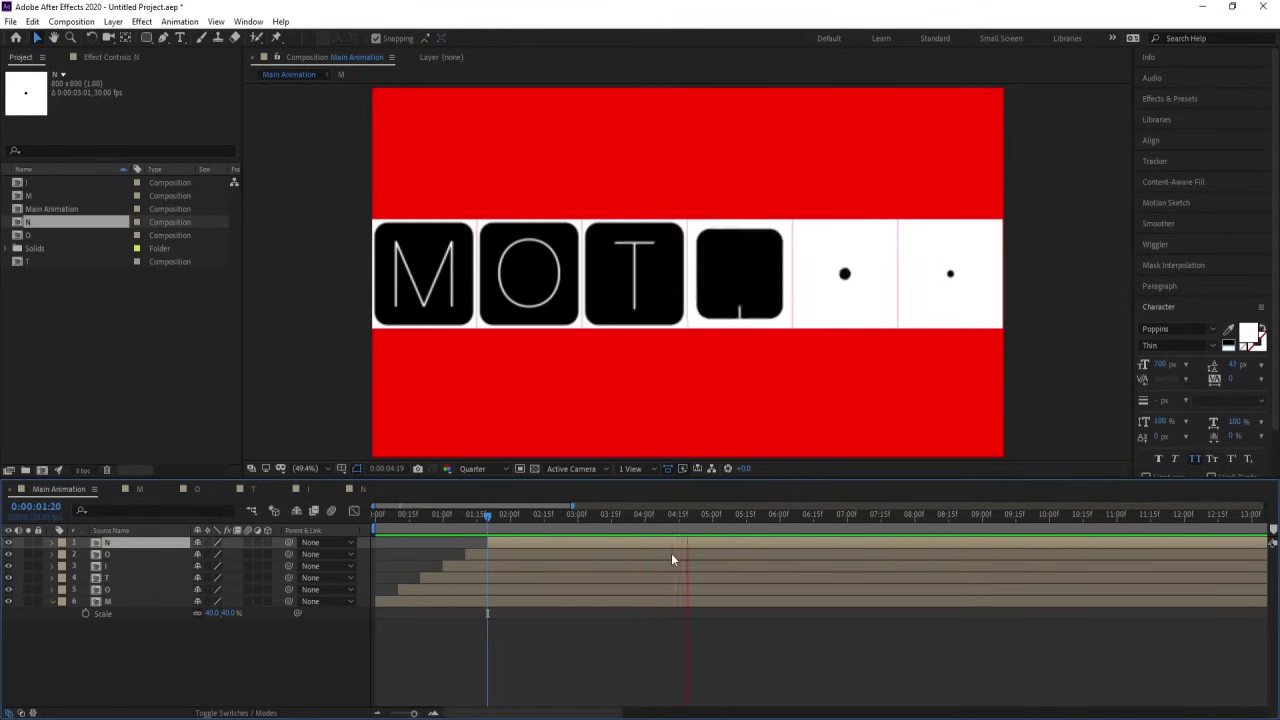
key("space")
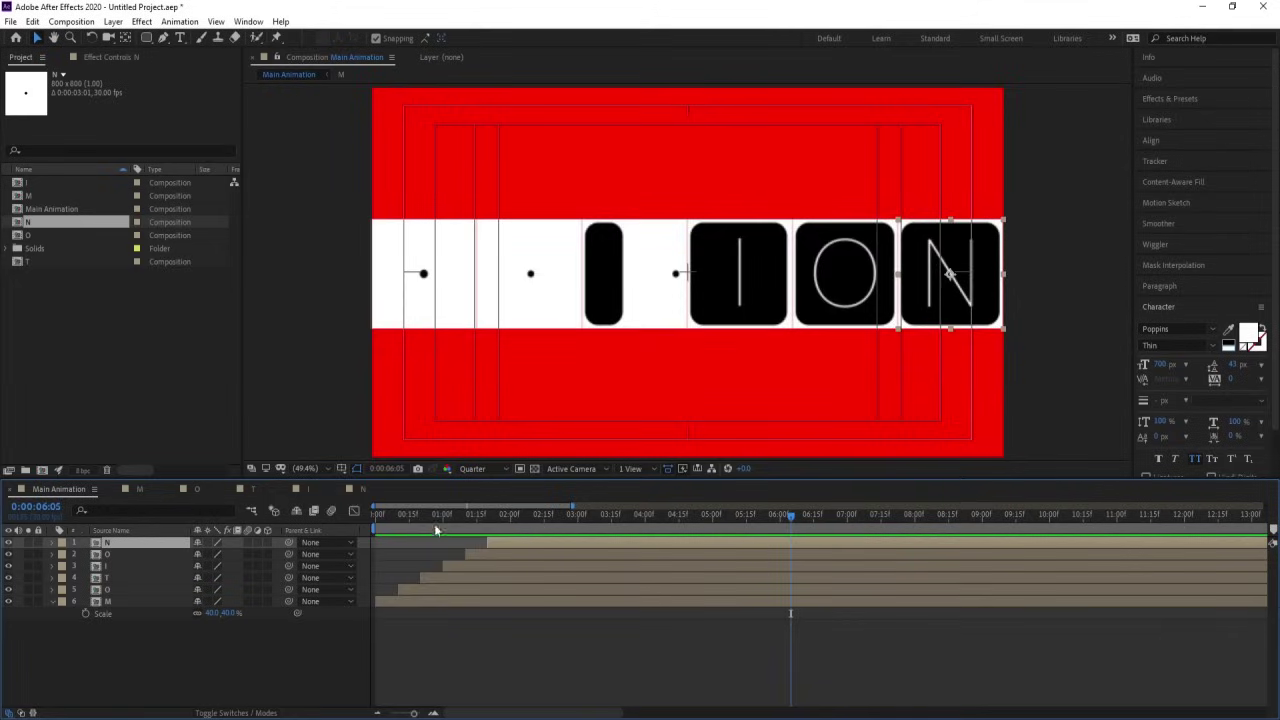
Re-trim the second O, T and I layers to start at 5f, 10f and 15f
left_click(386, 516)
scroll(458, 545, "up", 5)
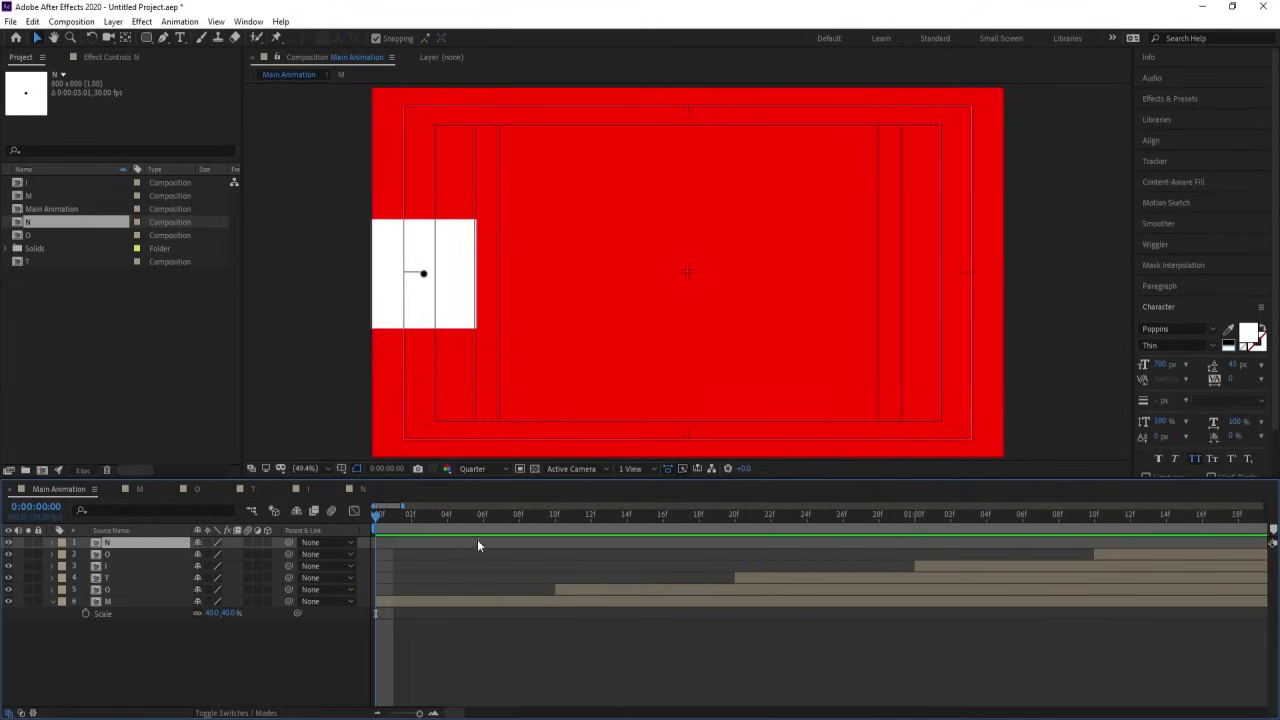
left_click(519, 516)
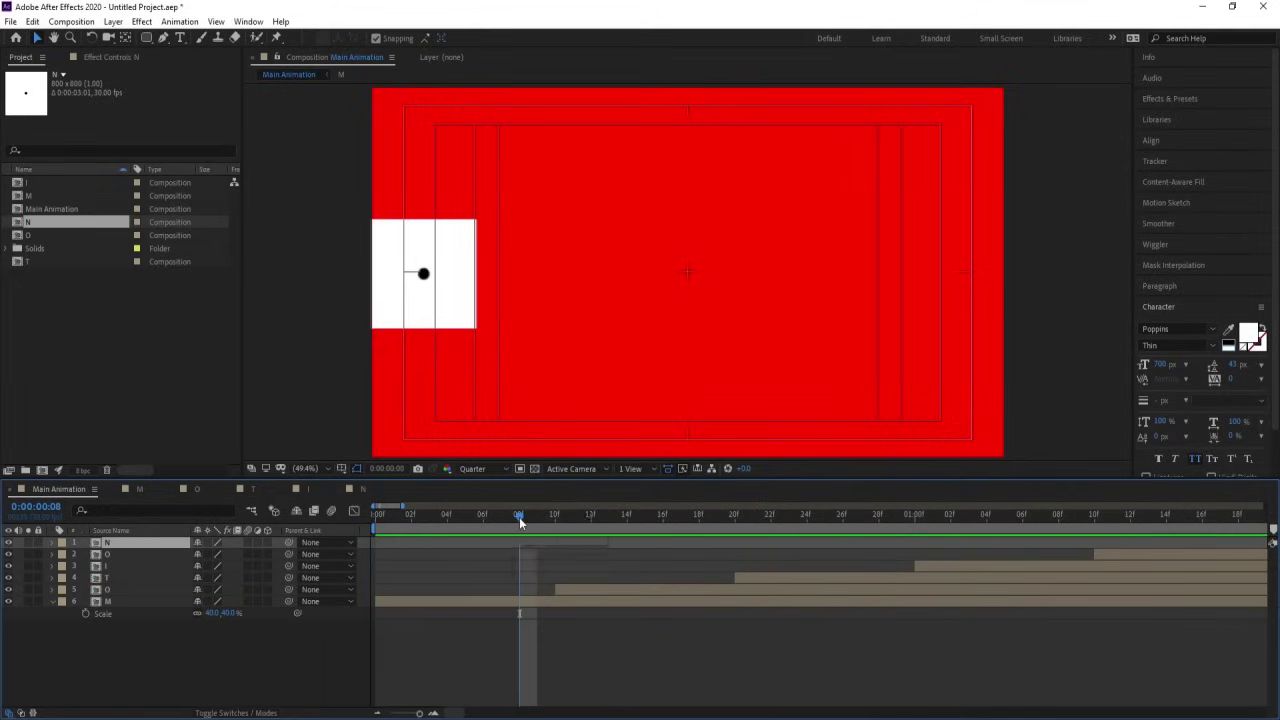
left_click(574, 588)
key("bracketleft")
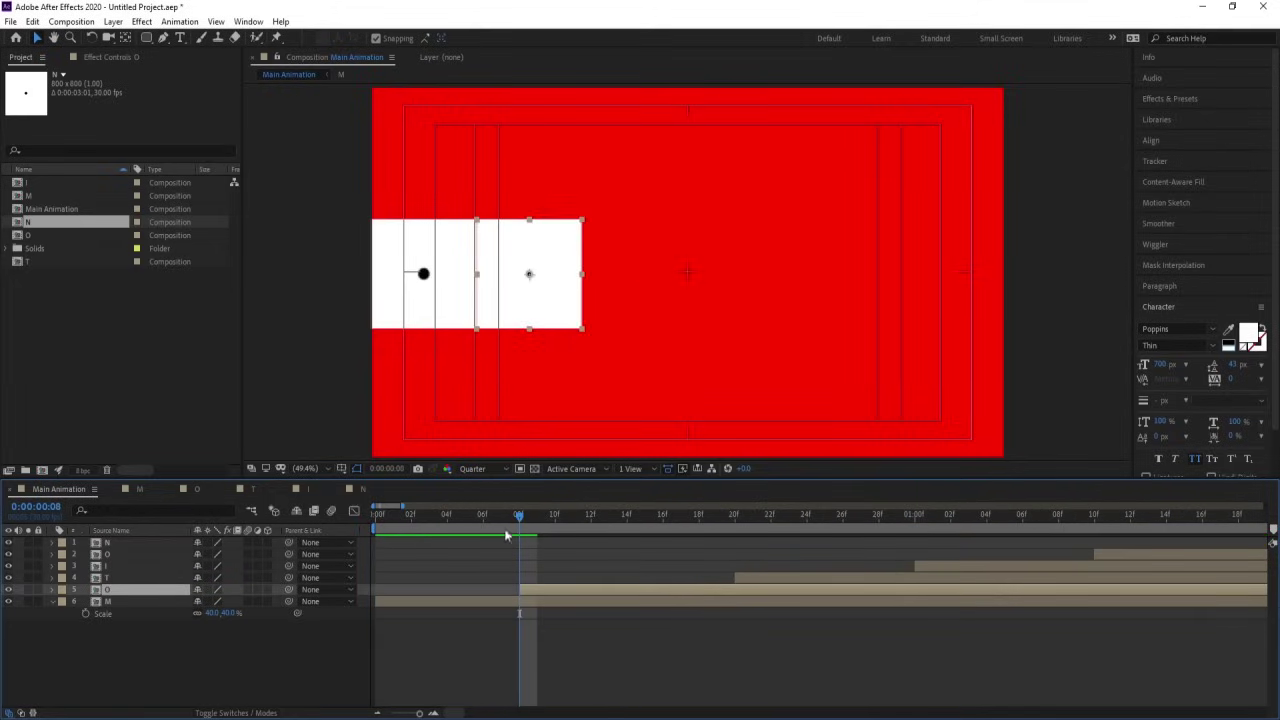
scroll(453, 530, "down", 2)
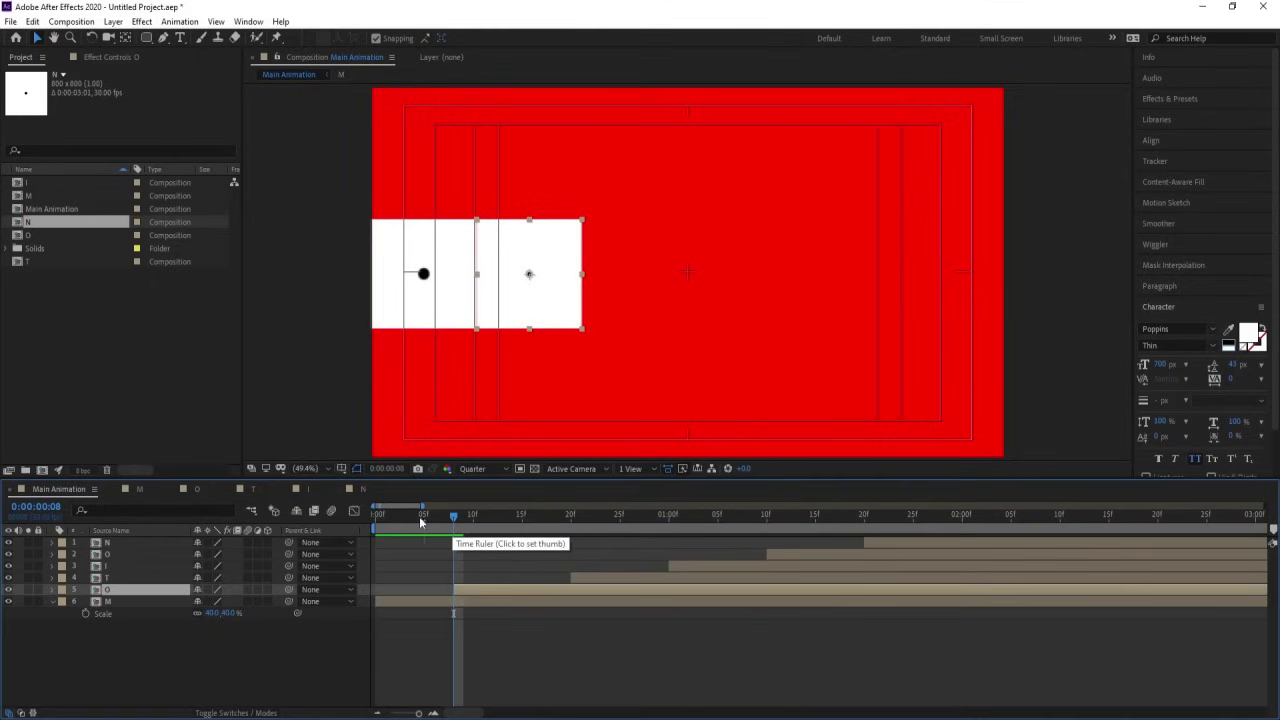
left_click(421, 519)
key("bracketleft")
left_click(476, 518)
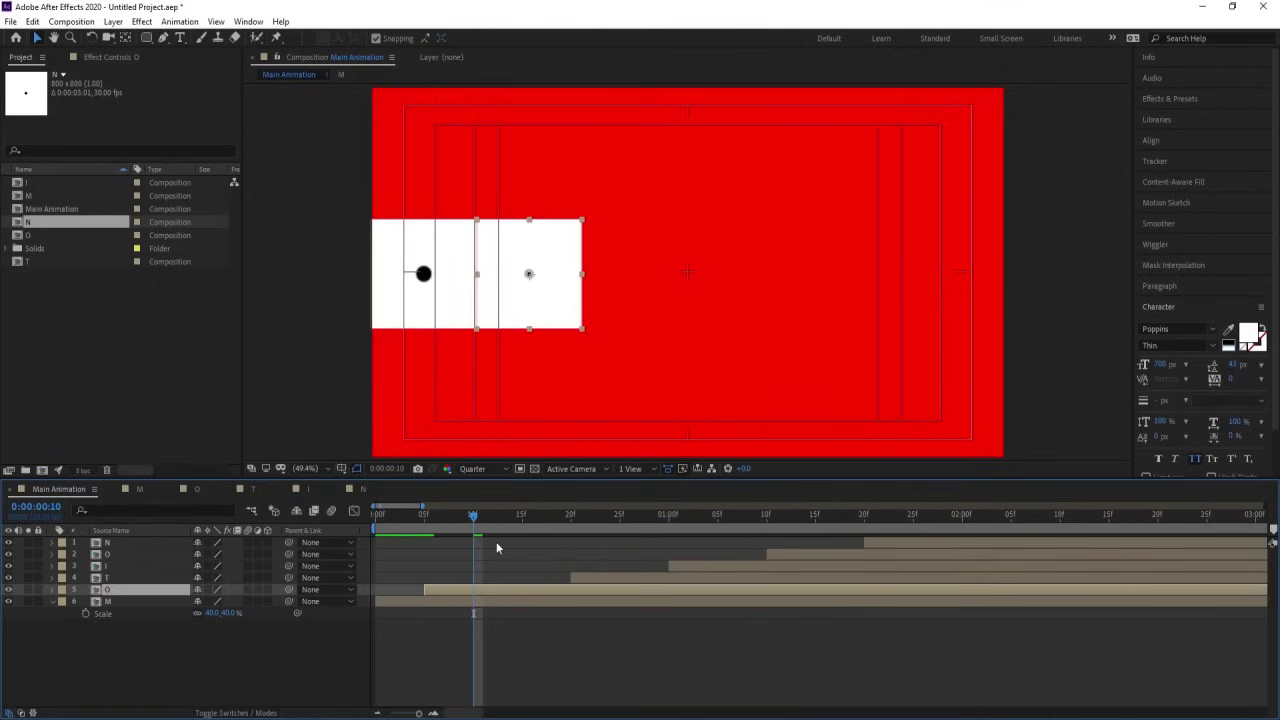
left_click(572, 577)
key("bracketleft")
left_click(524, 519)
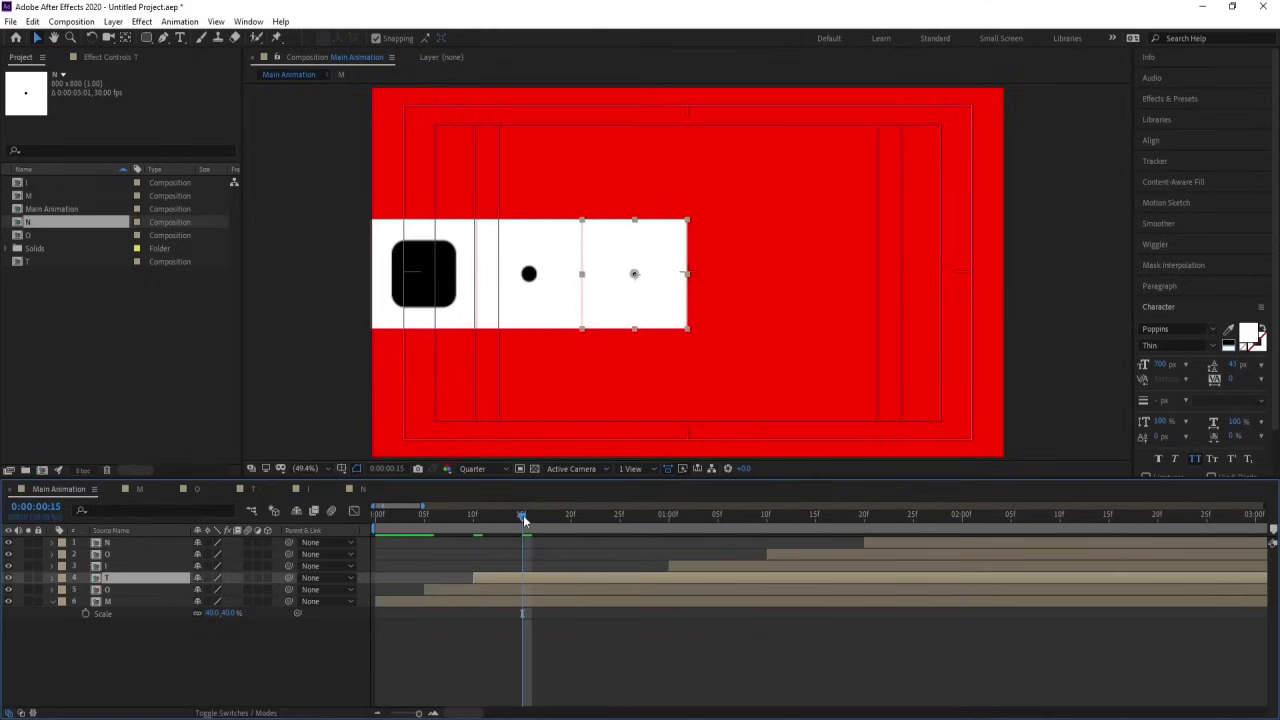
left_click(682, 563)
key("bracketleft")
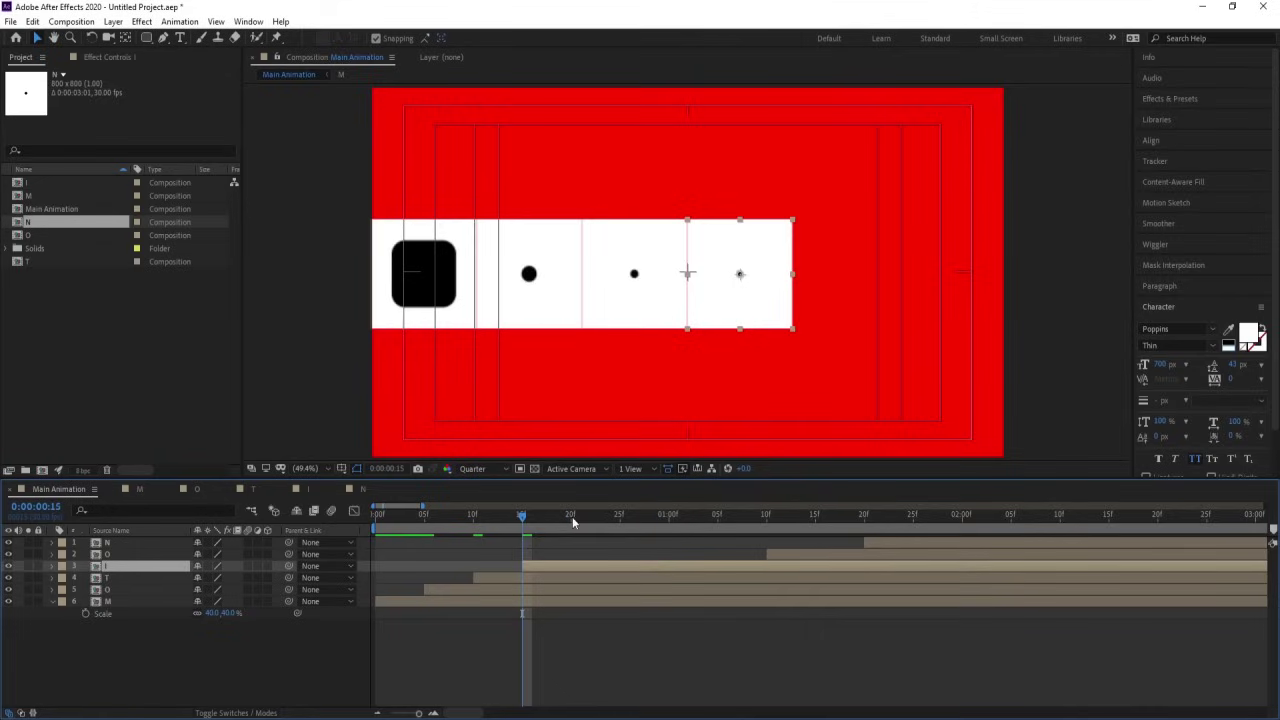
Start the fifth O at 20f and N at 25f, preview, then select all six letter layers
left_click(572, 516)
left_click(791, 555)
key("bracketleft")
left_click(619, 515)
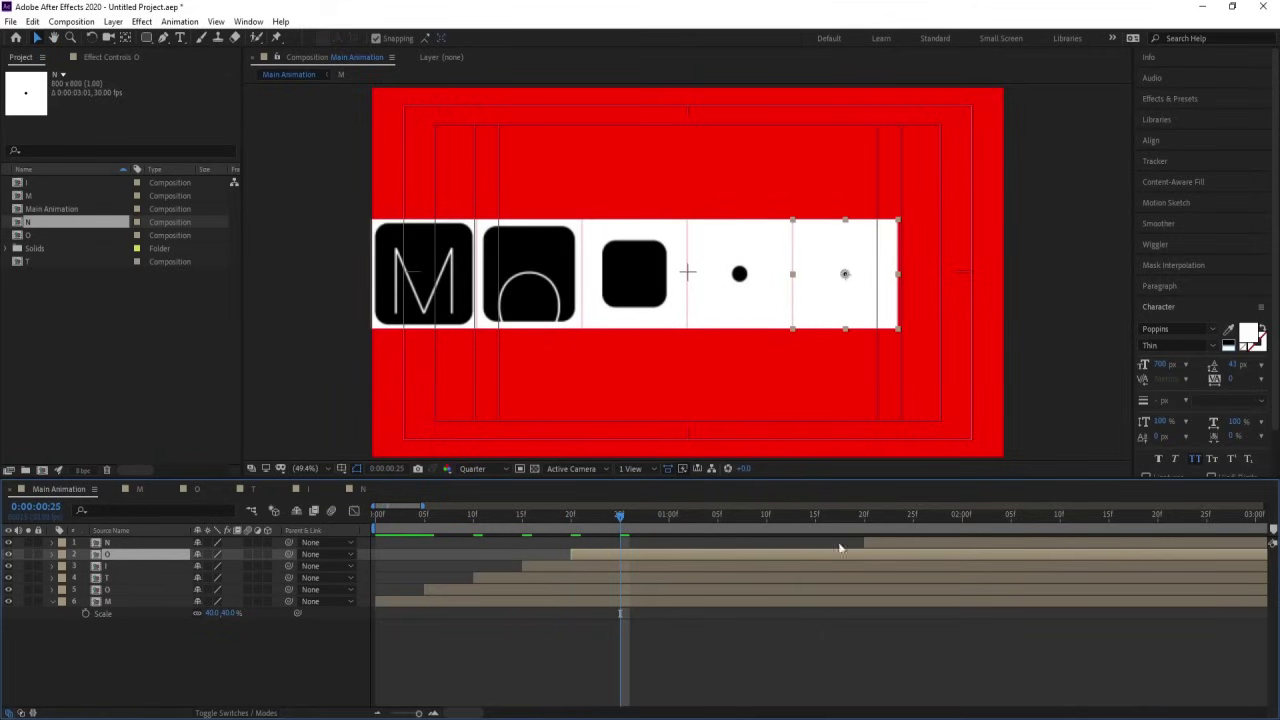
left_click(878, 542)
key("bracketleft")
left_click(669, 521)
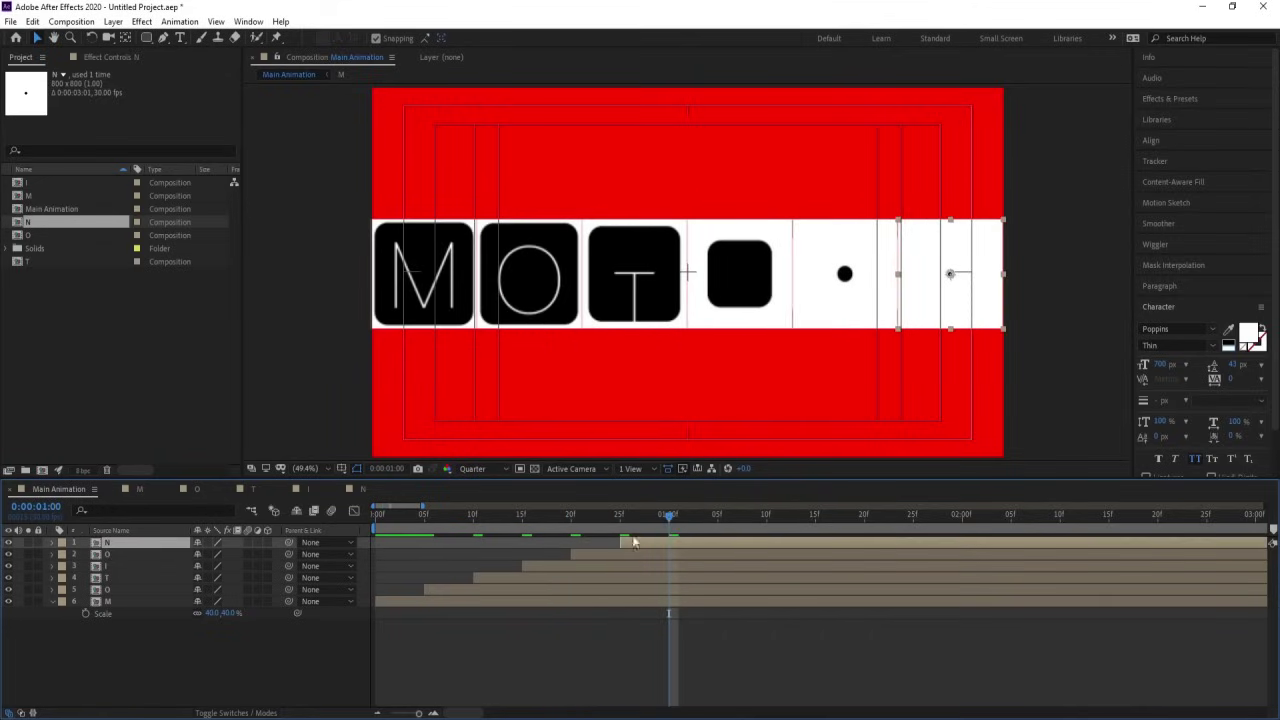
key("space")
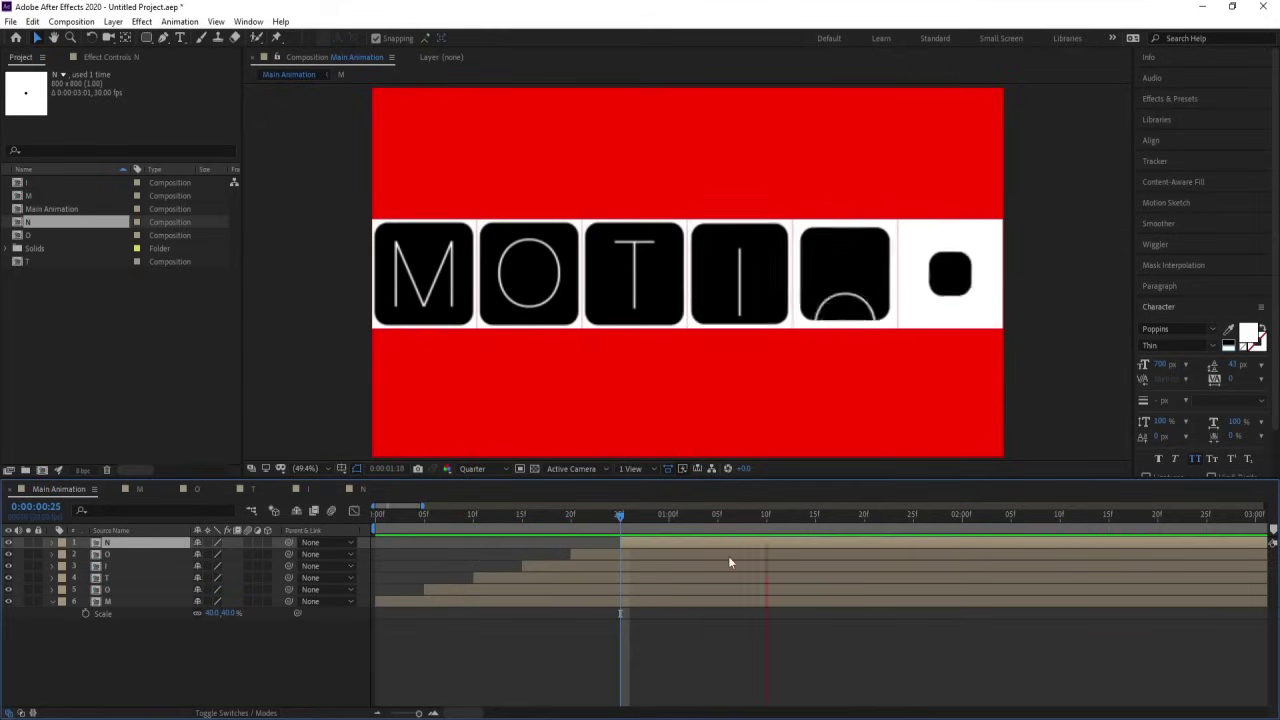
scroll(728, 562, "down", 2)
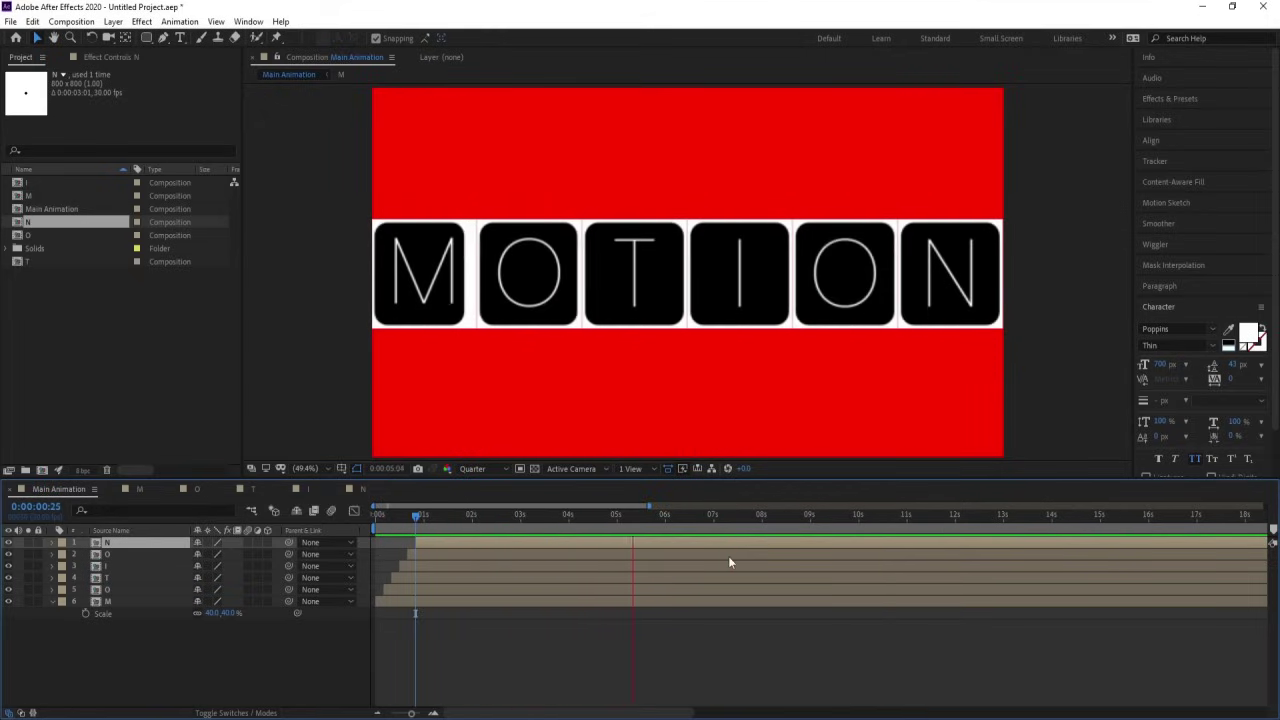
key("space")
left_click(419, 517)
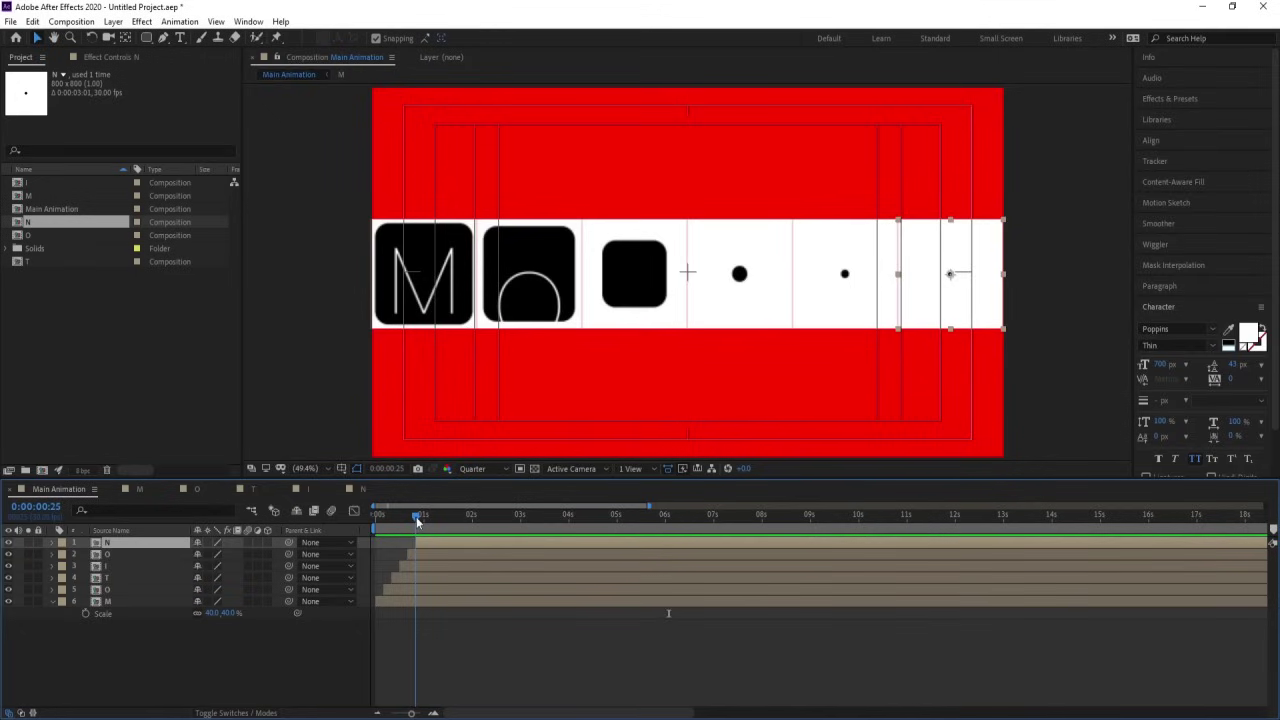
key("ctrl+a")
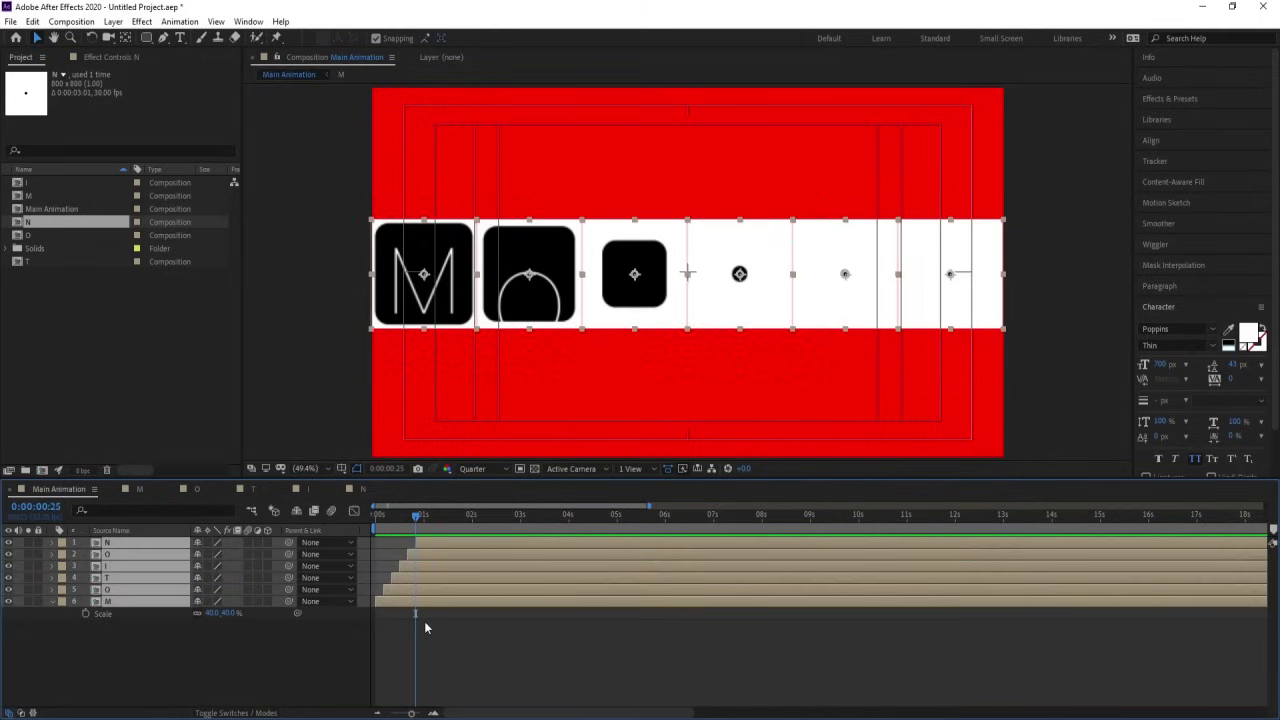
Trim the letter layers and shift them to start at frame 0, then preview
key("bracketleft")
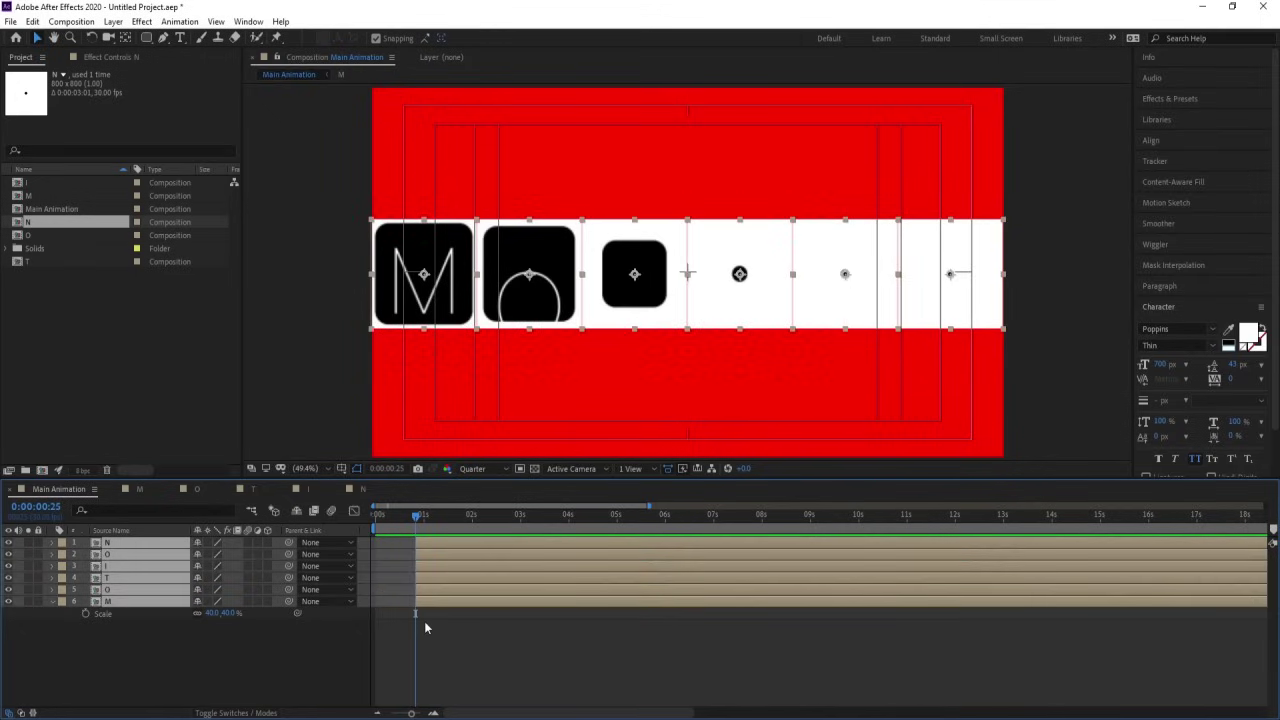
left_click_drag(396, 509, 346, 513)
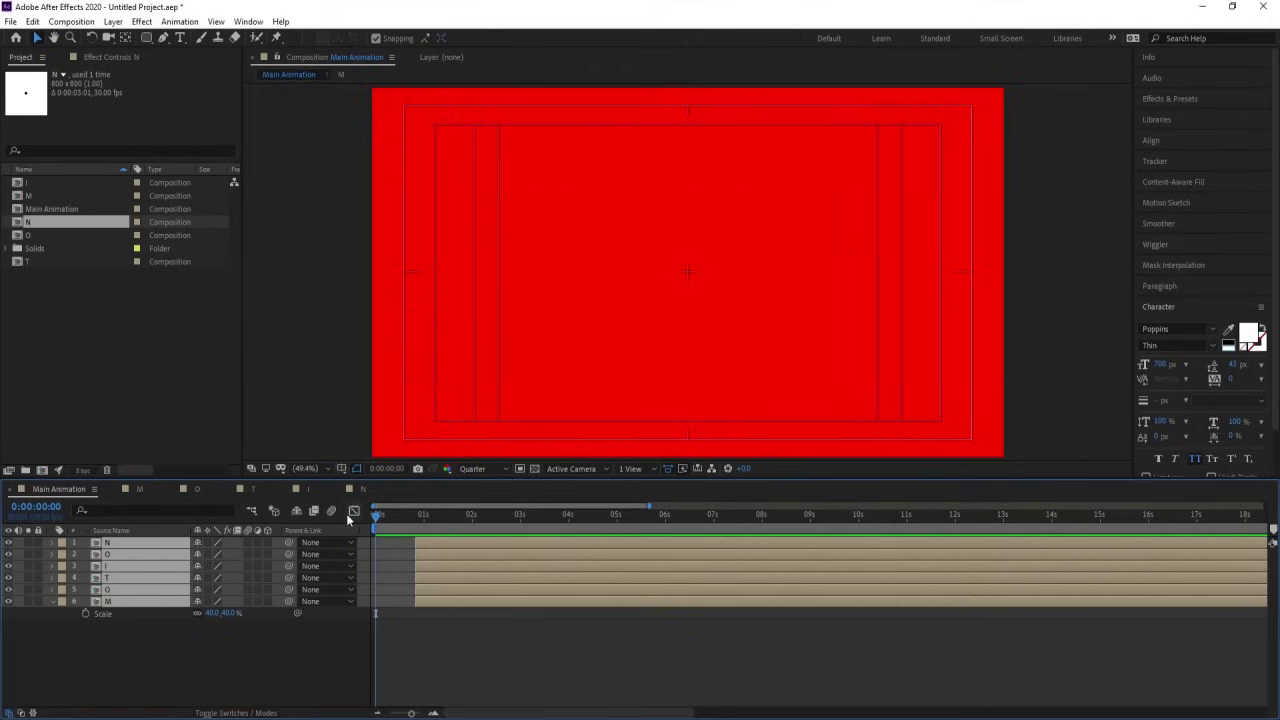
key("bracketleft")
key("space")
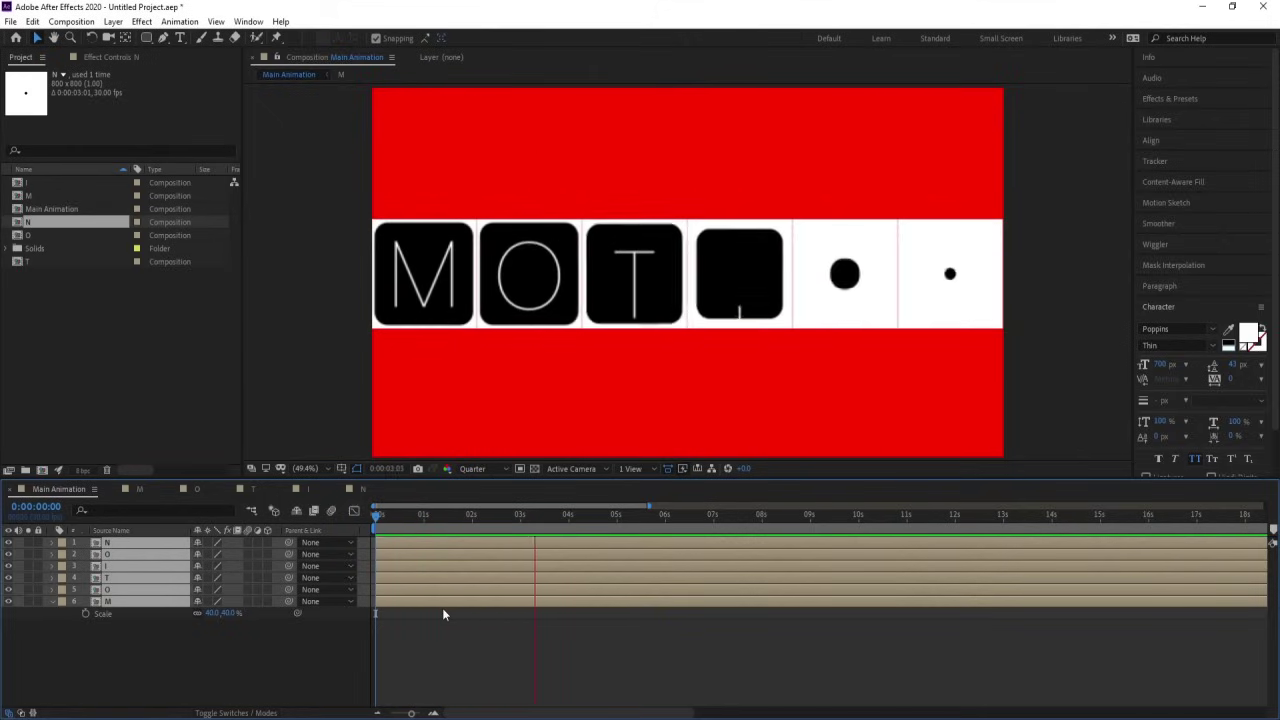
key("space")
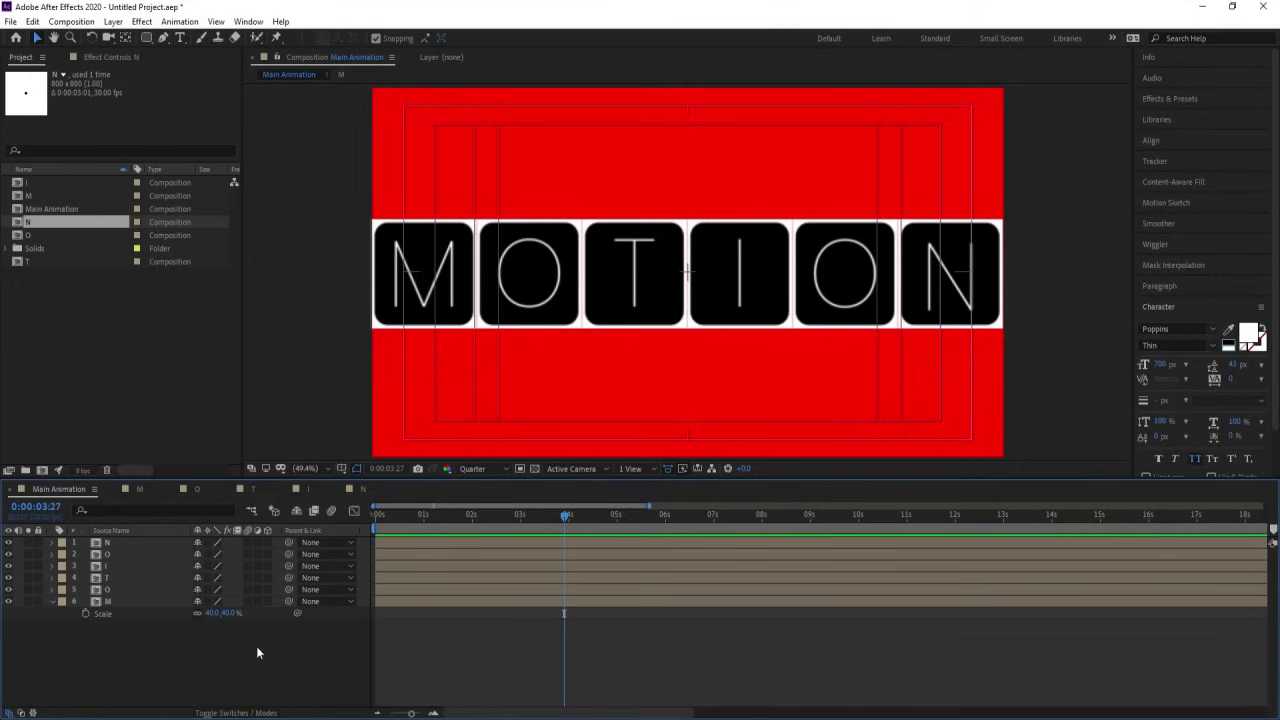
Add a new white solid and move it below the letter layers
key("ctrl+y")
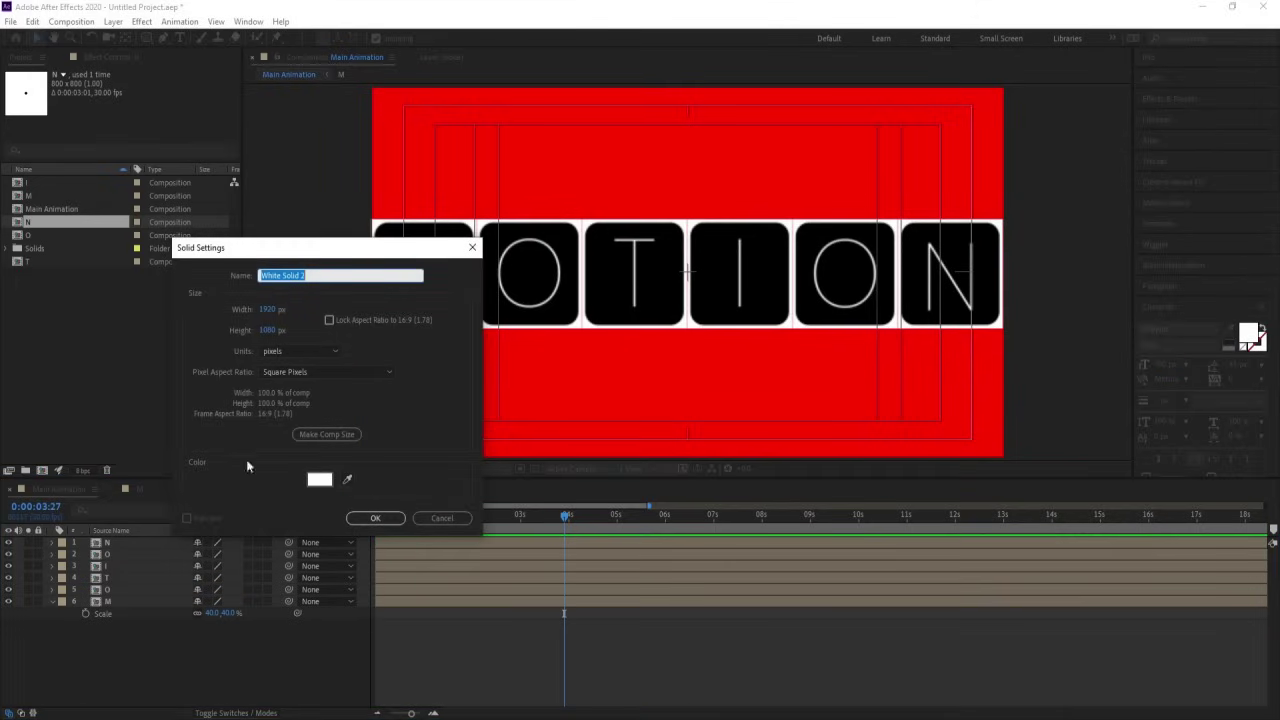
key("Return")
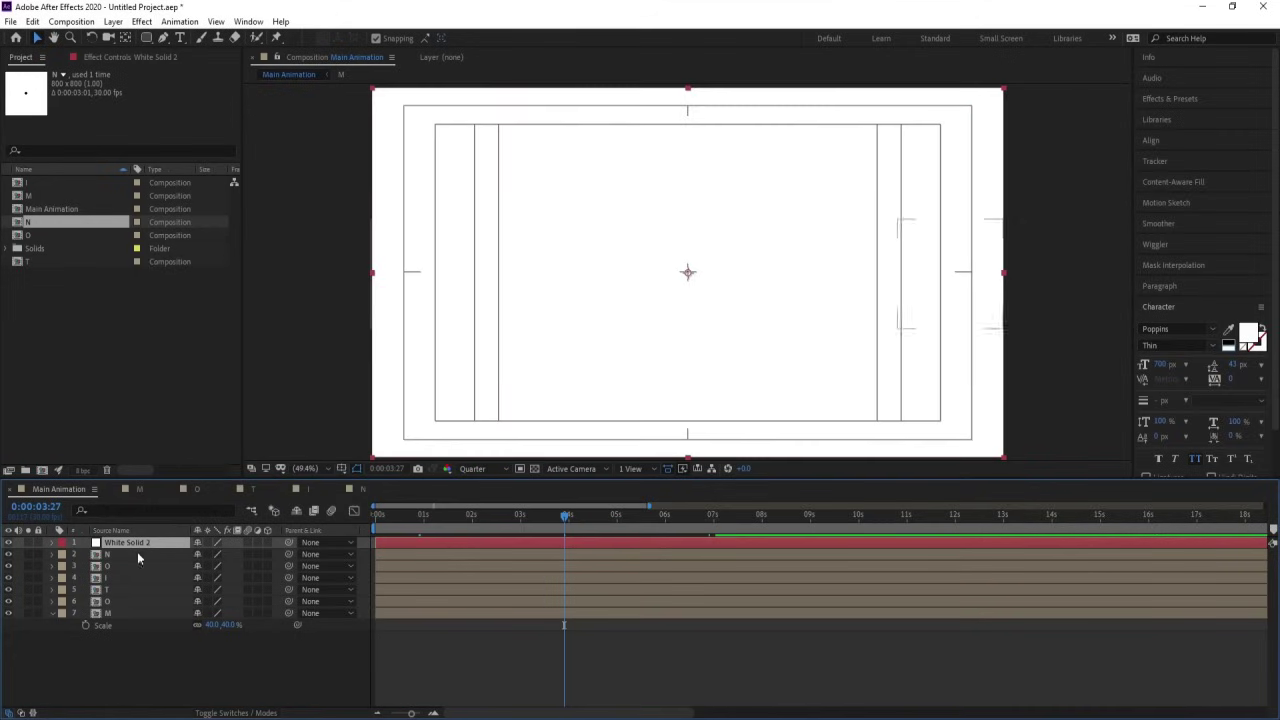
left_click_drag(137, 545, 146, 640)
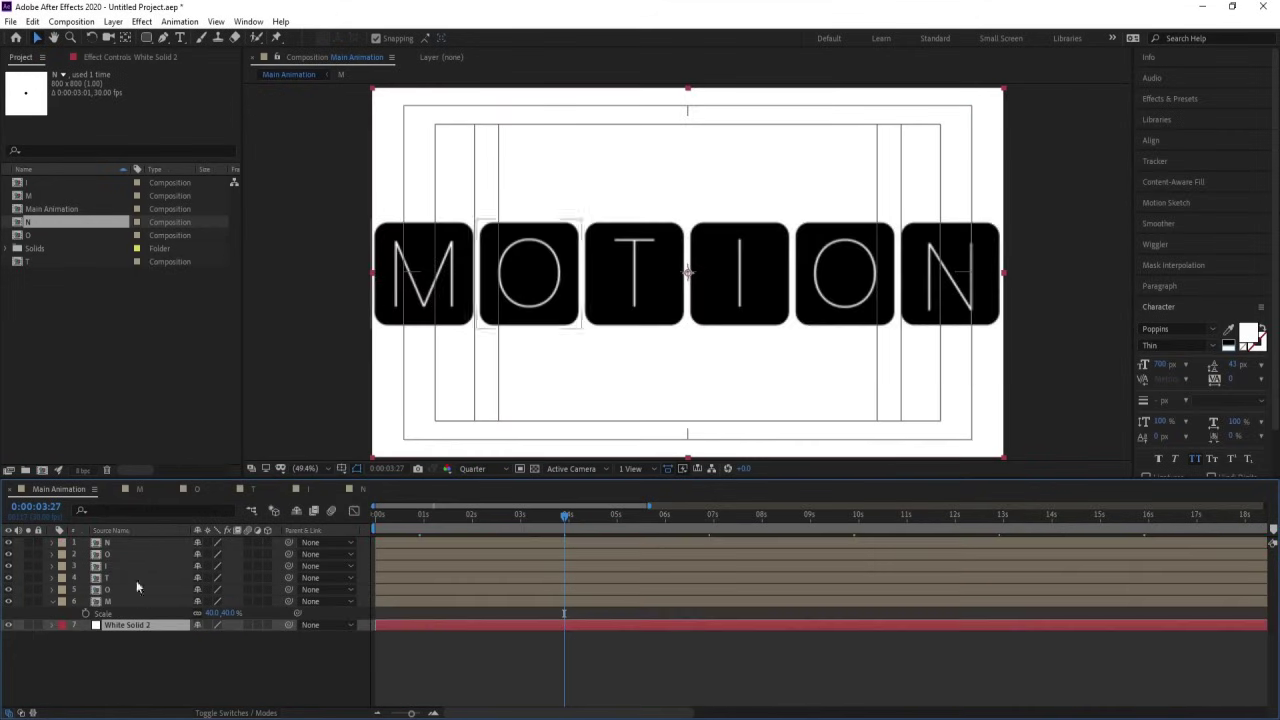
Delete the White Solid 1 layer from the T, I and N letter compositions
left_click(140, 489)
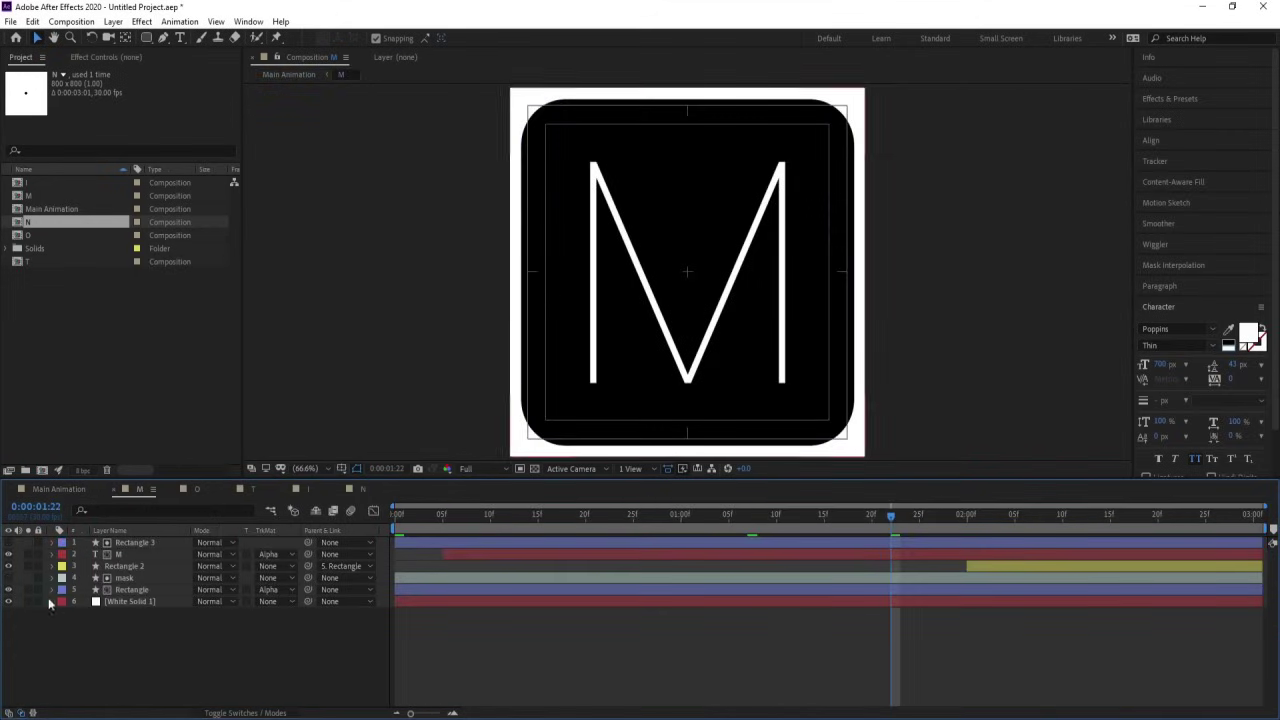
left_click(129, 602)
left_click(196, 489)
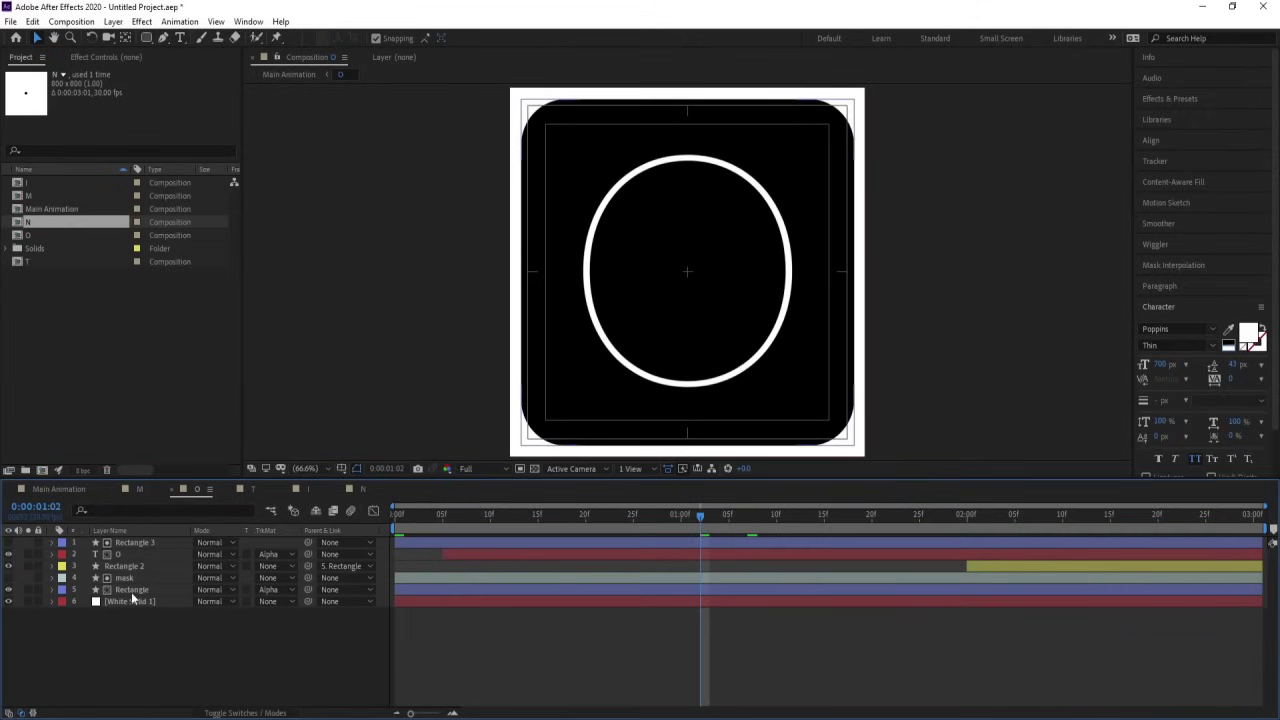
left_click(254, 489)
left_click(133, 600)
key("Delete")
left_click(304, 489)
left_click(140, 601)
key("Delete")
left_click(362, 489)
left_click(136, 601)
key("Delete")
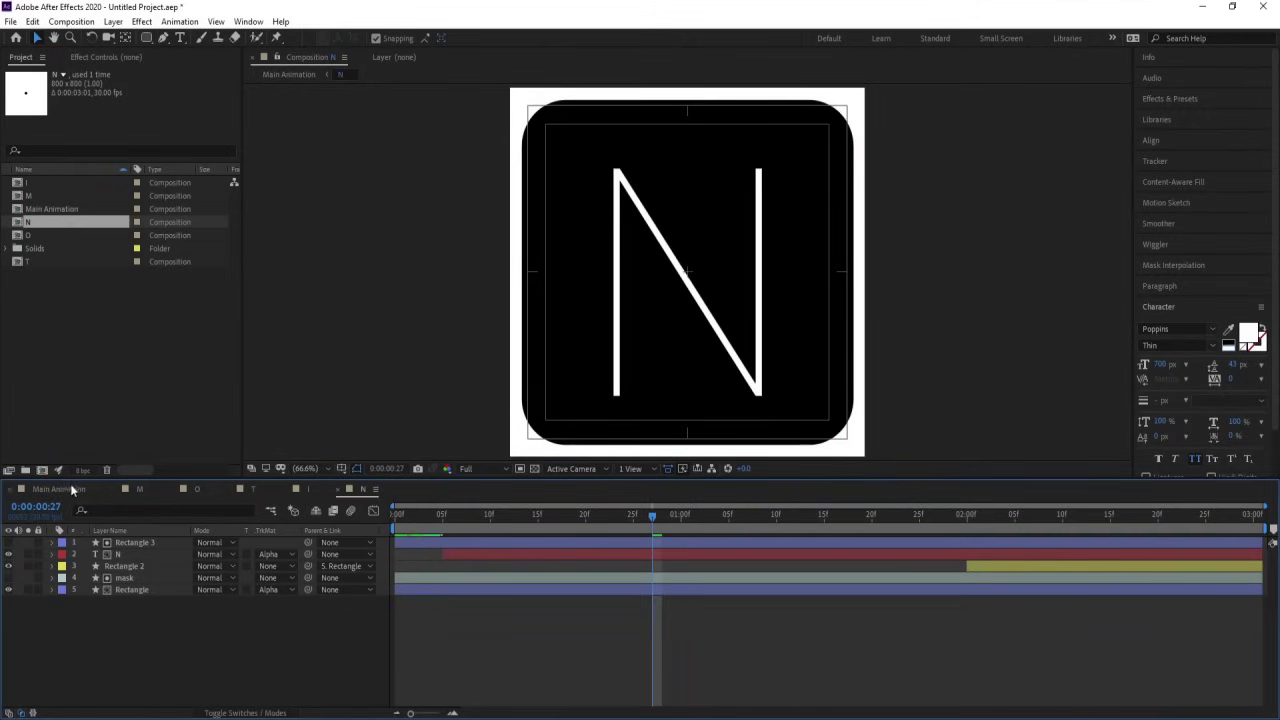
Return to Main Animation and preview the MOTION row from the start
left_click(59, 489)
left_click_drag(396, 527, 339, 520)
key("space")
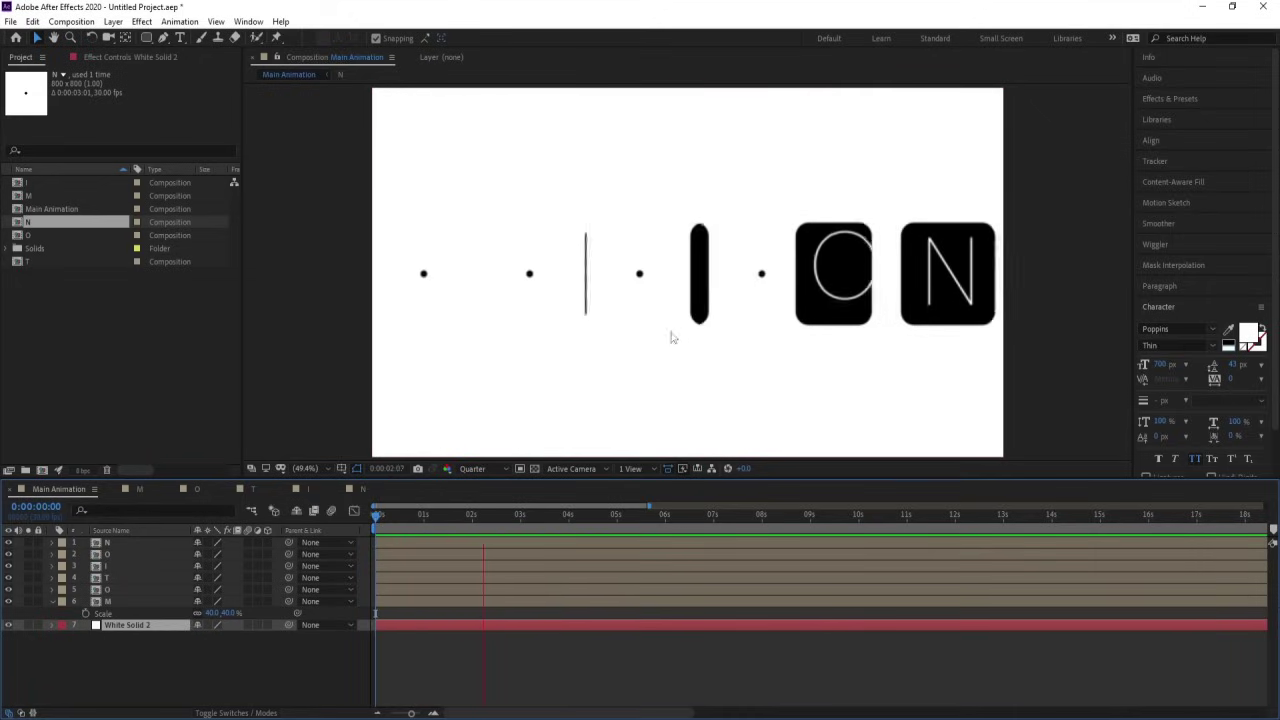
Precompose the six letter layers into 'Motion', then duplicate it into a second row above
key("space")
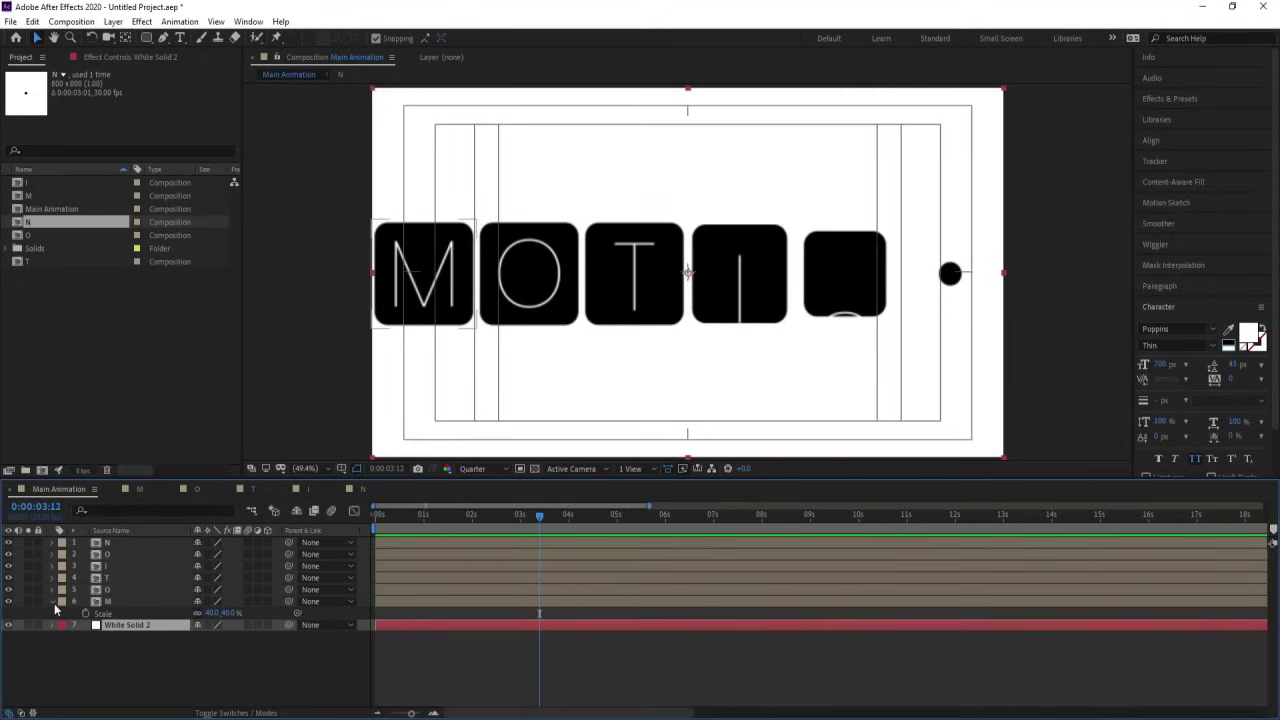
key("s")
left_click(106, 601)
left_click(107, 543, "shift")
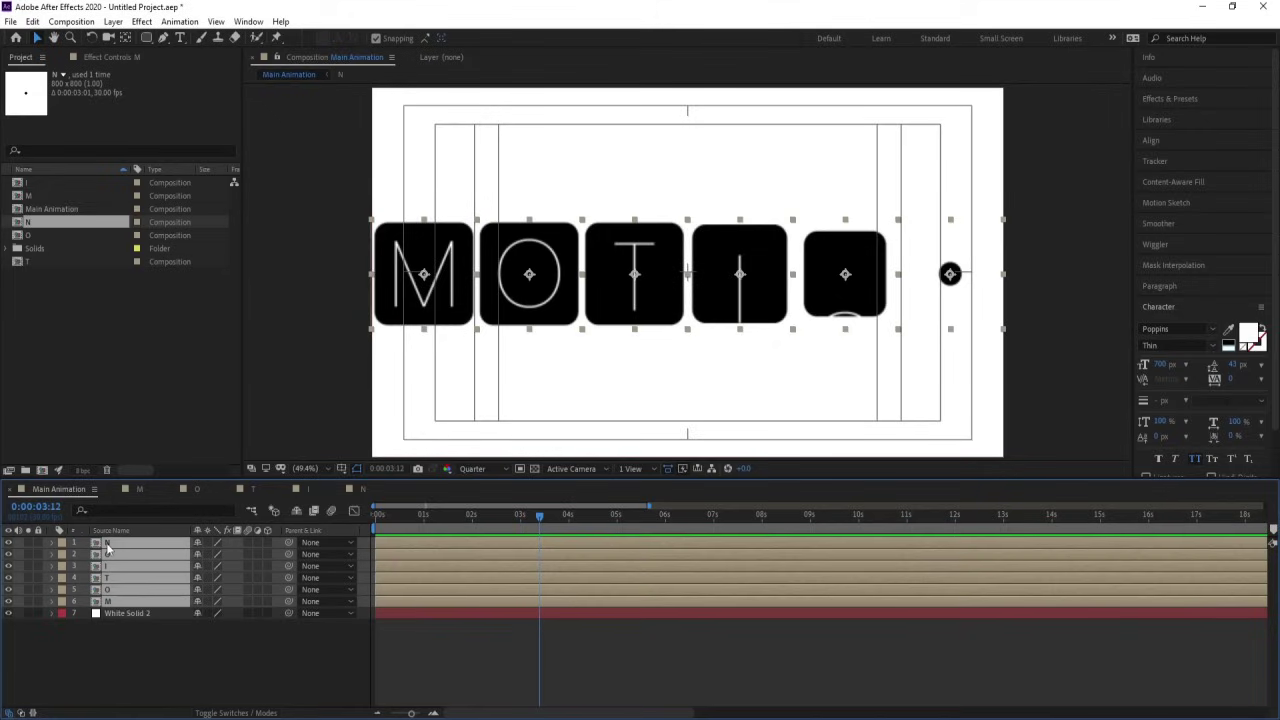
key("ctrl+shift+c")
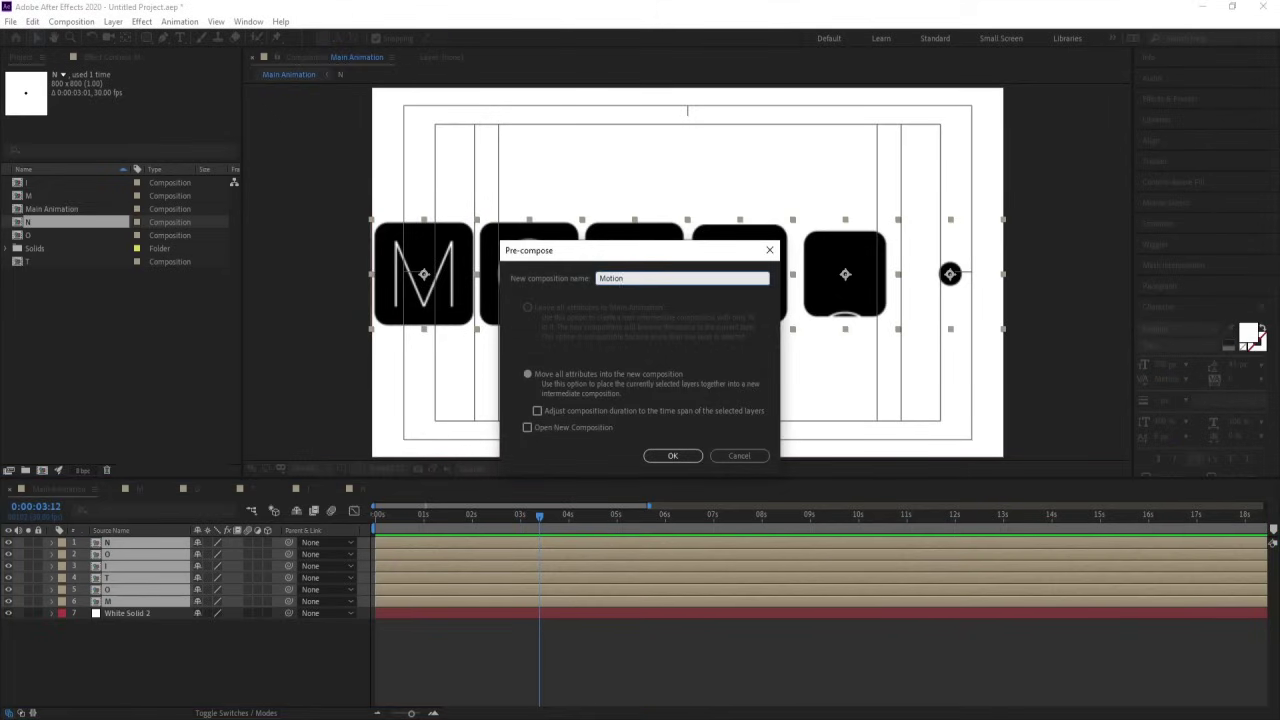
key("Return")
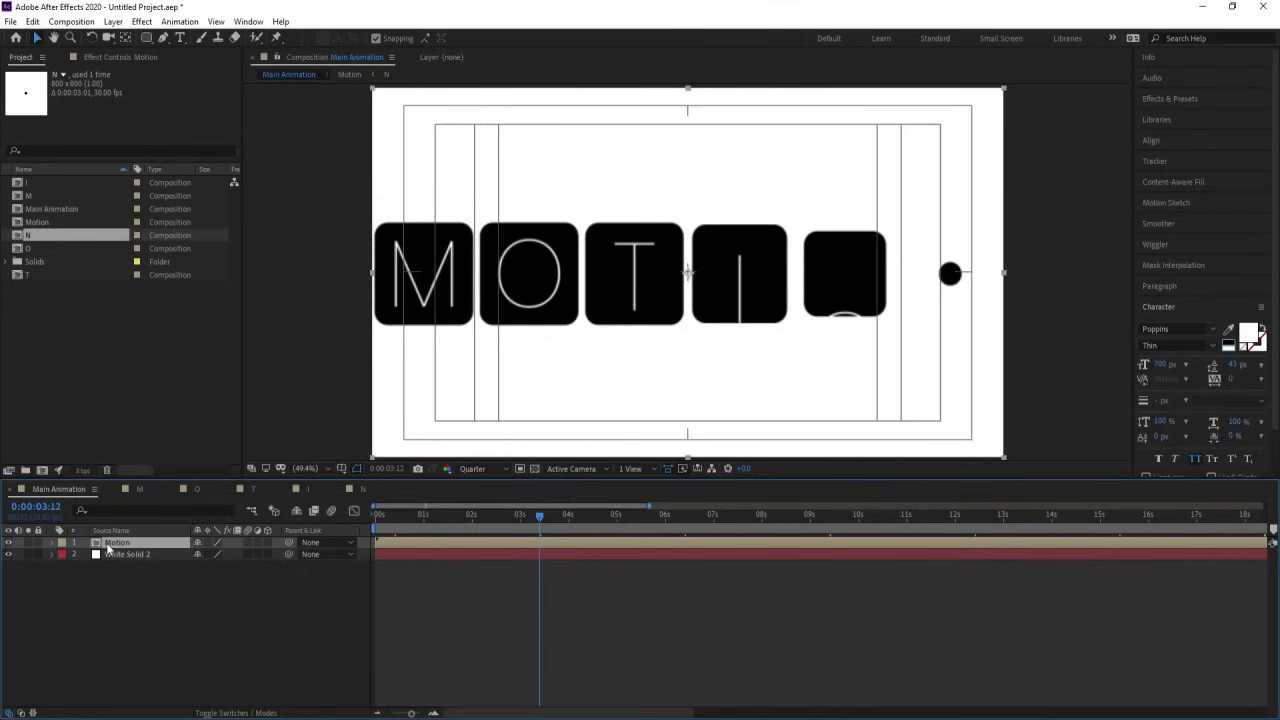
key("ctrl+d")
left_click_drag(614, 294, 637, 407)
Add a third Motion copy and start the top Motion layer at 1:10
key("ctrl+d")
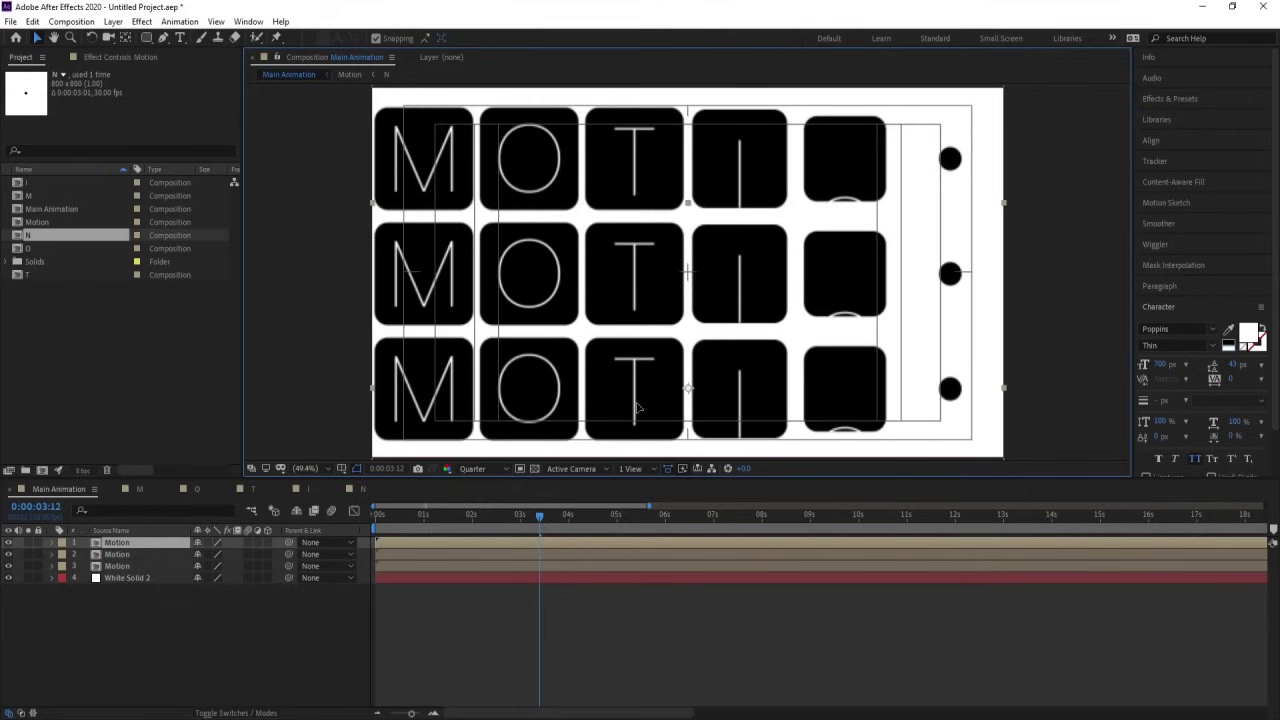
left_click(380, 516)
key("=")
key("=")
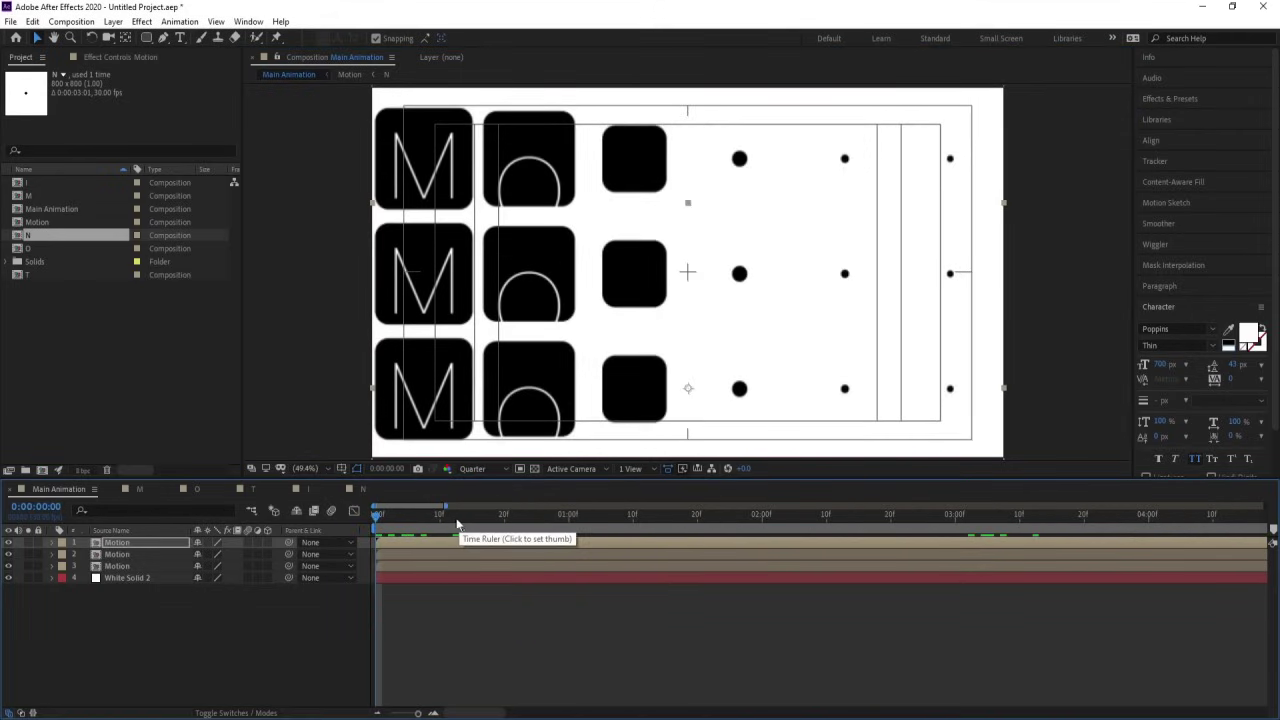
left_click(505, 520)
left_click(505, 553)
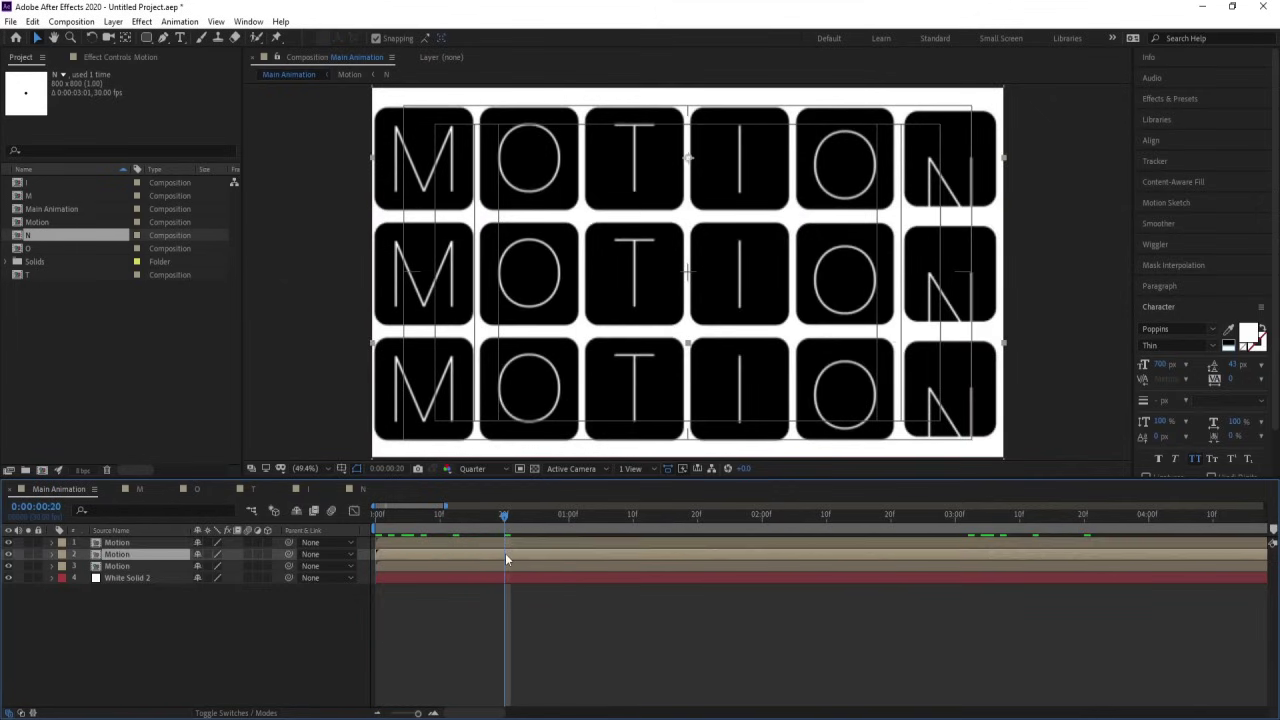
left_click(636, 516)
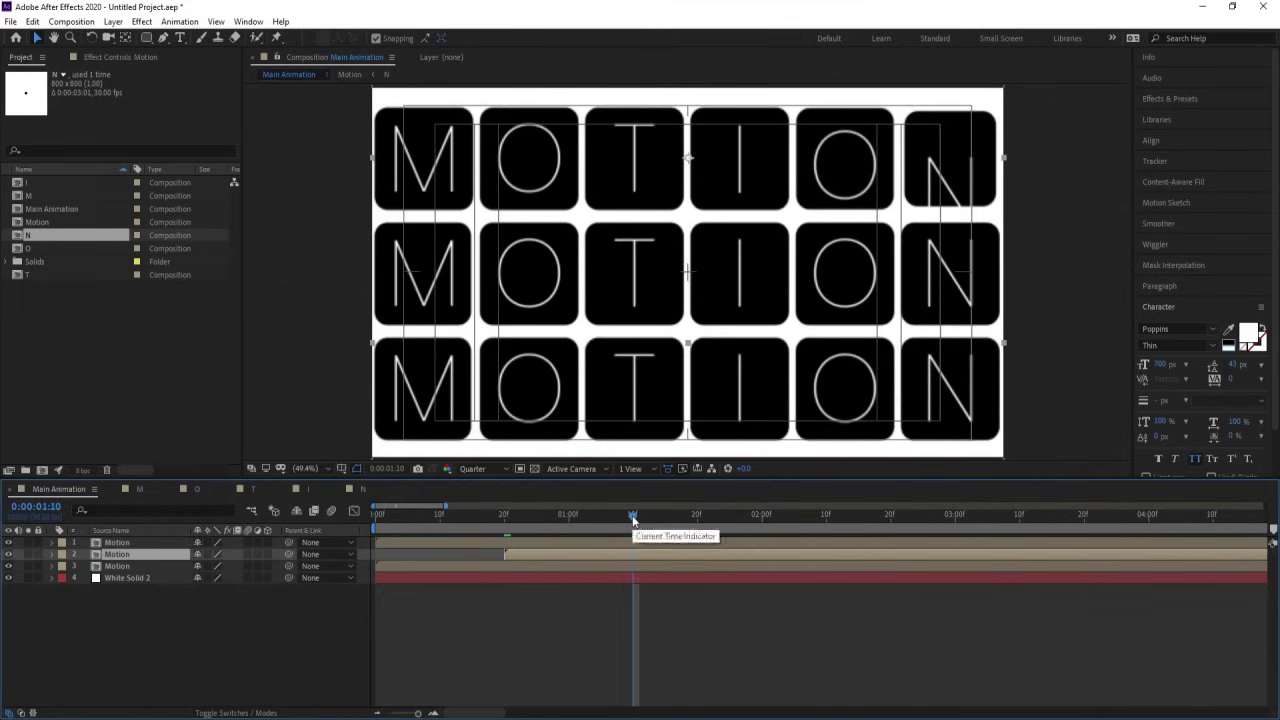
left_click(635, 541)
key("[")
Preview, identify each row's layer, and move the second Motion layer to the top
key("space")
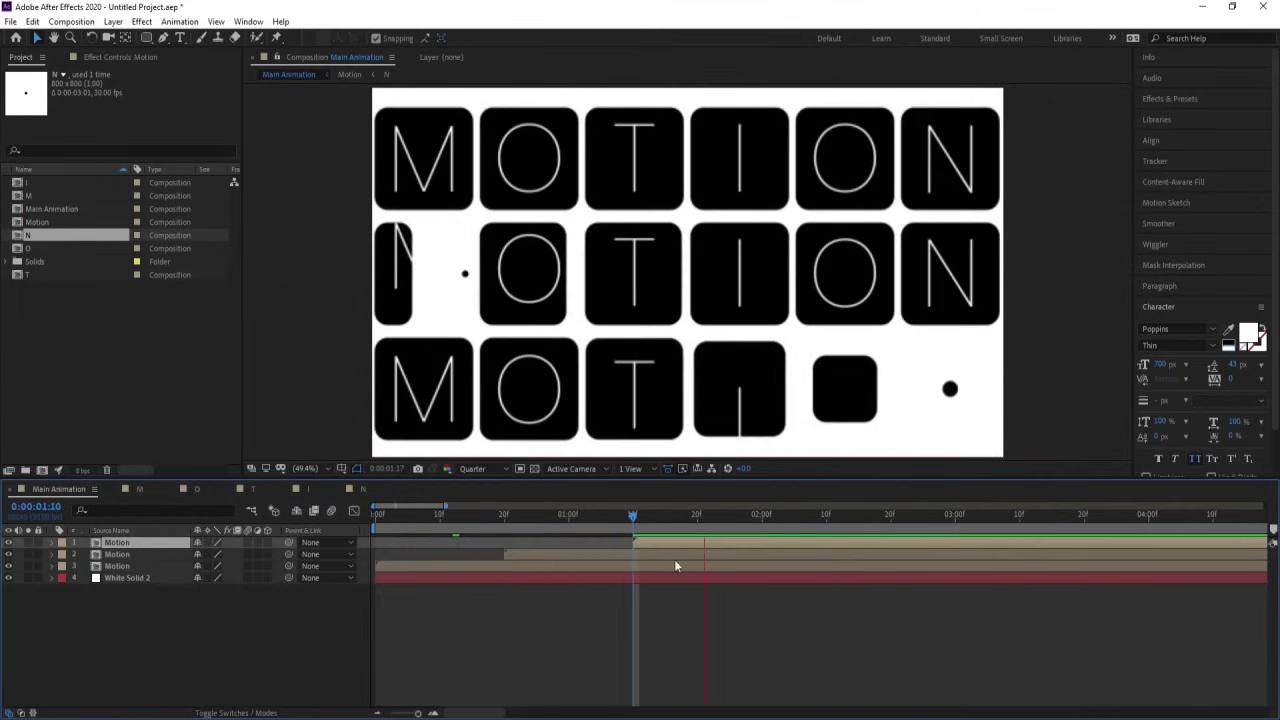
left_click(9, 566)
left_click(9, 566)
left_click(9, 566)
left_click(9, 566)
left_click(9, 542)
left_click(9, 542)
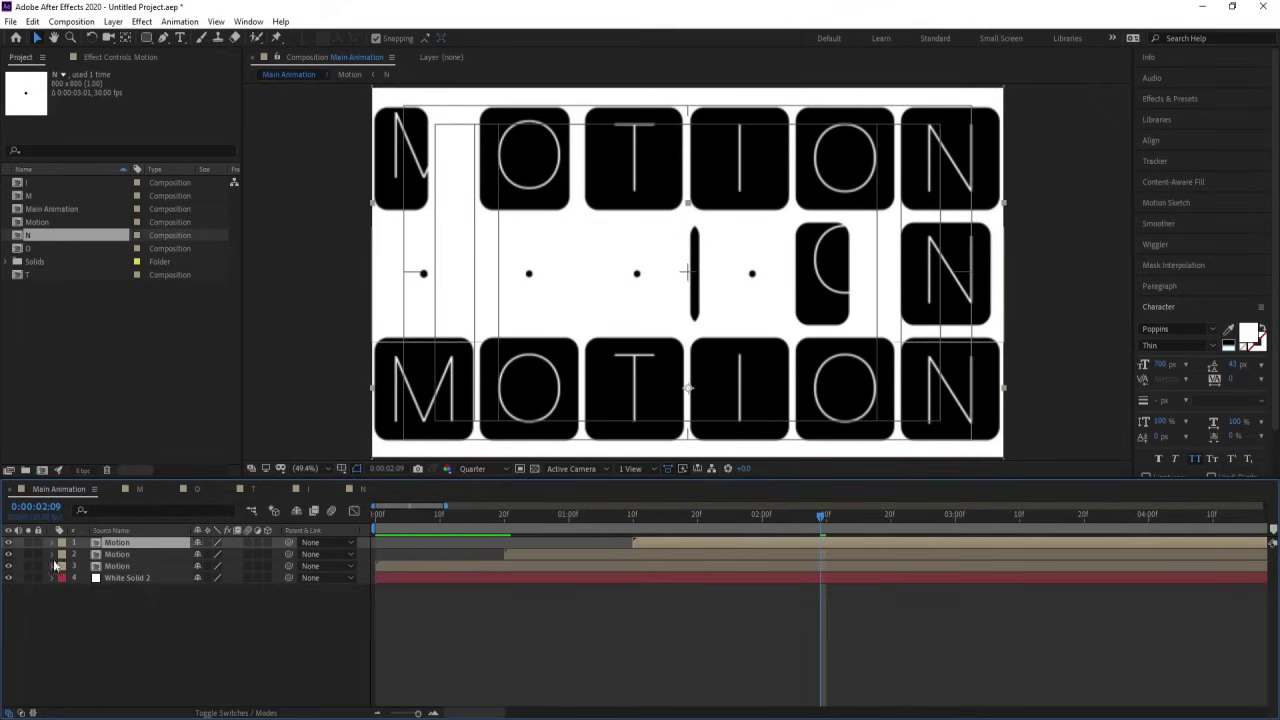
left_click(123, 554)
left_click_drag(123, 554, 118, 540)
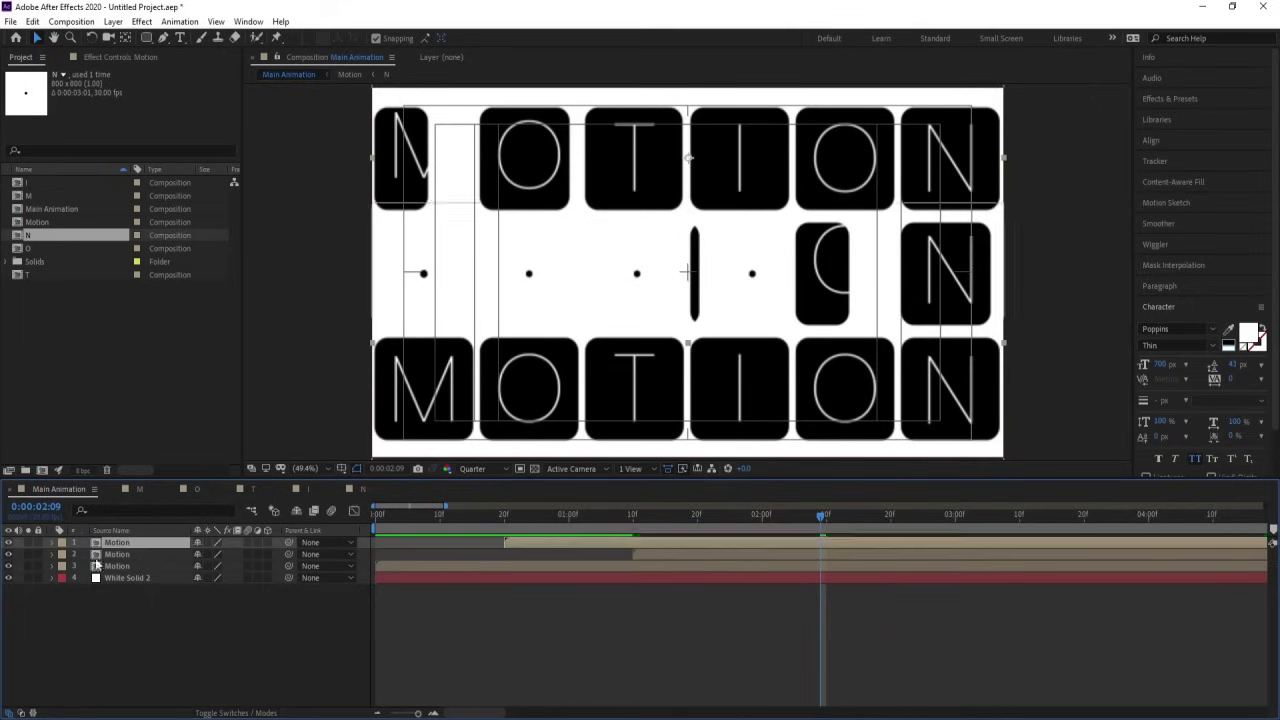
left_click(163, 556)
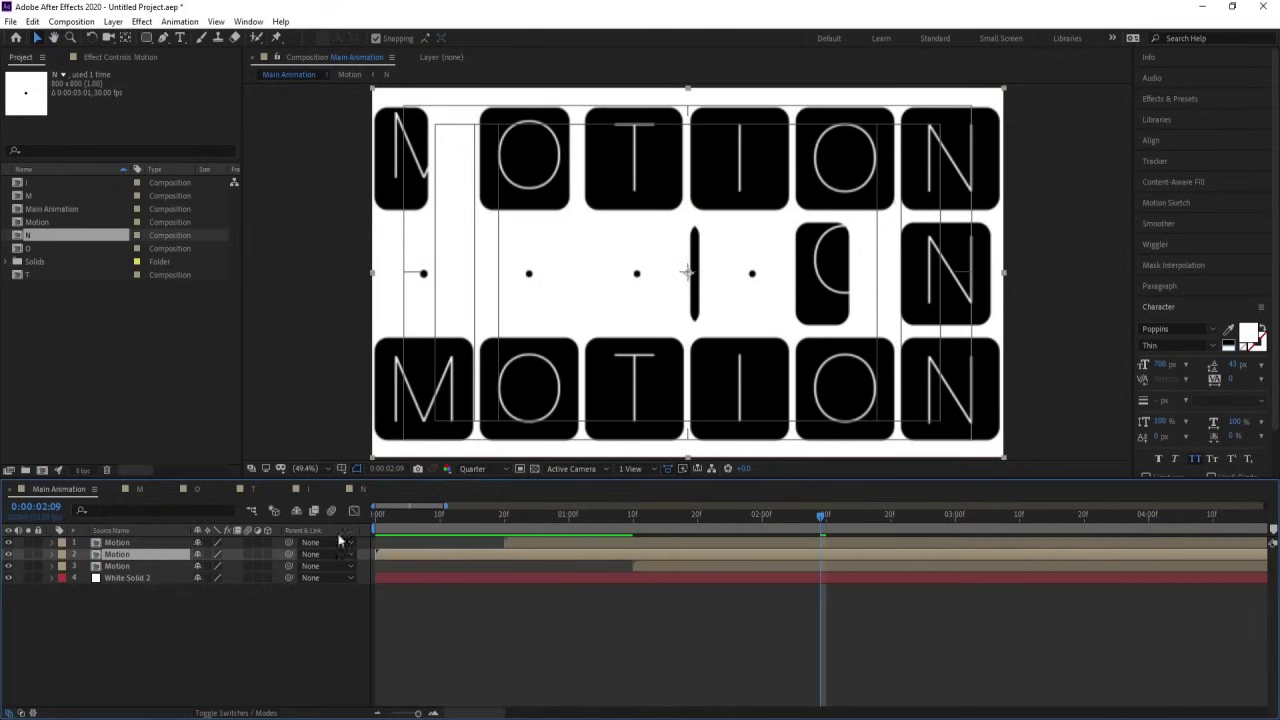
Start the top Motion layer at frame 0 and the second at 20 frames, then preview
left_click_drag(425, 522, 342, 522)
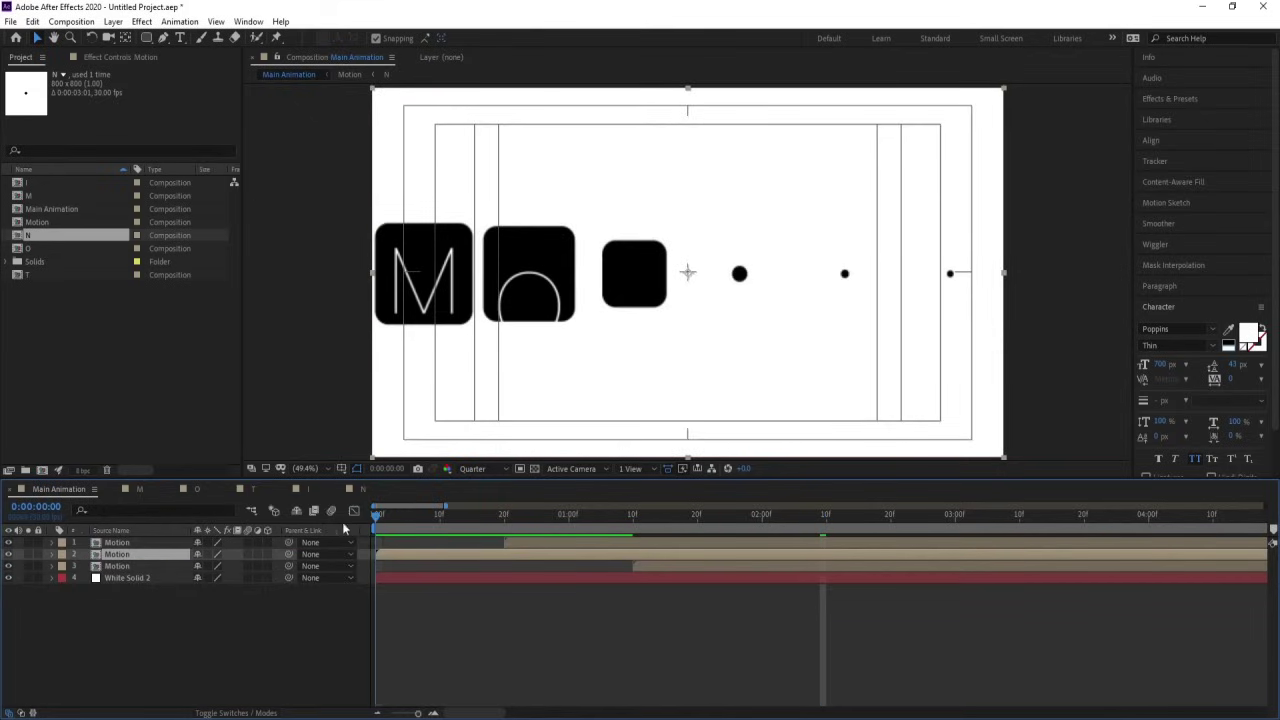
left_click(530, 543)
key("[")
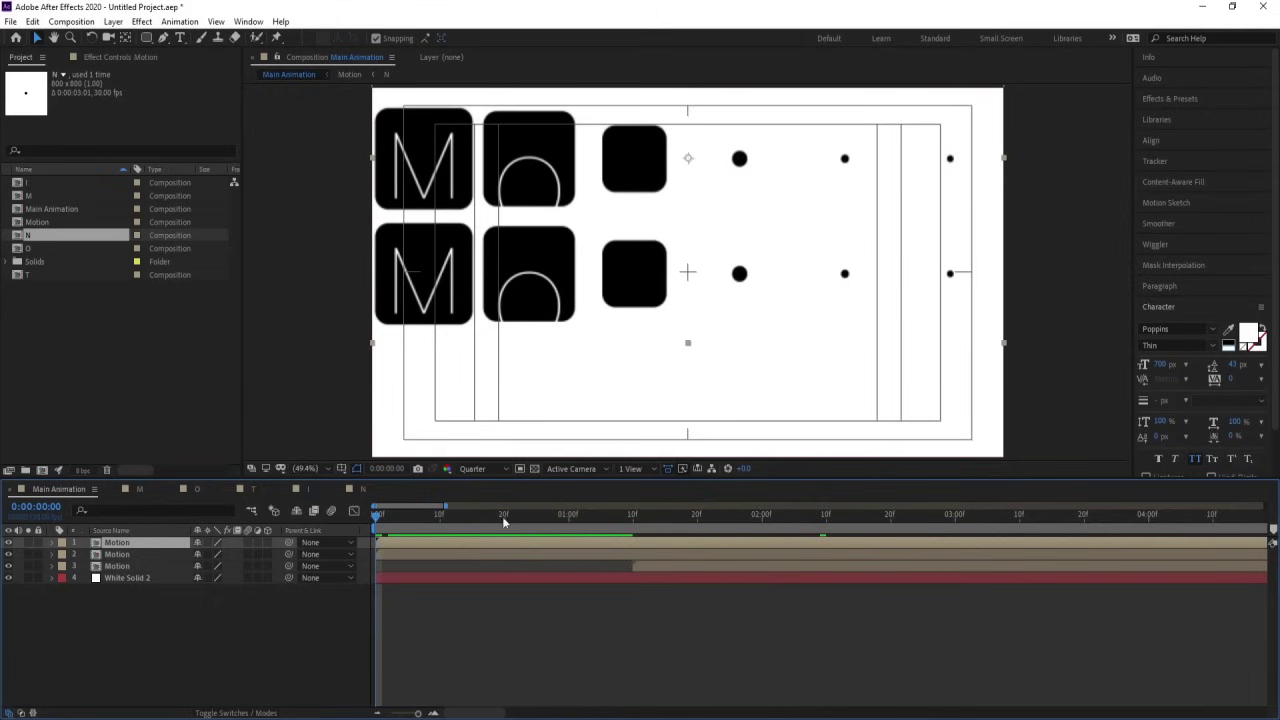
left_click(504, 516)
left_click(546, 550)
key("[")
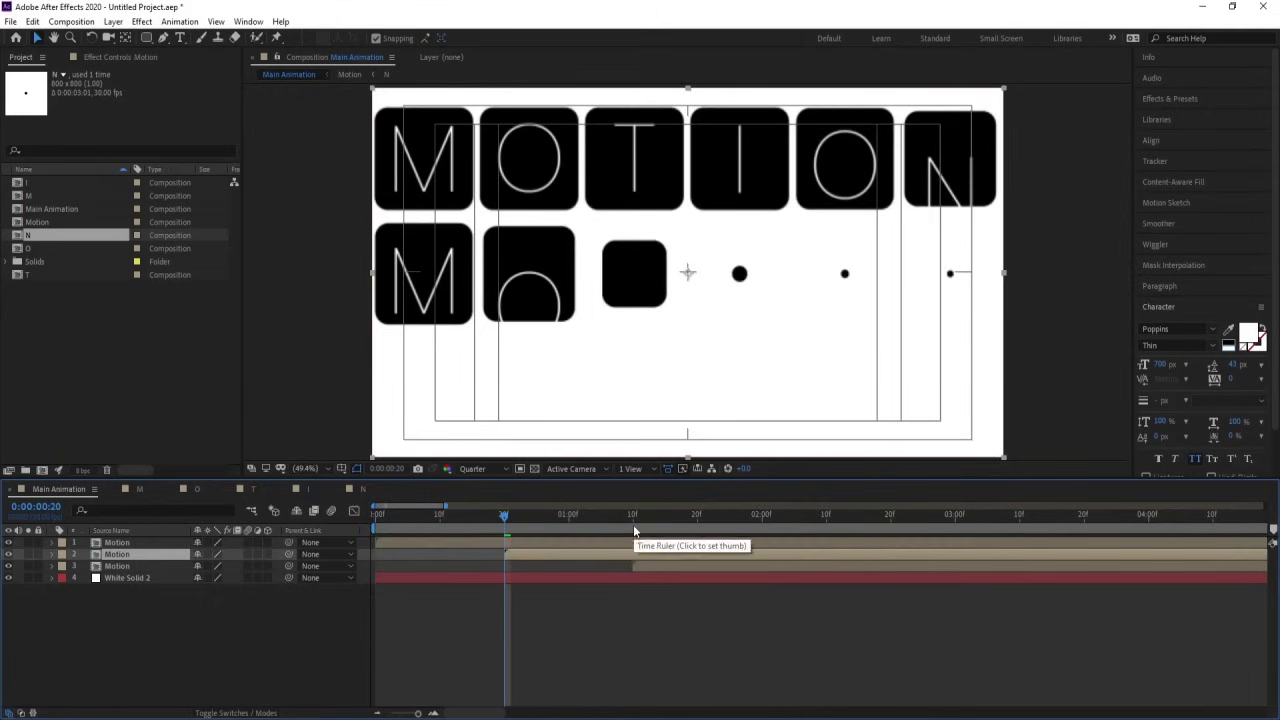
key("space")
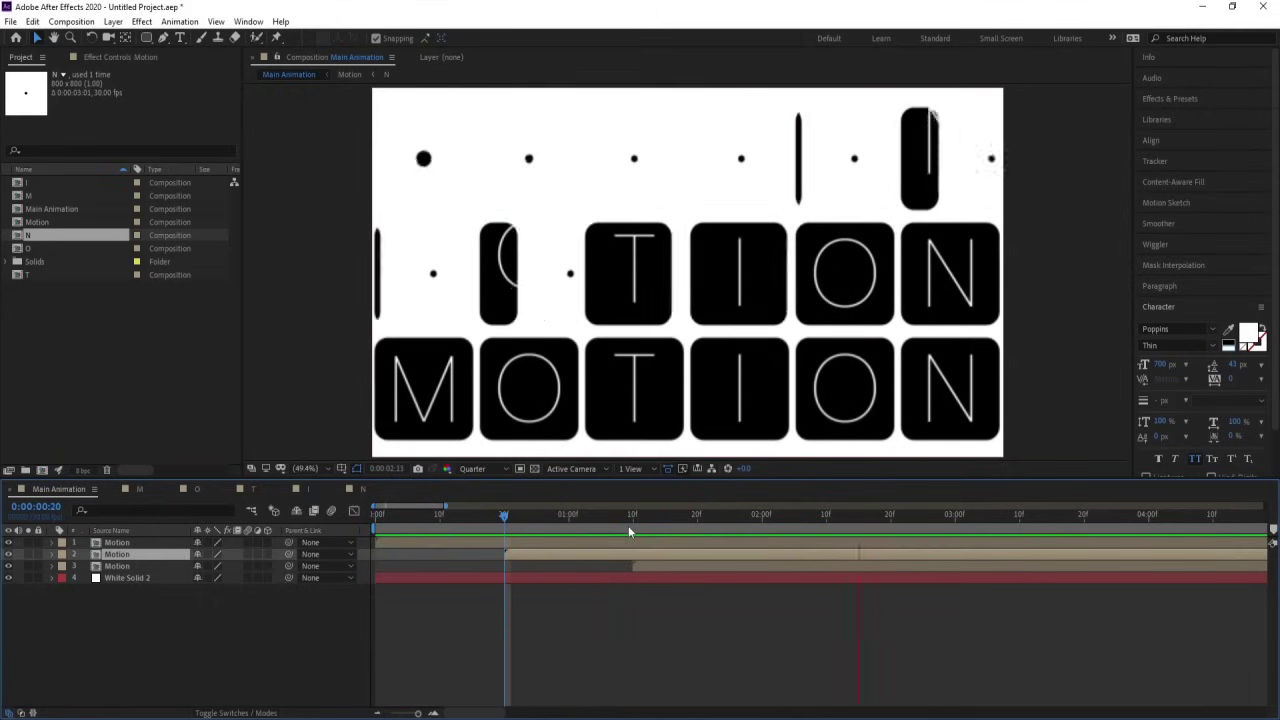
key("space")
Trim all three Motion rows at 1:10 and shift them to begin at frame 0
left_click(632, 526)
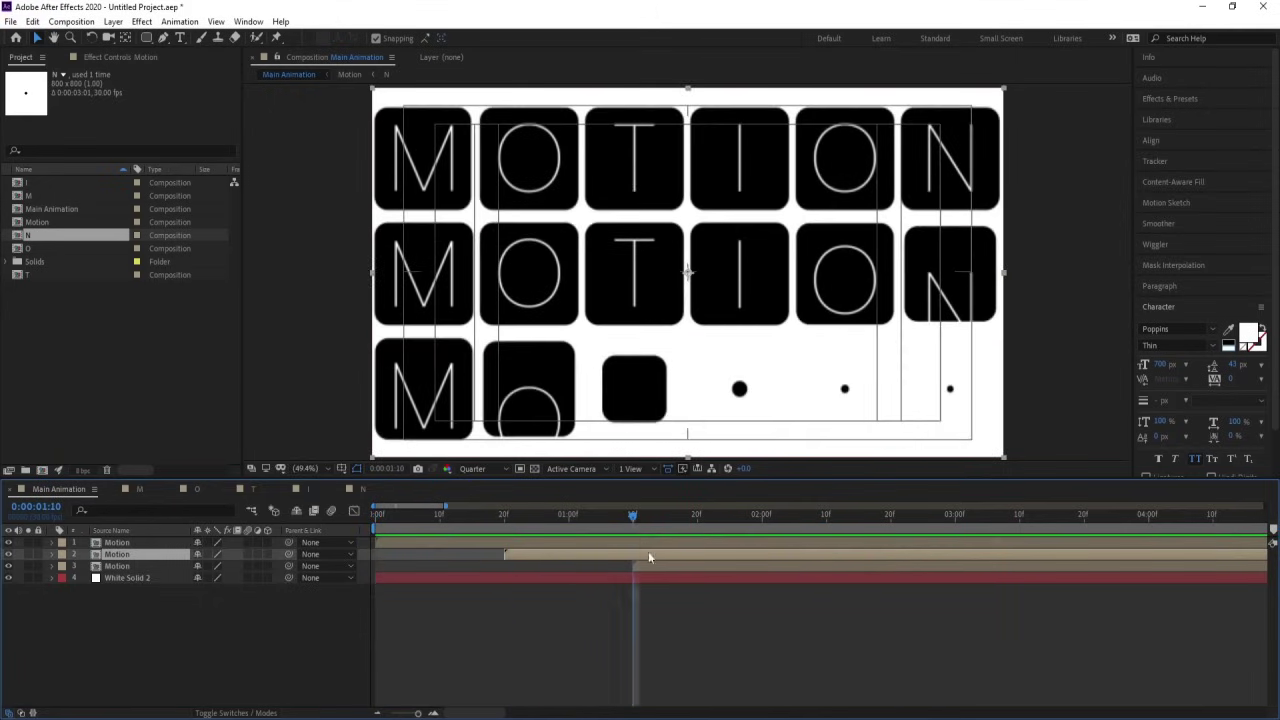
left_click(647, 566)
left_click(643, 544, "shift")
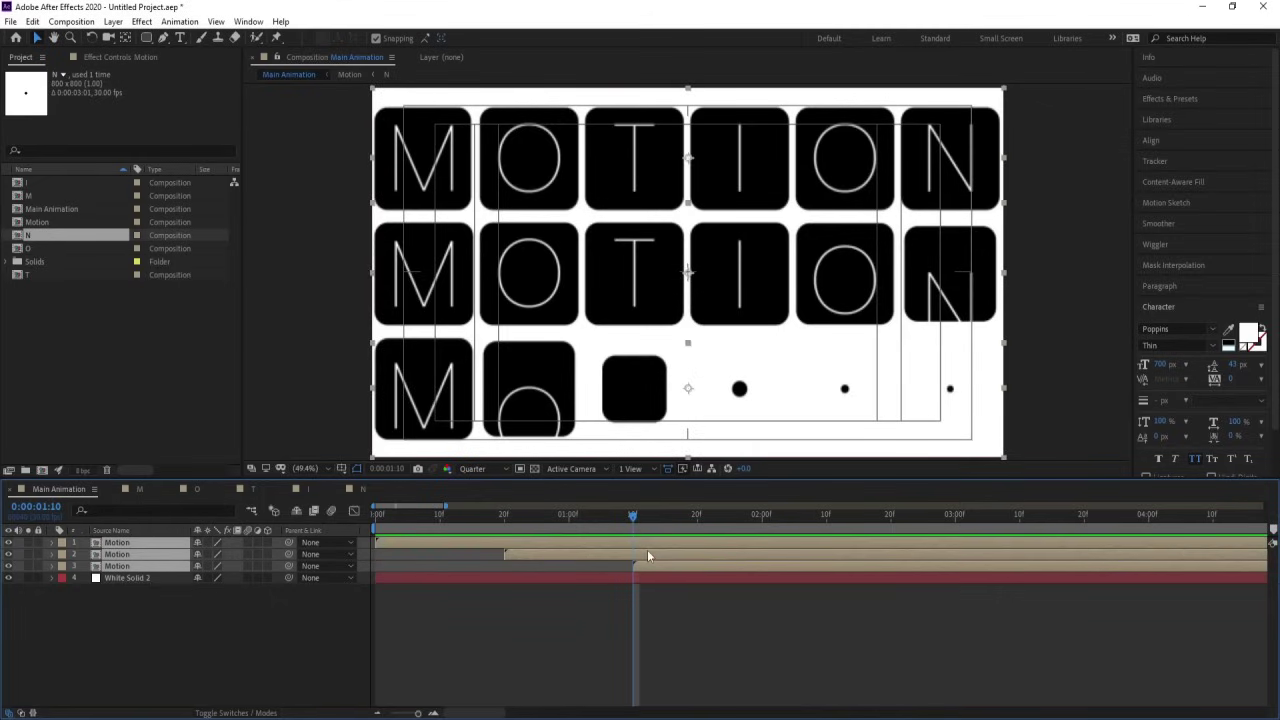
key("alt+bracketleft")
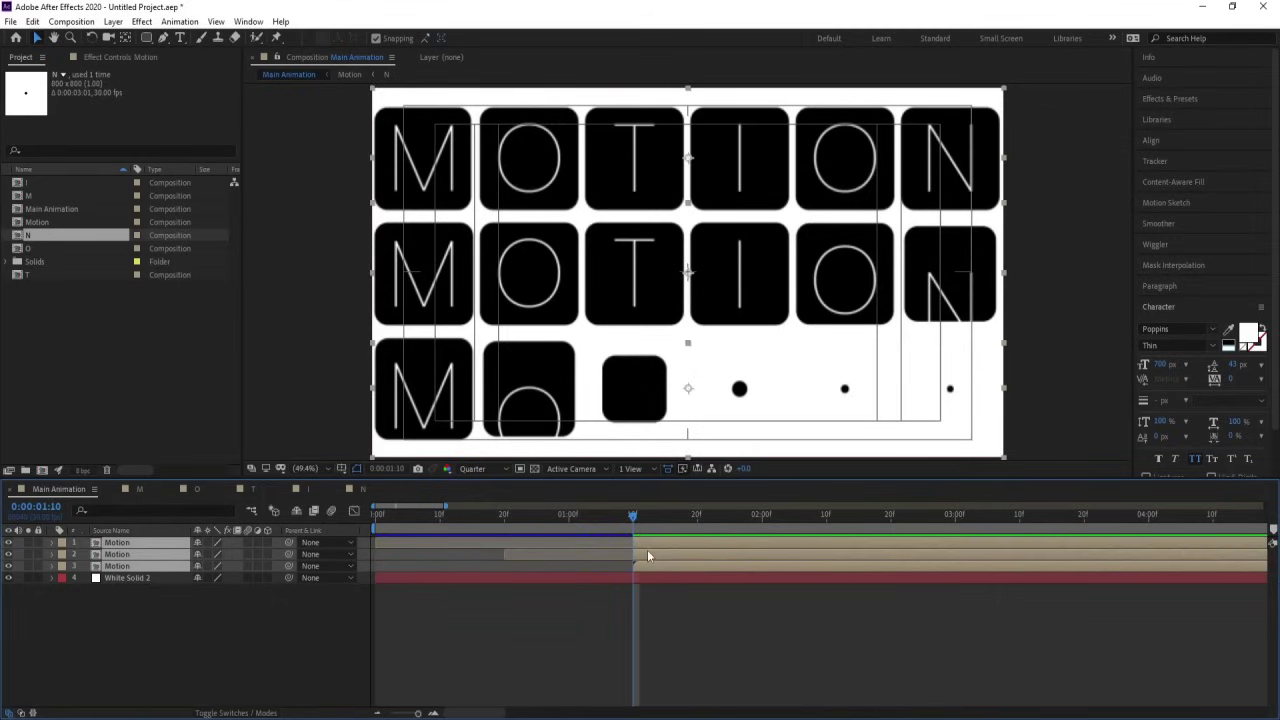
left_click_drag(450, 512, 321, 507)
key("bracketleft")
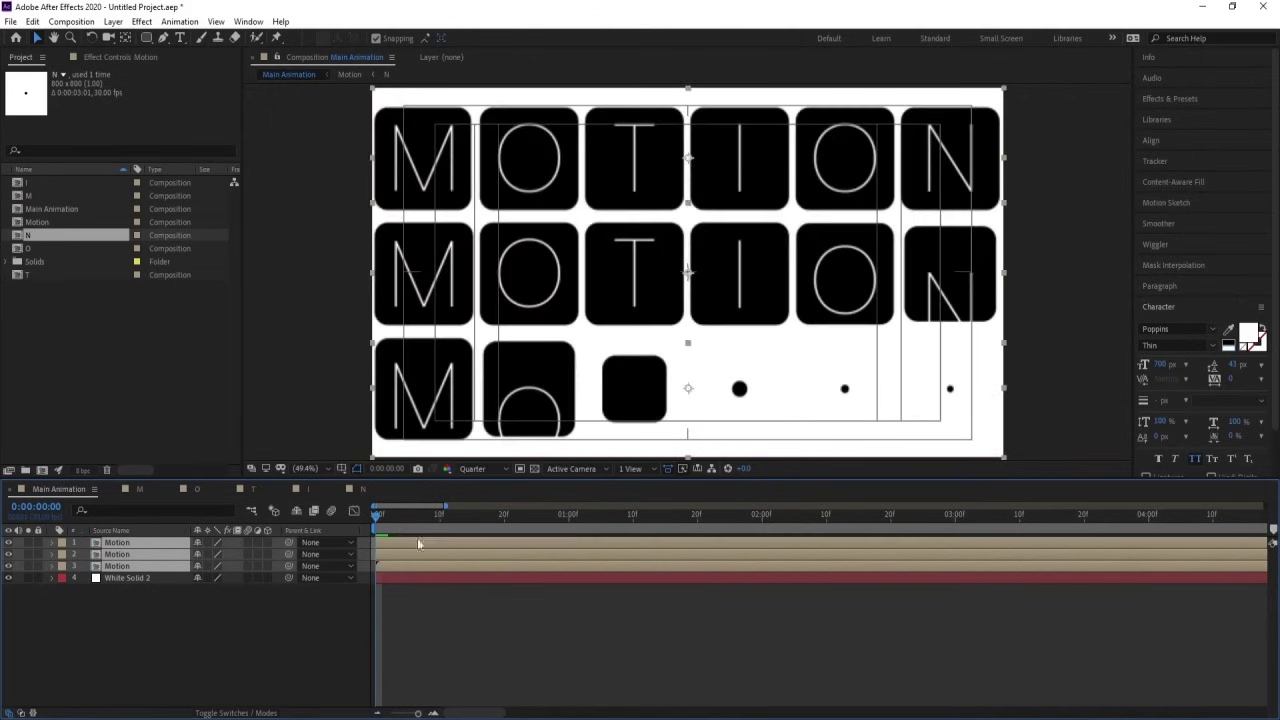
left_click(488, 641)
left_click(139, 489)
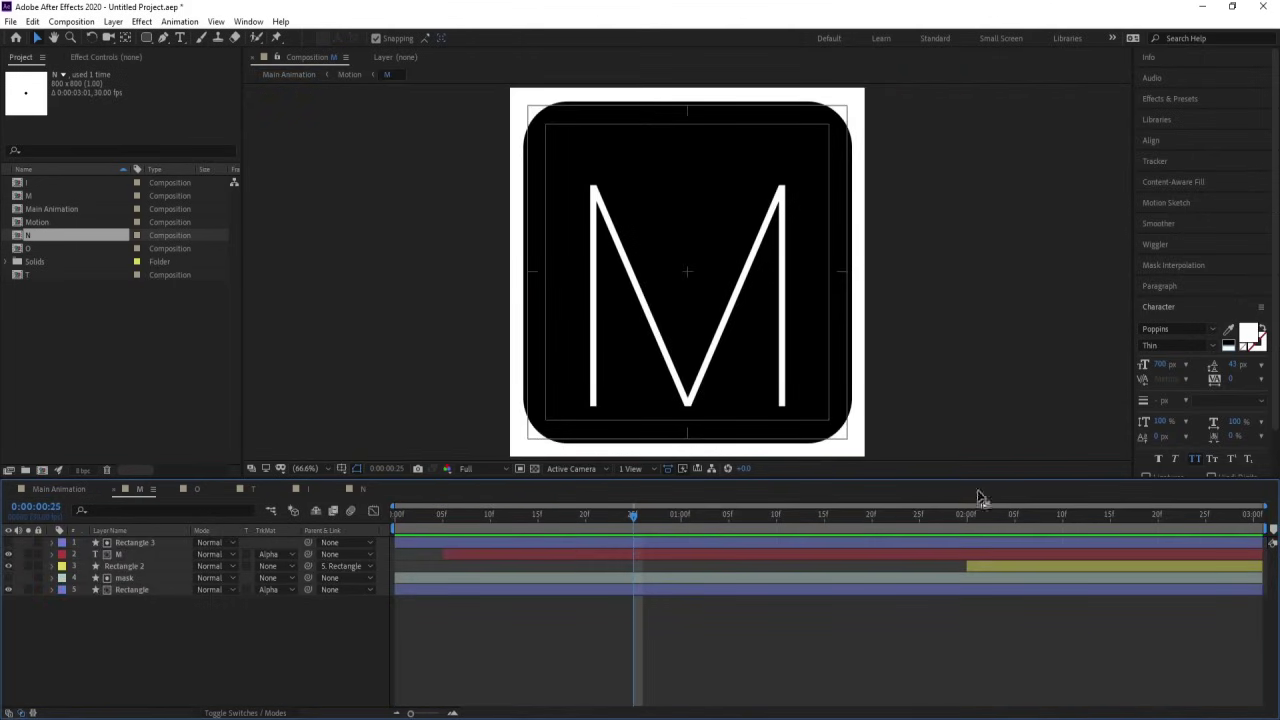
left_click(1255, 529)
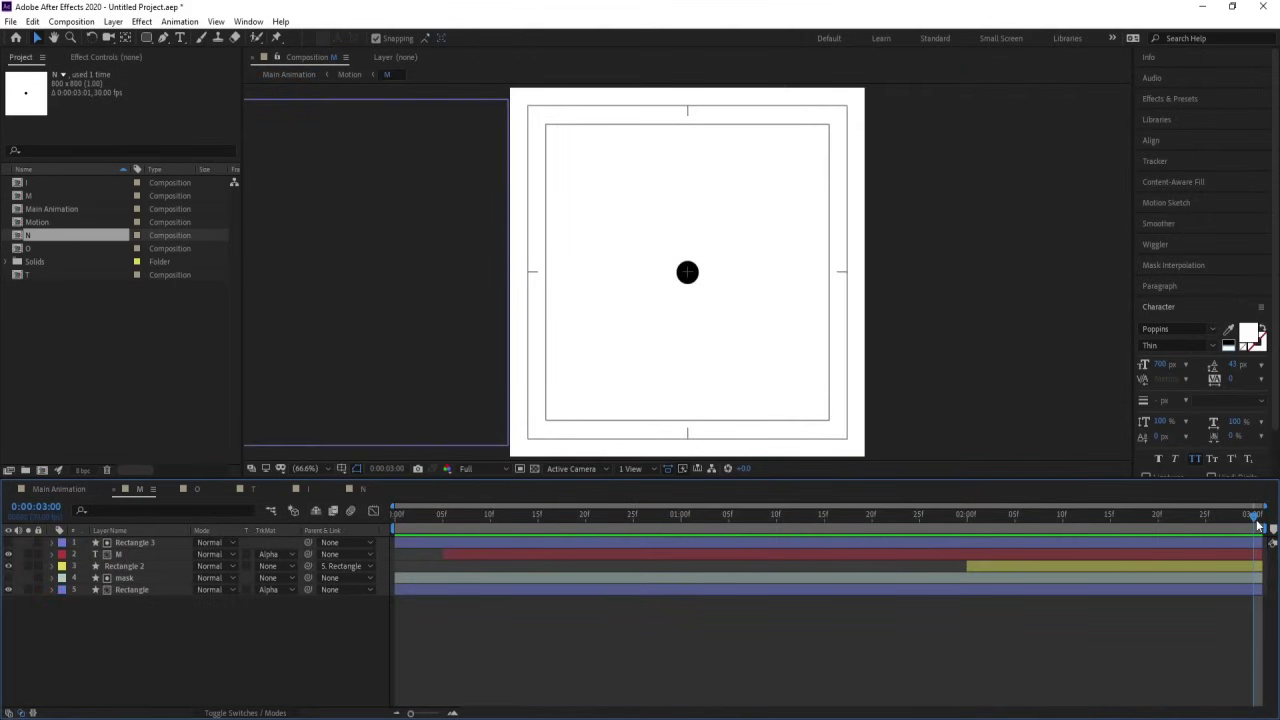
left_click(60, 489)
left_click_drag(806, 514, 952, 516)
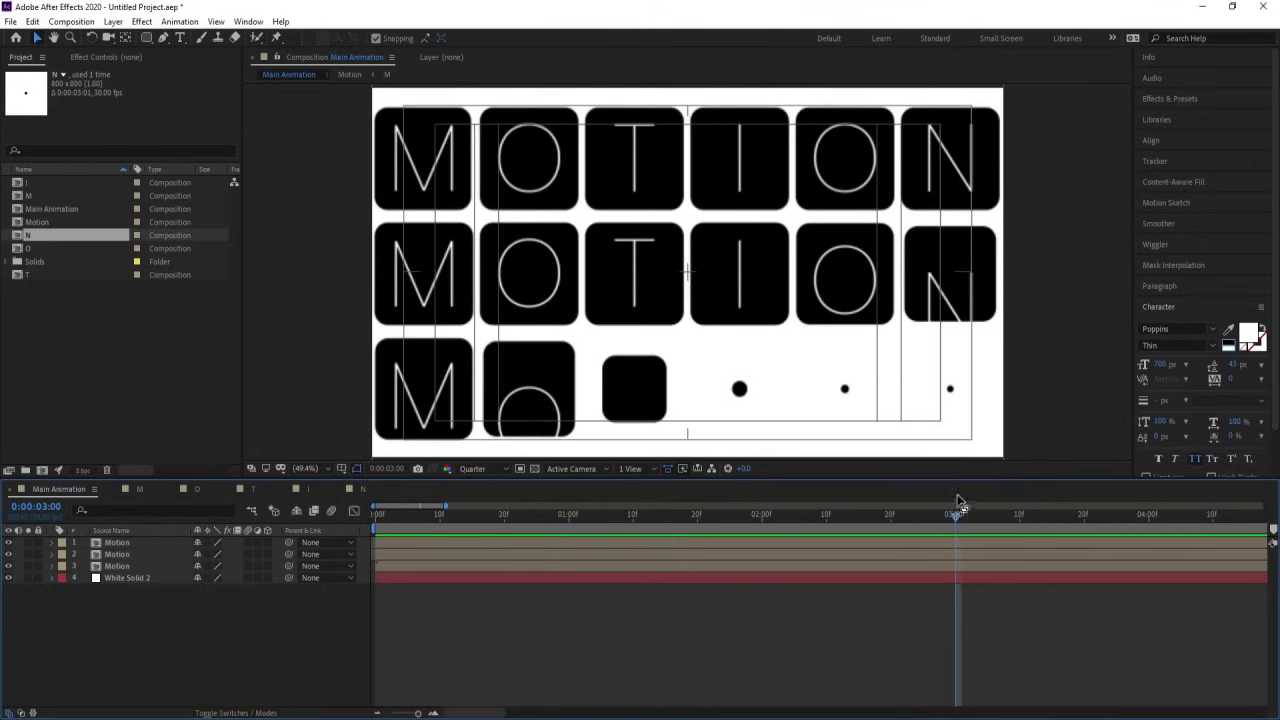
key("n")
key("space")
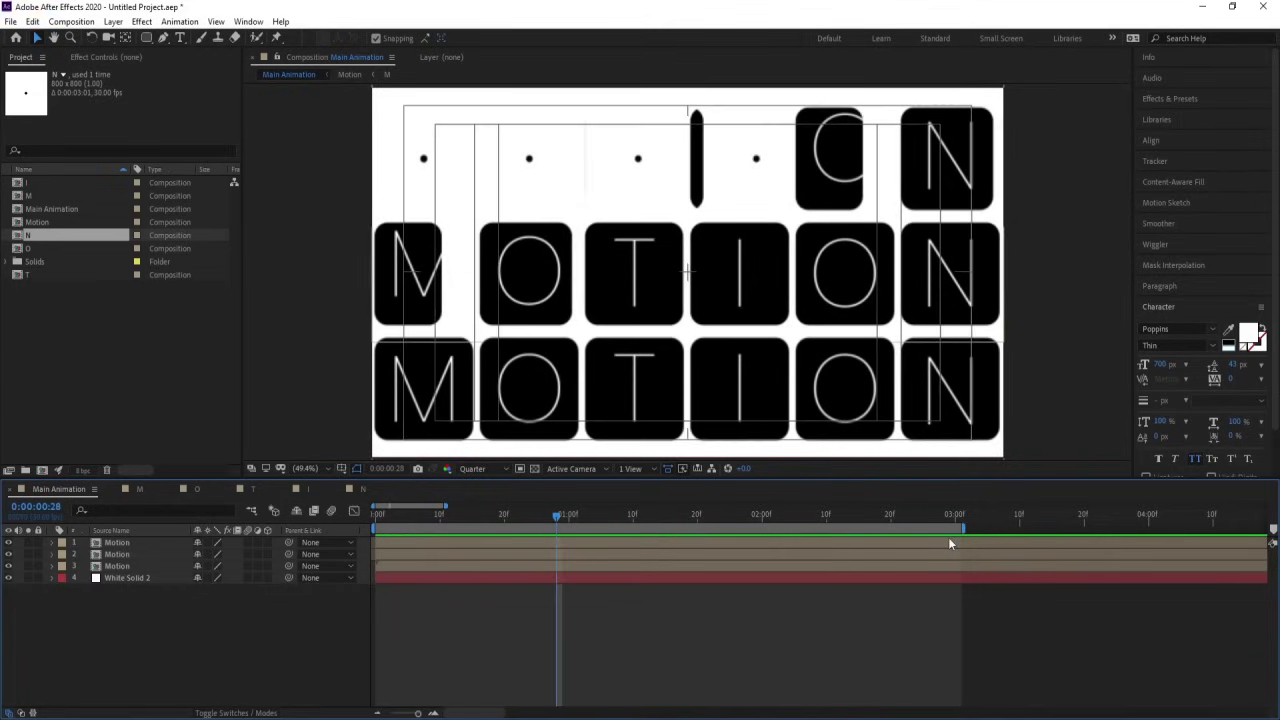
key("minus")
key("equal")
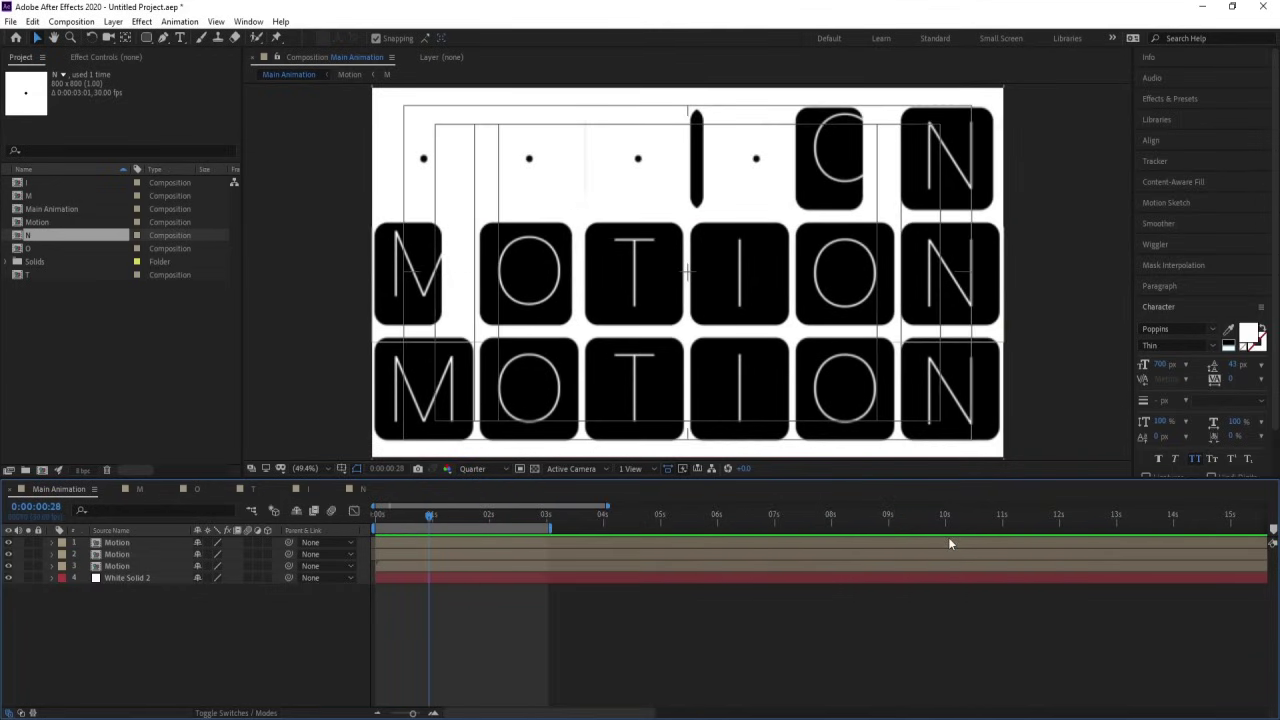
left_click(717, 516)
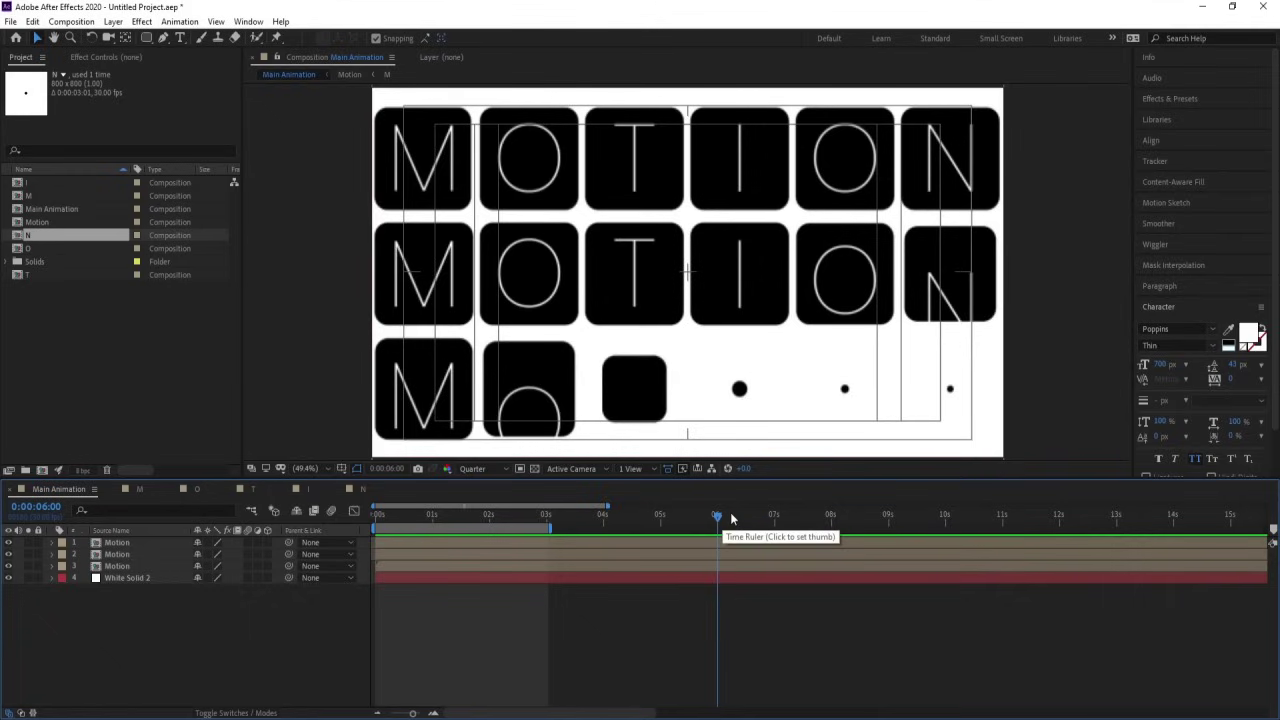
key("space")
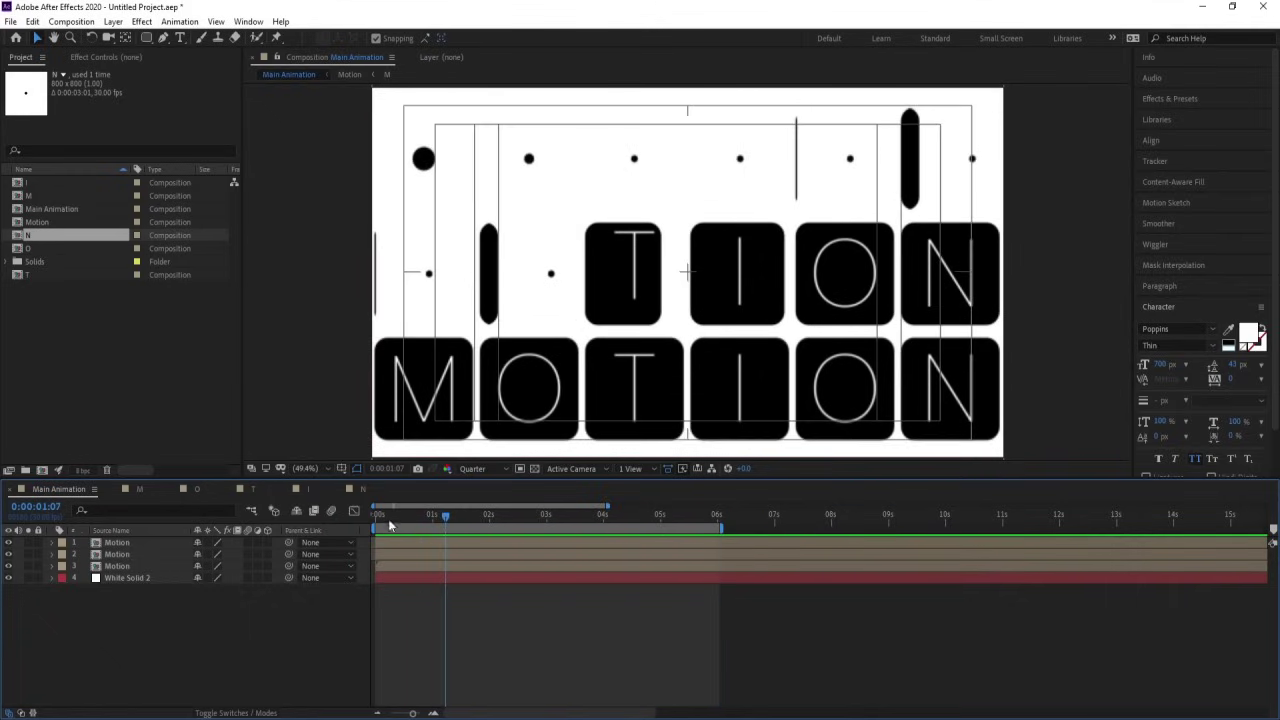
key("Home")
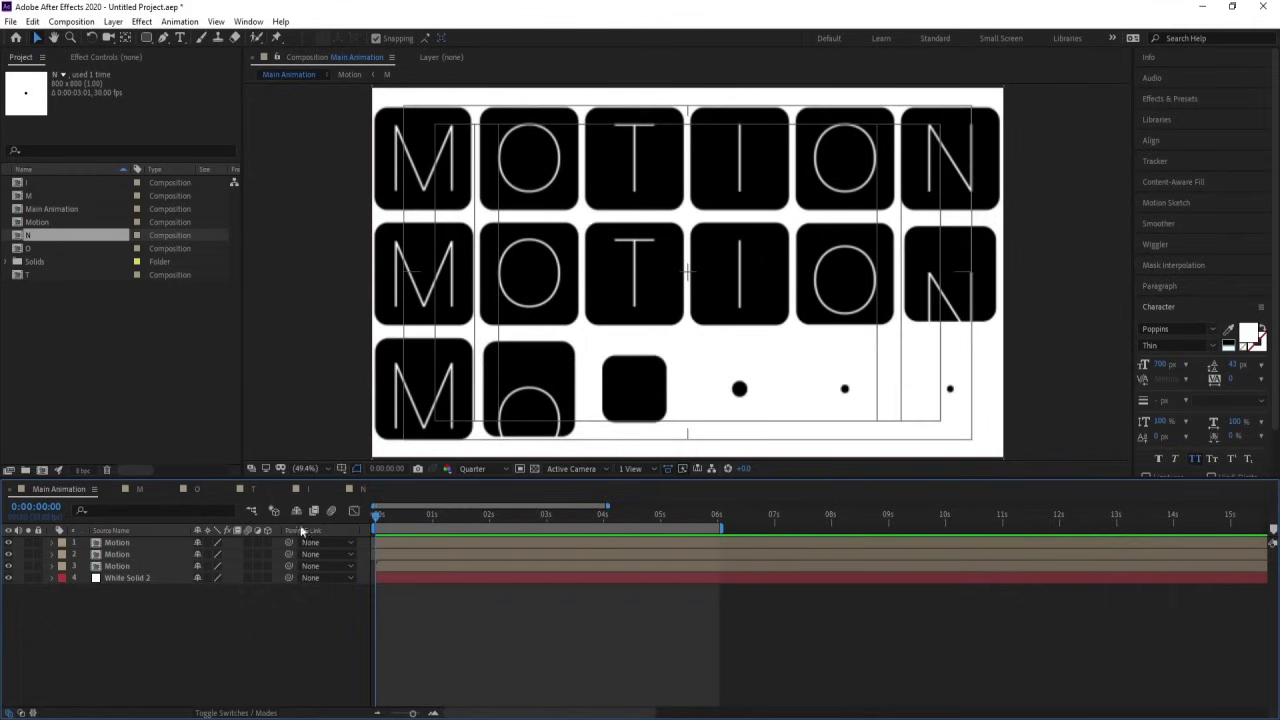
Add an adjustment layer with a Tint effect whose black and white are swapped
right_click(123, 615)
mouse_move(200, 464)
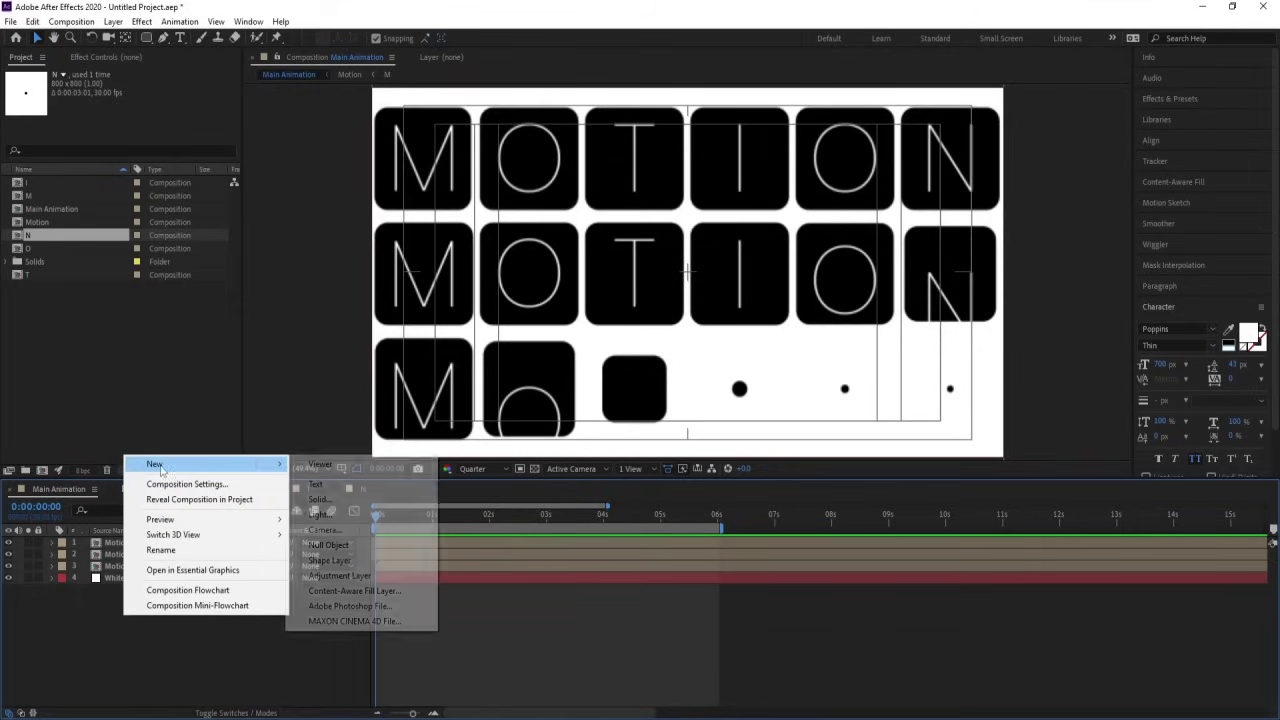
left_click(339, 575)
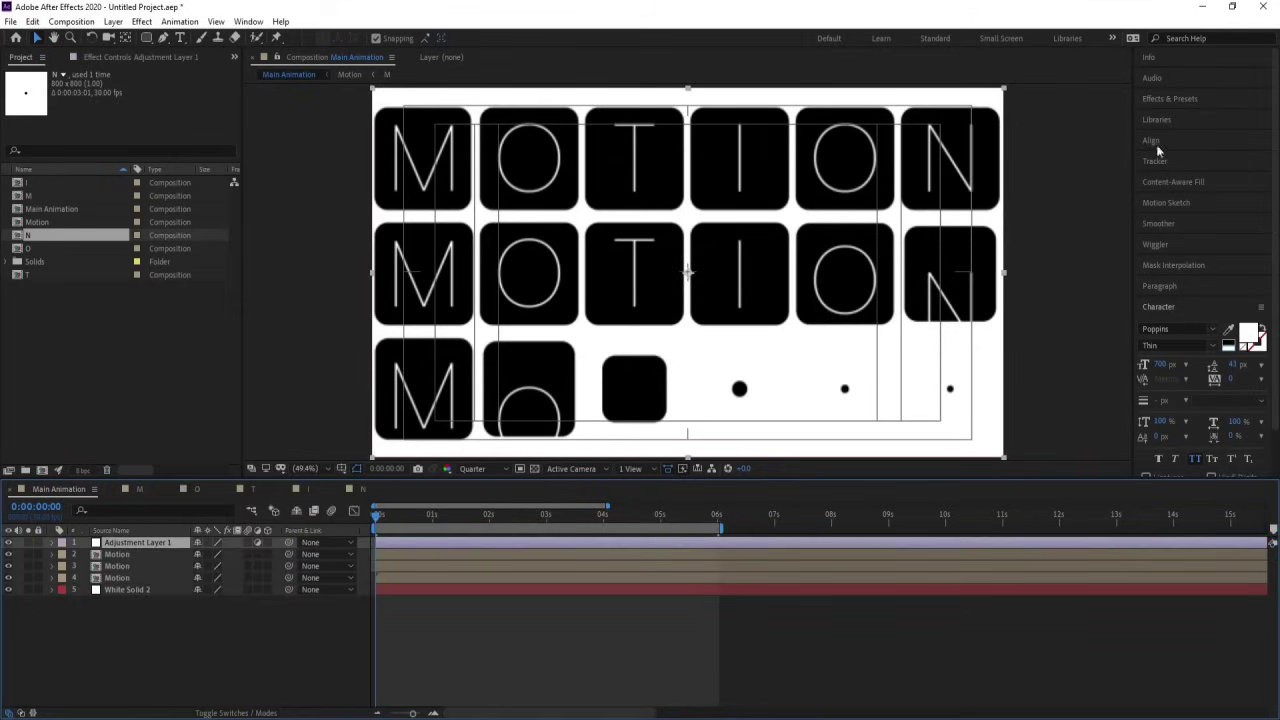
left_click(1149, 99)
type("tint")
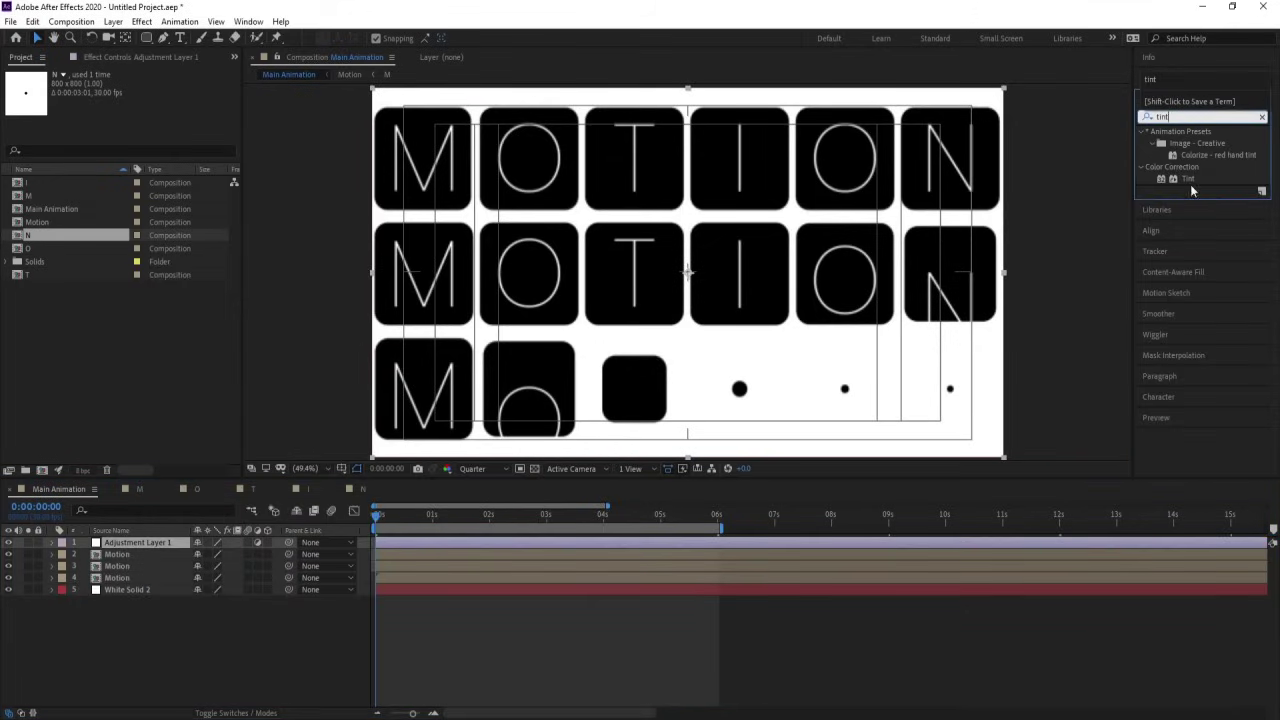
double_click(1187, 180)
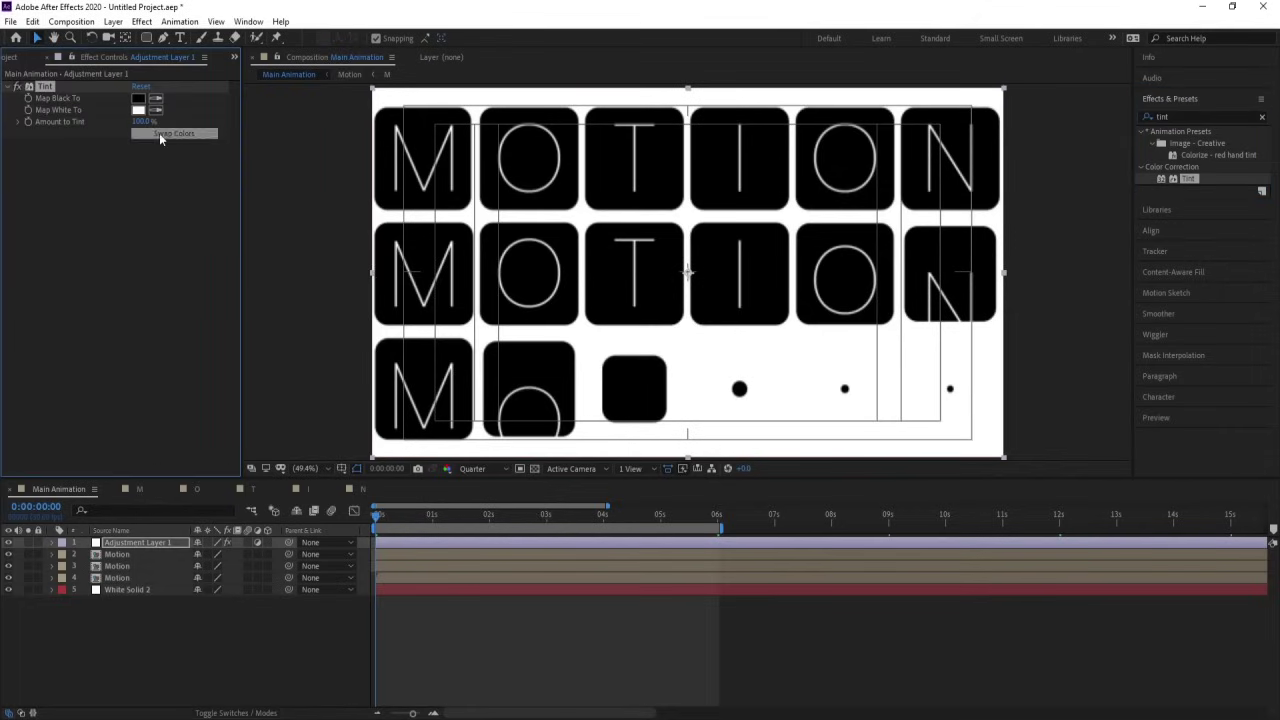
left_click(163, 133)
Squeeze the adjustment layer into a narrow strip and tilt it diagonally
left_click(128, 544)
key("s")
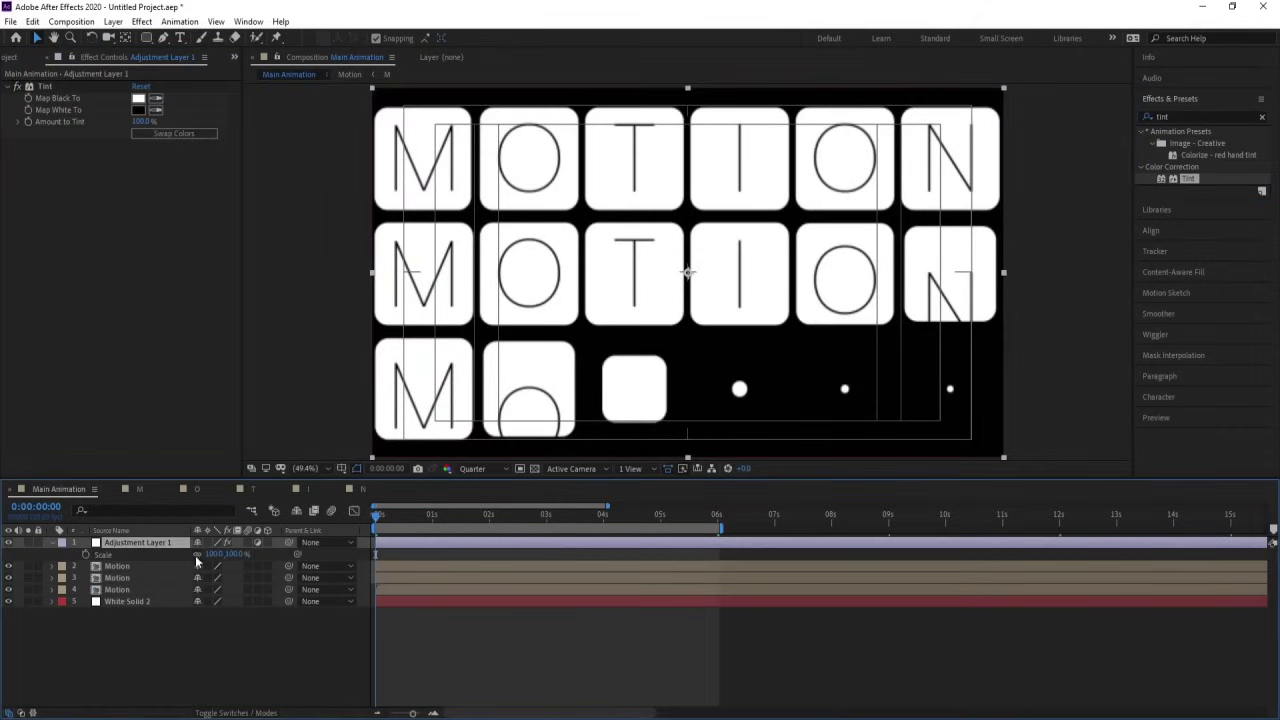
left_click_drag(215, 554, 262, 553)
key("r")
key("s")
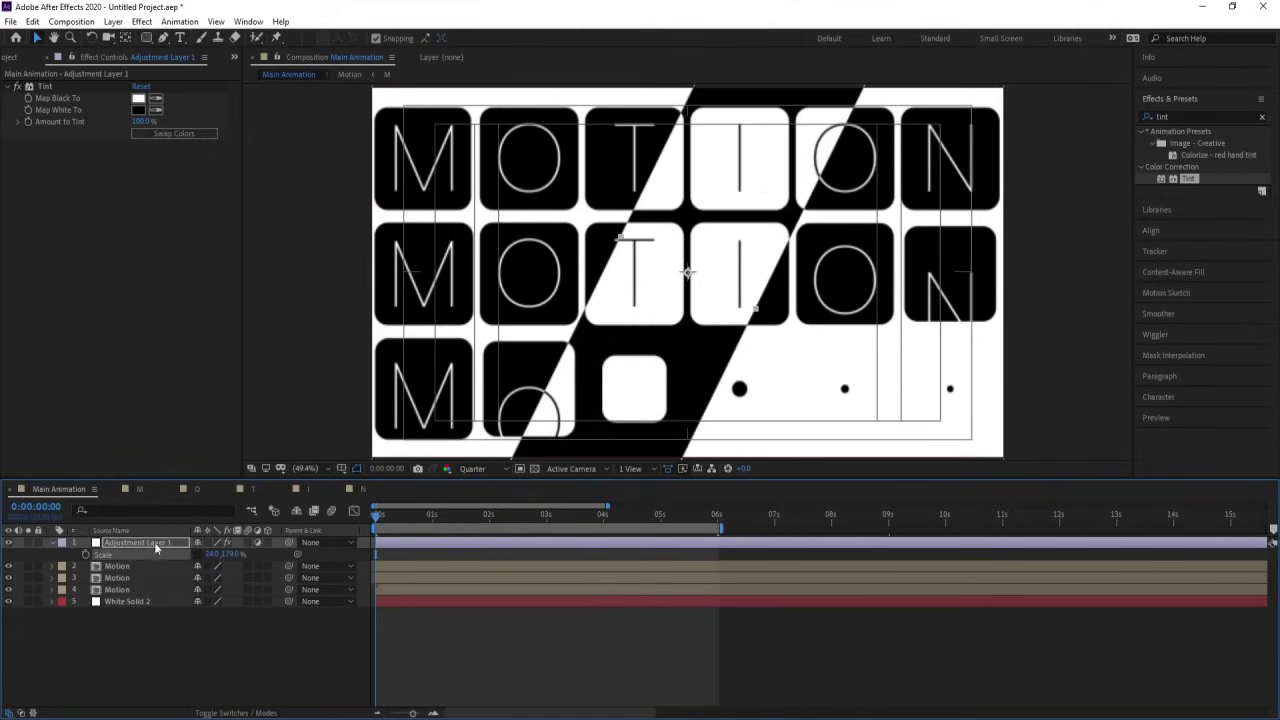
Keyframe the strip's Position from off the left edge at 0 to off the right at 5:29
left_click(155, 545)
left_click_drag(760, 228, 266, 194)
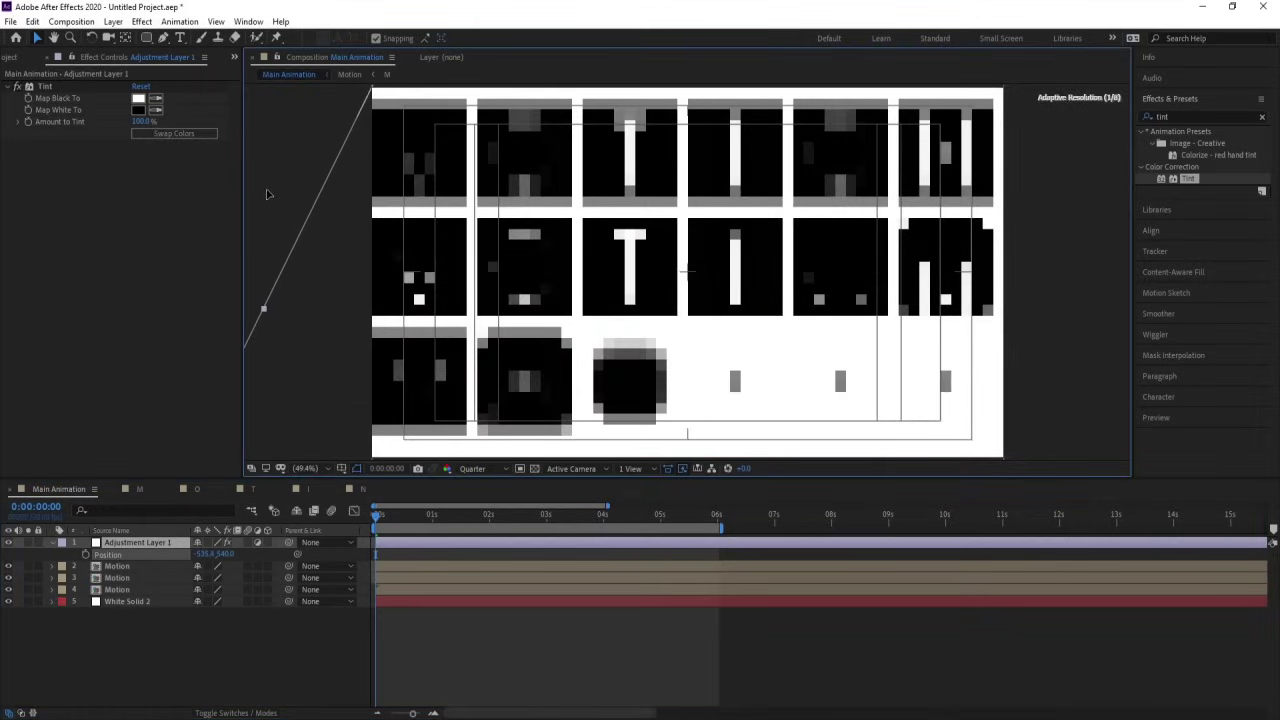
left_click(86, 555)
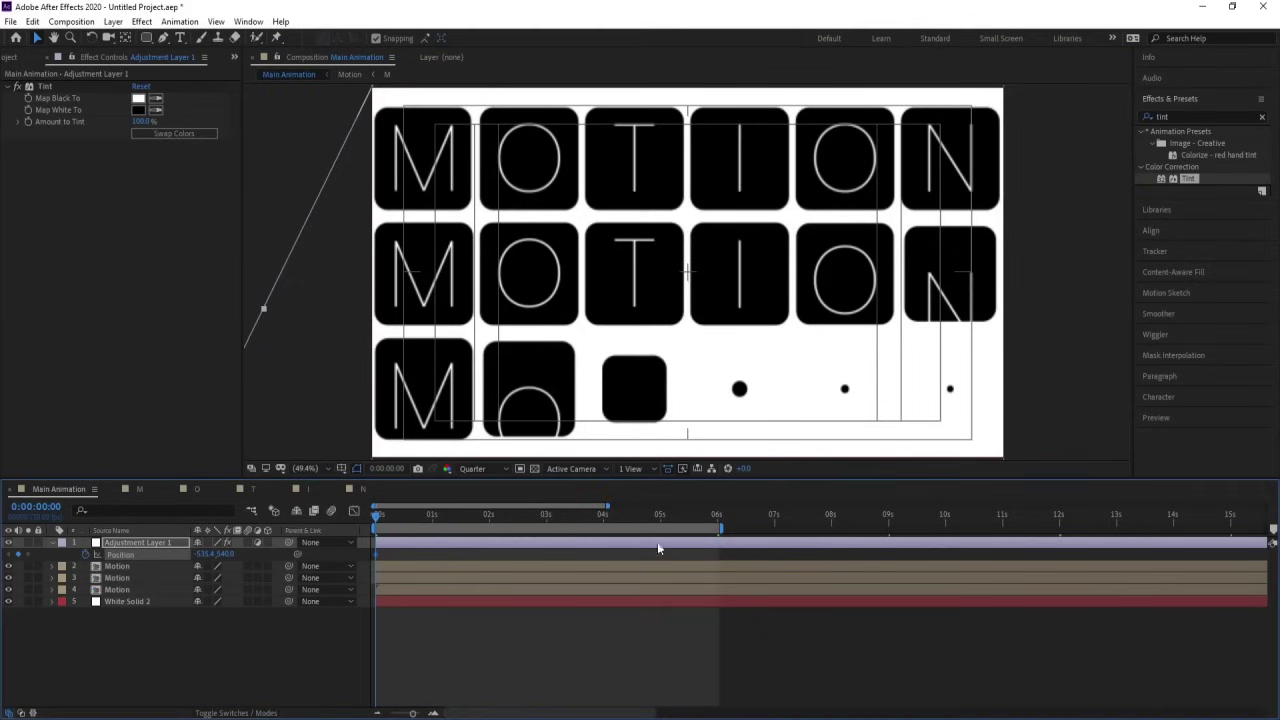
left_click(716, 522)
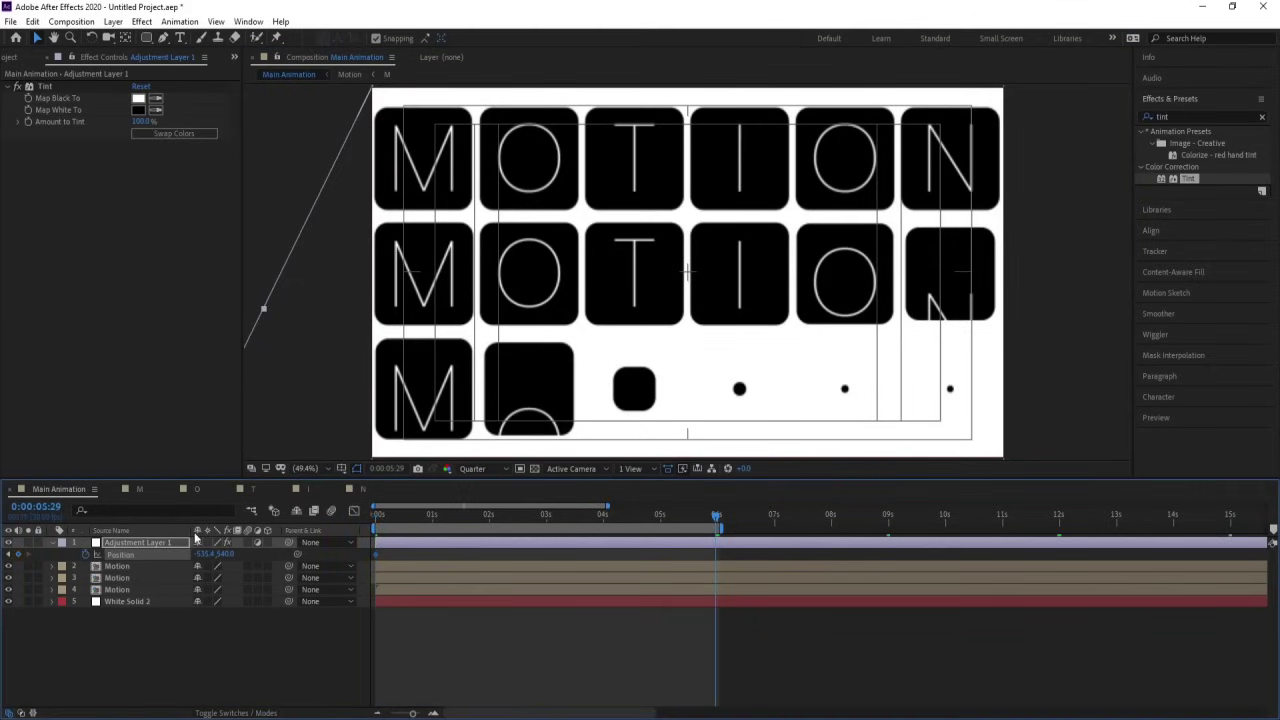
left_click_drag(205, 554, 1017, 368)
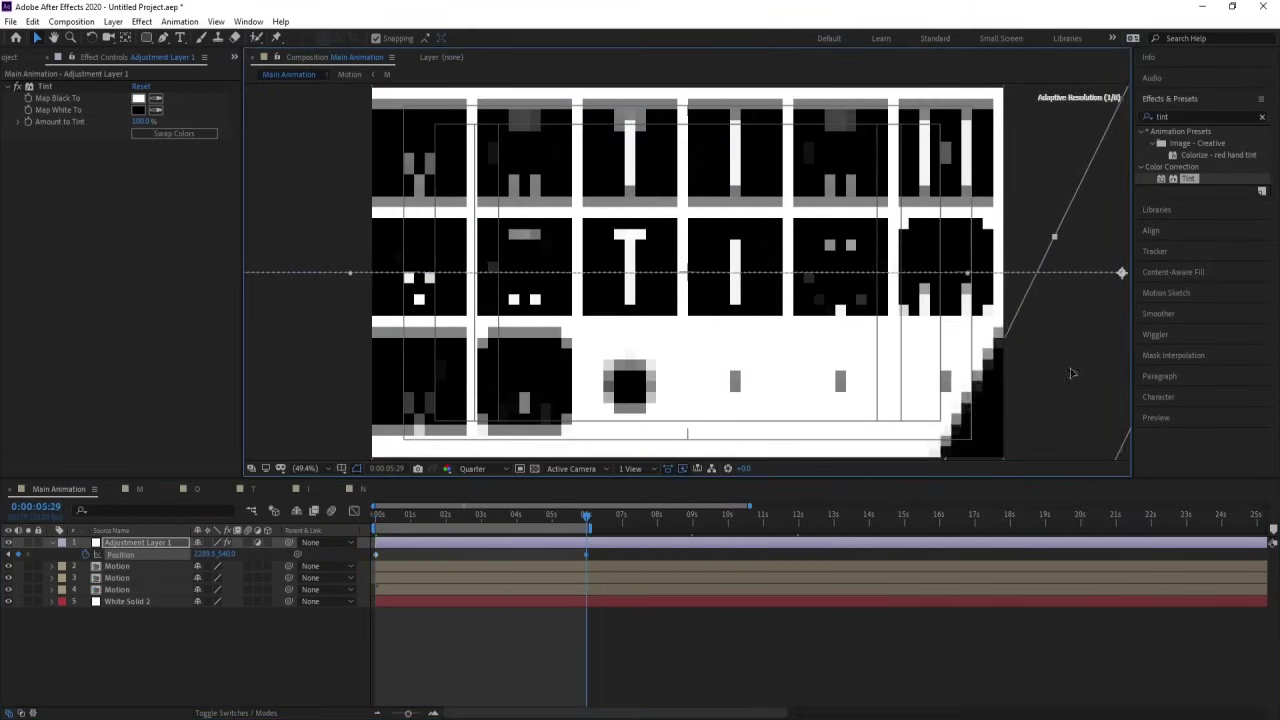
left_click_drag(1071, 373, 1125, 373)
key("space")
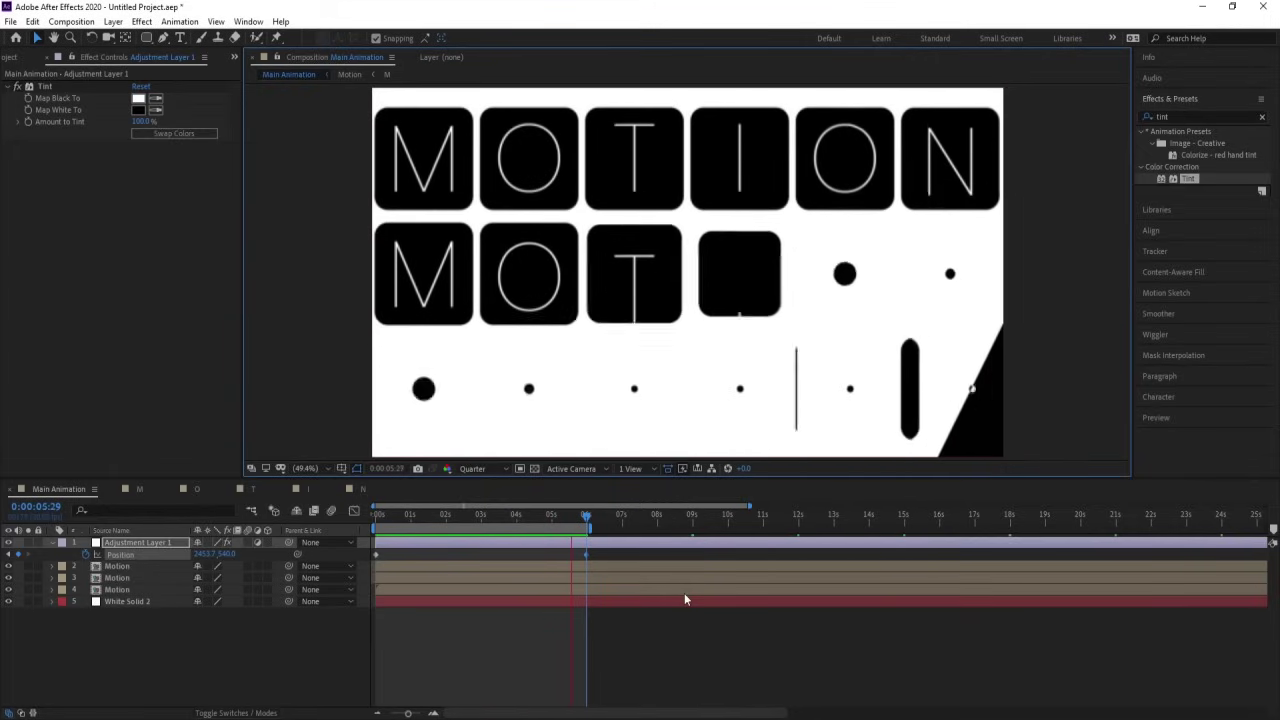
Add a second adjustment layer with an inverting Tint (black and white swapped)
right_click(221, 644)
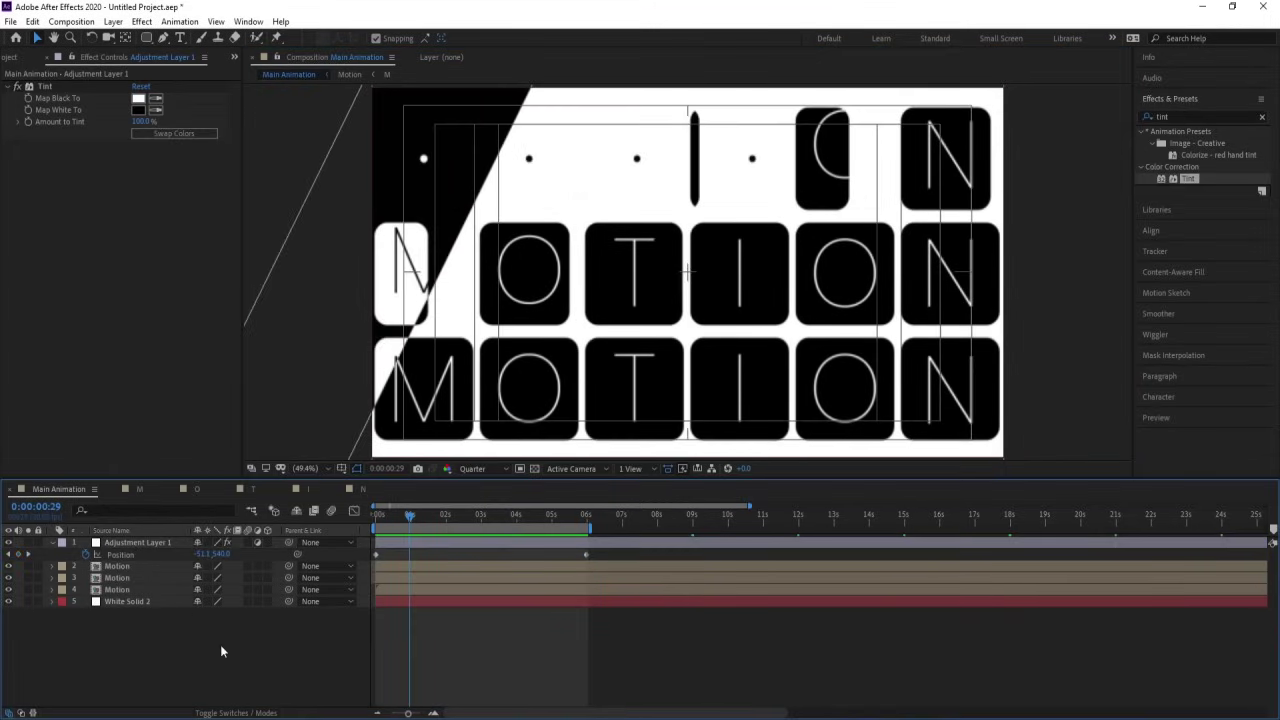
mouse_move(289, 496)
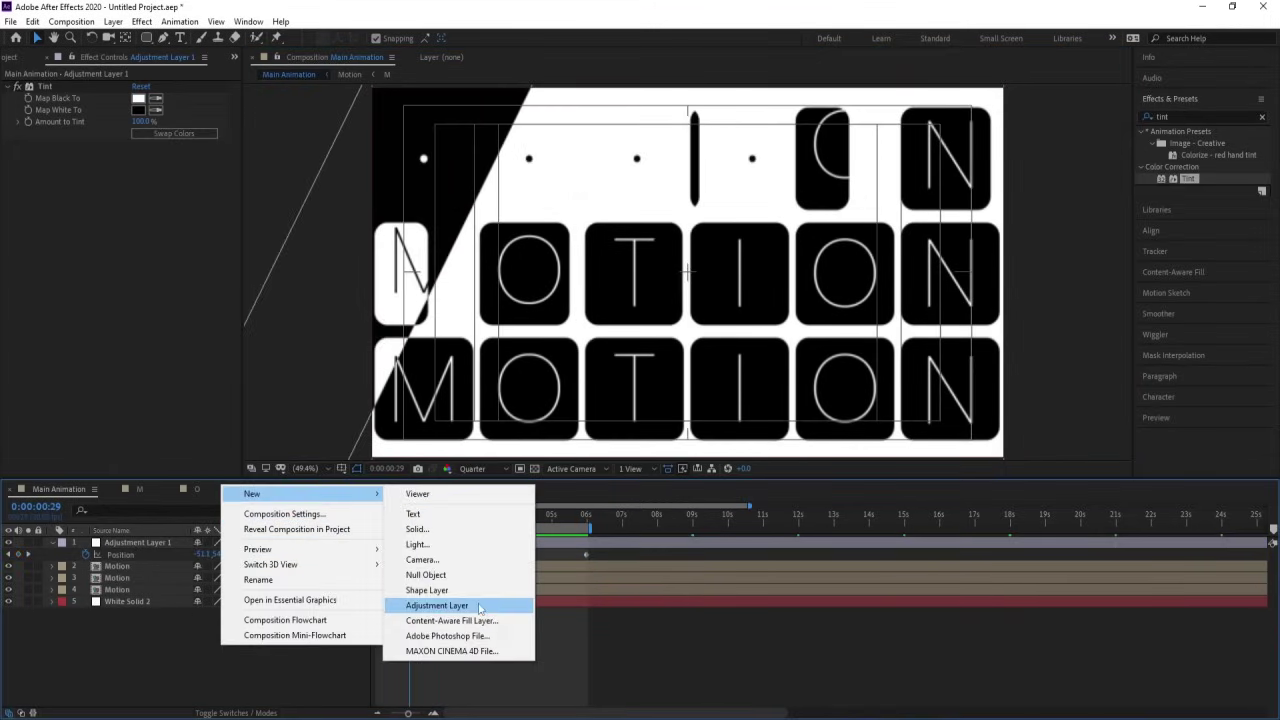
left_click(480, 606)
left_click_drag(1190, 179, 155, 125)
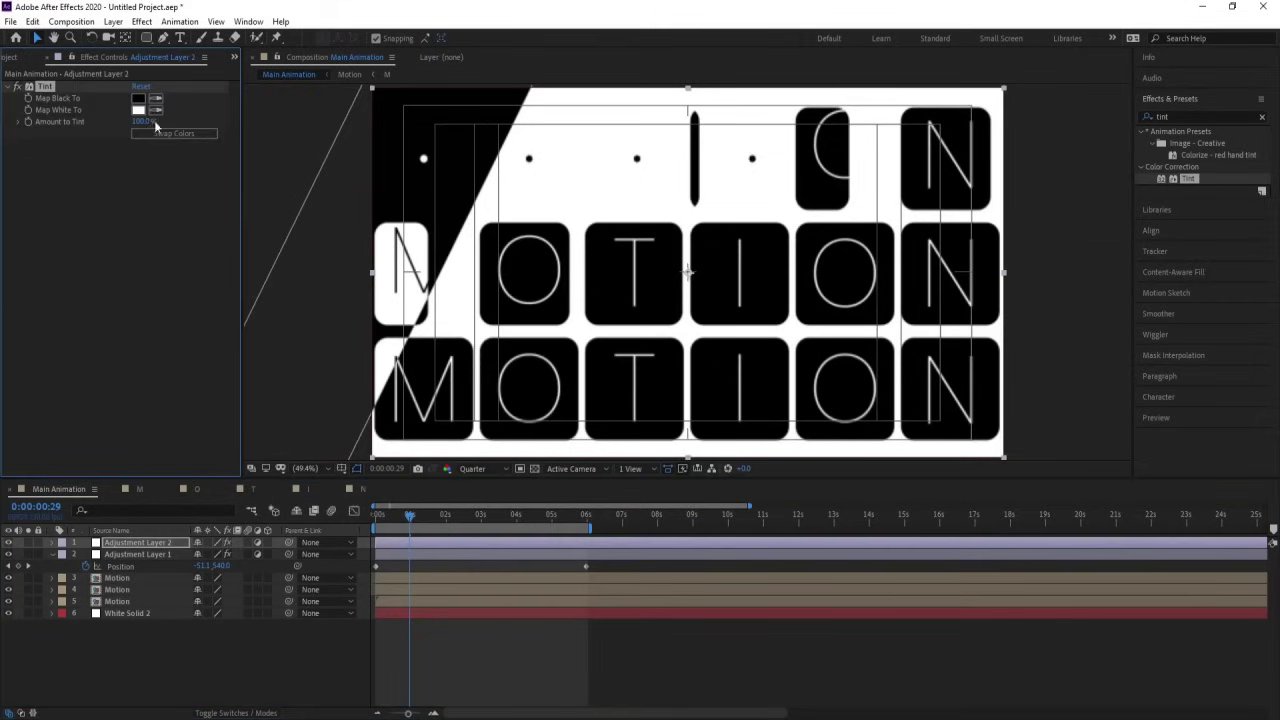
left_click(159, 136)
left_click(218, 650)
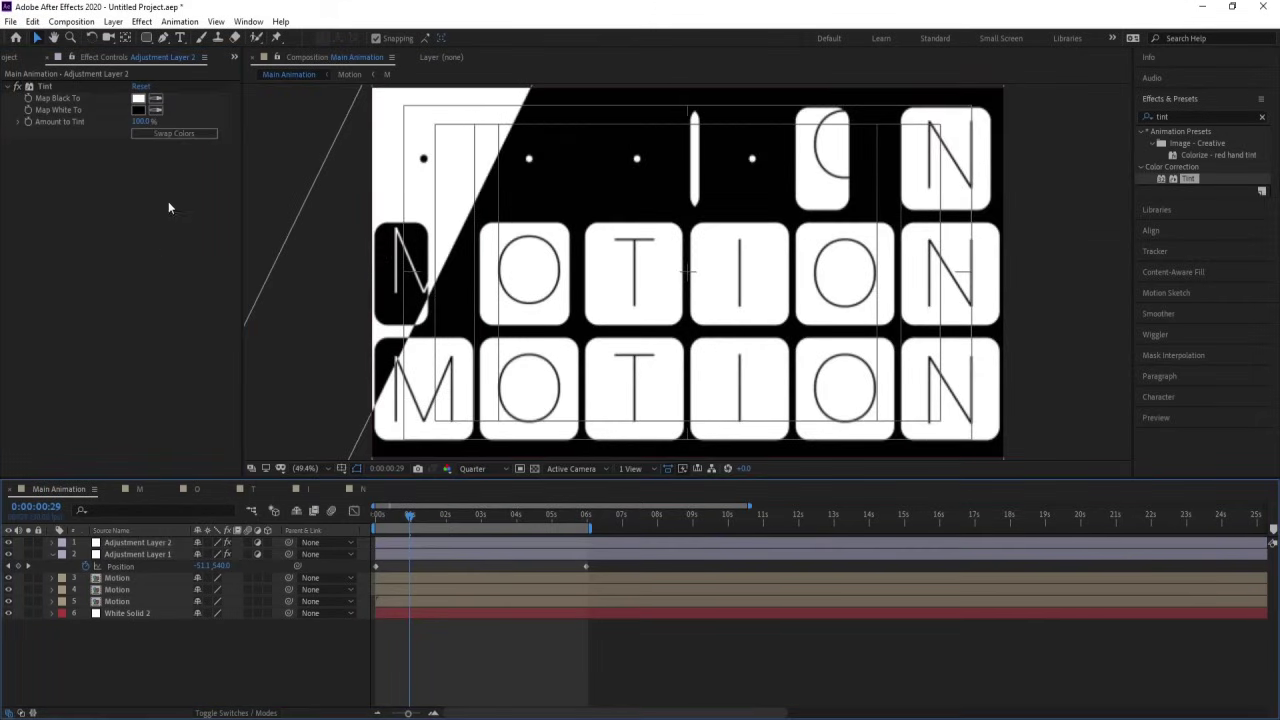
Draw a circle shape and centre it horizontally and vertically in the comp
left_click_drag(147, 38, 200, 74)
left_click_drag(626, 172, 759, 311)
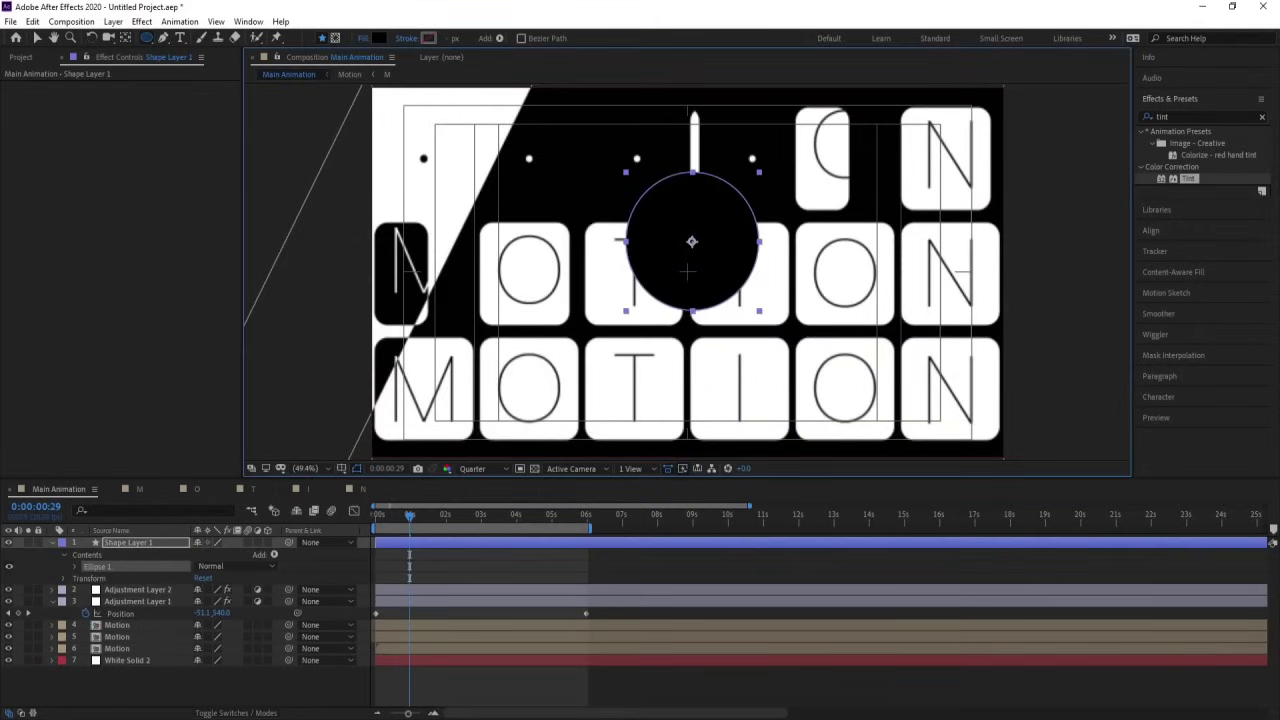
left_click(1151, 232)
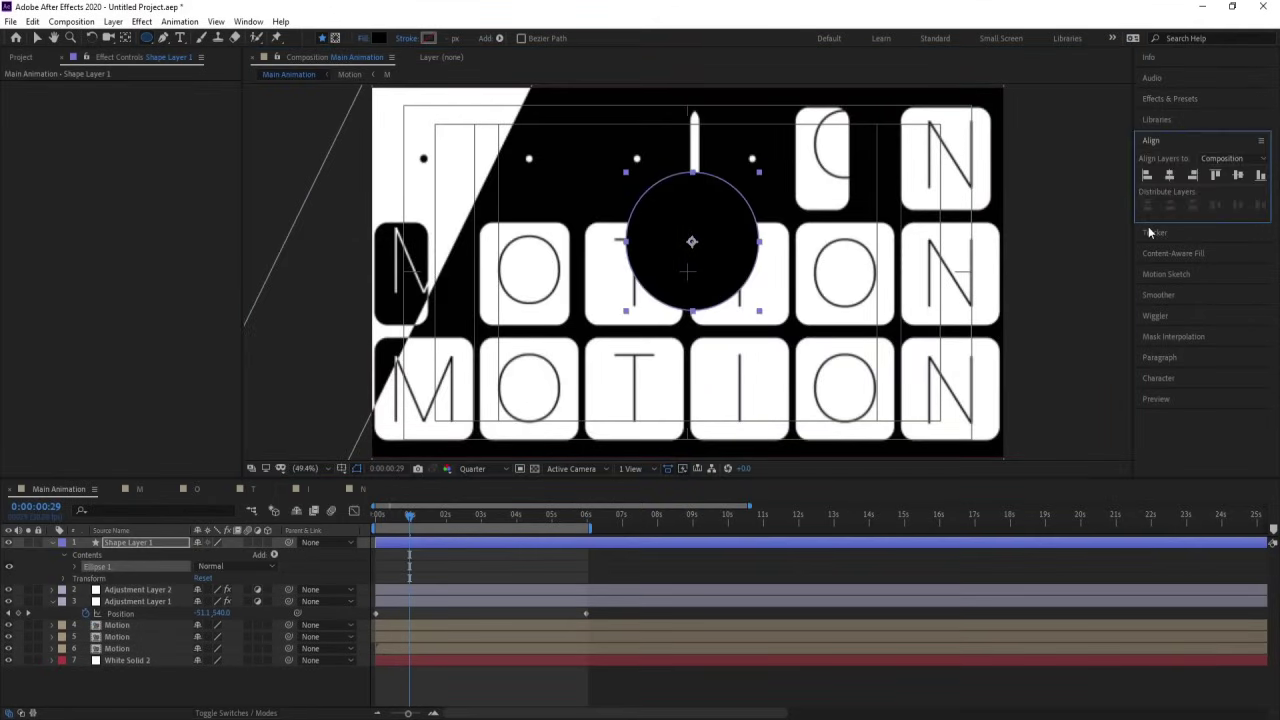
left_click(1170, 175)
left_click(1239, 176)
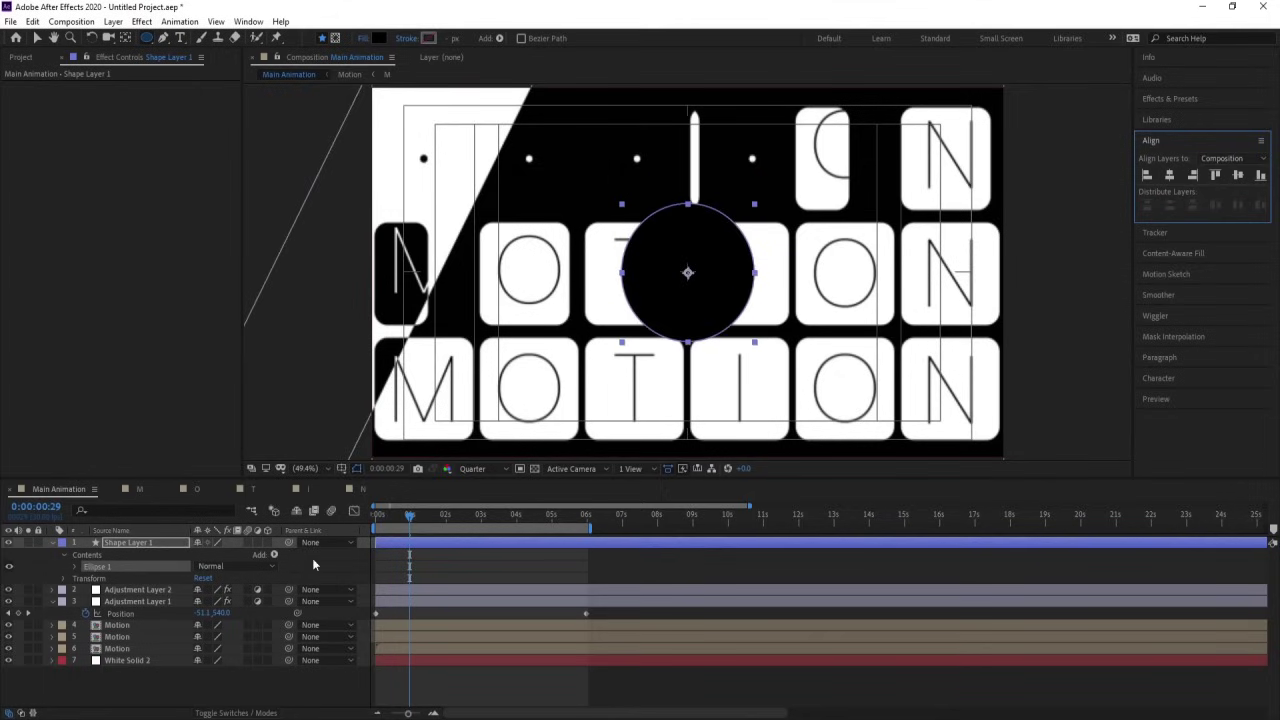
Set the circle as Adjustment Layer 2's Alpha Matte
key("F4")
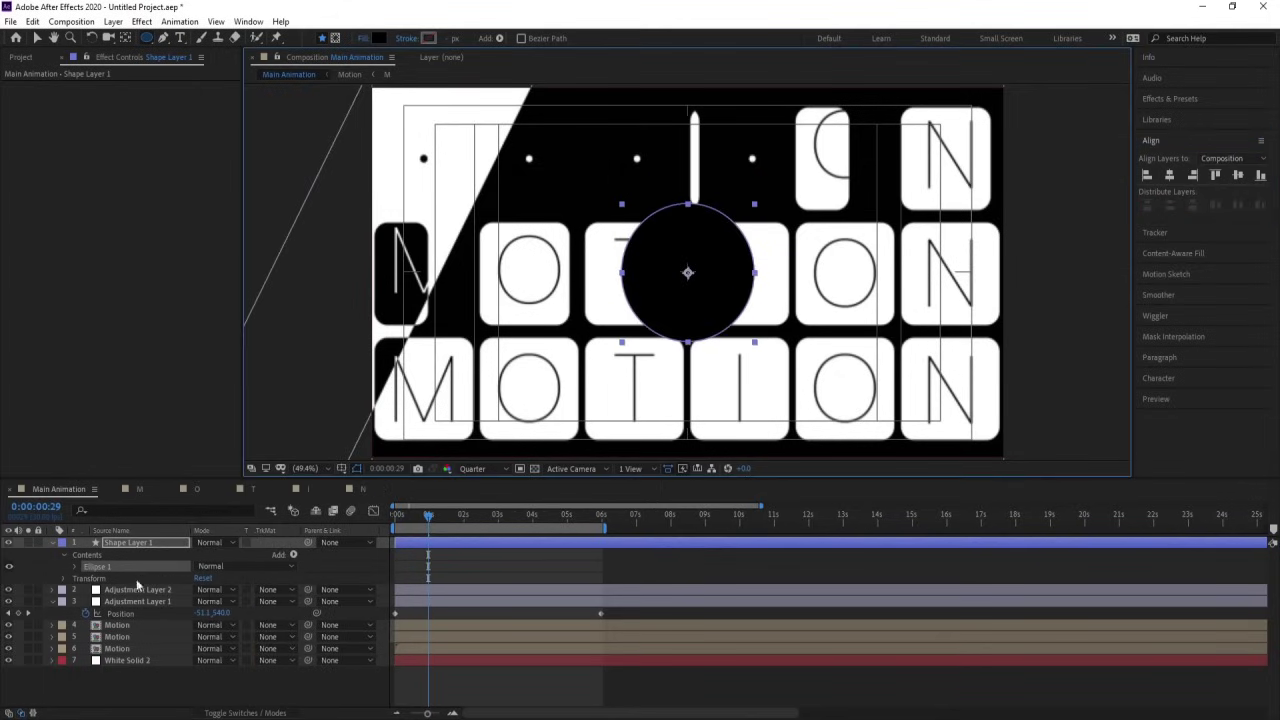
left_click(126, 591)
left_click(290, 590)
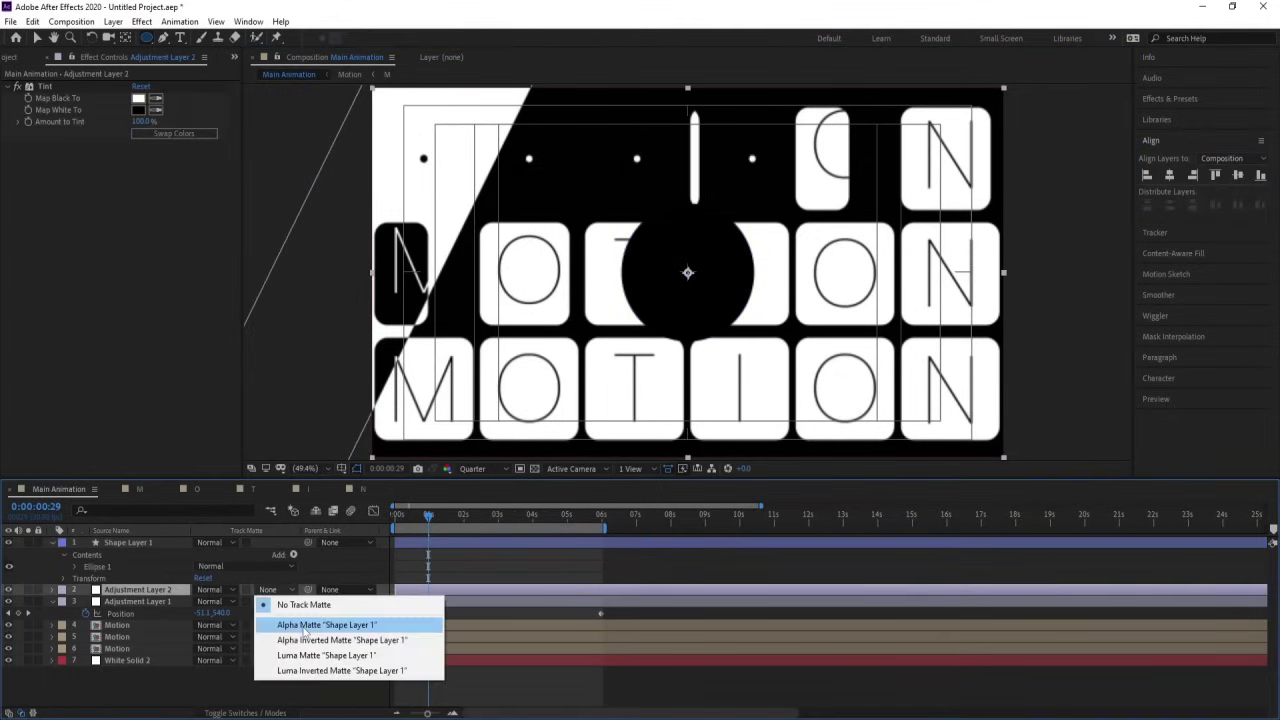
left_click(300, 623)
left_click(432, 581)
Keyframe the circle's Scale from 0% at the start to about 405% at 2:29, then preview
key("Home")
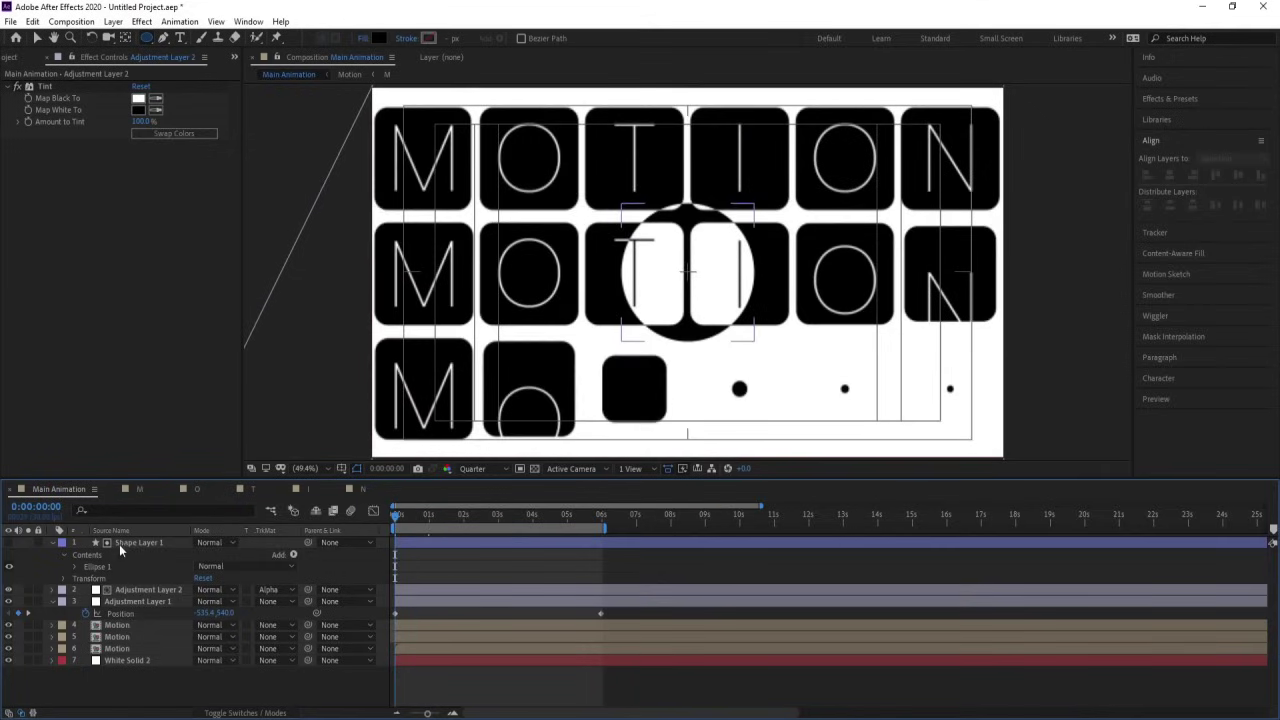
left_click(117, 541)
key("s")
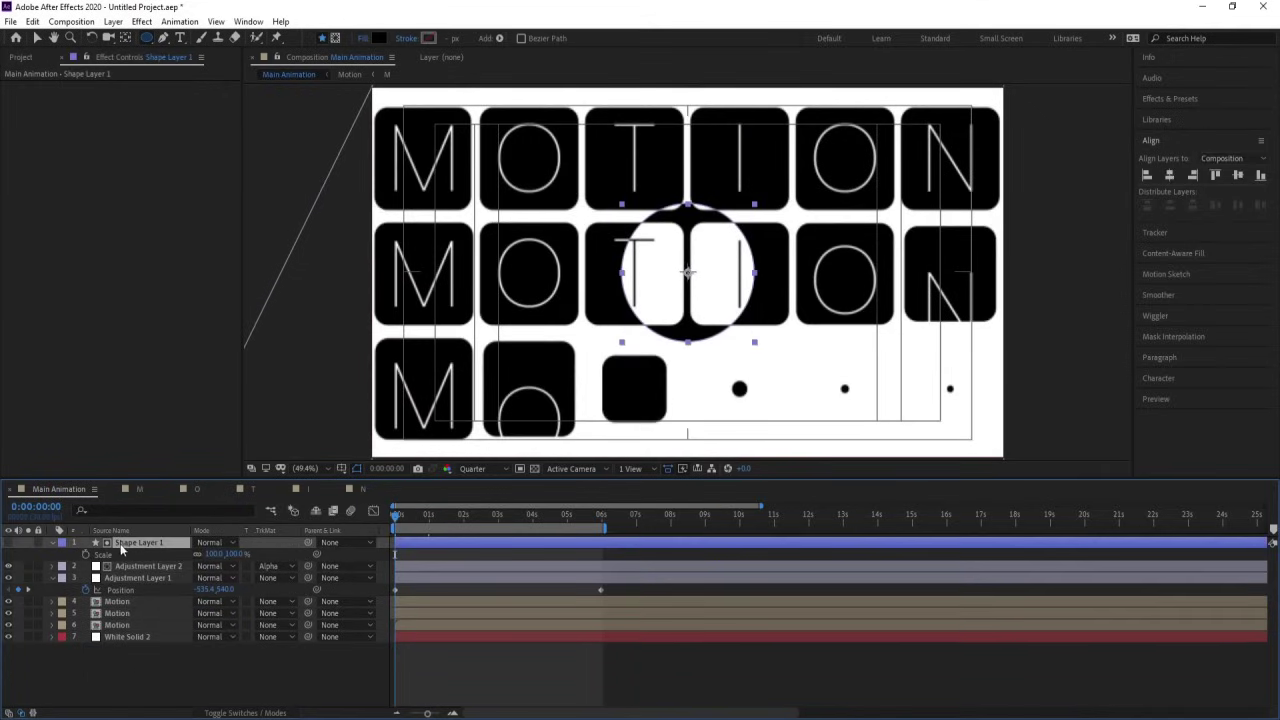
key("Return")
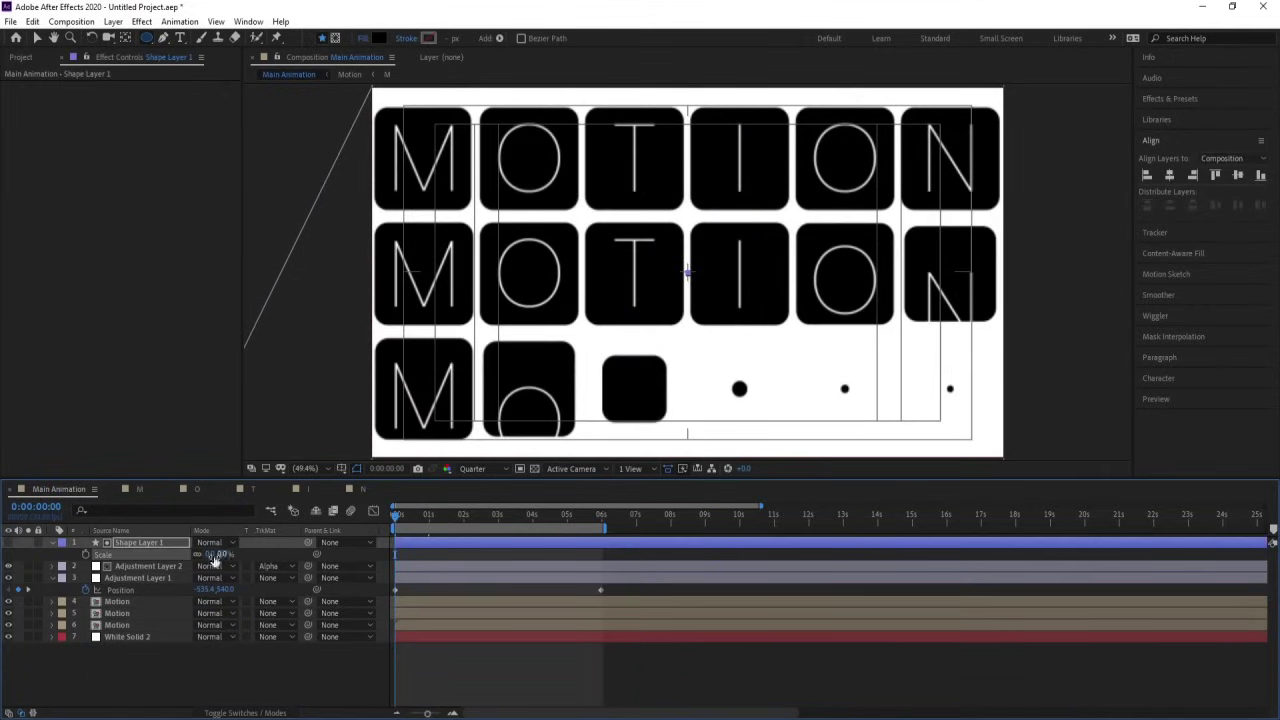
left_click(85, 554)
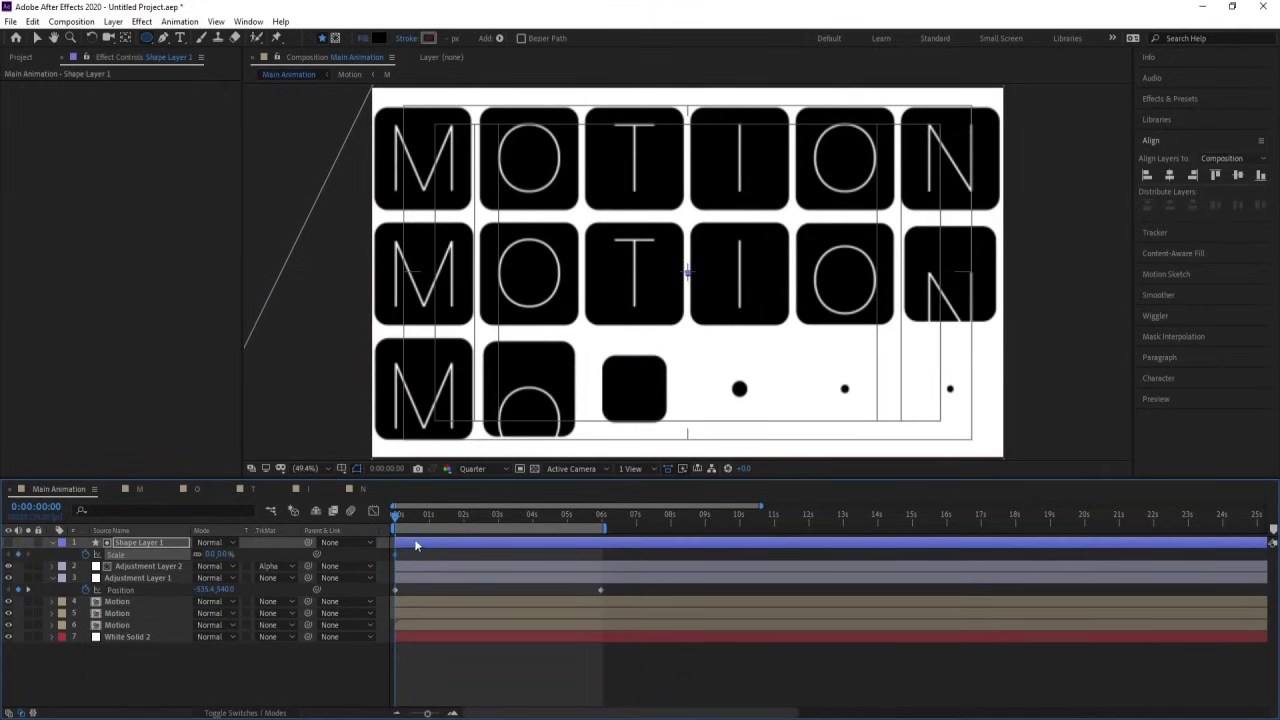
left_click(497, 518)
left_click_drag(211, 556, 465, 554)
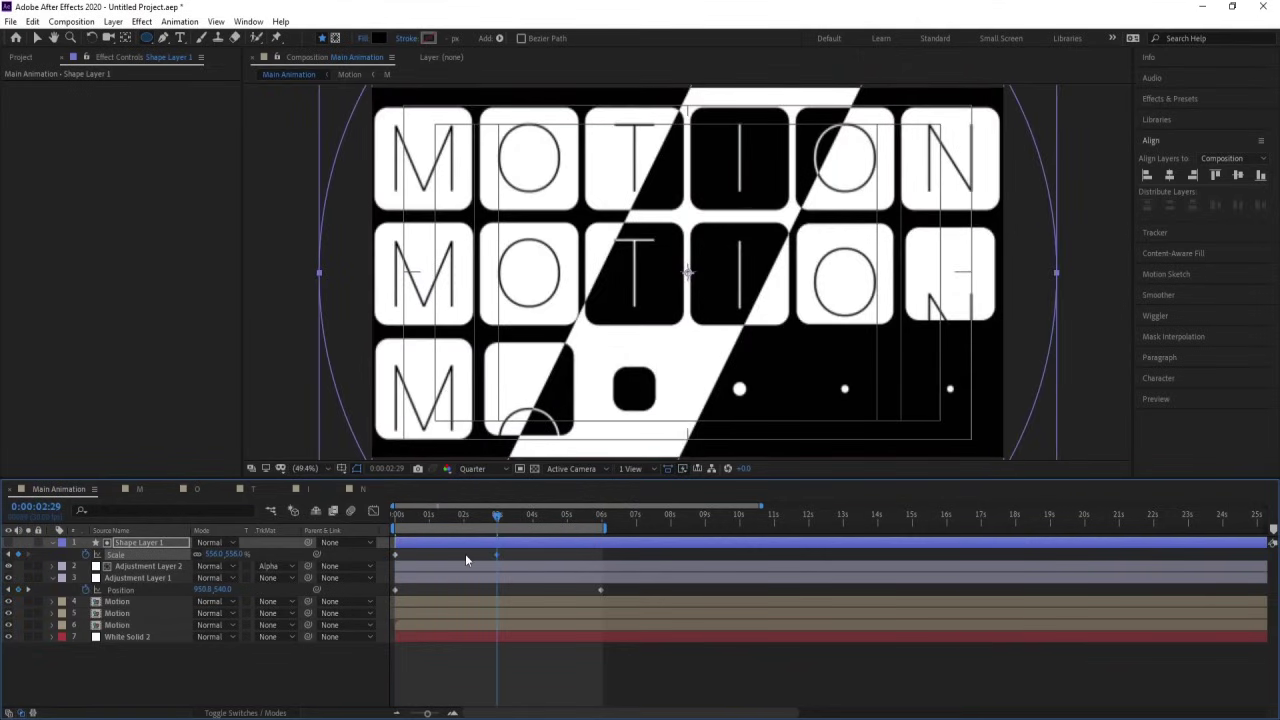
left_click(465, 554)
key("u")
key("Home")
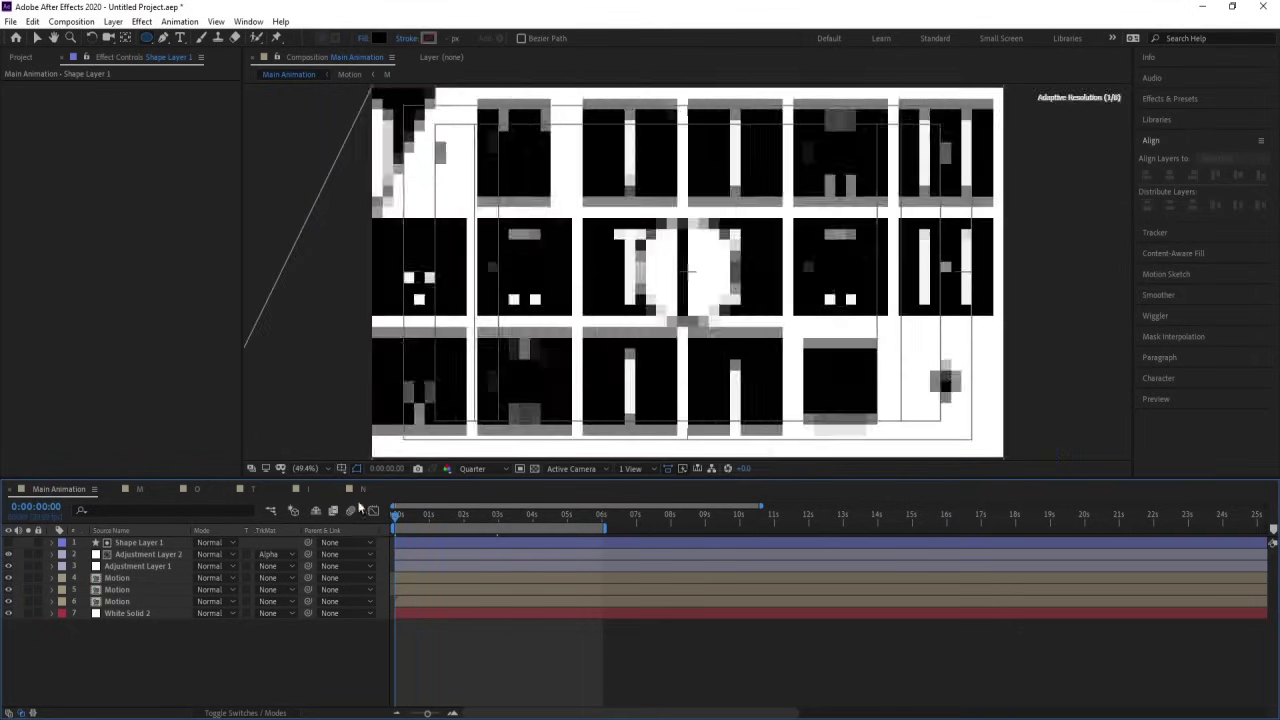
key("space")
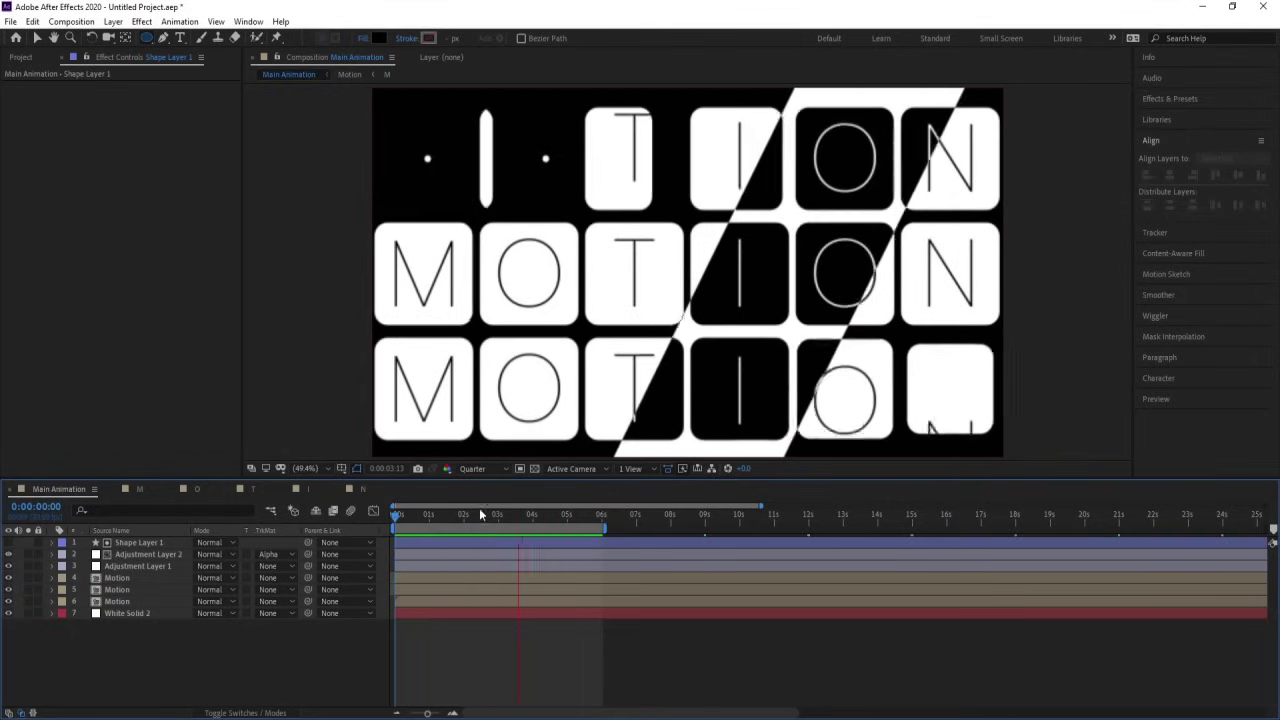
Duplicate the circle and Adjustment Layer 2, start the copies at 2:29, and preview
left_click(496, 518)
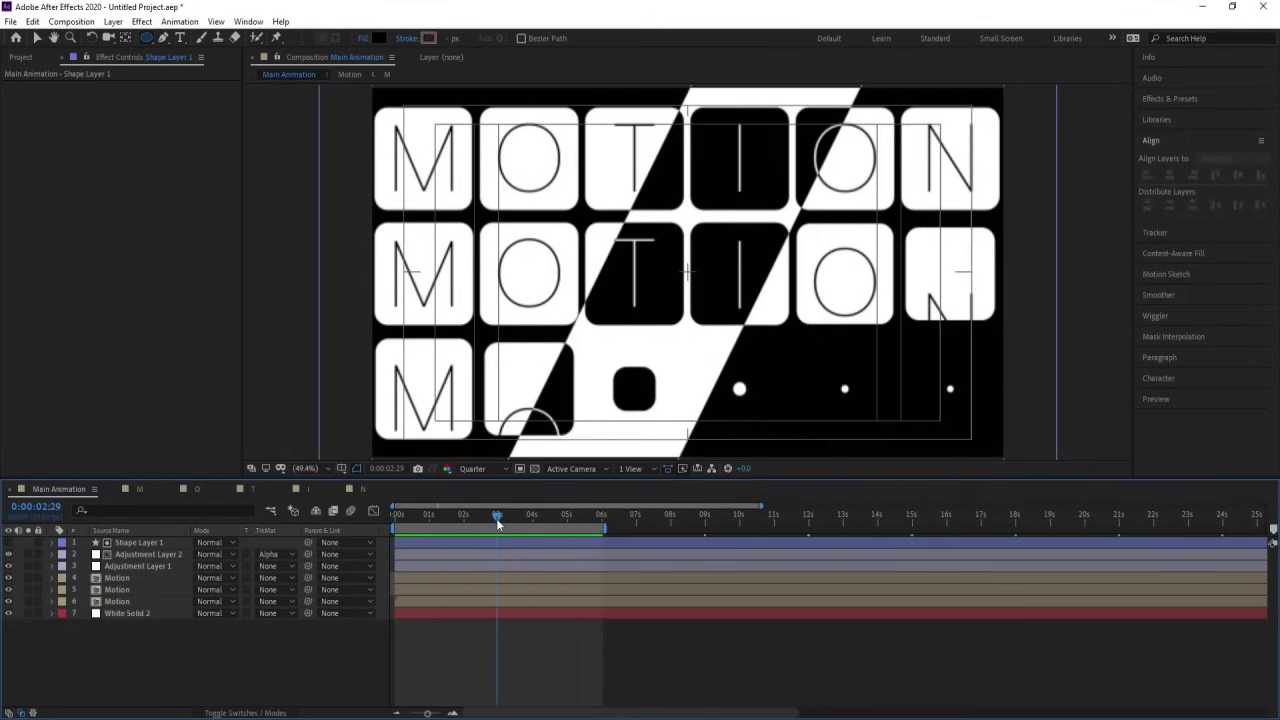
left_click(160, 554)
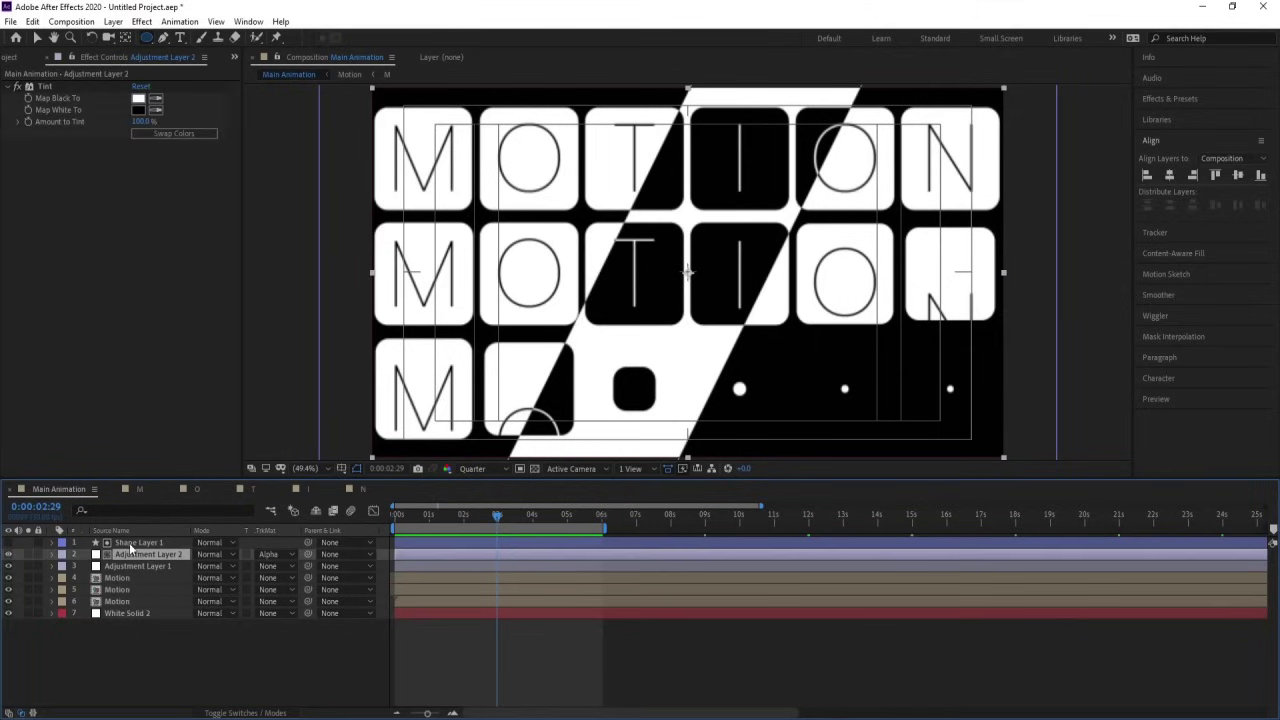
left_click(130, 543, "ctrl")
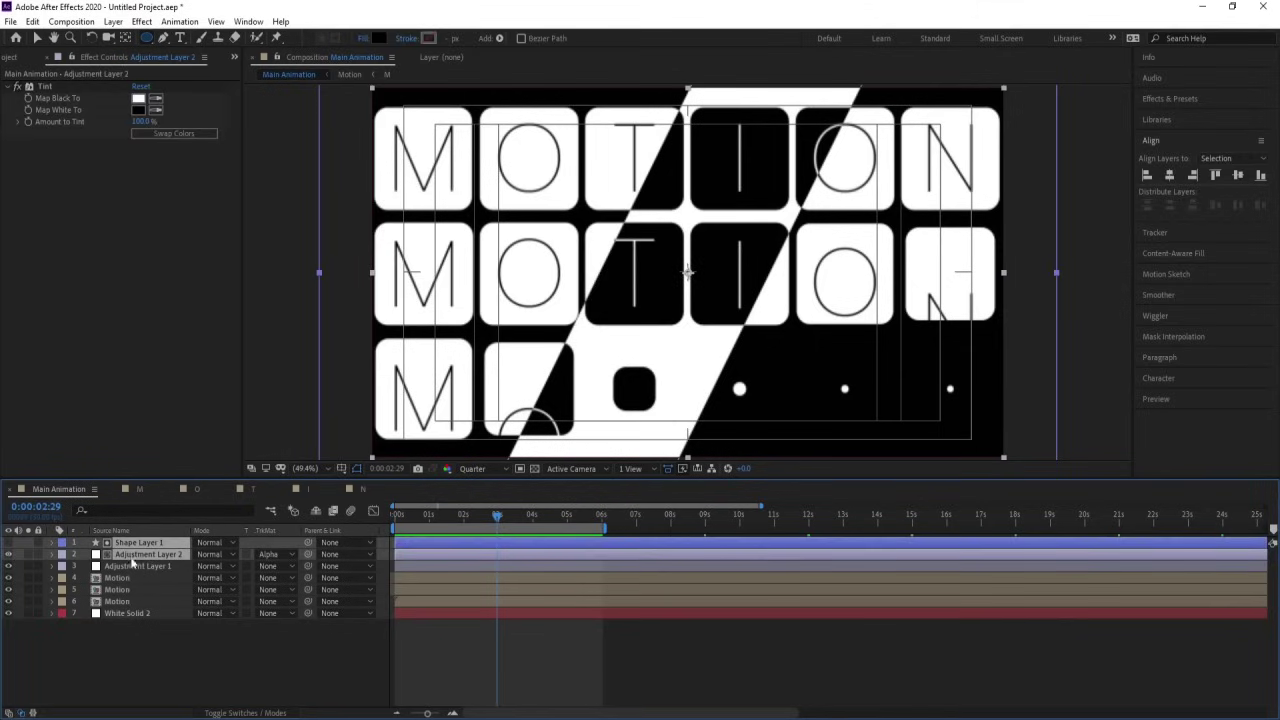
key("ctrl+d")
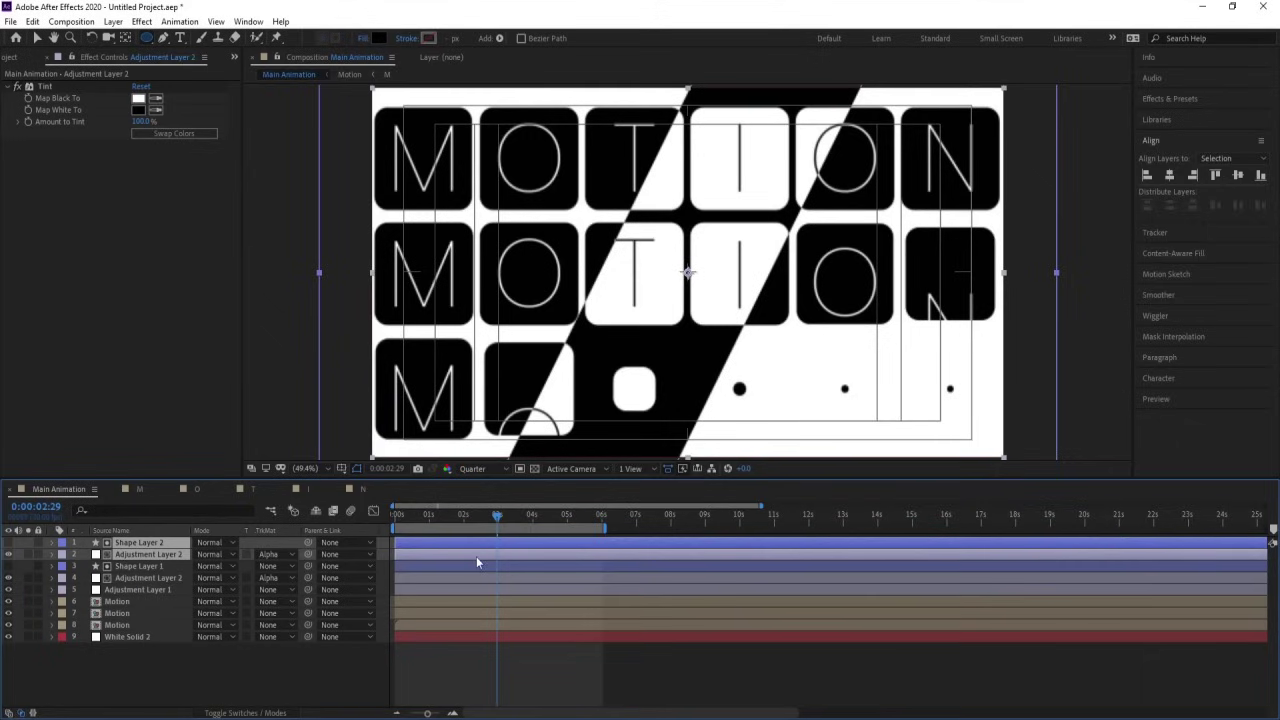
key("alt+bracketleft")
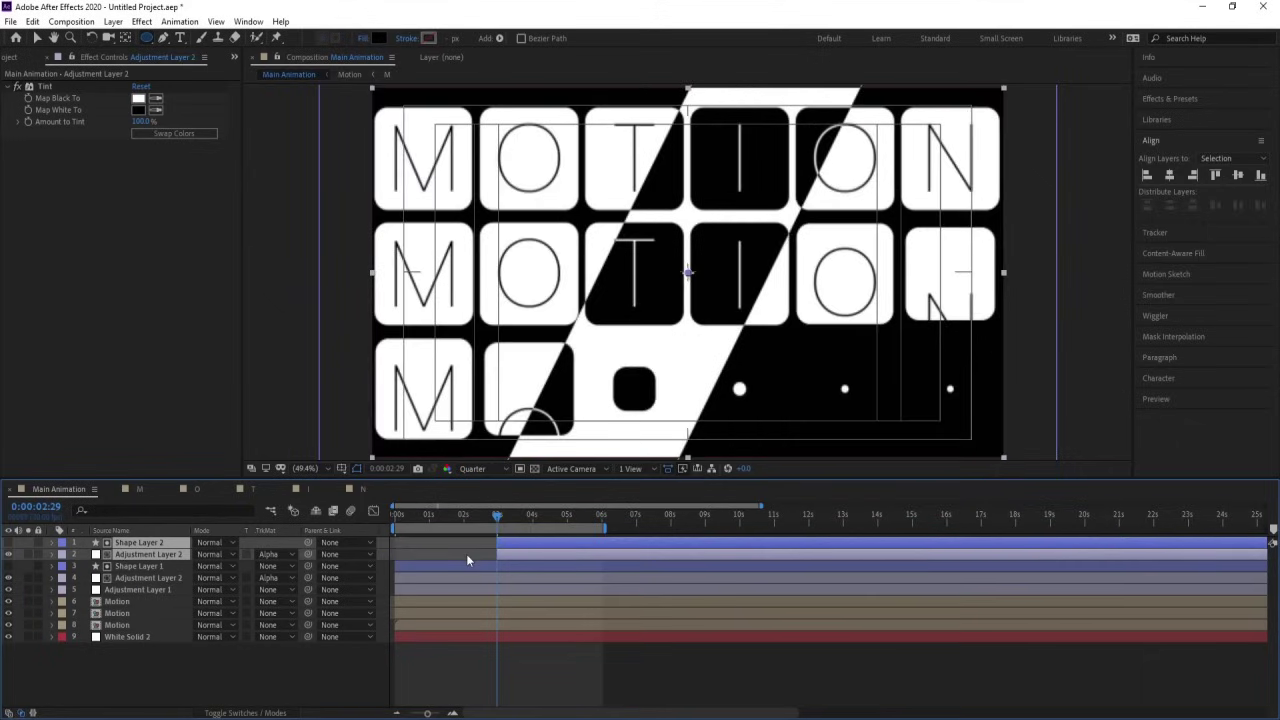
key("space")
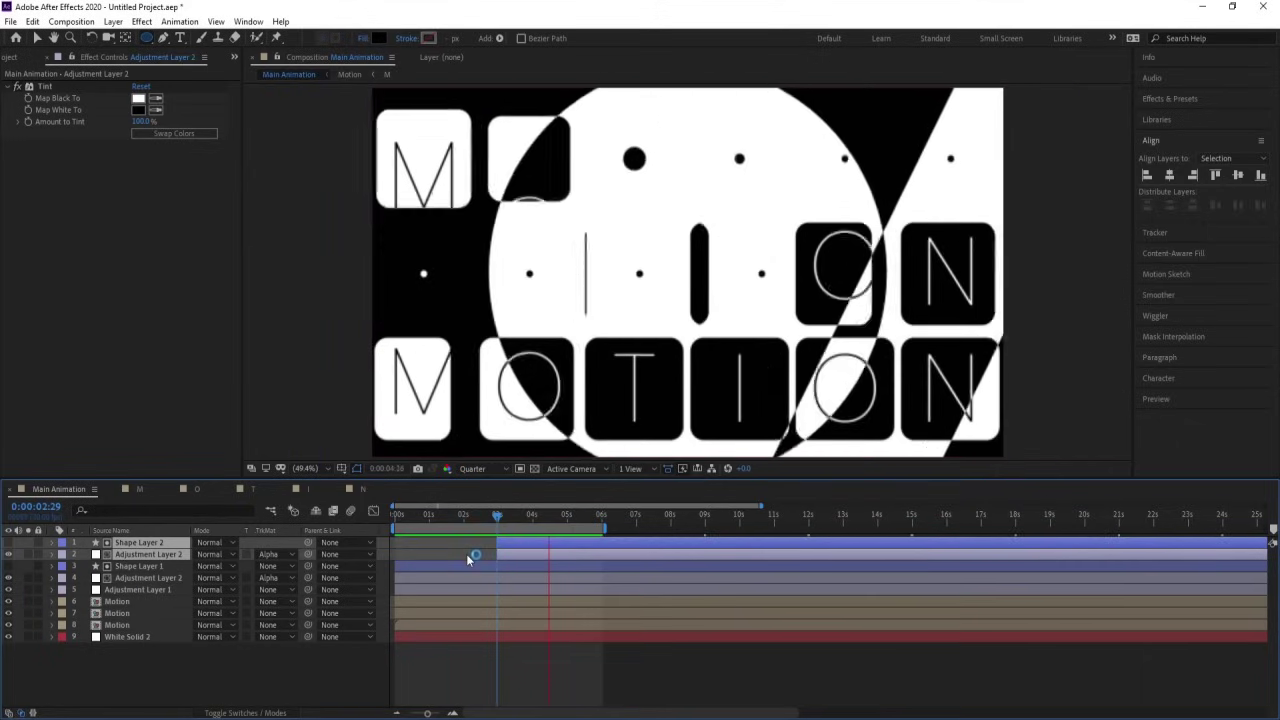